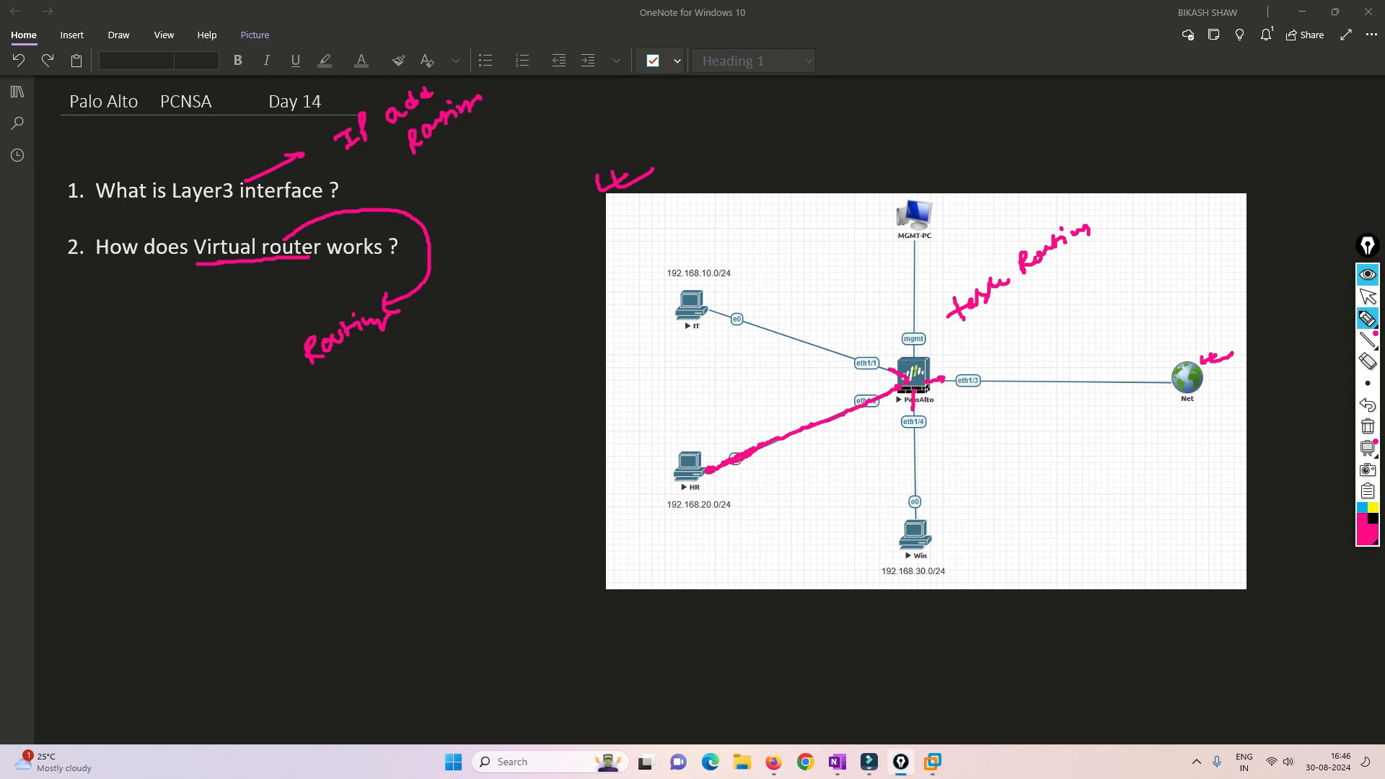
- Draw an arrow from the PaloAlto firewall to the routing table note, trace its link to Net, and clear the annotations
mouse_move(930, 351)
left_mouse_down()
mouse_move(983, 346)
mouse_move(1057, 274)
left_mouse_up()
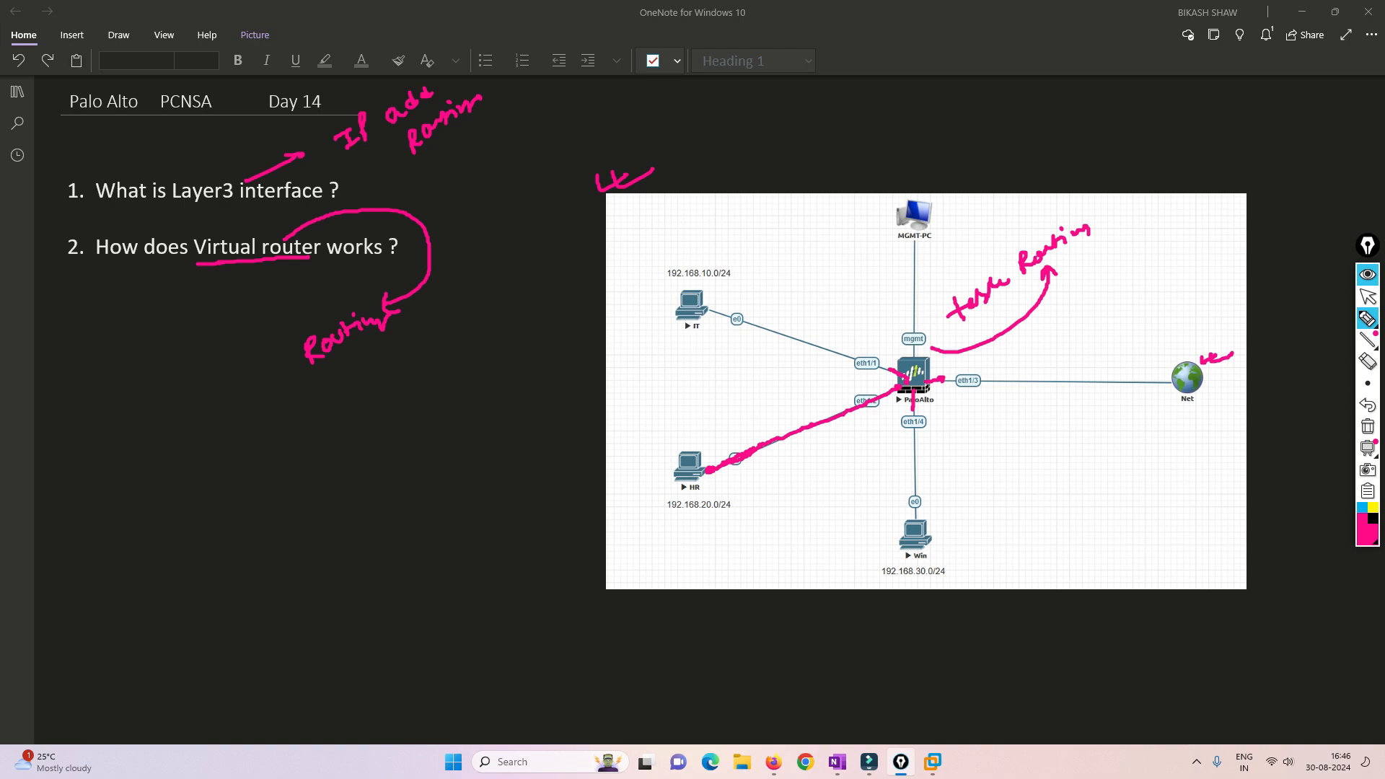
left_click_drag(930, 381, 1180, 382)
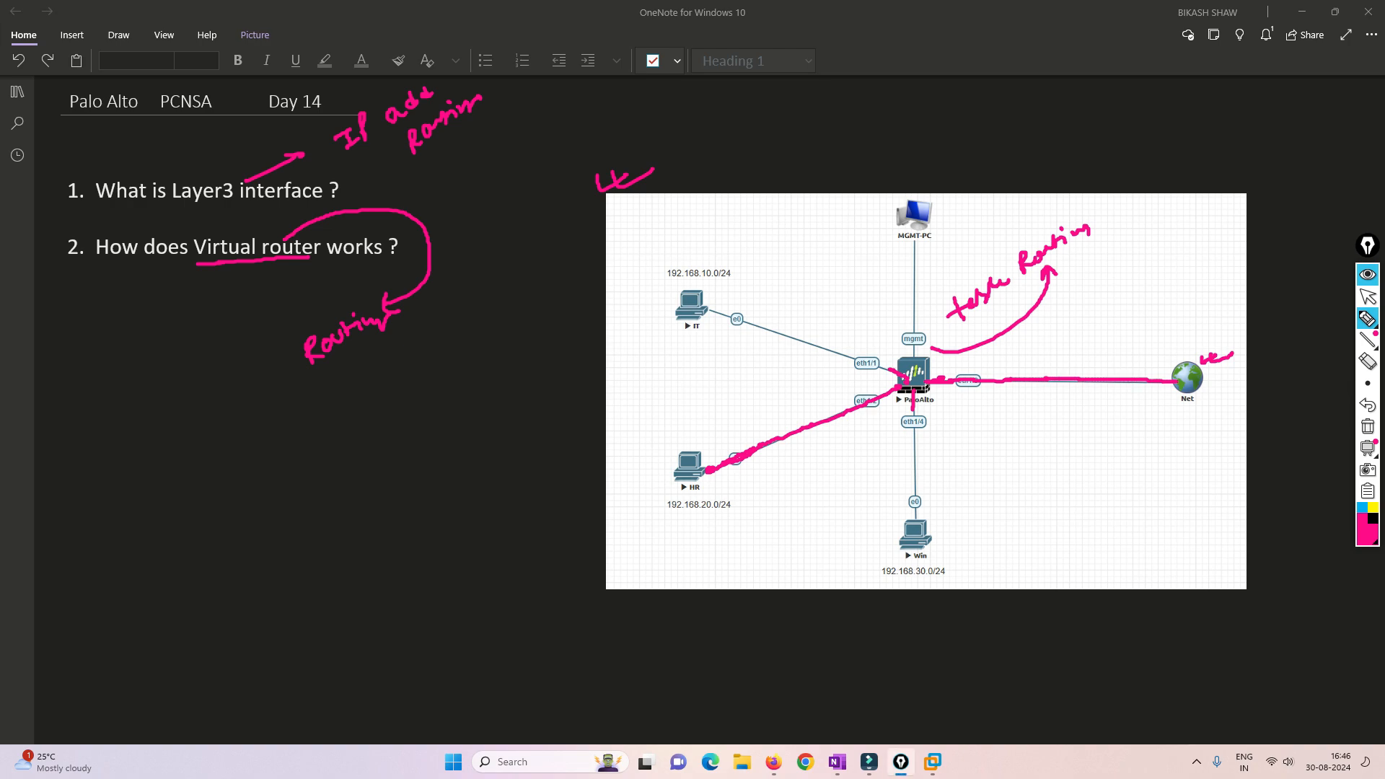
left_click(1369, 427)
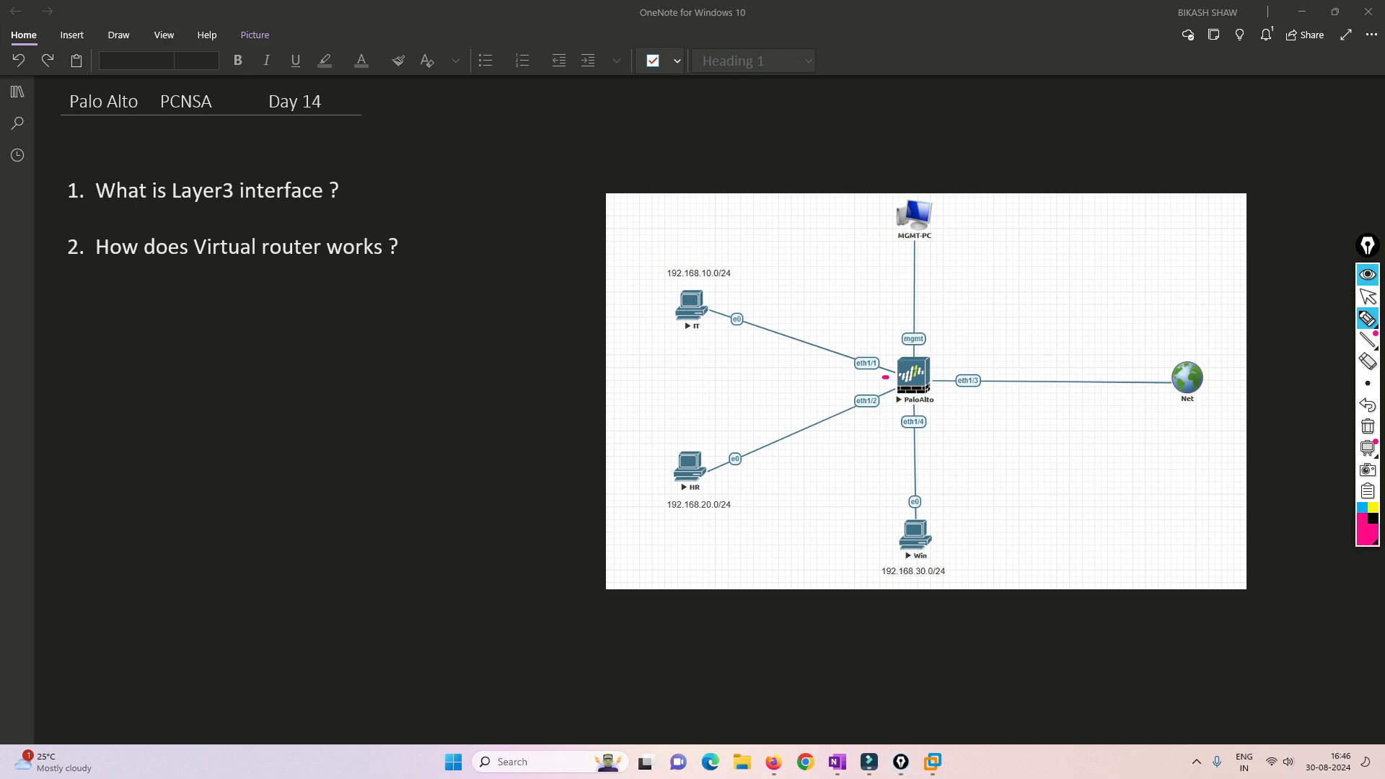
- Underline the PaloAlto firewall and put check marks beside its eth1/1, eth1/3, eth1/2 and eth1/4 interfaces
left_click_drag(887, 377, 950, 392)
mouse_move(867, 343)
left_mouse_down()
mouse_move(875, 353)
mouse_move(895, 334)
left_mouse_up()
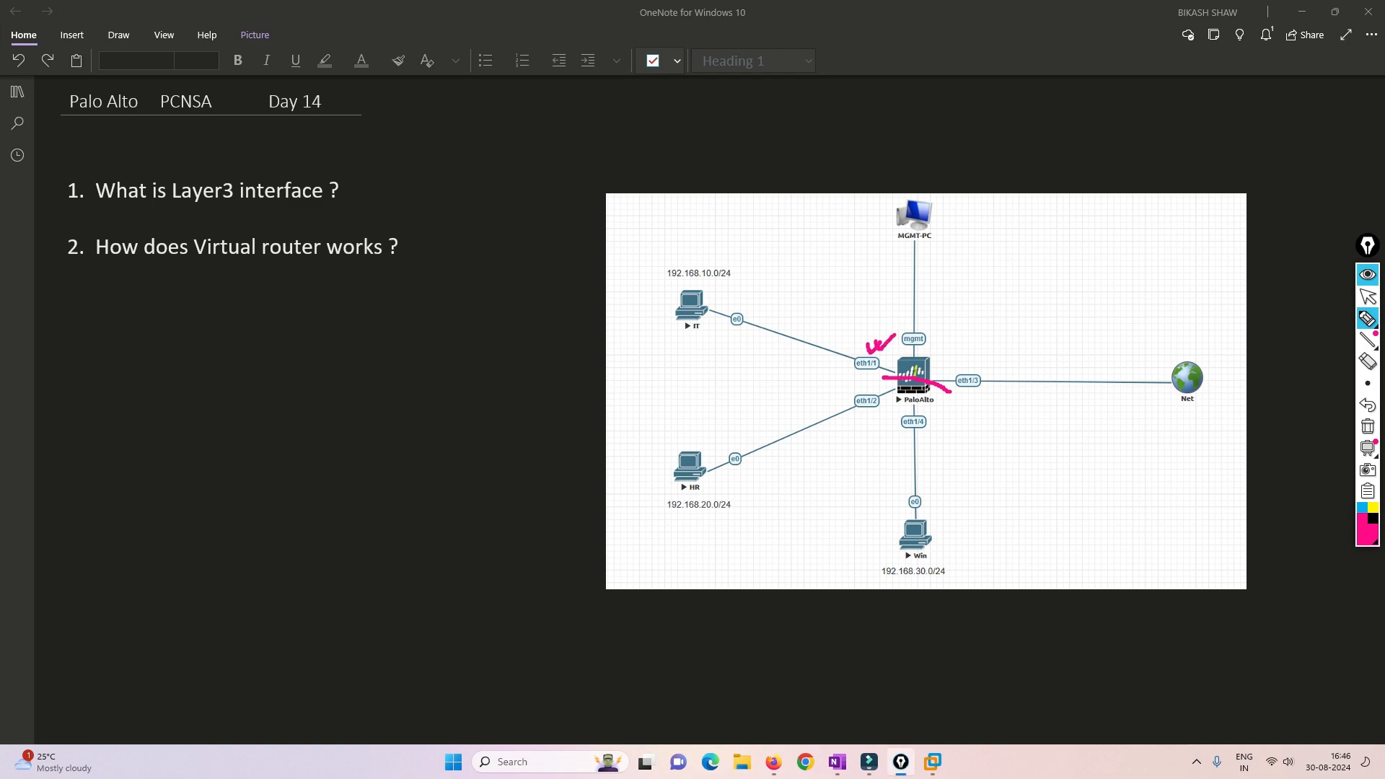
left_click_drag(974, 365, 1022, 355)
left_click_drag(852, 418, 950, 432)
- Draw a box labelled R.T below the Net link and write interfaces 1/2 and 1/4 inside it
mouse_move(997, 437)
left_mouse_down()
mouse_move(1003, 519)
mouse_move(1086, 432)
mouse_move(1187, 505)
mouse_move(985, 524)
left_mouse_up()
mouse_move(1061, 397)
left_mouse_down()
mouse_move(1063, 422)
mouse_move(1080, 420)
mouse_move(1114, 392)
mouse_move(1105, 414)
left_mouse_up()
left_click(1083, 408)
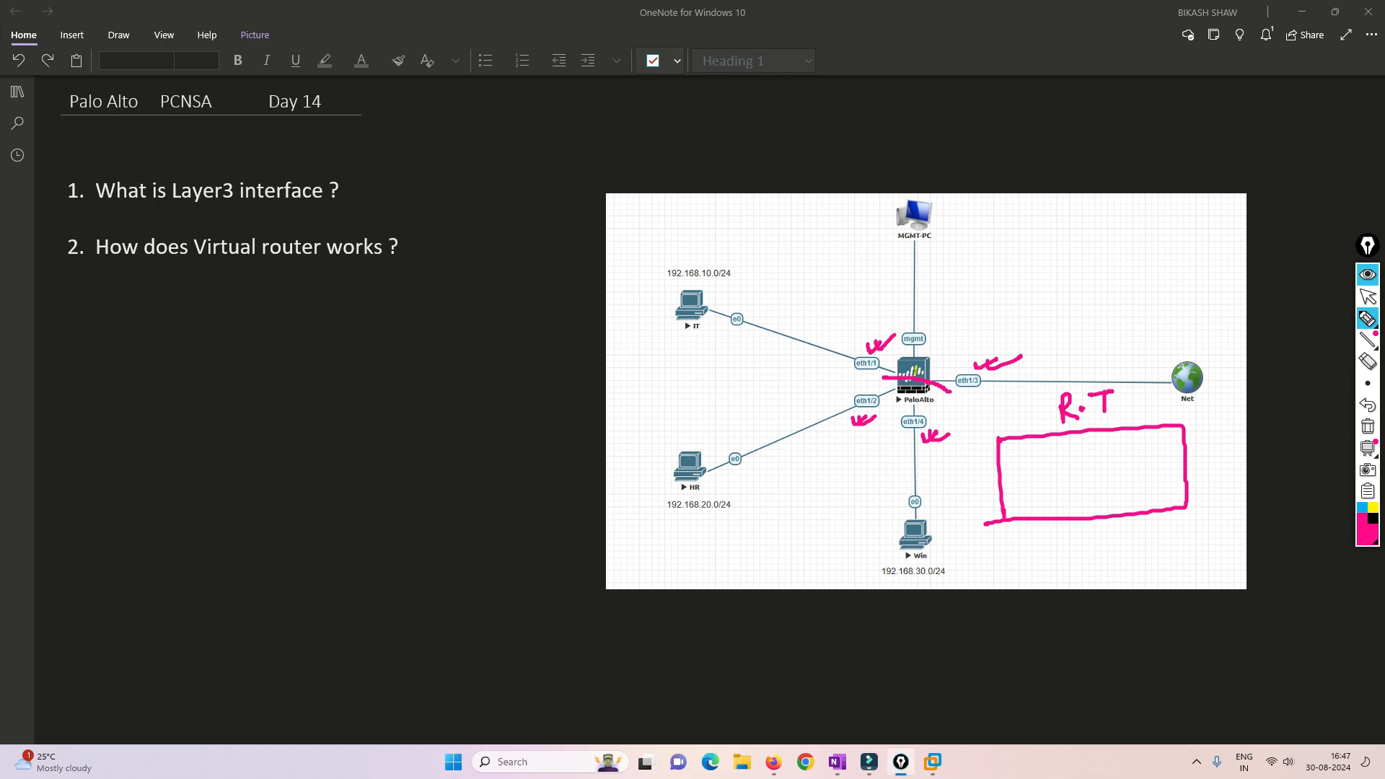
mouse_move(1035, 449)
left_mouse_down()
mouse_move(1042, 477)
mouse_move(1138, 467)
left_mouse_up()
left_click_drag(1134, 462, 1146, 459)
- Draw a second R.T box above the Net link containing interfaces 1/1 and 1/3
mouse_move(1008, 233)
left_mouse_down()
mouse_move(1015, 285)
mouse_move(1192, 215)
mouse_move(1037, 308)
mouse_move(1022, 249)
left_mouse_up()
mouse_move(1059, 188)
left_mouse_down()
mouse_move(1059, 211)
mouse_move(1118, 180)
mouse_move(1067, 244)
mouse_move(1123, 274)
left_mouse_up()
left_click(1081, 204)
mouse_move(1134, 263)
left_mouse_down()
mouse_move(1130, 282)
mouse_move(1143, 281)
left_mouse_up()
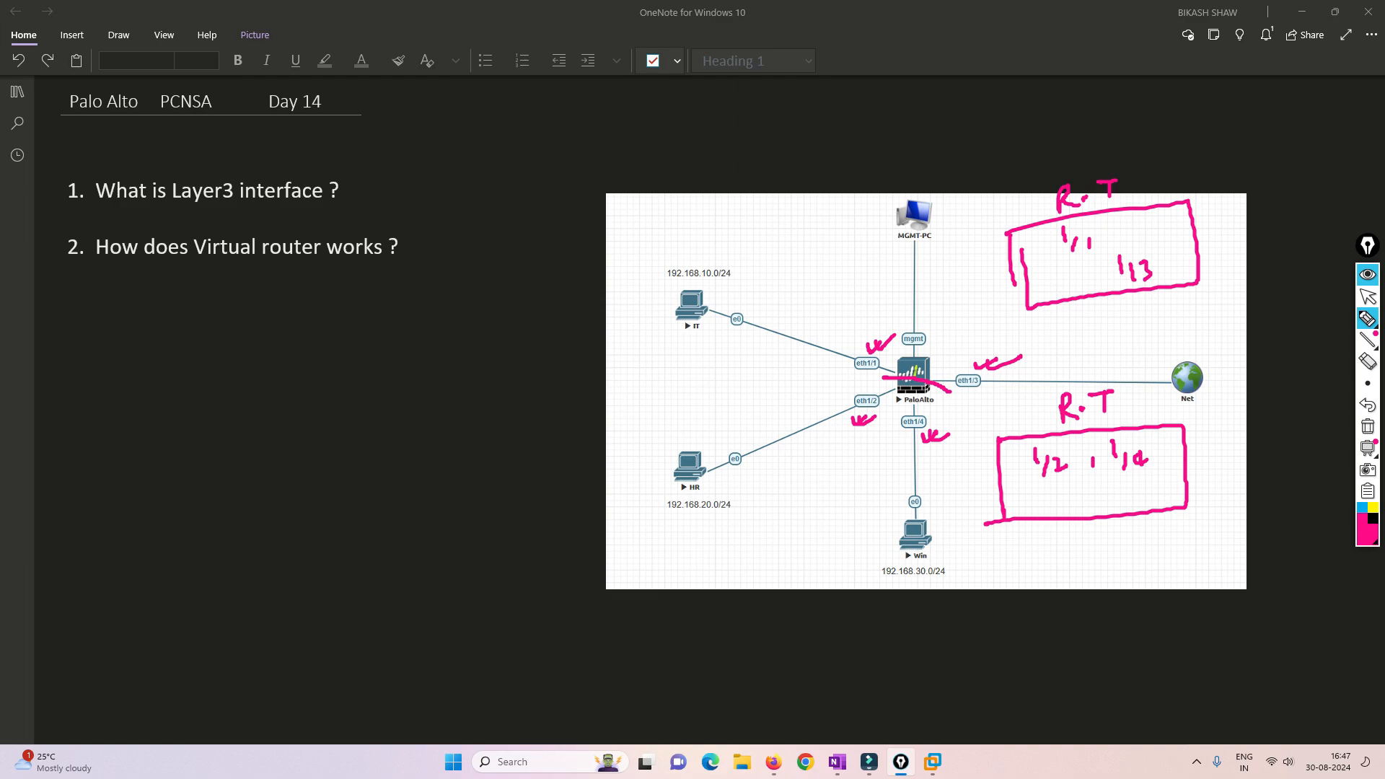
- Connect the PaloAlto firewall to both R.T boxes with hand-drawn lines
left_click_drag(925, 358, 1028, 287)
left_click(711, 471)
left_click_drag(928, 399, 1011, 446)
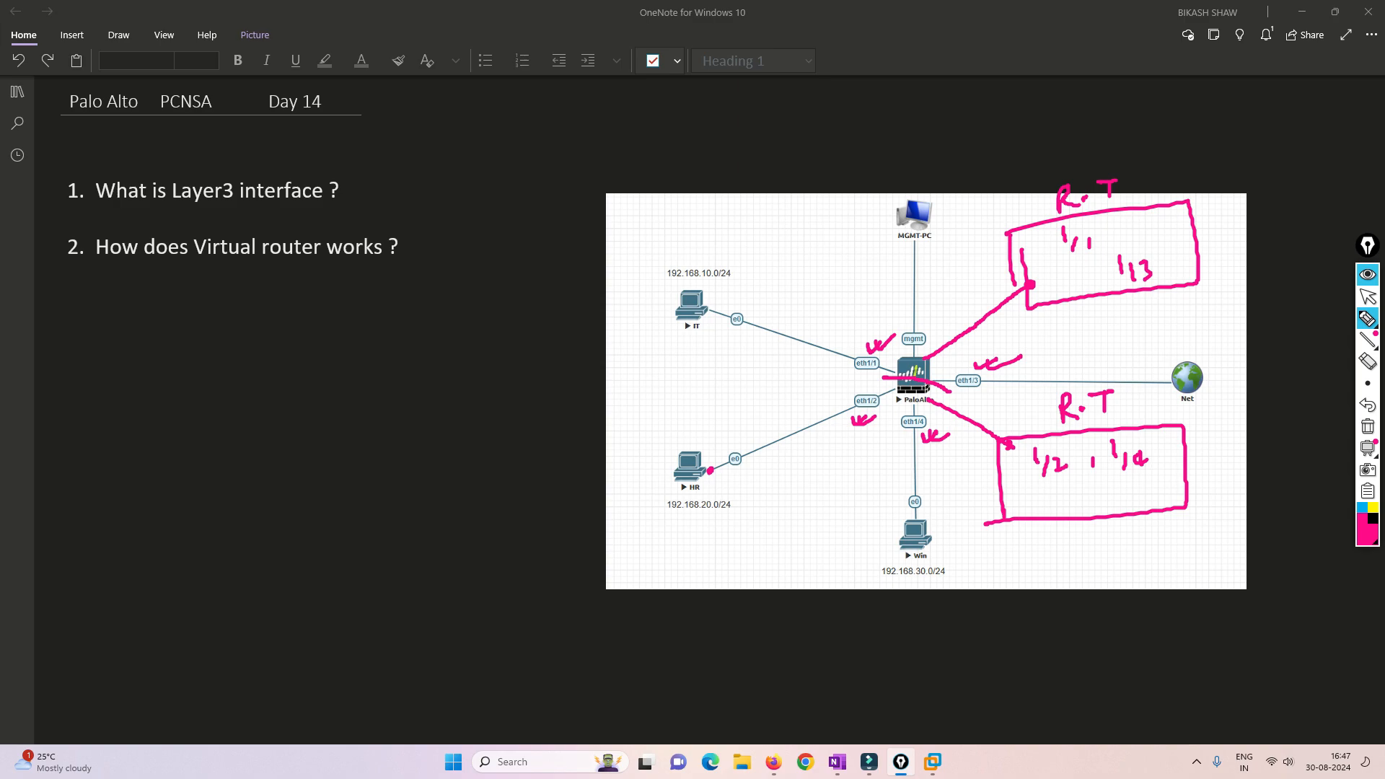
- Mark the words "Virtual router" with an arrow and draw an outline around each R.T box
left_click_drag(262, 230, 320, 218)
mouse_move(976, 222)
left_mouse_down()
mouse_move(986, 305)
mouse_move(1245, 277)
mouse_move(896, 246)
left_mouse_up()
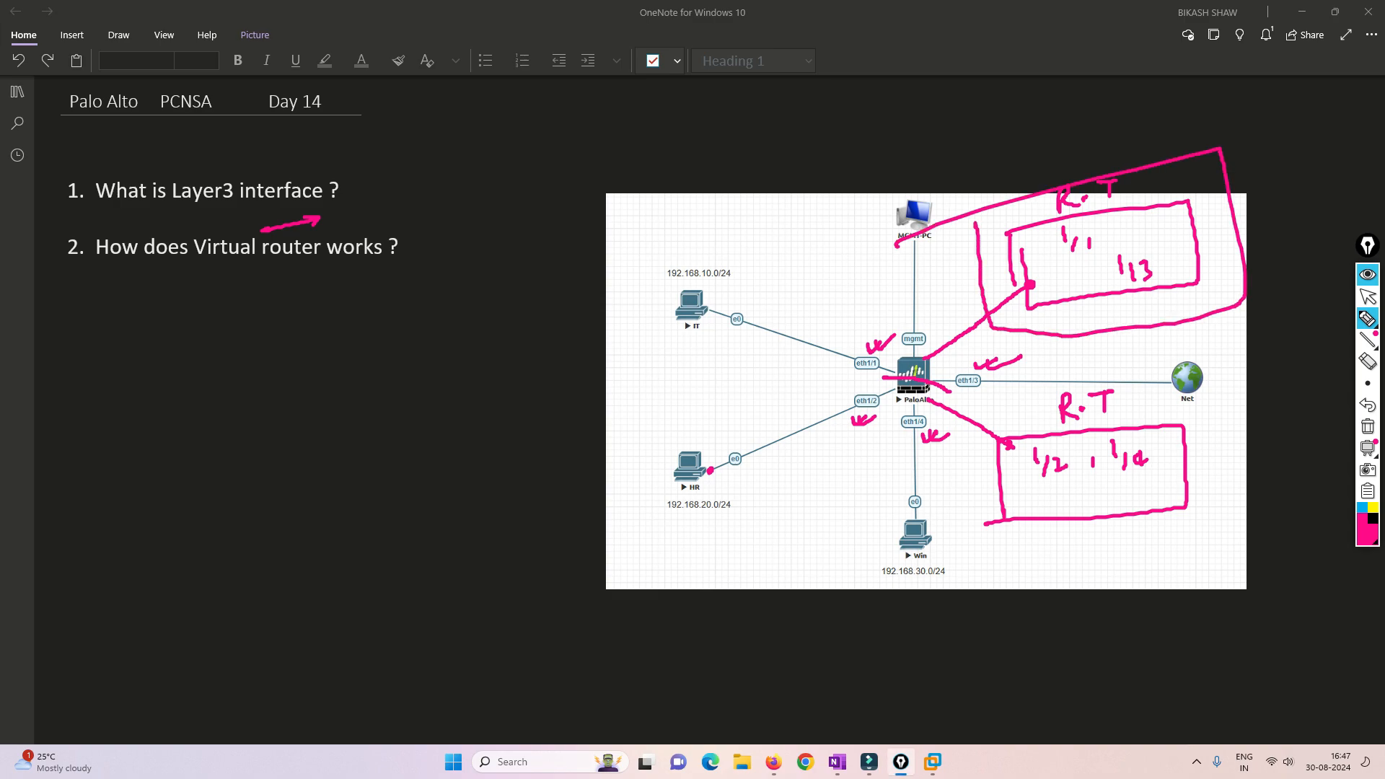
mouse_move(967, 407)
left_mouse_down()
mouse_move(1230, 433)
mouse_move(956, 520)
mouse_move(959, 370)
left_mouse_up()
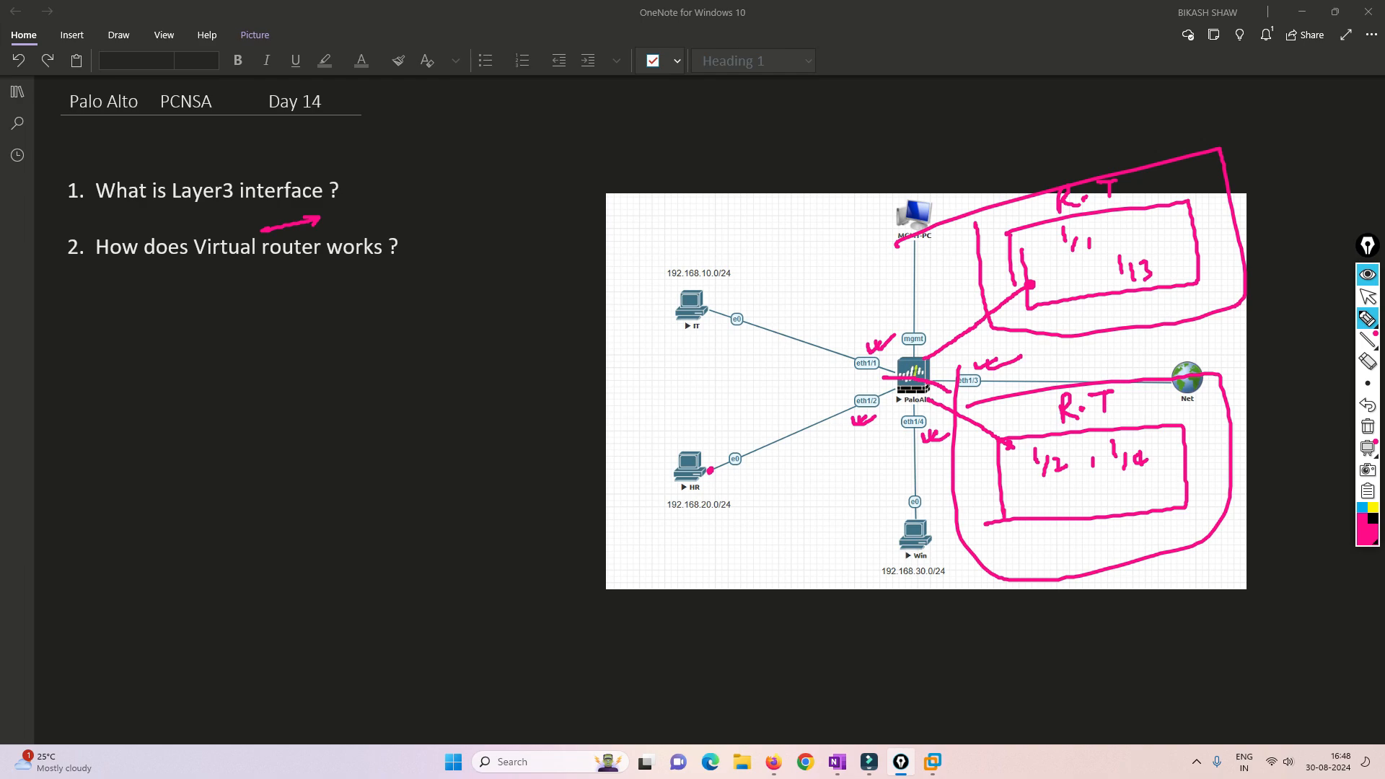
- Draw an arrow out of each R.T box, labelling the 1/1 and 1/3 box ABC and the 1/2 and 1/4 box XYZ
left_click_drag(1161, 197, 1254, 147)
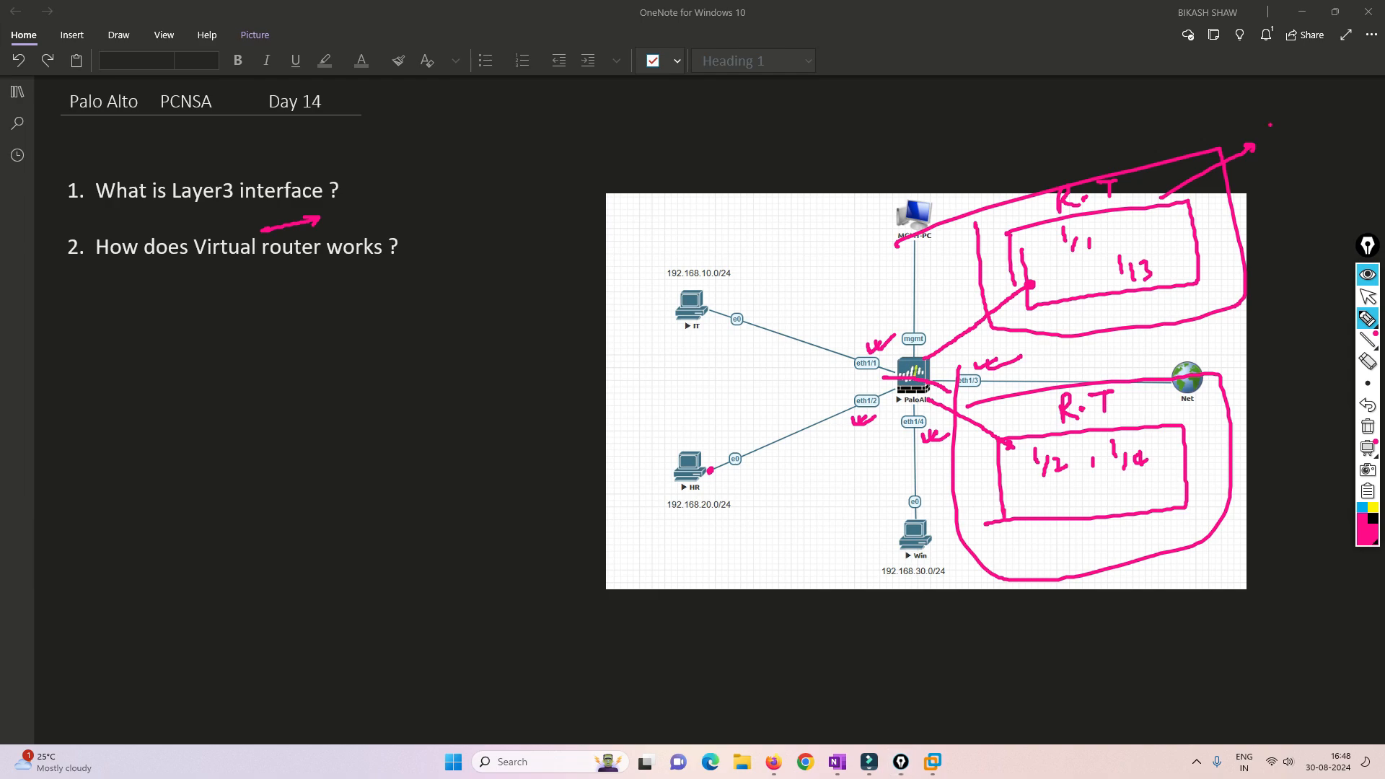
left_click_drag(1271, 125, 1272, 136)
mouse_move(1271, 120)
left_mouse_down()
mouse_move(1283, 134)
mouse_move(1293, 117)
left_mouse_up()
left_click_drag(1295, 110, 1300, 120)
left_click_drag(1317, 96, 1333, 112)
left_click_drag(1221, 437, 1298, 426)
mouse_move(1306, 399)
left_mouse_down()
mouse_move(1310, 412)
mouse_move(1327, 400)
left_mouse_up()
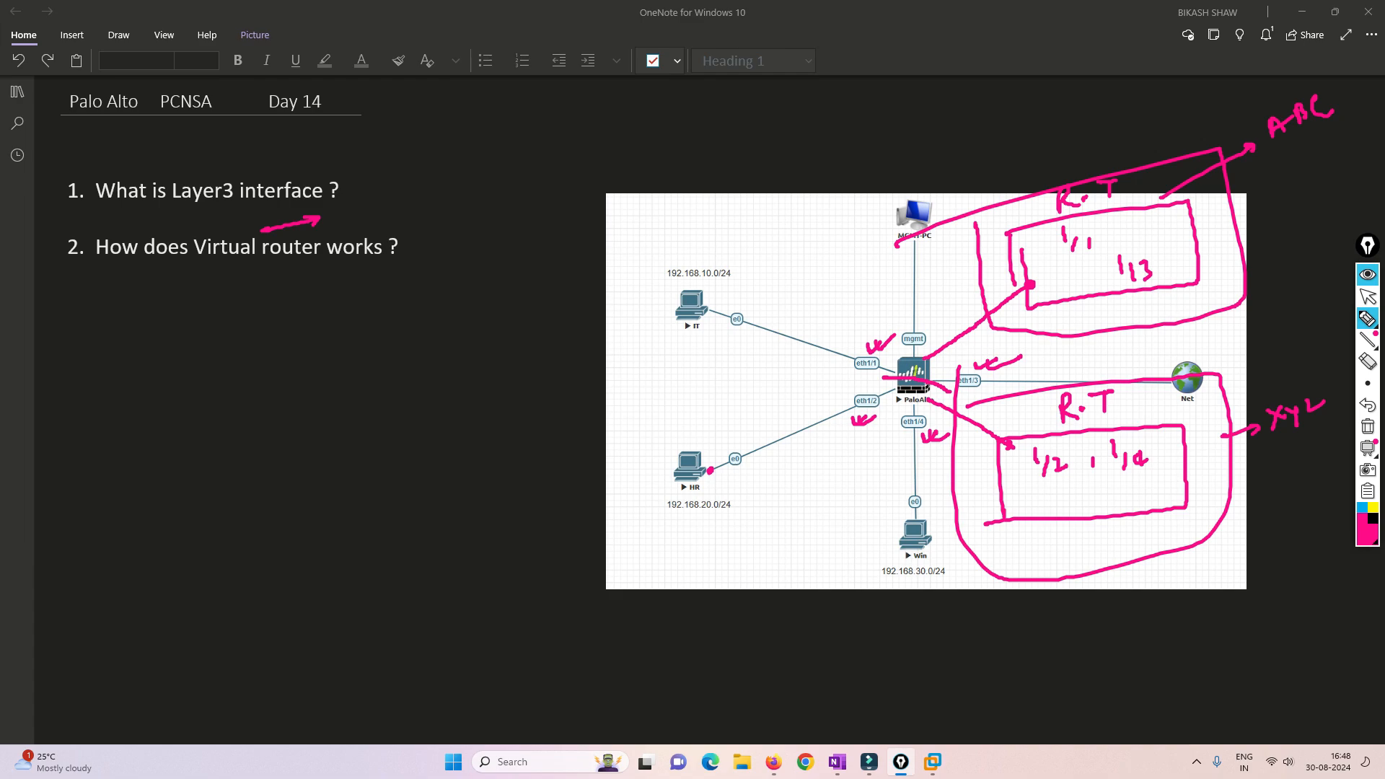
- Handwrite a short note above the network diagram
left_click_drag(920, 92, 954, 94)
mouse_move(955, 76)
left_mouse_down()
mouse_move(959, 90)
mouse_move(962, 69)
left_mouse_up()
left_click_drag(956, 82, 967, 81)
mouse_move(977, 54)
left_mouse_down()
mouse_move(914, 142)
mouse_move(970, 42)
left_mouse_up()
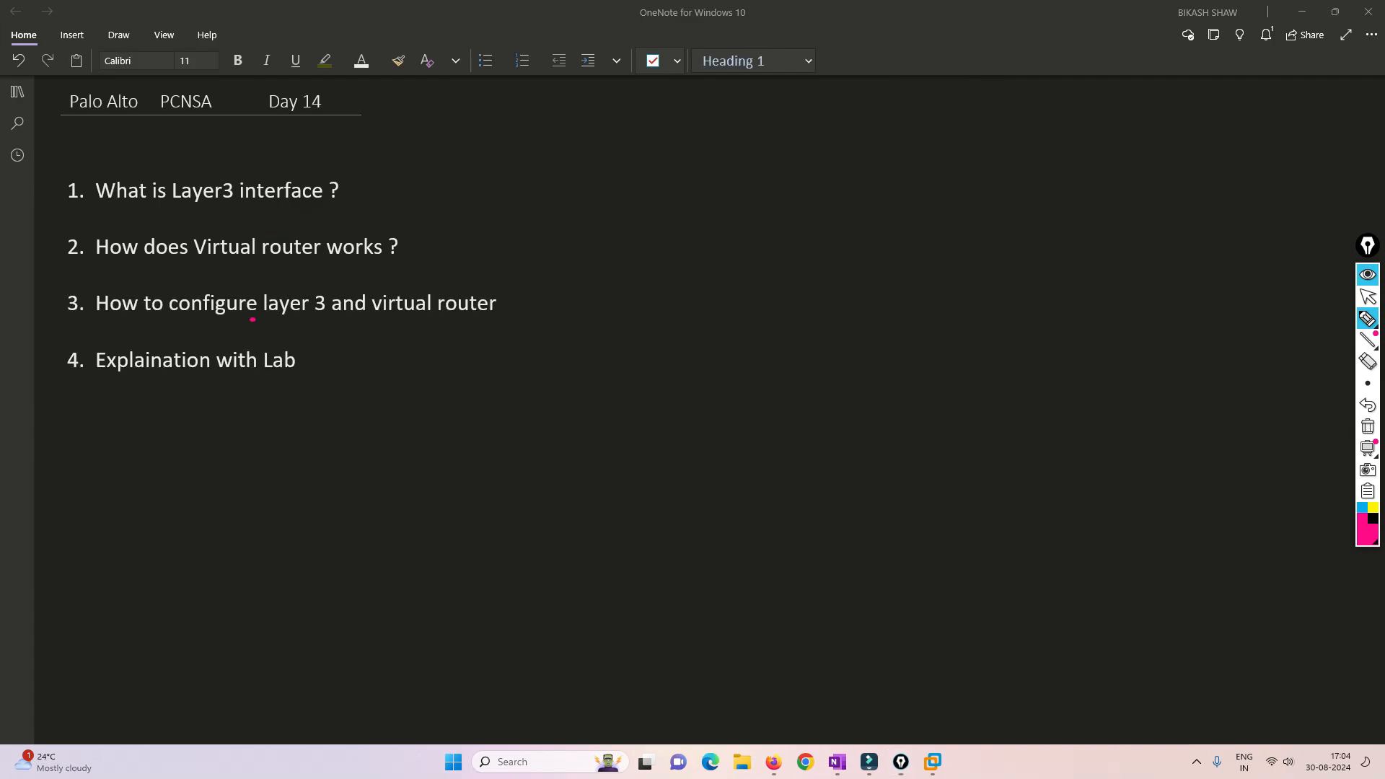
- Mark "layer 3", "virtual router" and "Explaination with Lab" in the agenda, and clear the annotations
mouse_move(251, 316)
left_mouse_down()
mouse_move(329, 317)
mouse_move(313, 287)
left_mouse_up()
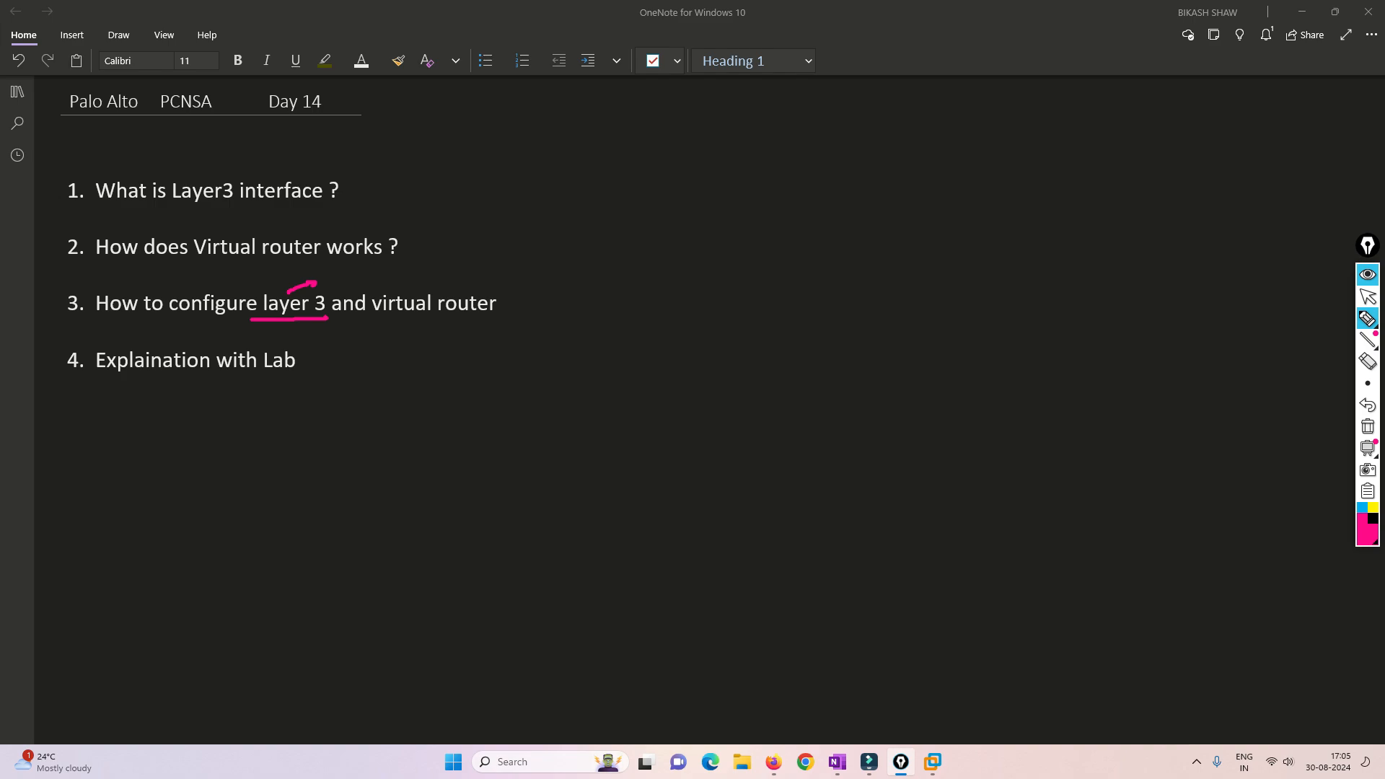
left_click_drag(431, 285, 487, 268)
mouse_move(344, 346)
left_mouse_down()
mouse_move(315, 358)
mouse_move(325, 361)
left_mouse_up()
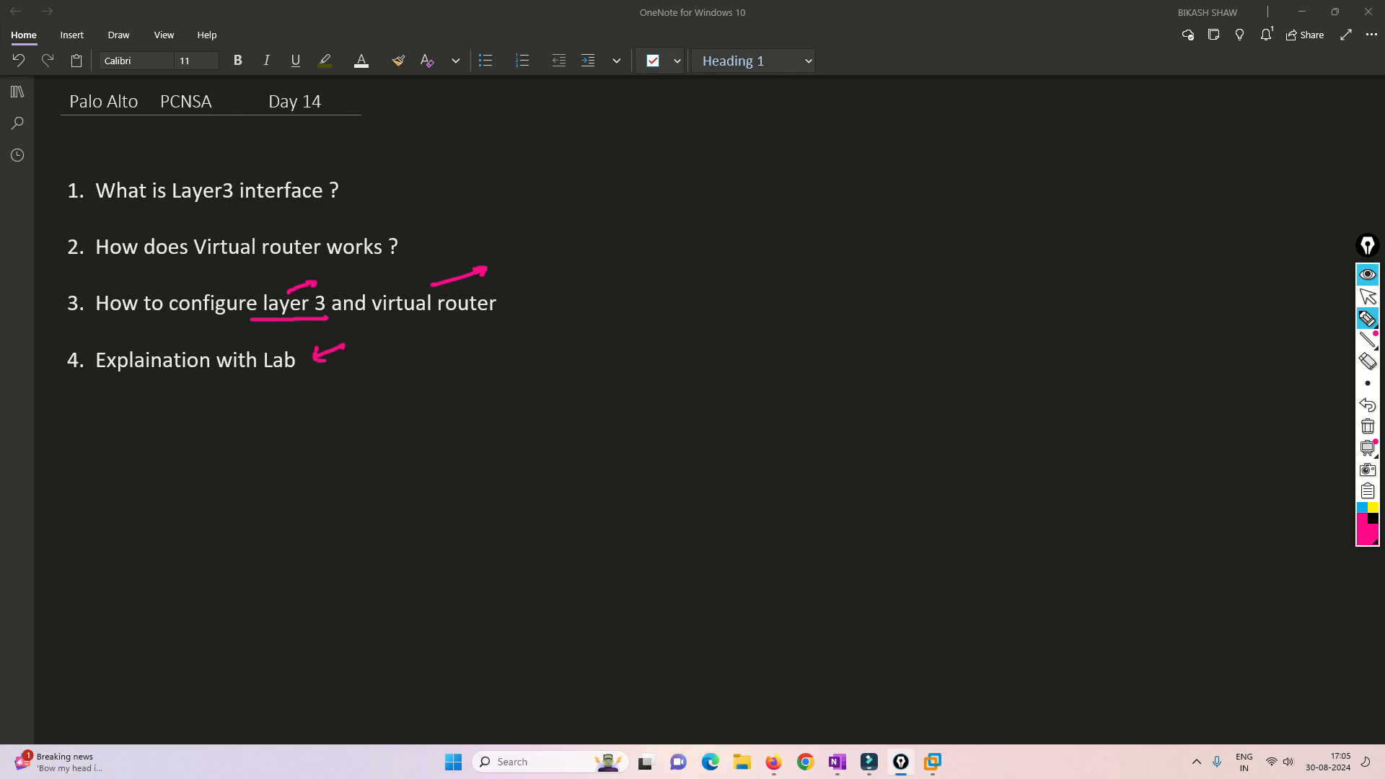
left_click(1368, 427)
left_click(1368, 297)
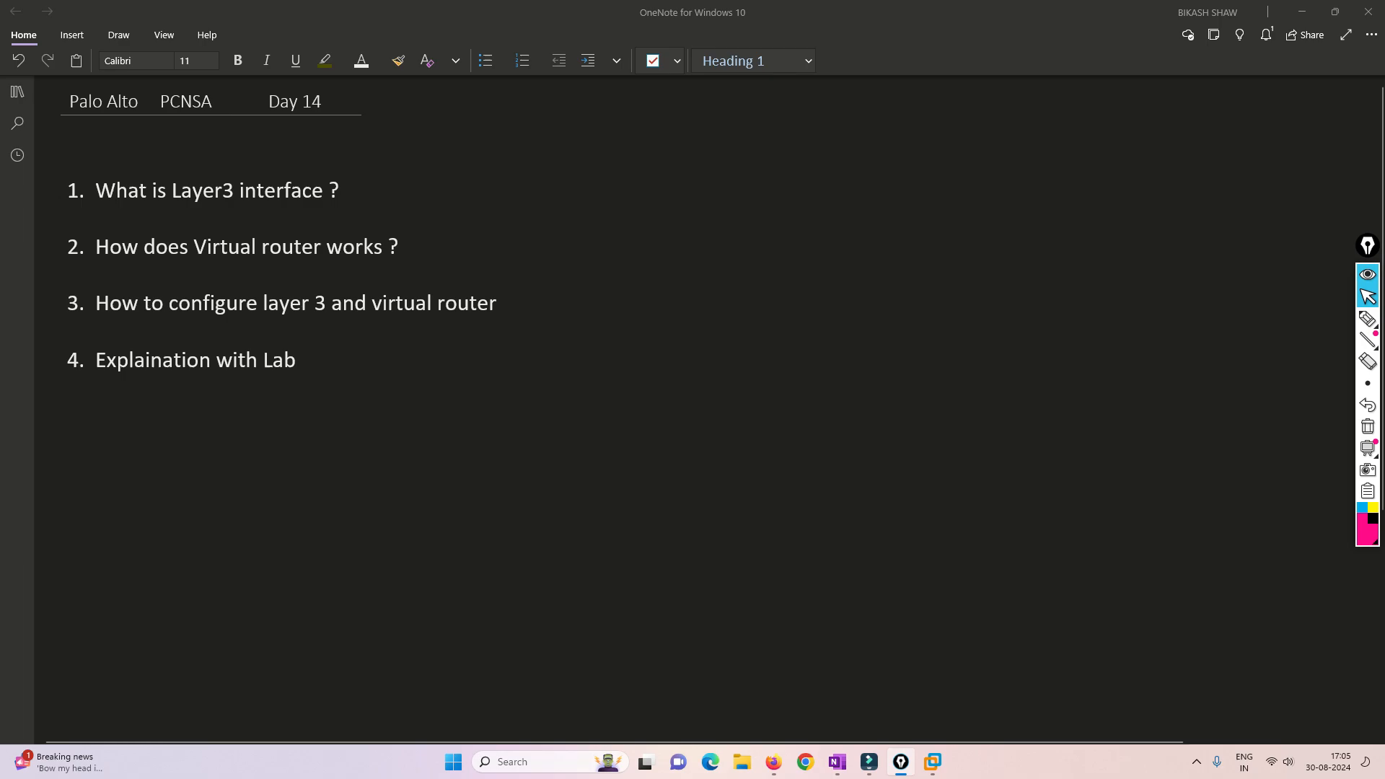
- Switch to the EVE topology in Firefox, underline eth1/1 and eth1/3, and join them with an arc labelled VR1
left_click(774, 762)
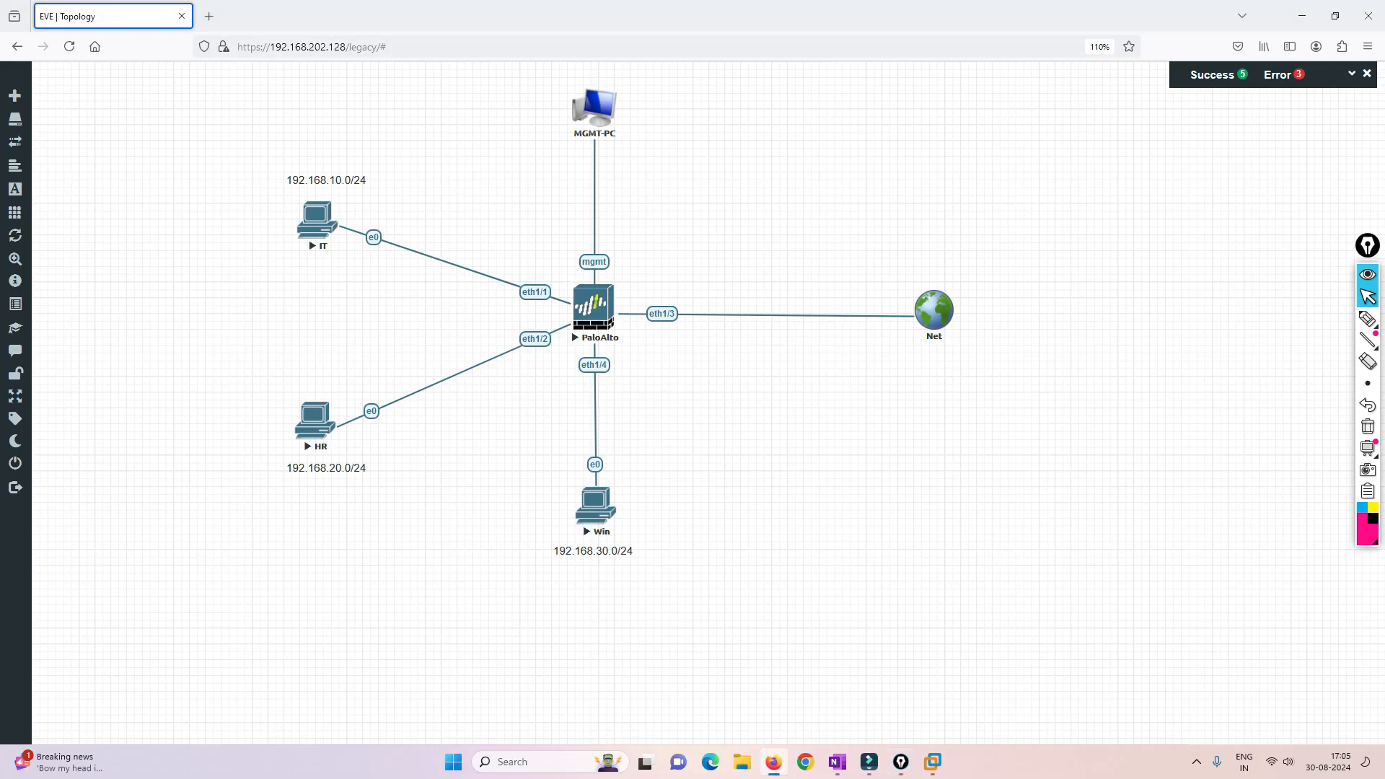
left_click(1368, 318)
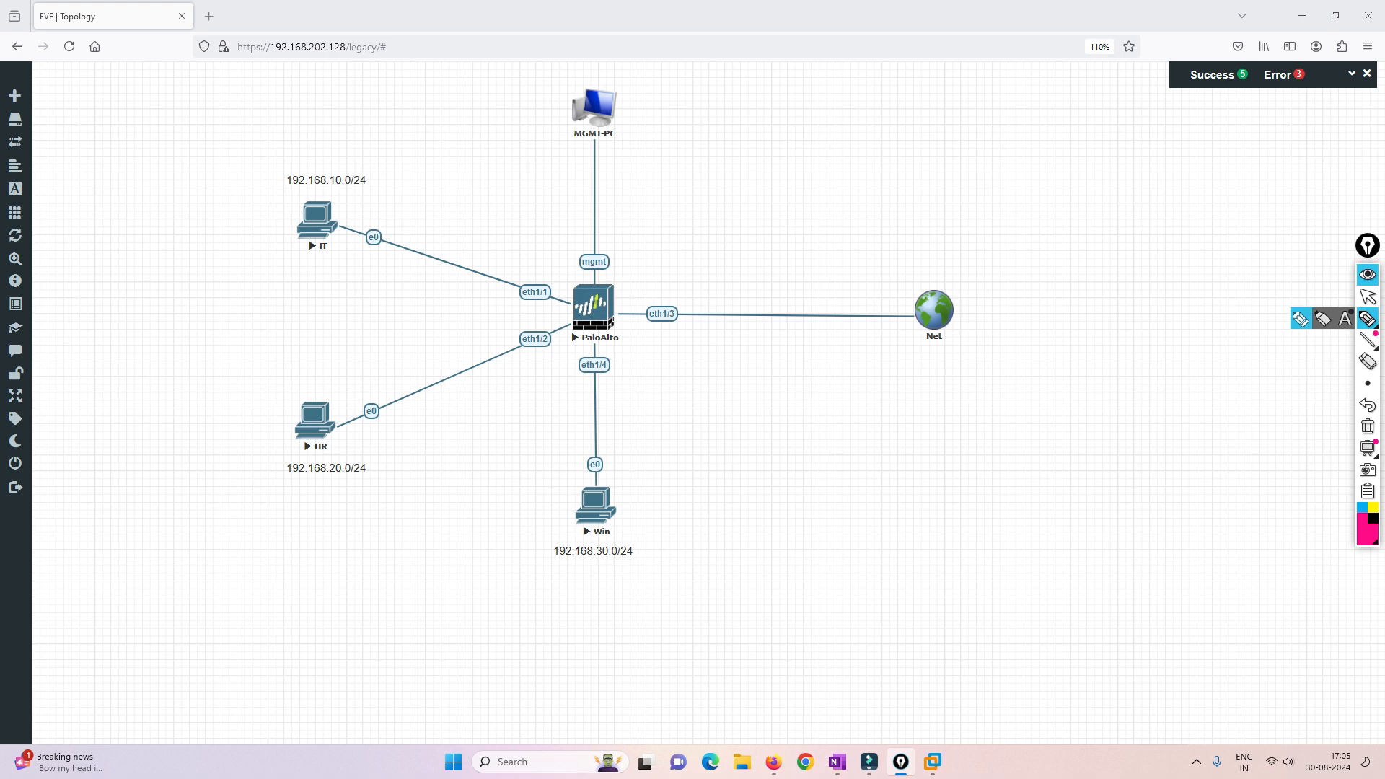
left_click_drag(517, 305, 561, 303)
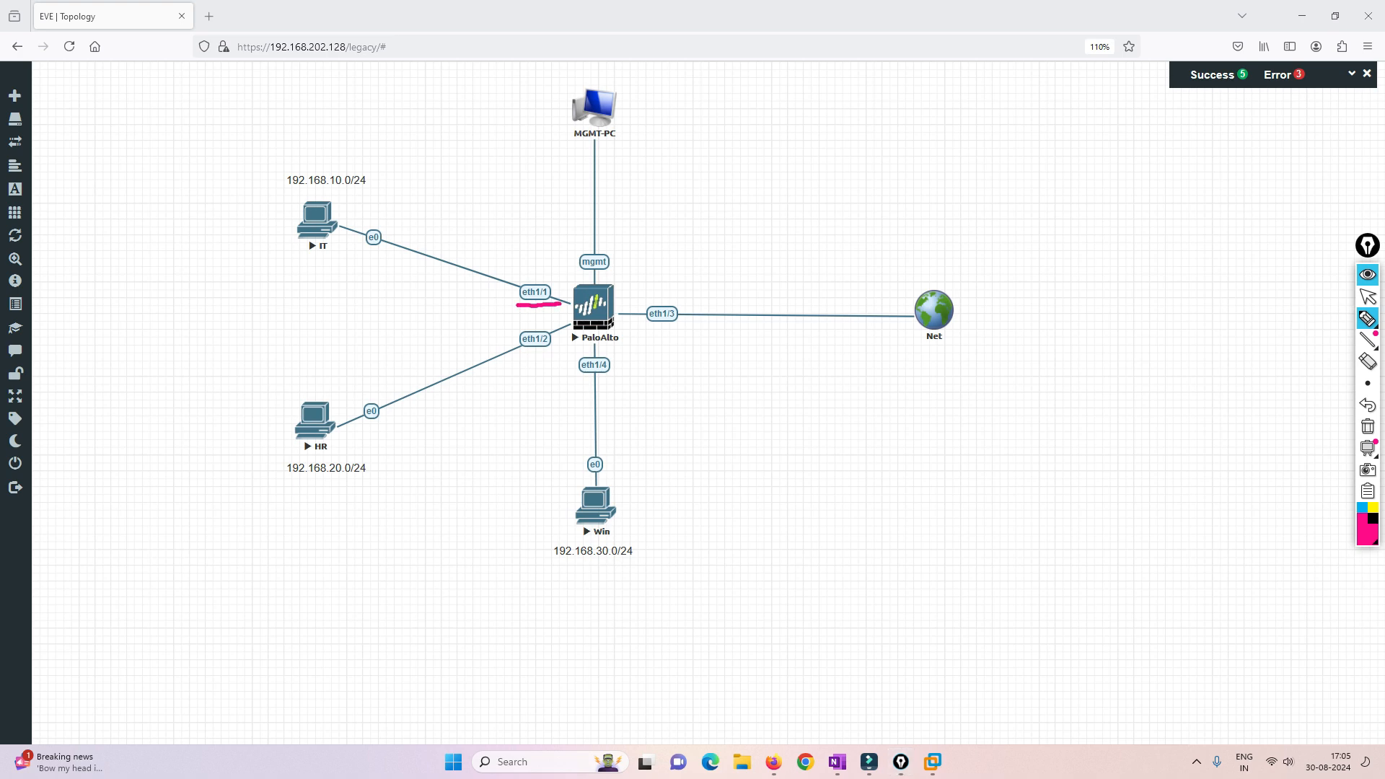
left_click_drag(644, 326, 691, 328)
mouse_move(537, 275)
left_mouse_down()
mouse_move(605, 248)
mouse_move(644, 288)
left_mouse_up()
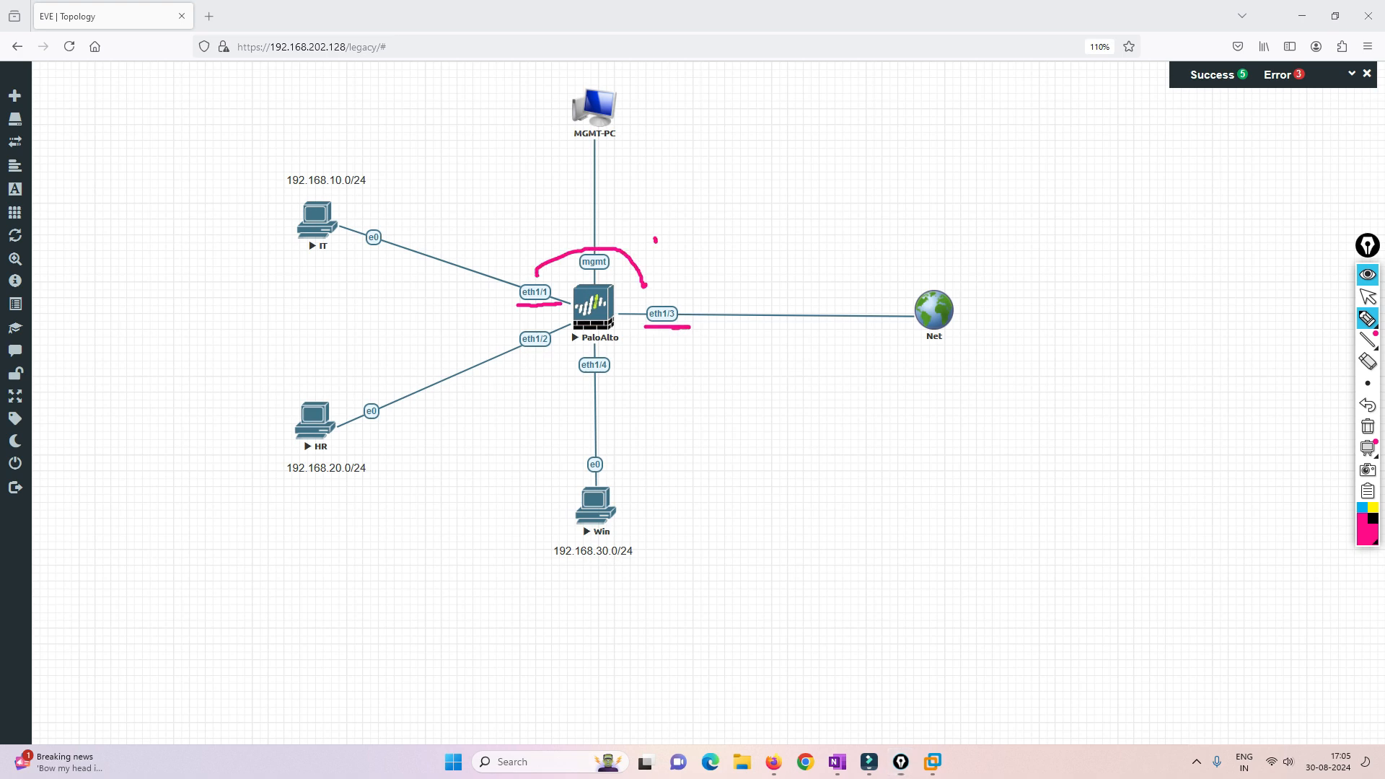
mouse_move(654, 235)
left_mouse_down()
mouse_move(680, 225)
mouse_move(694, 238)
left_mouse_up()
left_click_drag(700, 217, 711, 226)
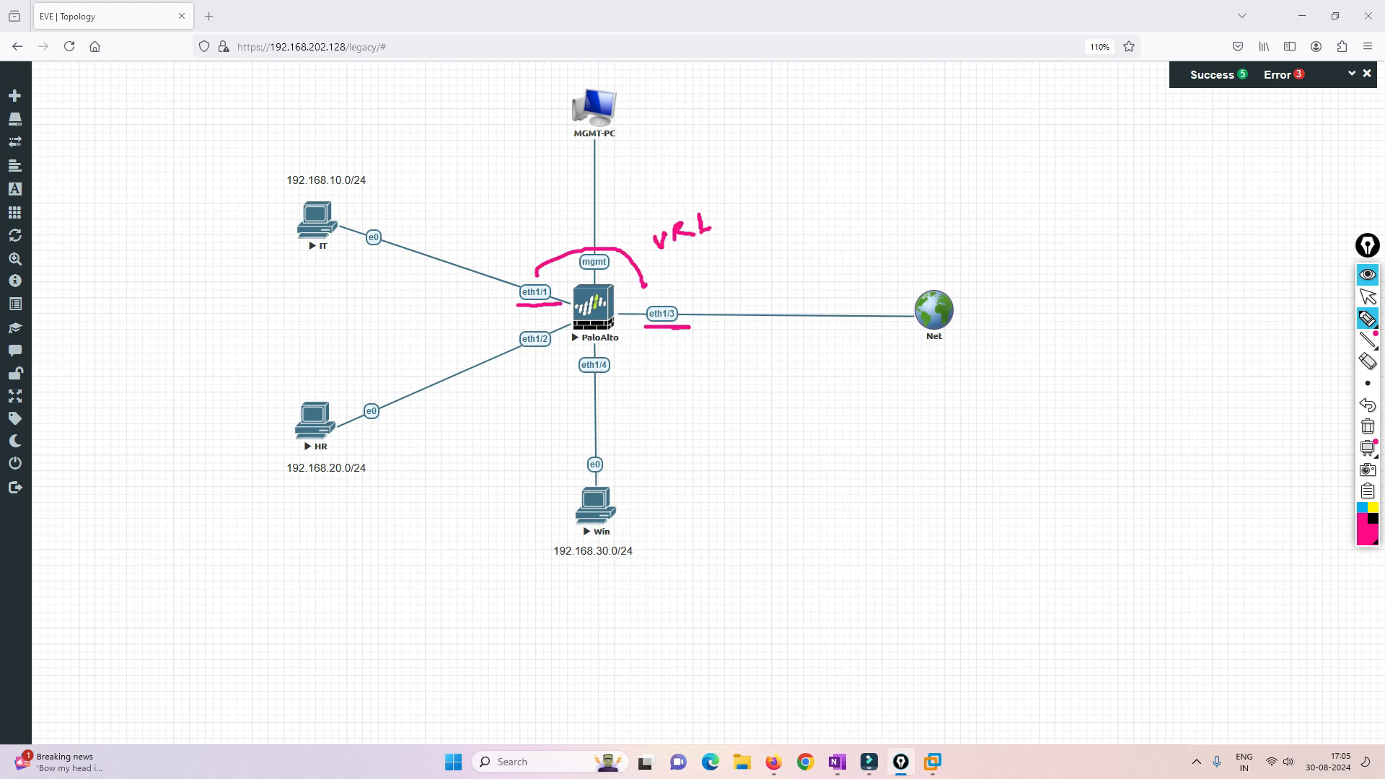
- Underline eth1/2 and eth1/4, join them with a curve labelled VR2, and clear the annotations
mouse_move(522, 352)
left_mouse_down()
mouse_move(617, 374)
mouse_move(595, 390)
left_mouse_up()
left_click(536, 369)
left_click_drag(491, 431, 532, 431)
left_click_drag(533, 413, 553, 415)
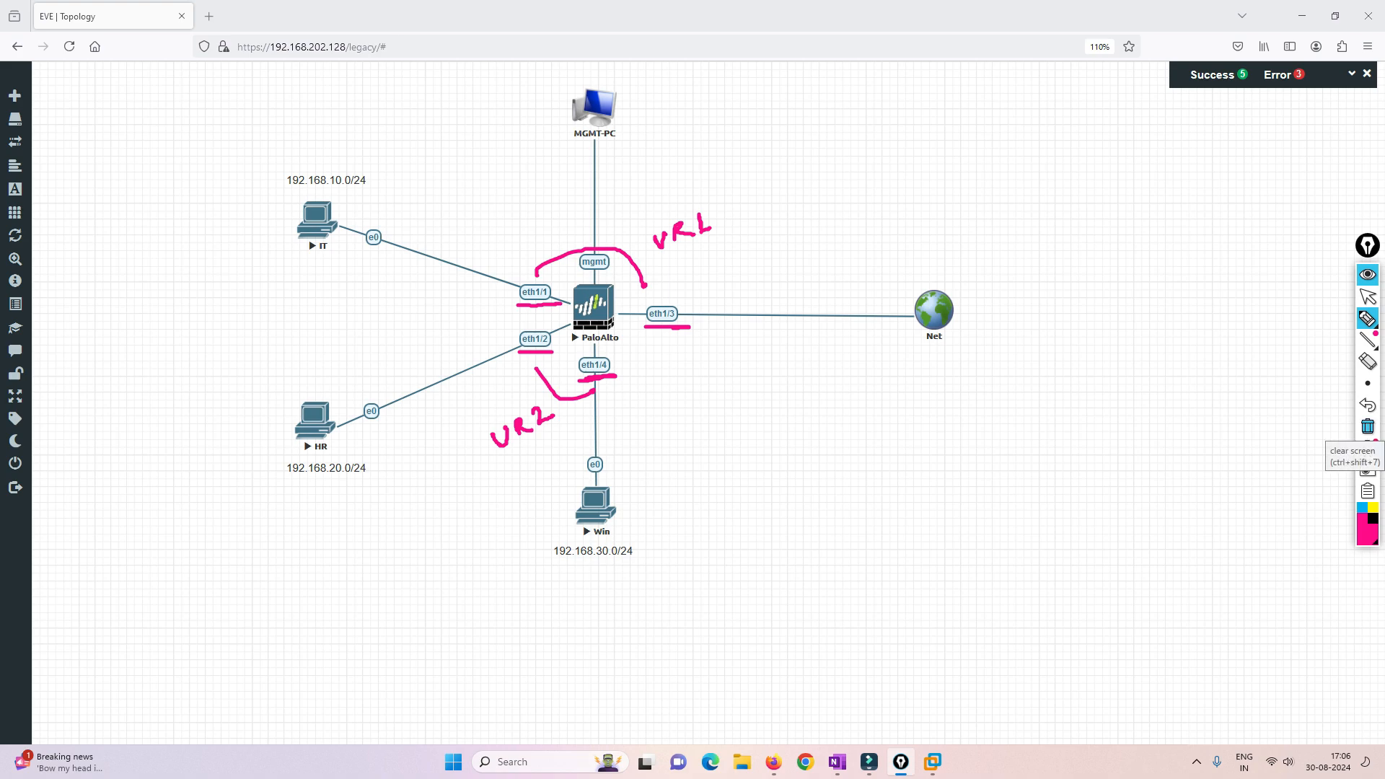
left_click(1368, 426)
left_click(1368, 297)
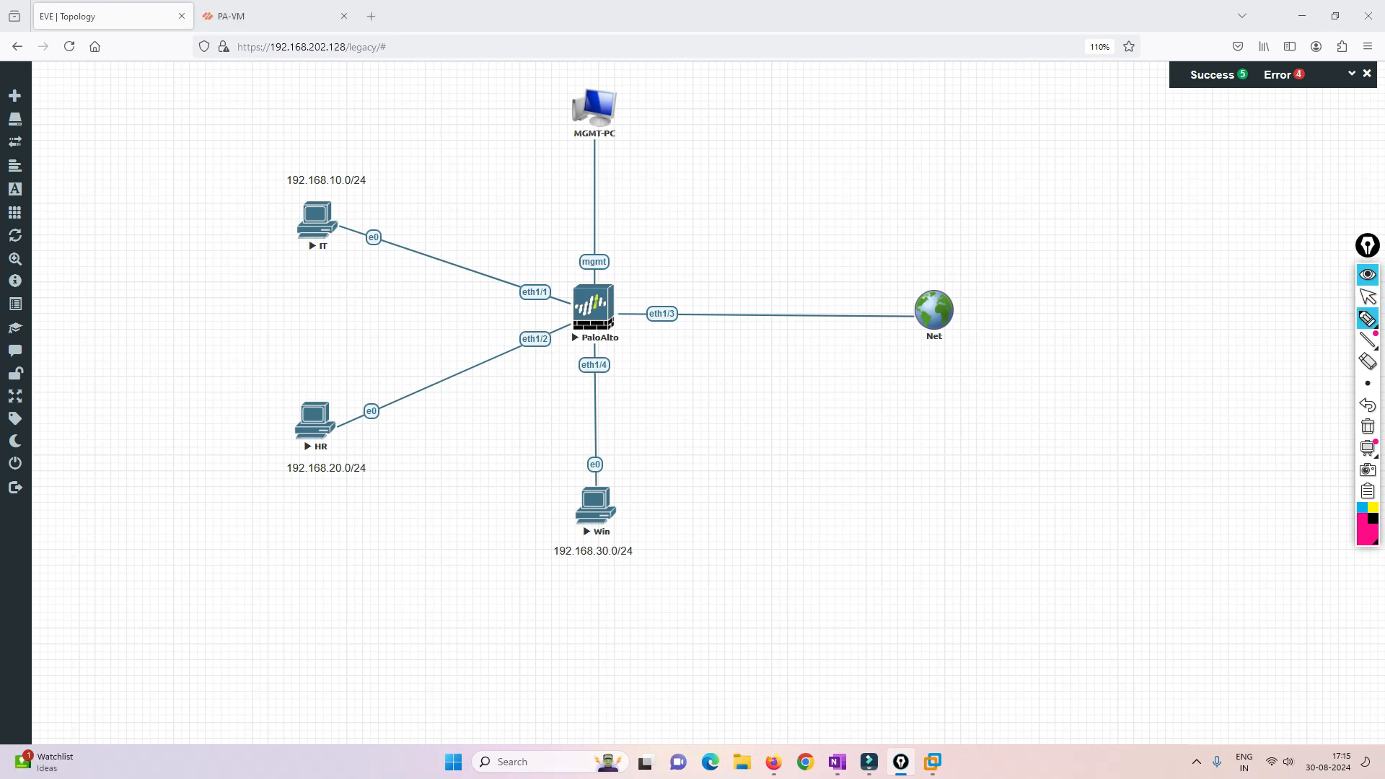
- Circle eth1/1 and draw an arrow from it to a small box filled with short dashes
left_click(1368, 318)
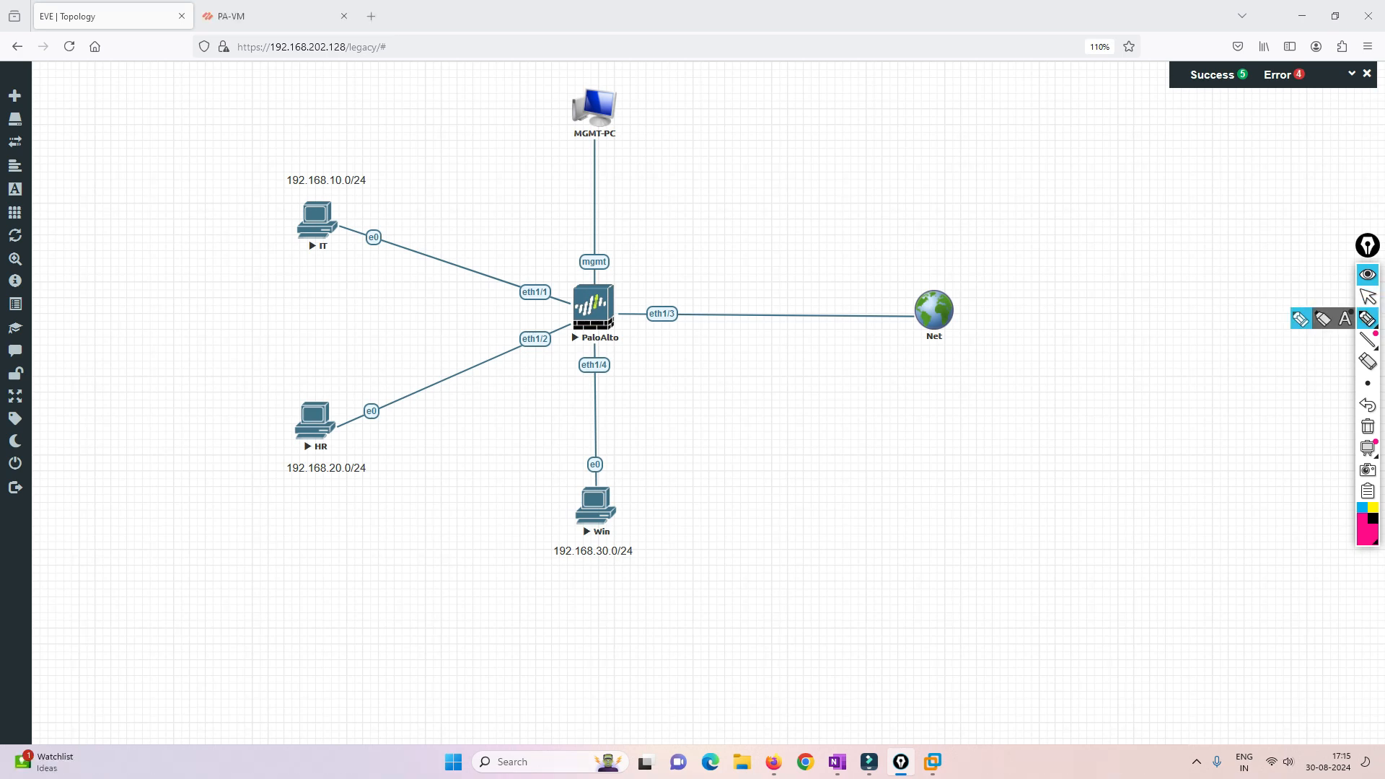
mouse_move(535, 266)
left_mouse_down()
mouse_move(507, 285)
mouse_move(546, 311)
mouse_move(541, 269)
mouse_move(566, 246)
mouse_move(570, 257)
left_mouse_up()
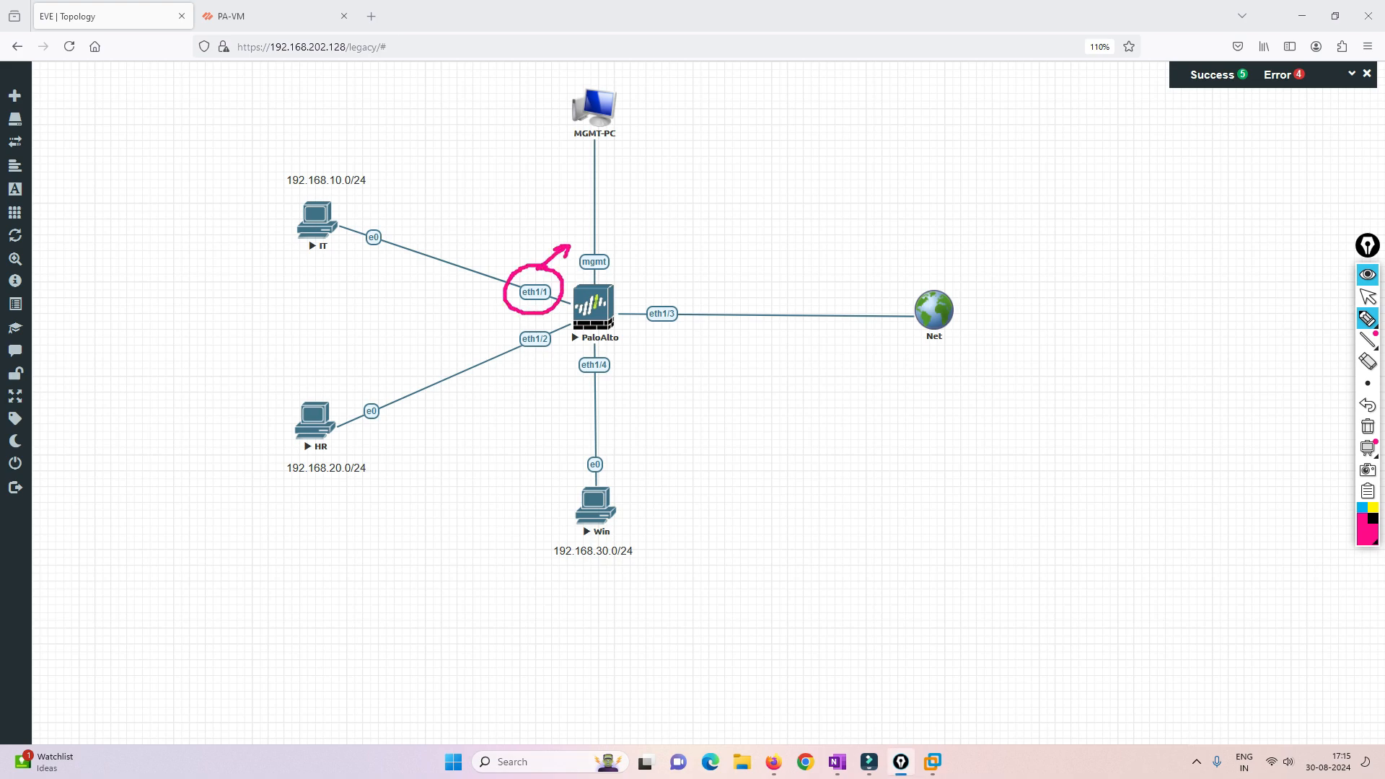
mouse_move(568, 228)
left_mouse_down()
mouse_move(586, 214)
mouse_move(642, 216)
mouse_move(568, 229)
left_mouse_up()
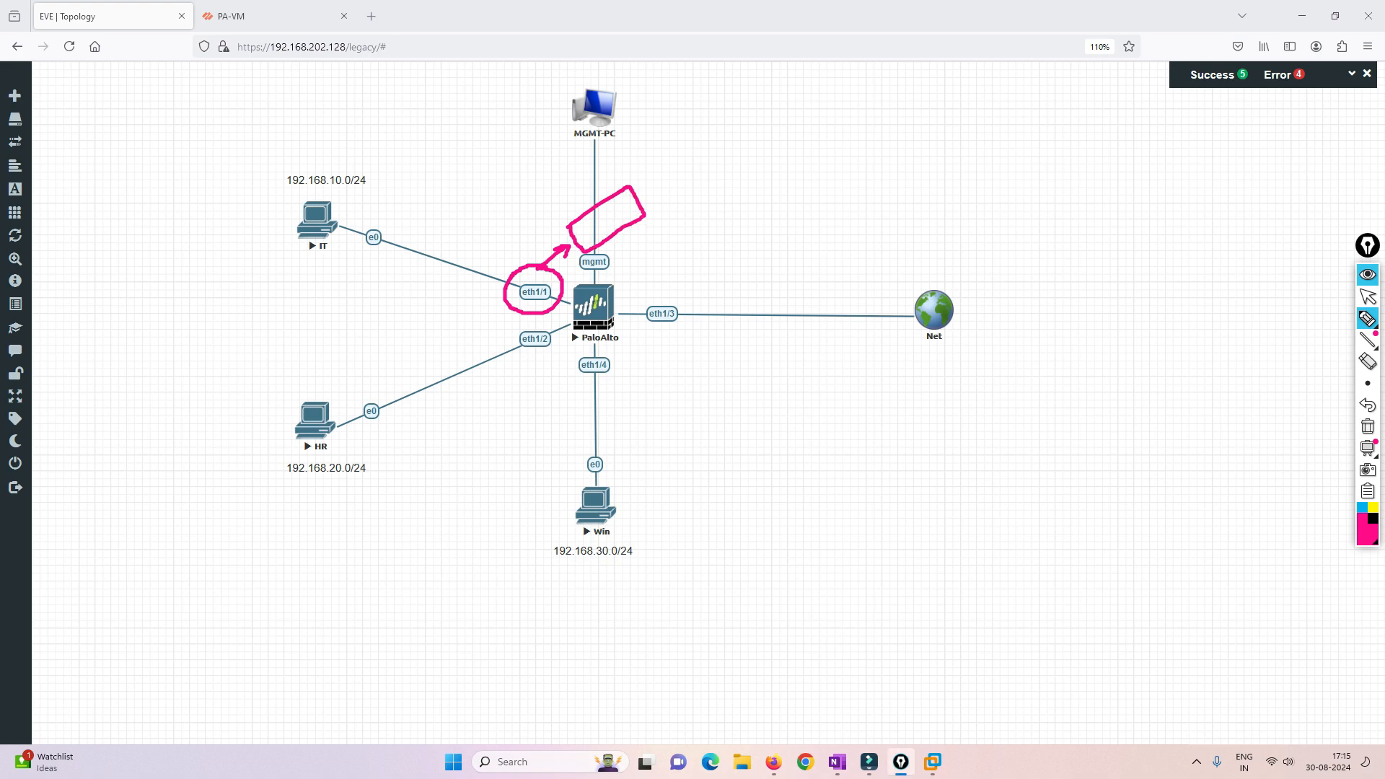
left_click_drag(578, 230, 591, 220)
mouse_move(600, 214)
left_mouse_down()
mouse_move(628, 200)
mouse_move(599, 231)
left_mouse_up()
left_click_drag(610, 222, 627, 212)
- Write a circled VR with an outgoing arrow beside the box, and clear the annotations
left_click_drag(670, 226, 710, 231)
mouse_move(713, 204)
left_mouse_down()
mouse_move(675, 248)
mouse_move(746, 195)
left_mouse_up()
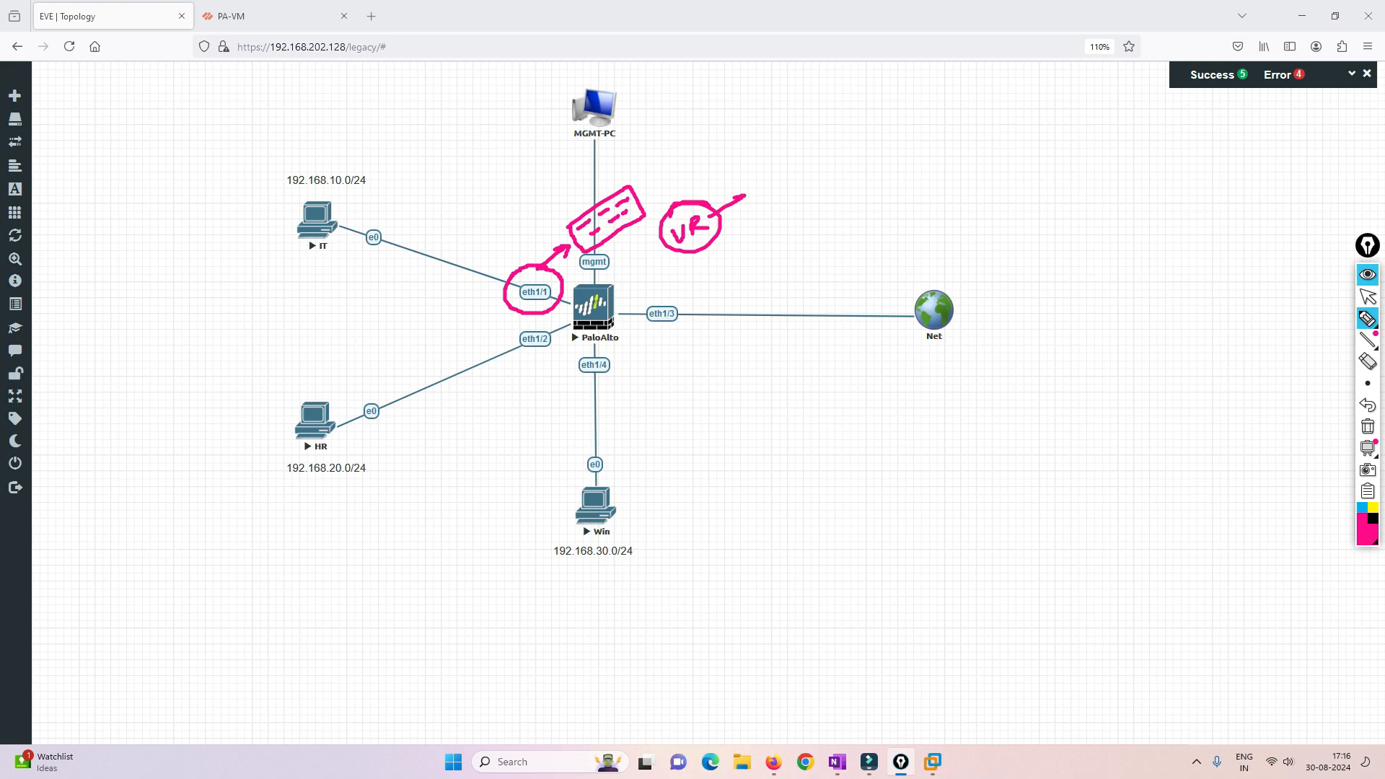
left_click(1368, 426)
left_click(1368, 297)
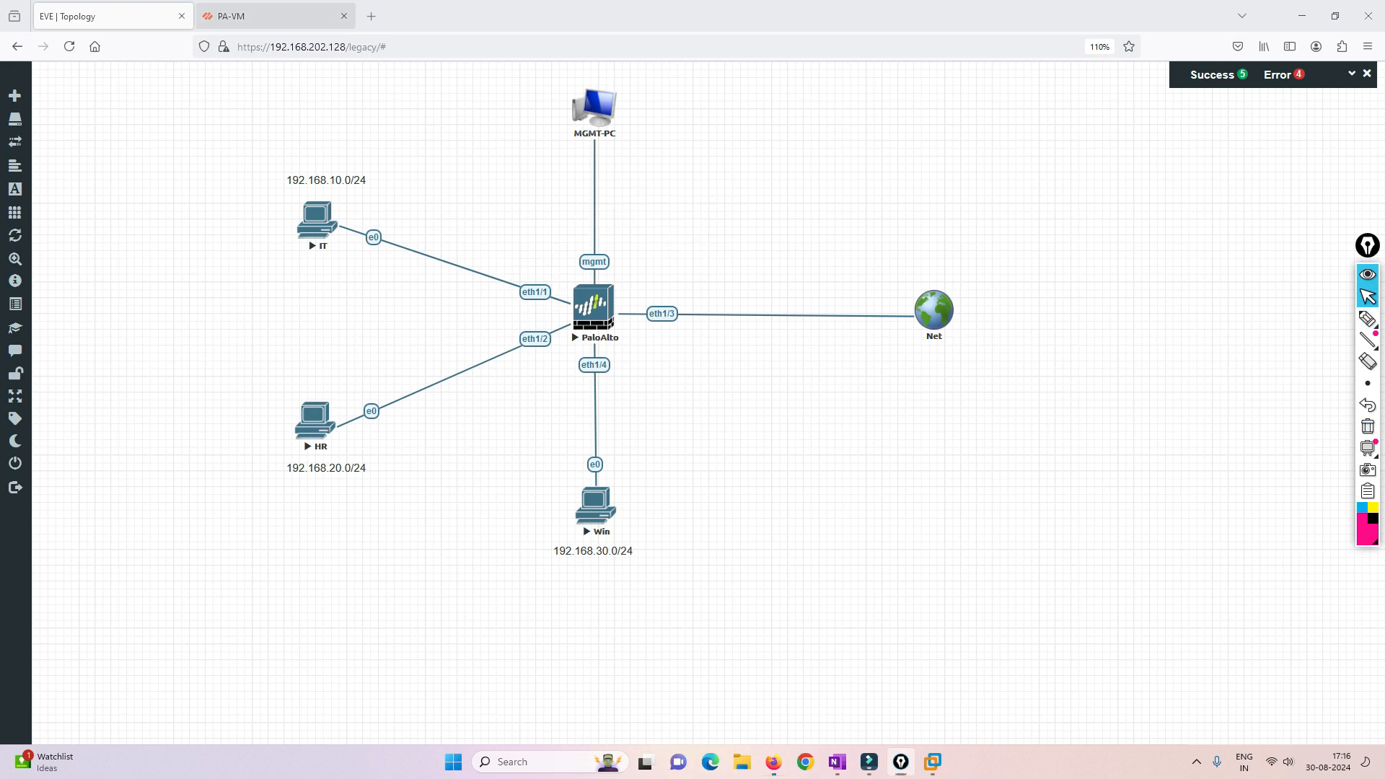
- Open the PA-VM firewall's Ethernet interface list and compare it with the EVE topology
key("ctrl+Tab")
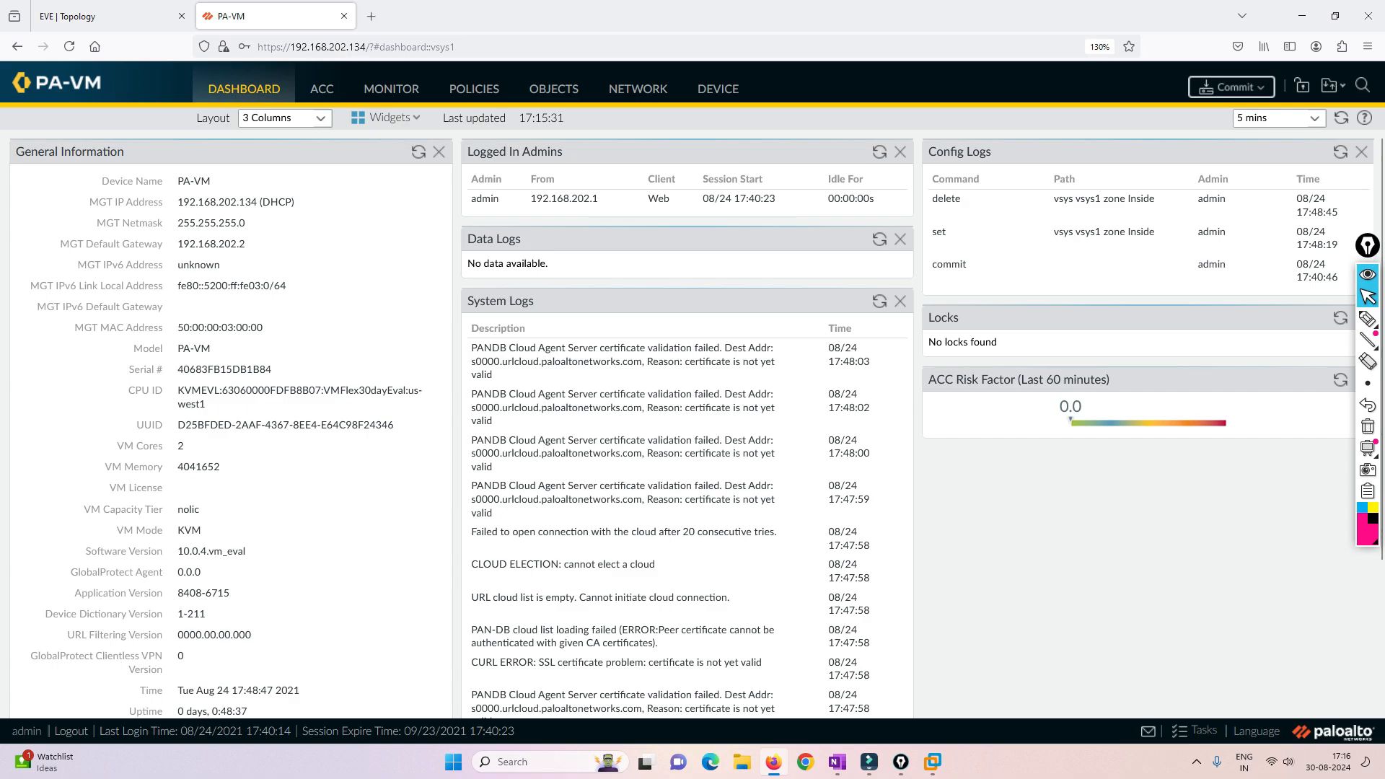
left_click(638, 89)
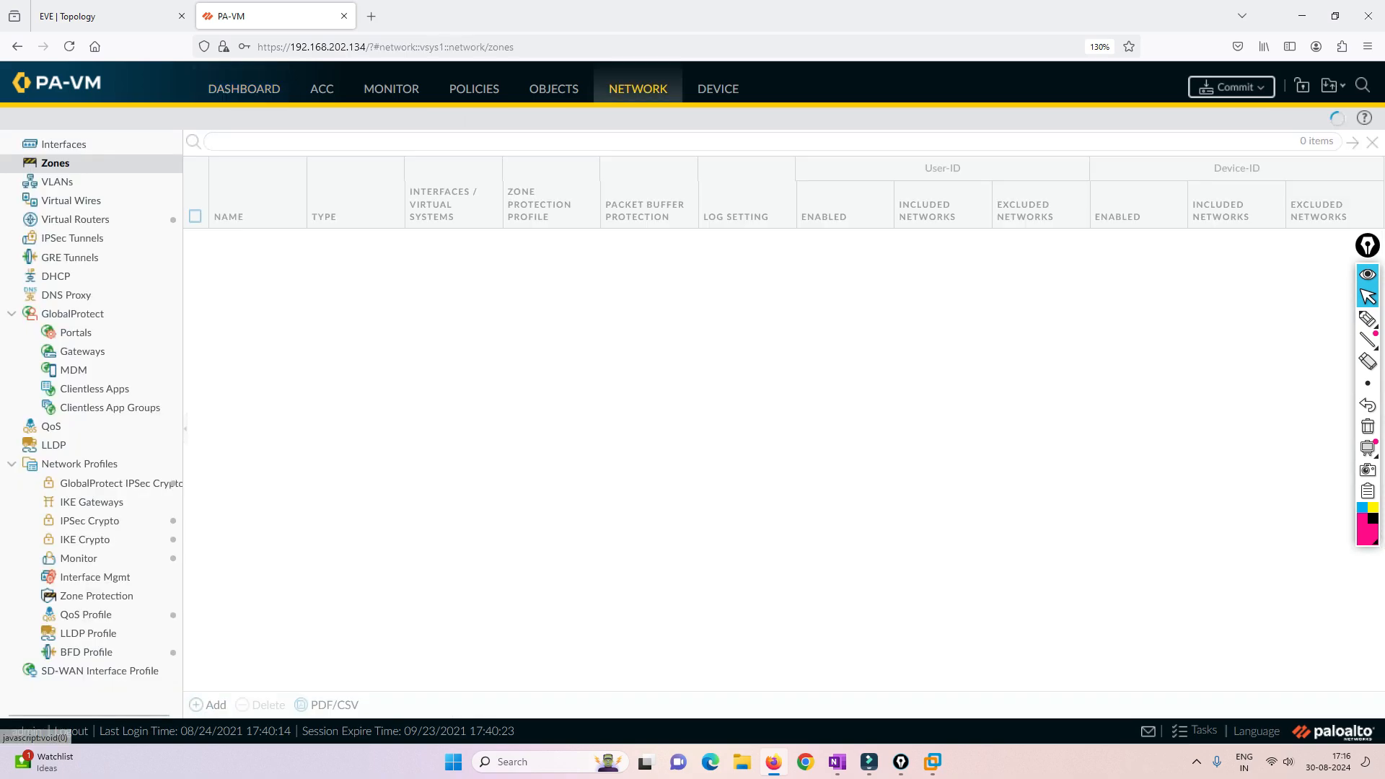
left_click(63, 144)
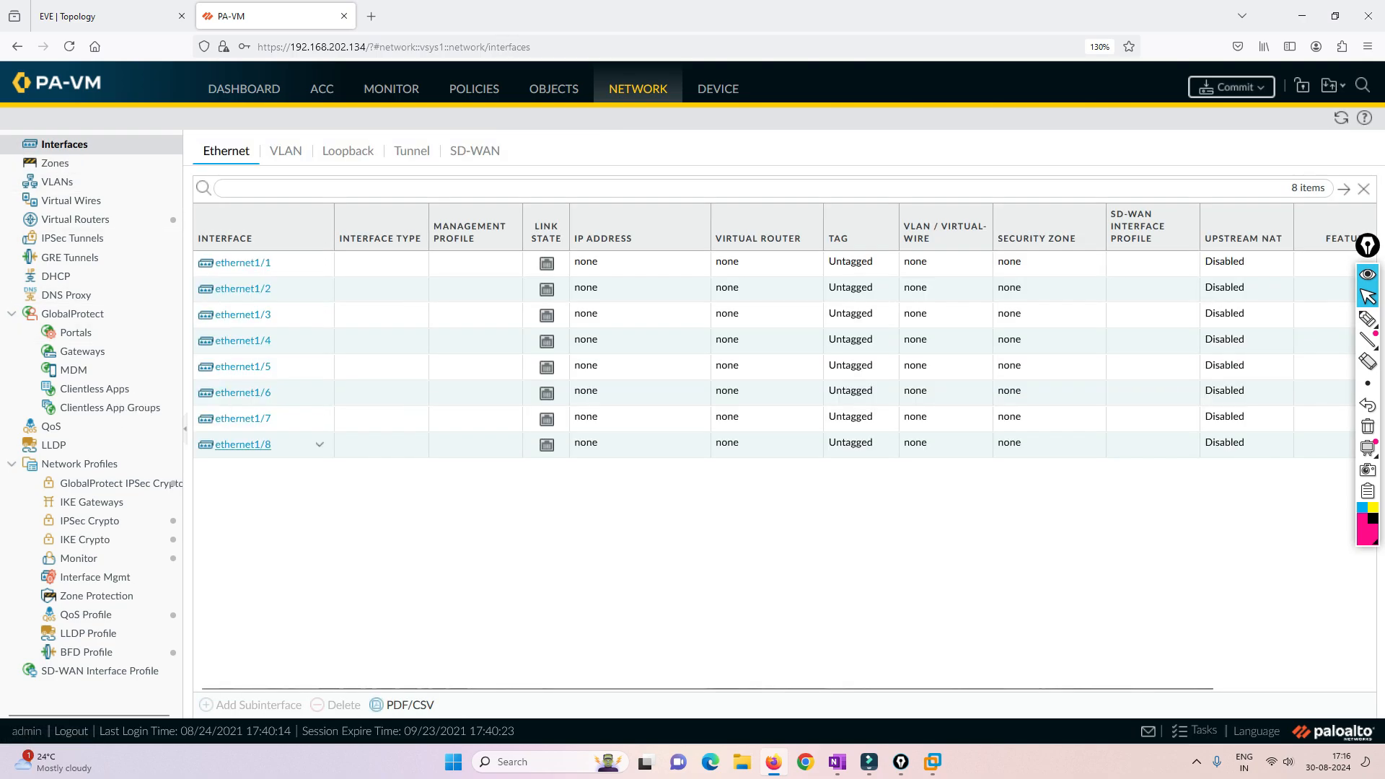
left_click(115, 16)
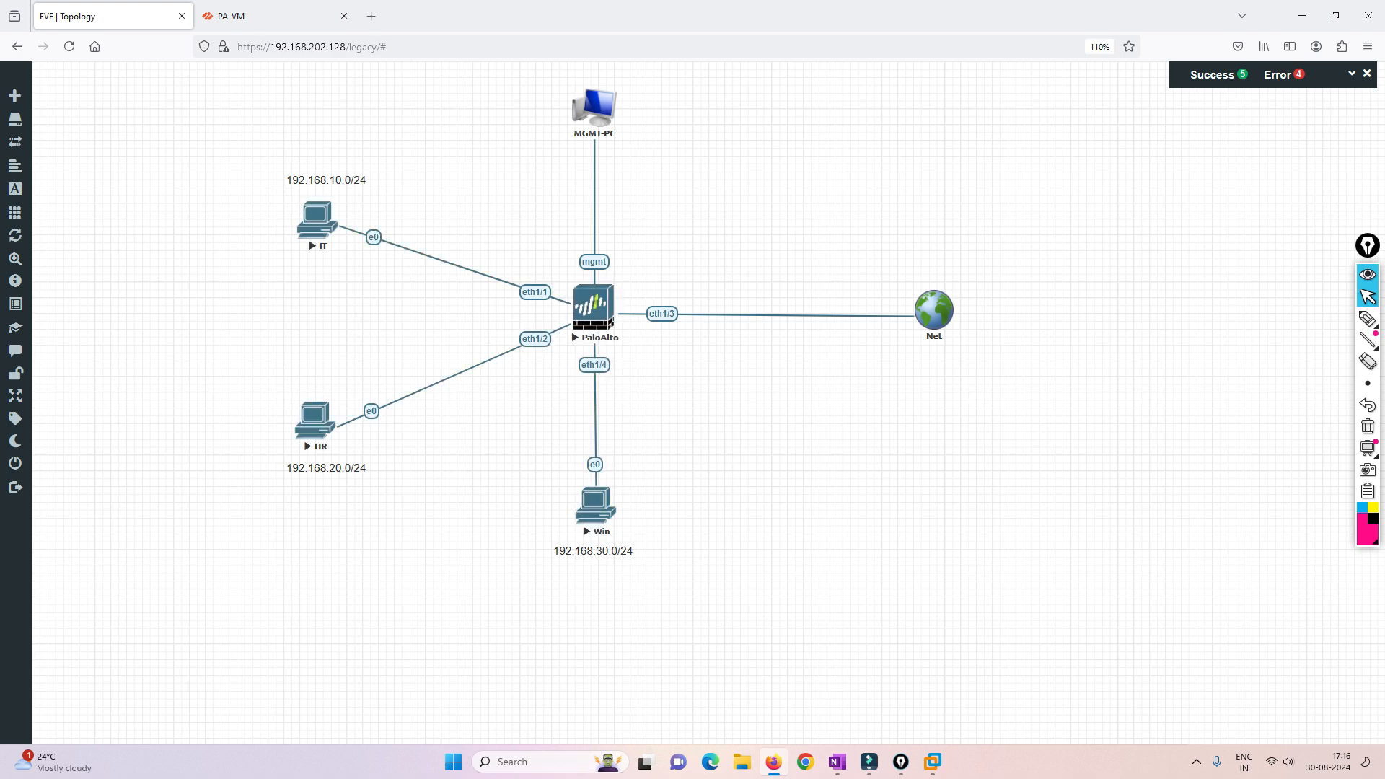
left_click(274, 16)
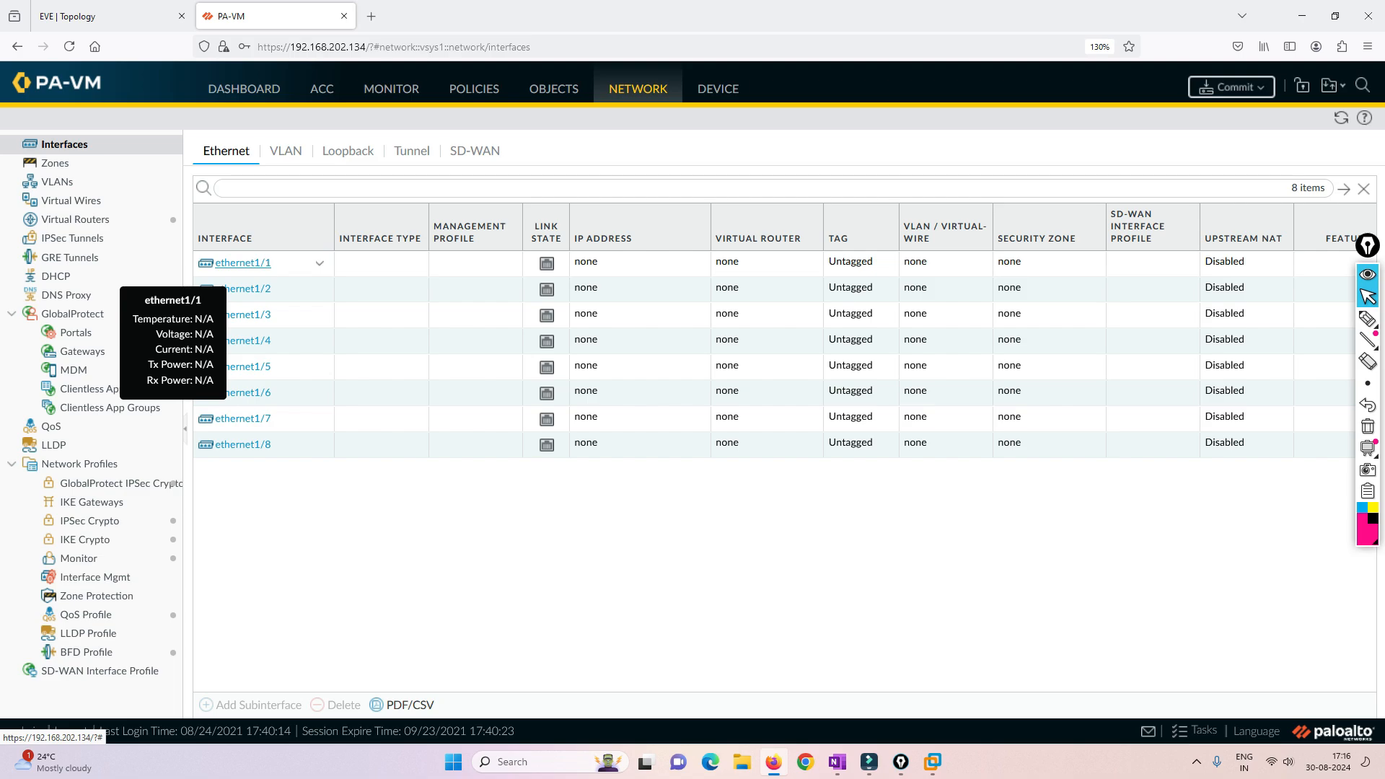
- Create a security zone named Inside with the type Layer3
left_click(55, 163)
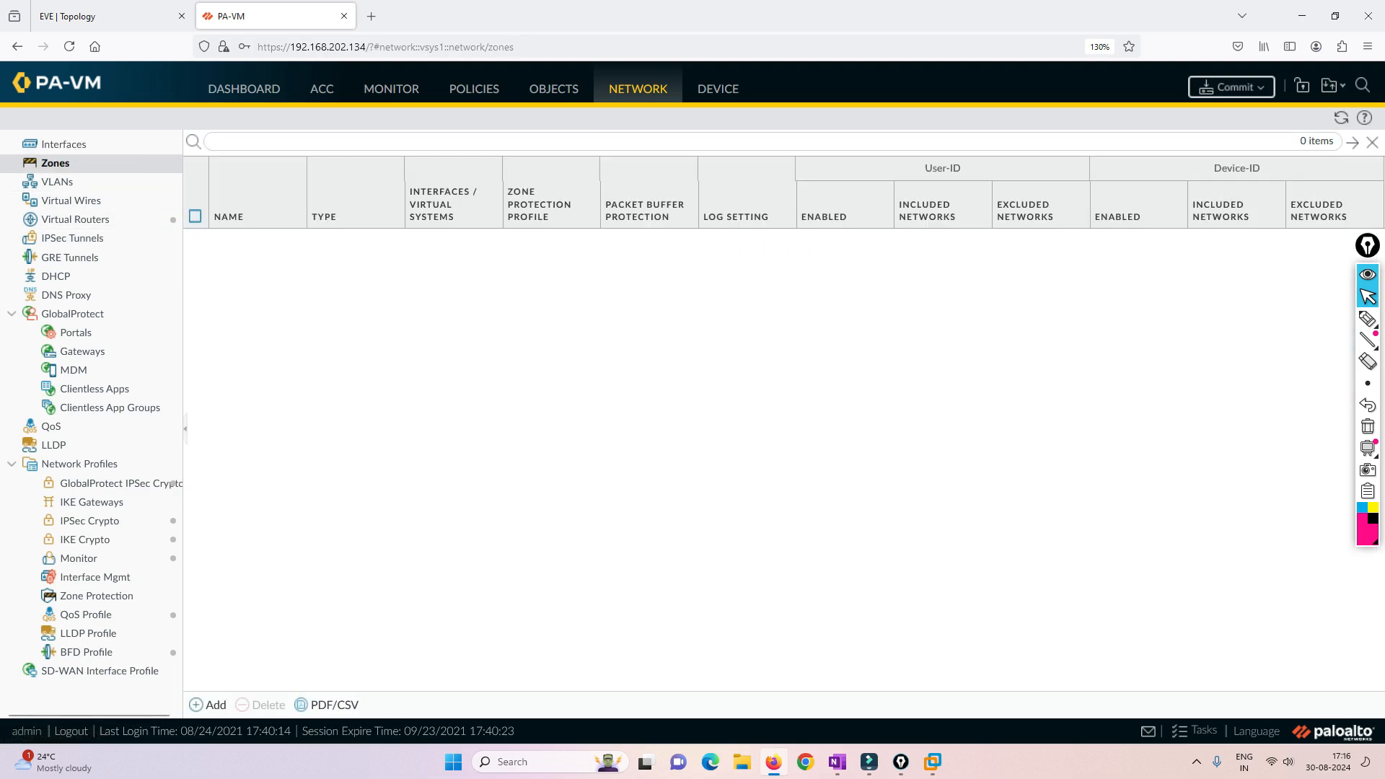
left_click(209, 705)
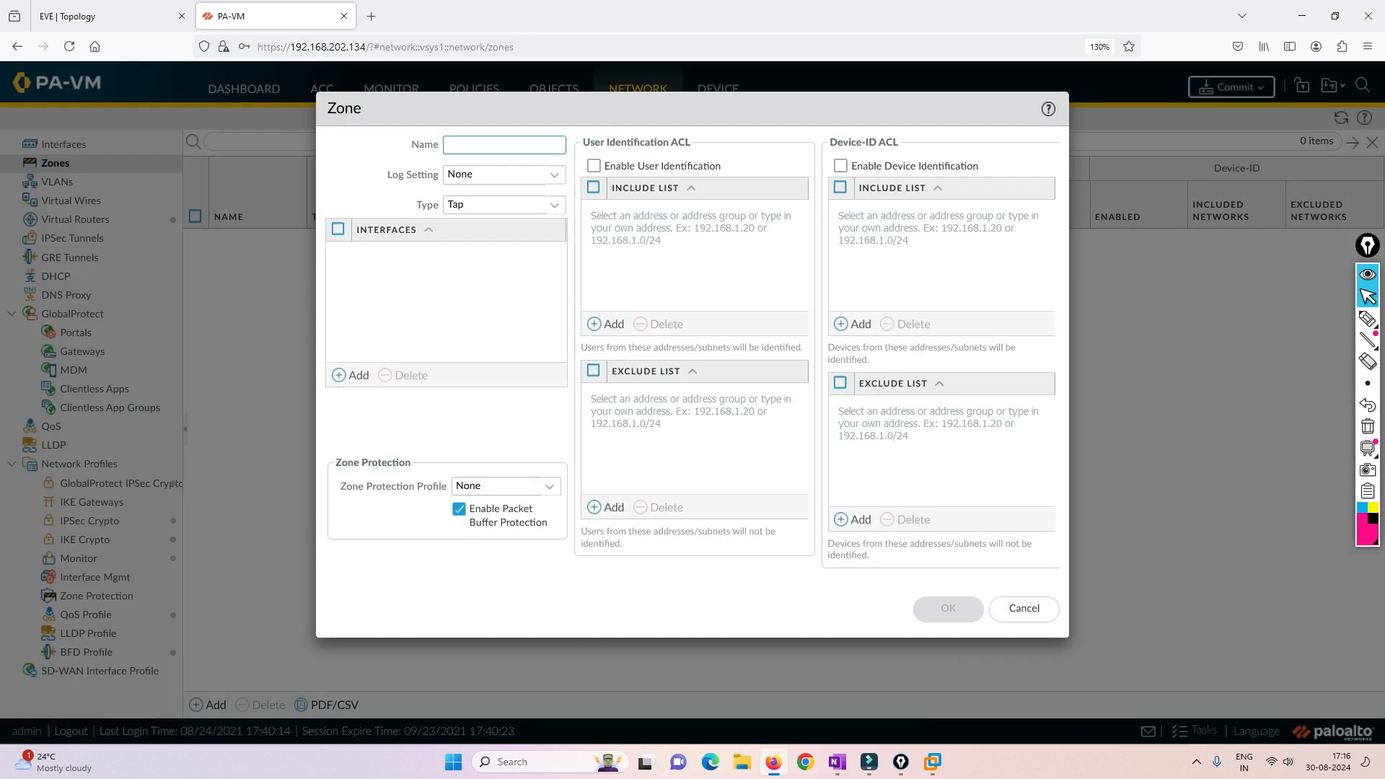
type("Inside")
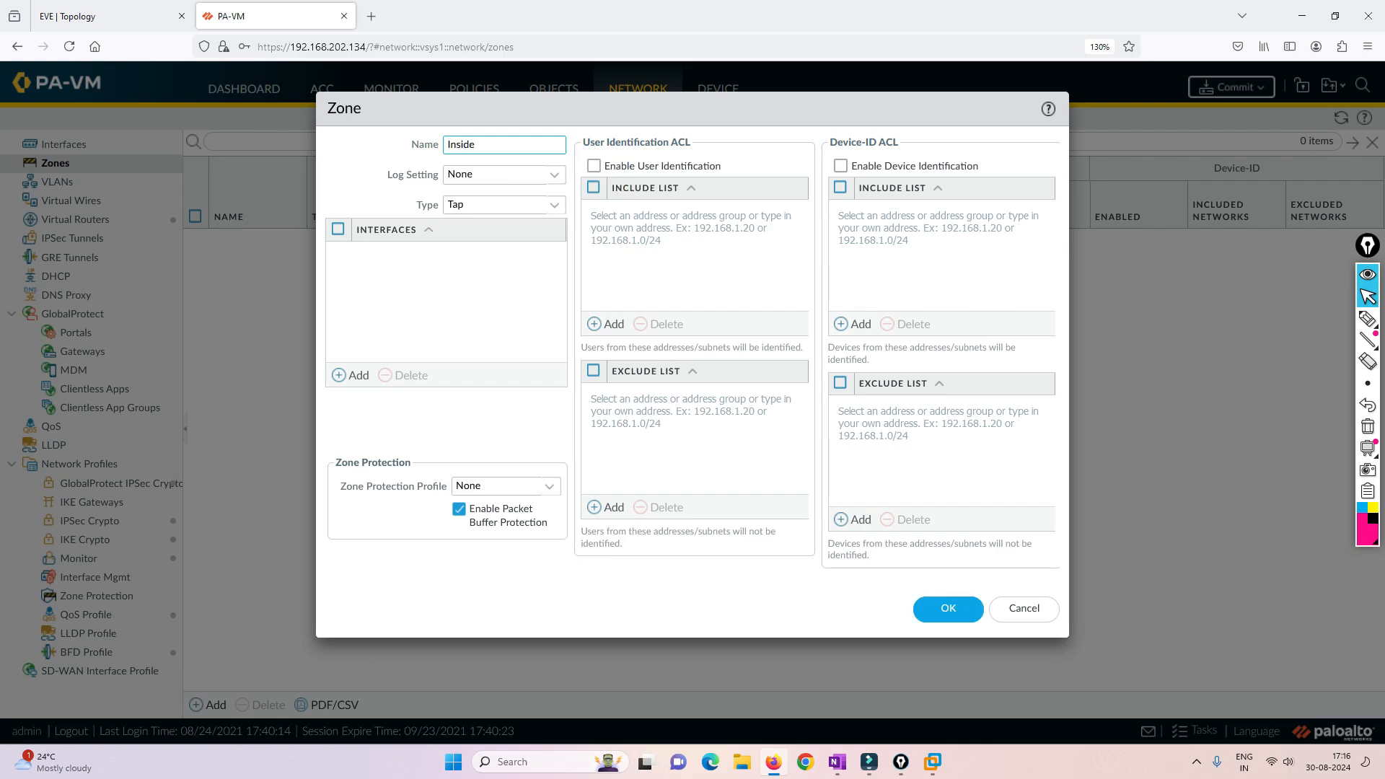
left_click(554, 205)
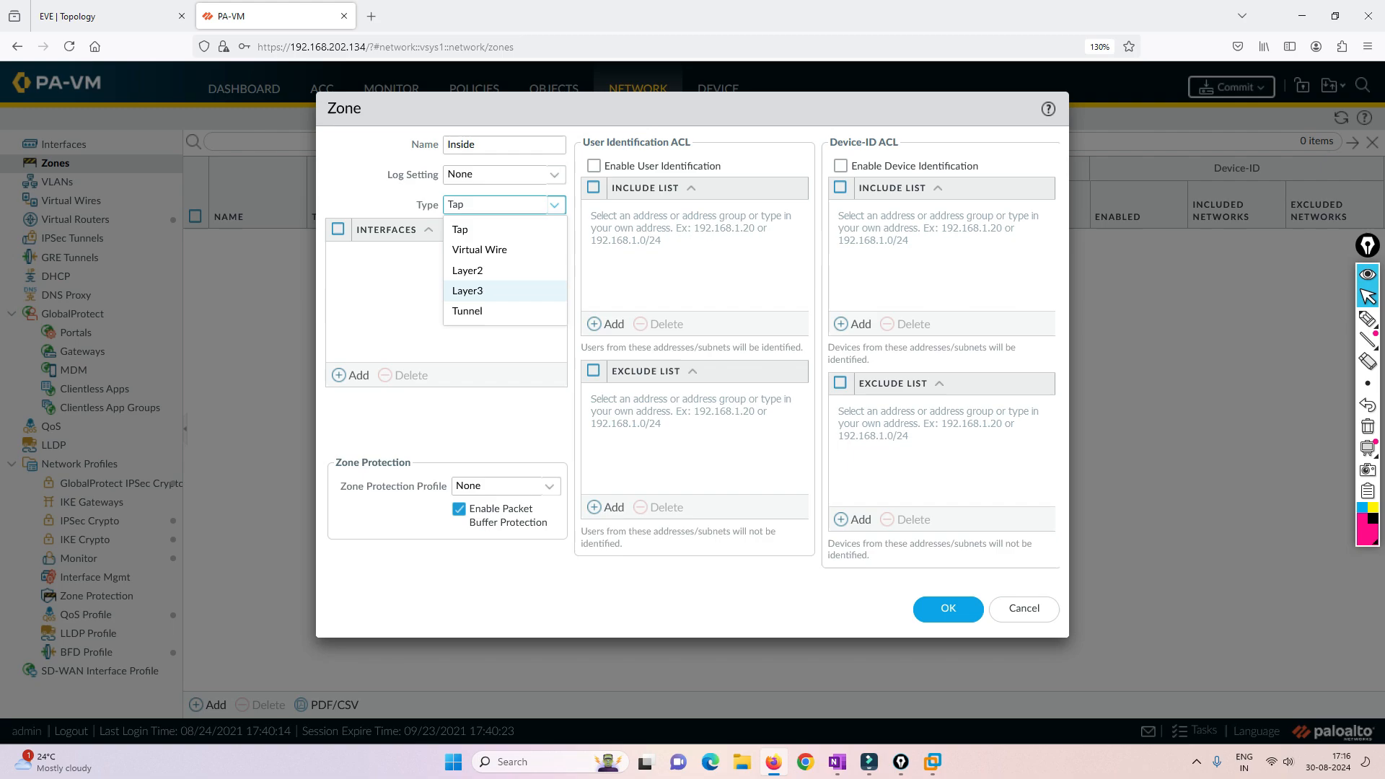
left_click(482, 291)
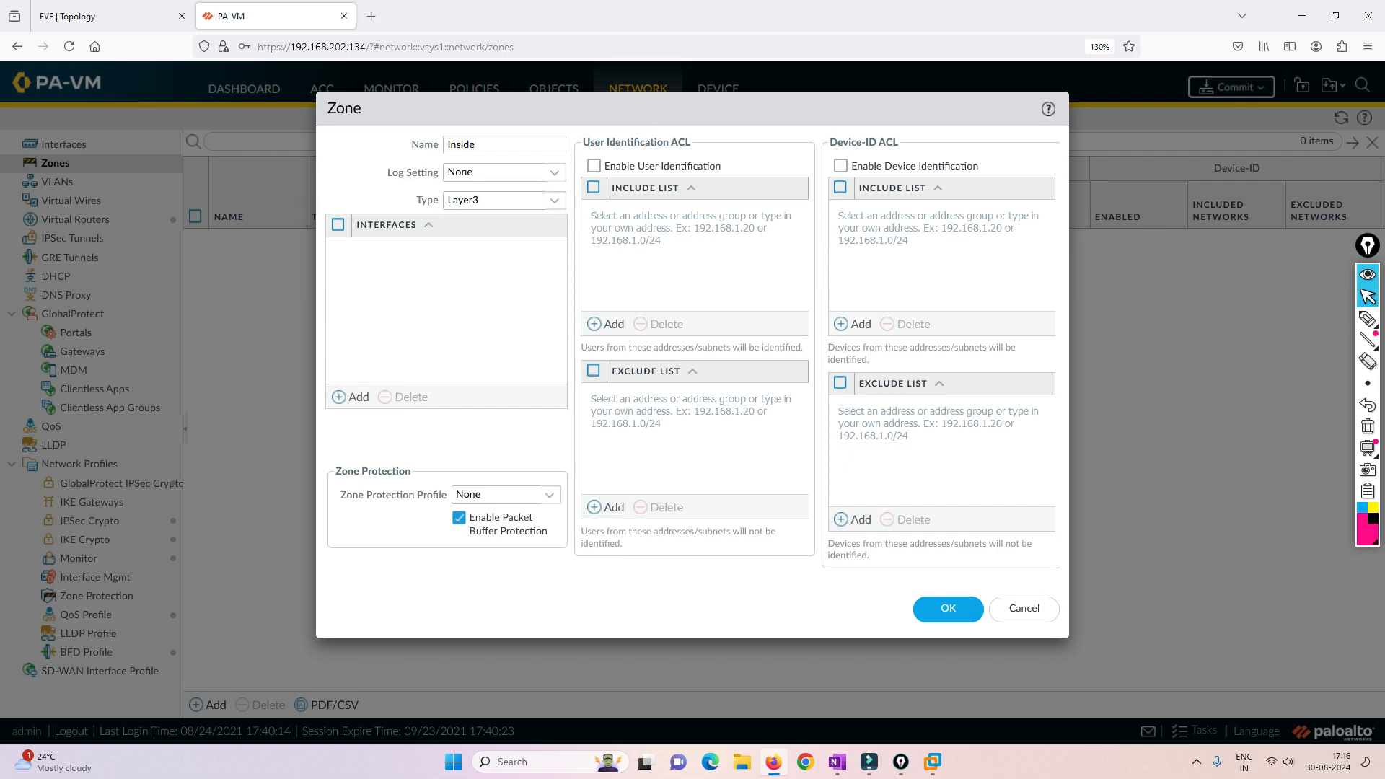
left_click(948, 608)
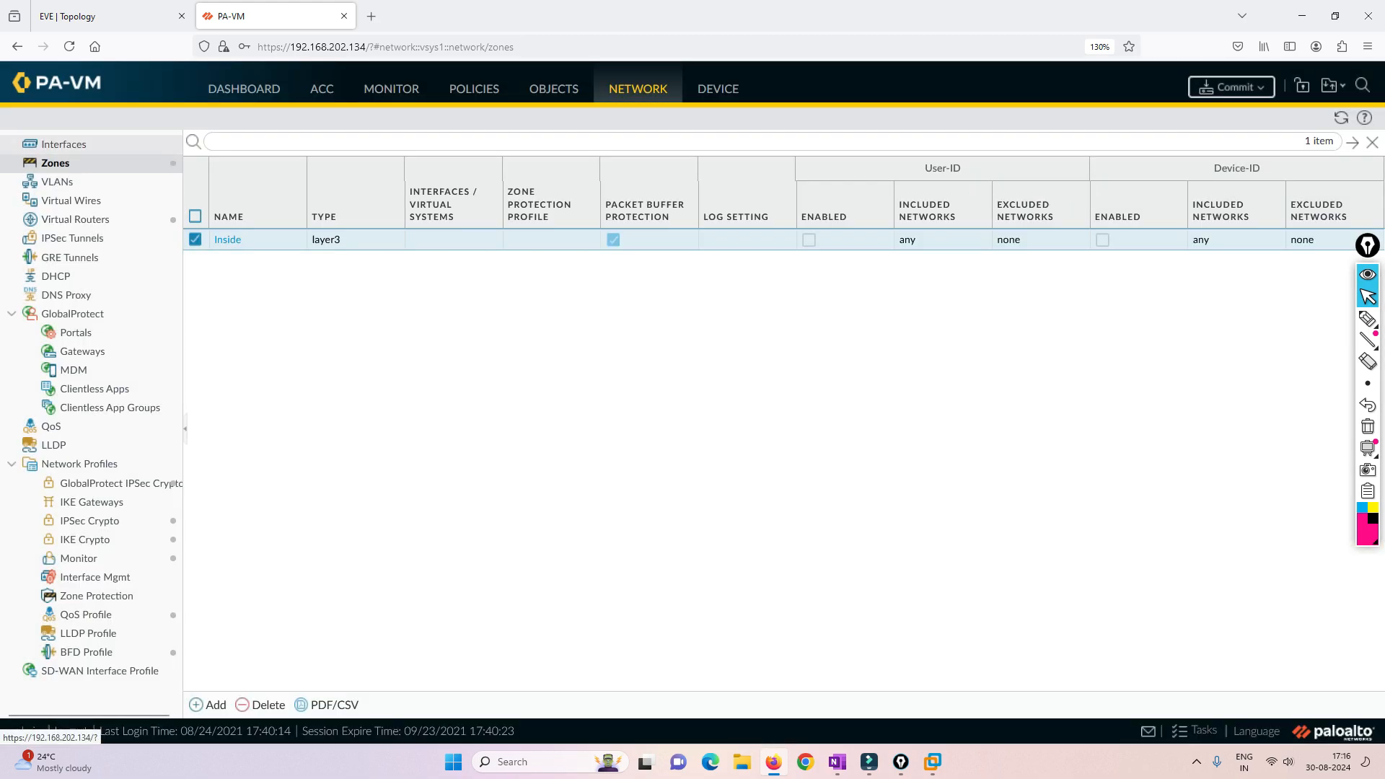
- Open the ethernet1/1 interface for configuration and set its interface type to Layer3
left_click(64, 144)
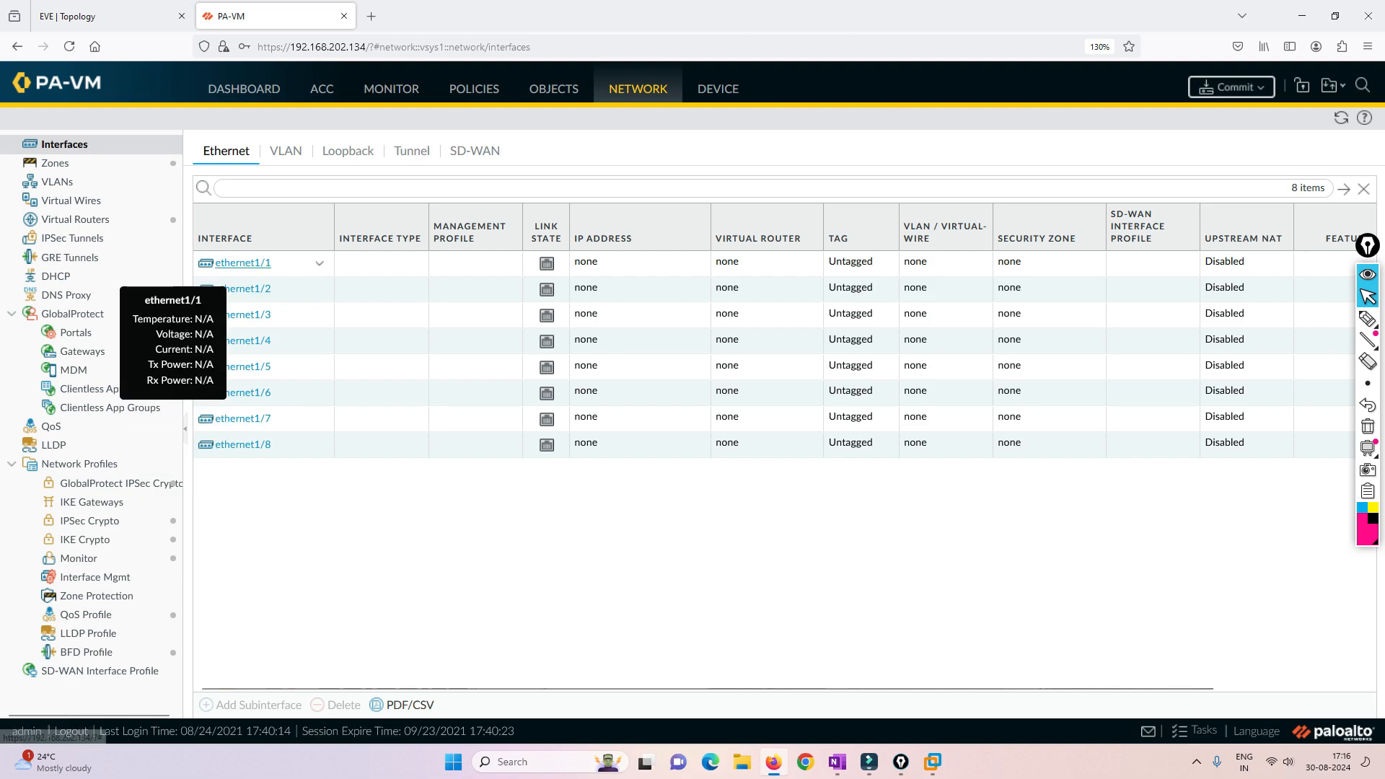
left_click(108, 16)
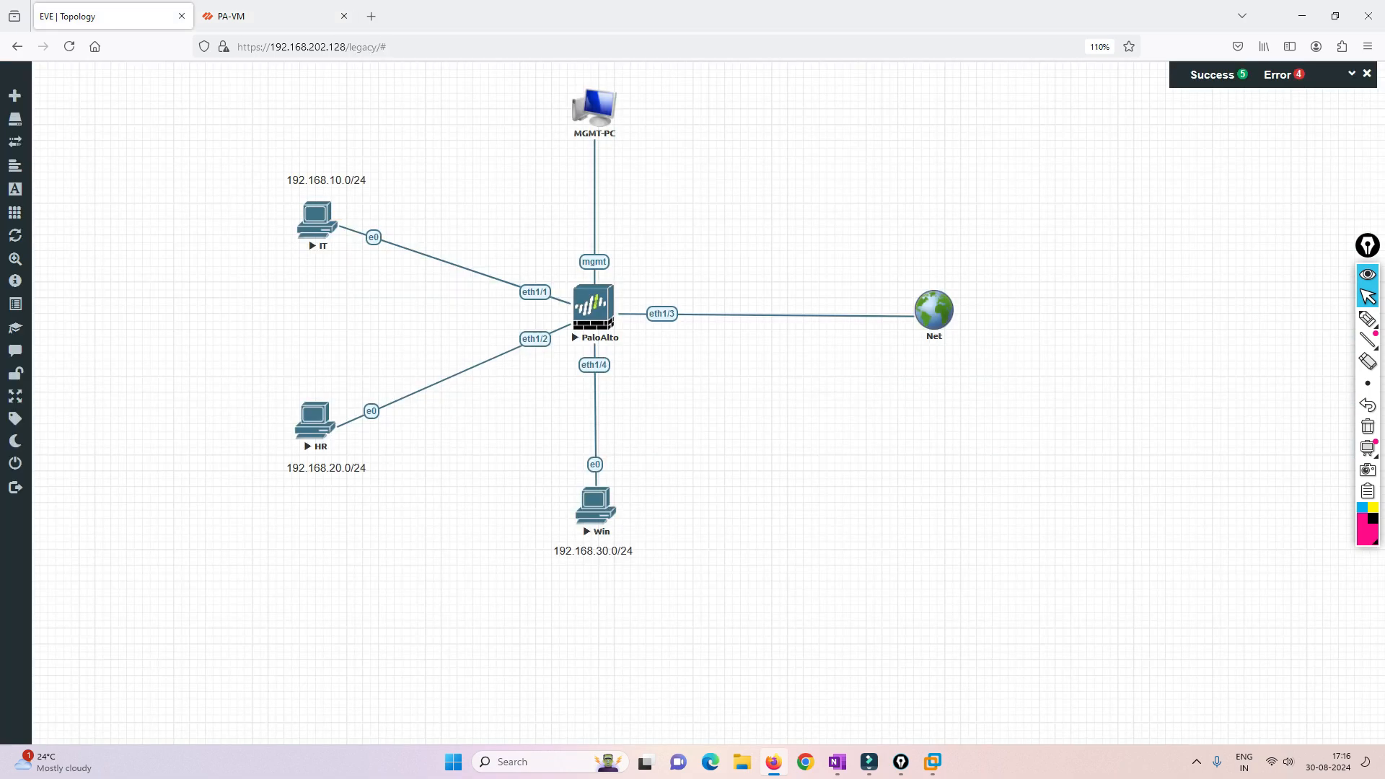
left_click(238, 16)
left_click(243, 264)
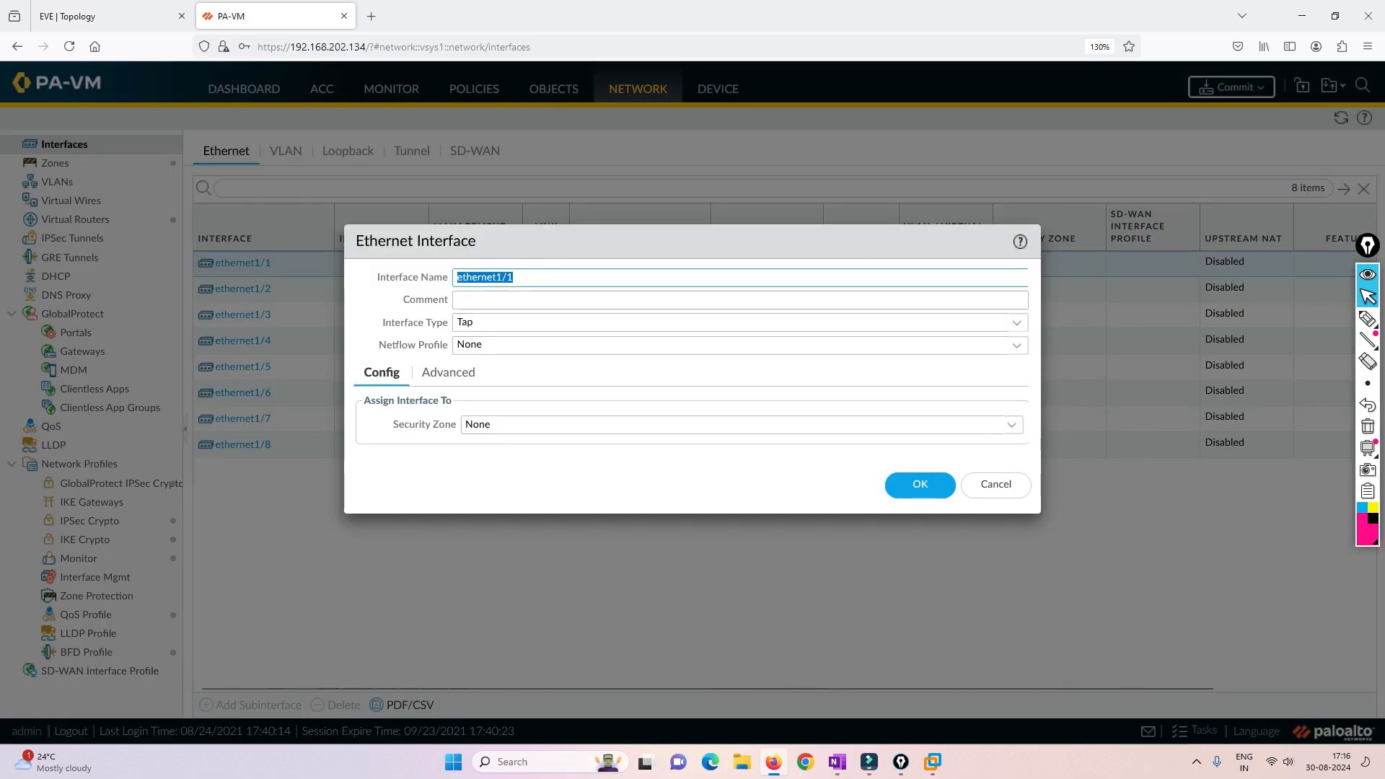
left_click(530, 278)
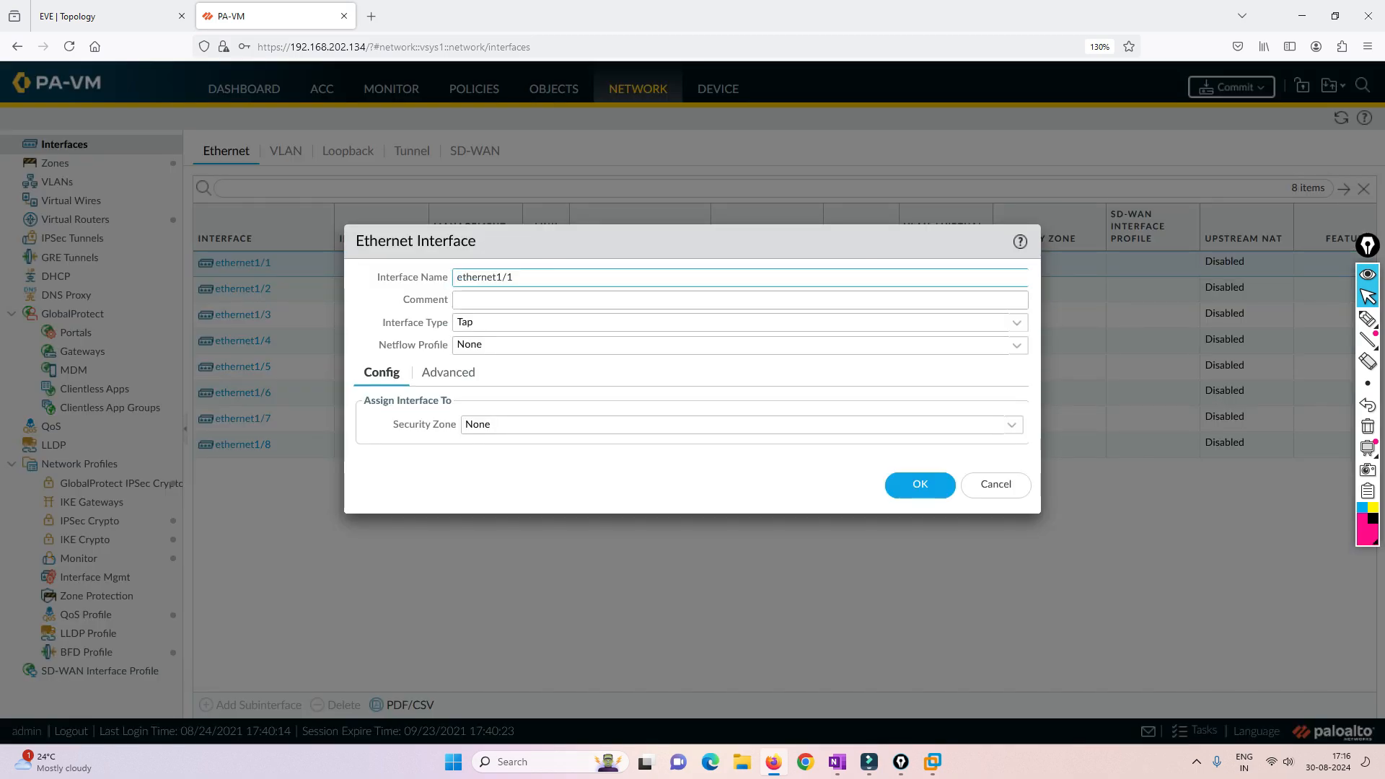
left_click(530, 301)
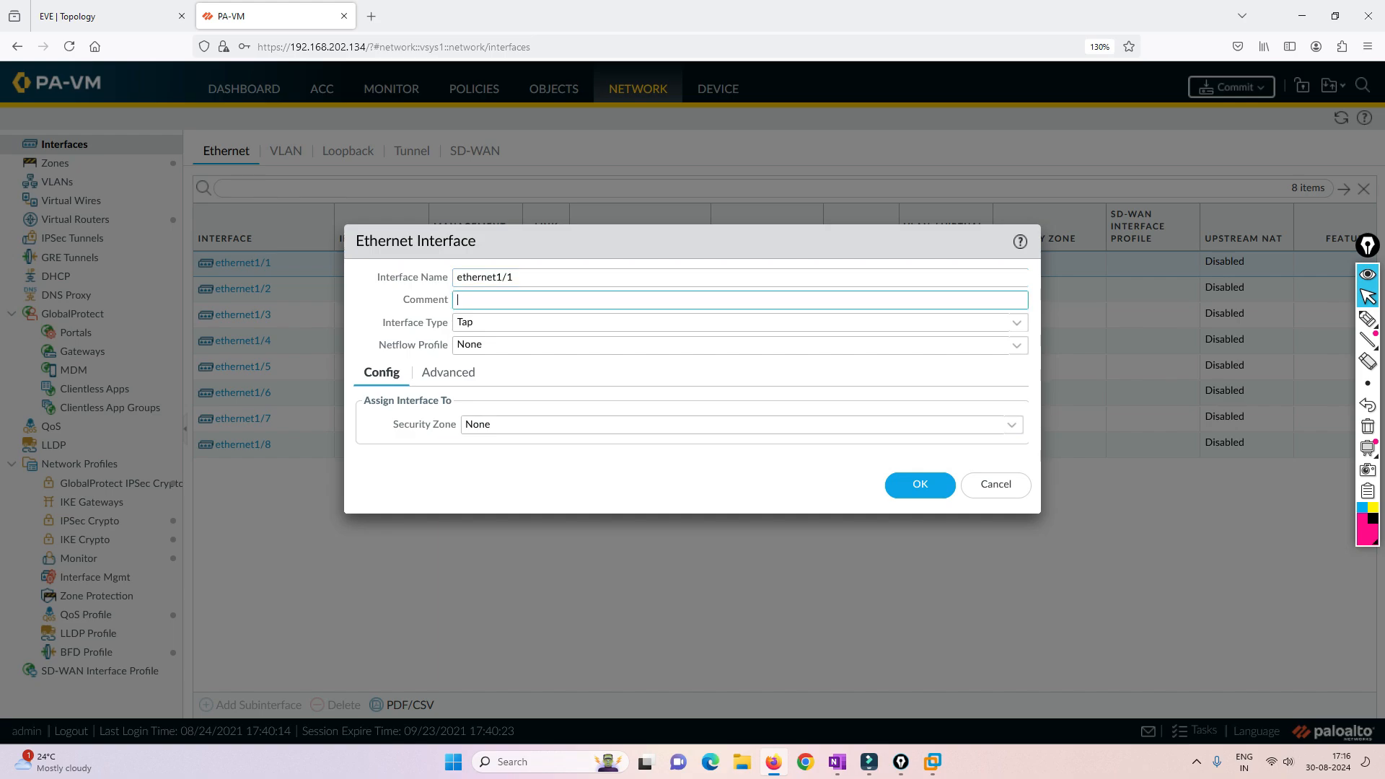
left_click(1017, 324)
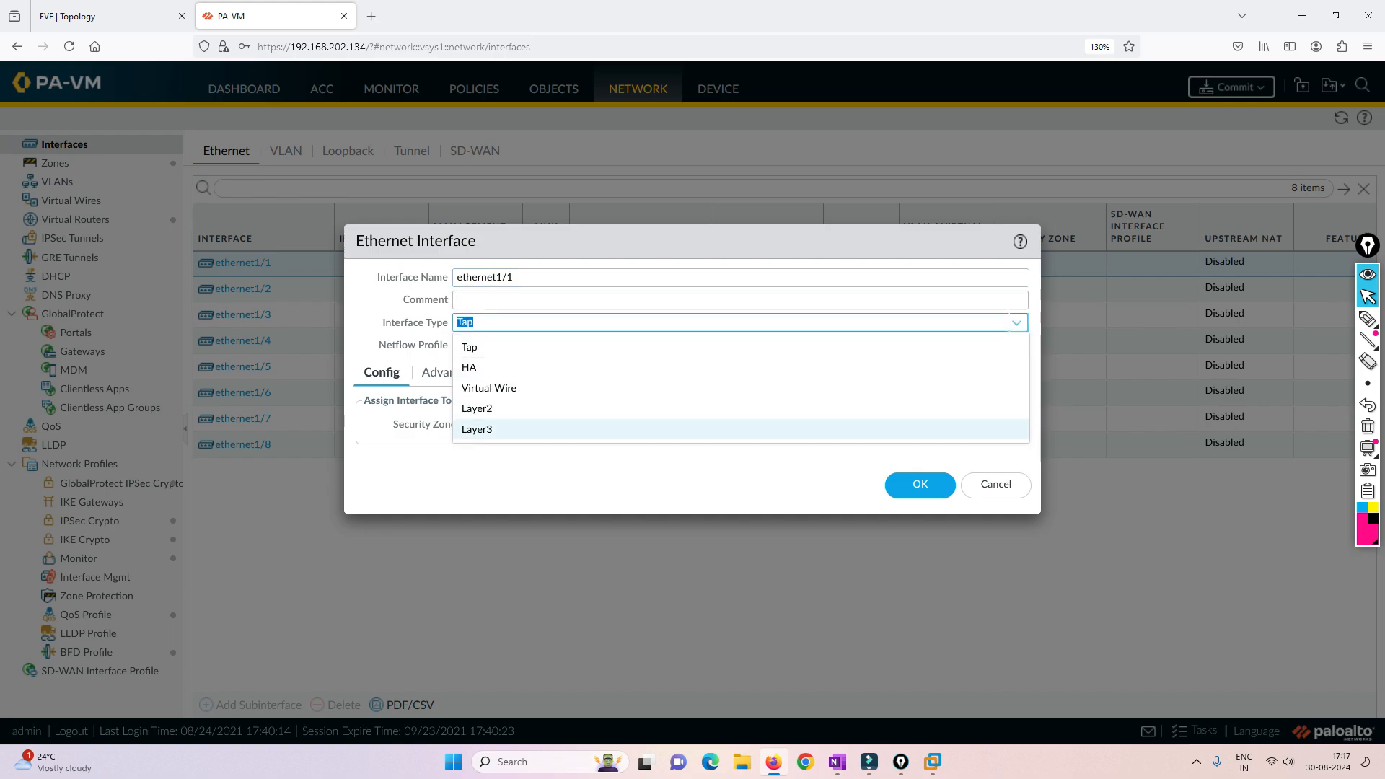
left_click(938, 429)
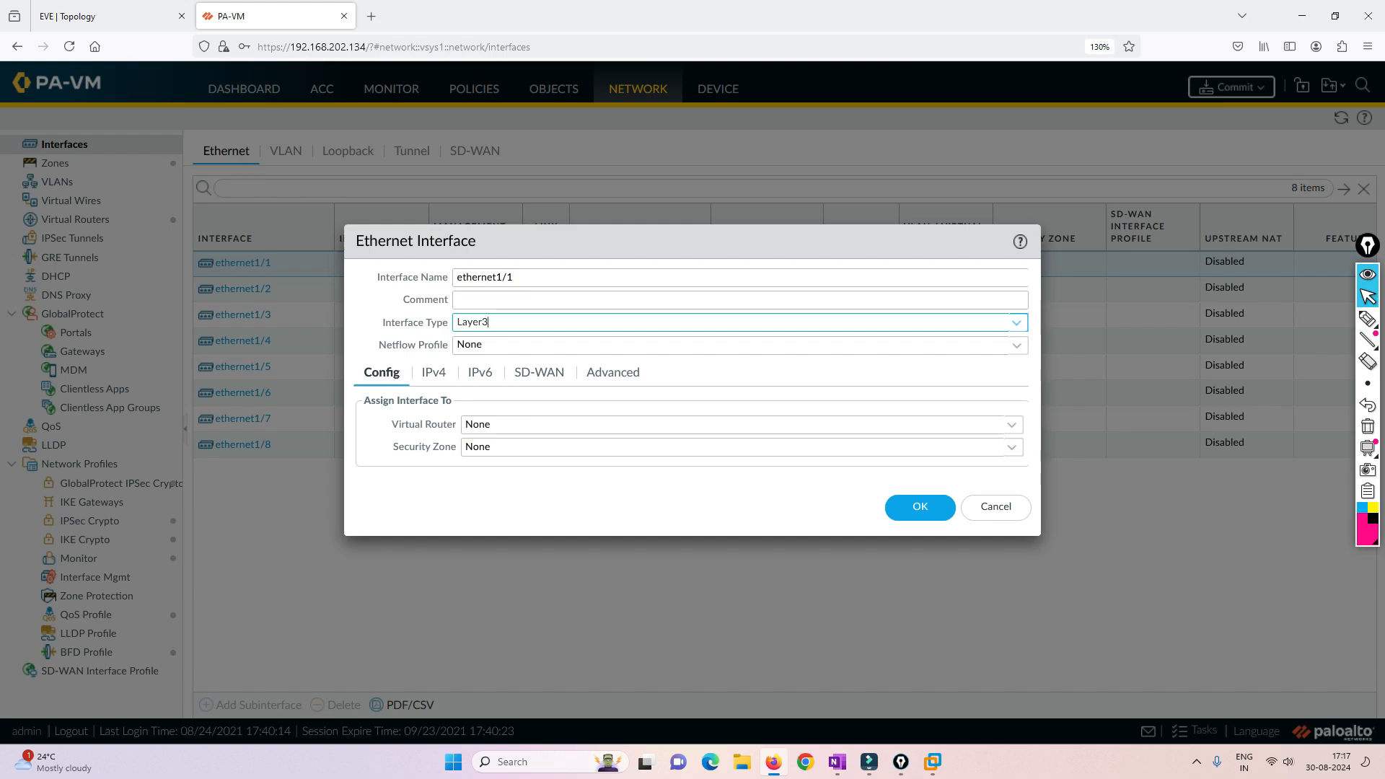
- Assign ethernet1/1 to the default virtual router and the Inside security zone
left_click(1012, 425)
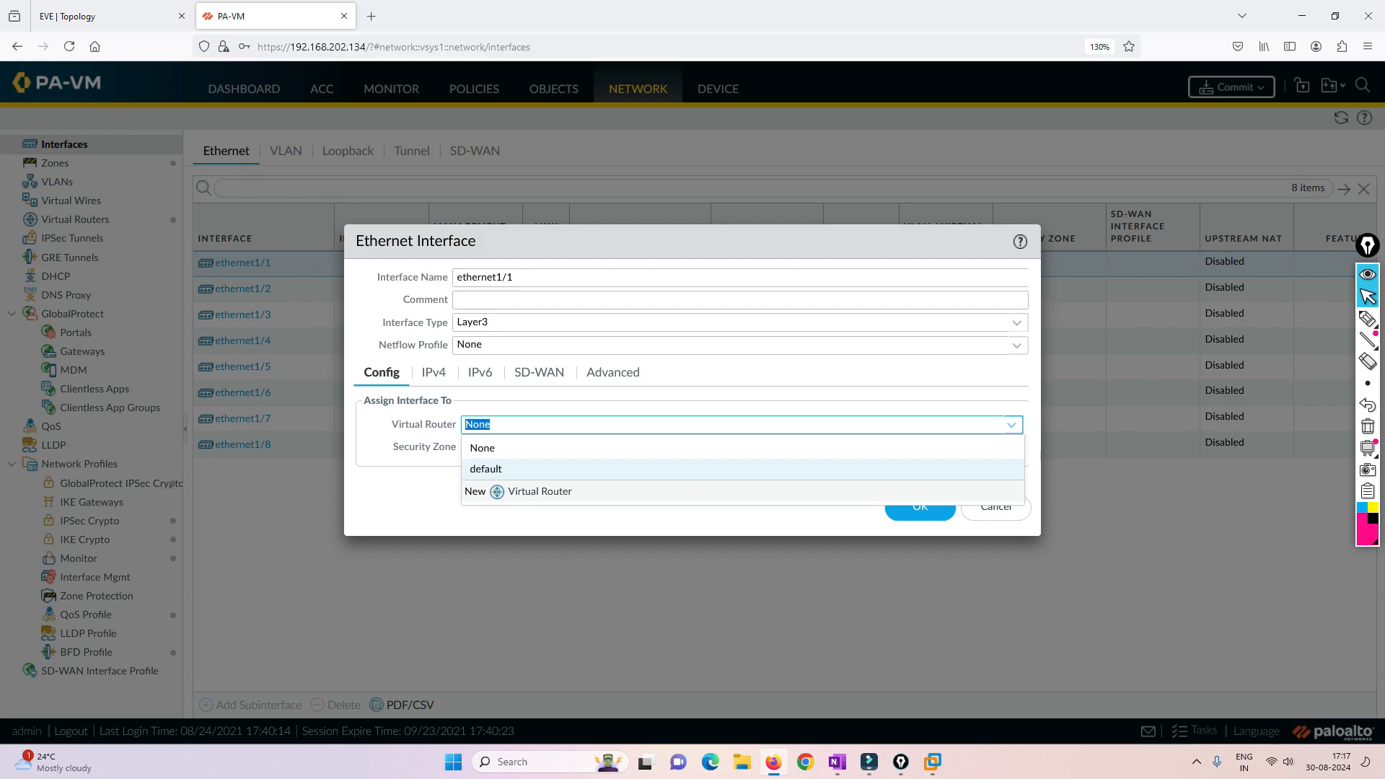
key("Return")
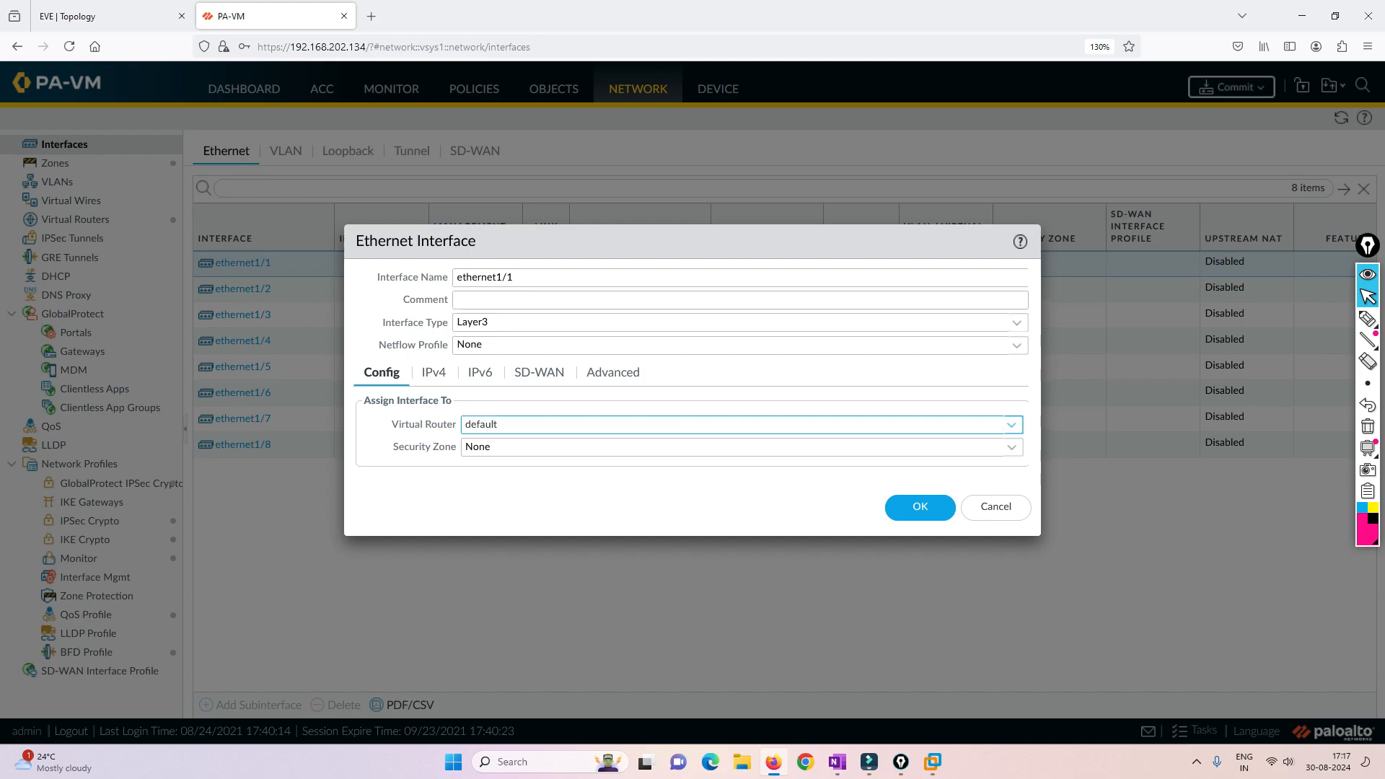
left_click(1012, 447)
key("Down")
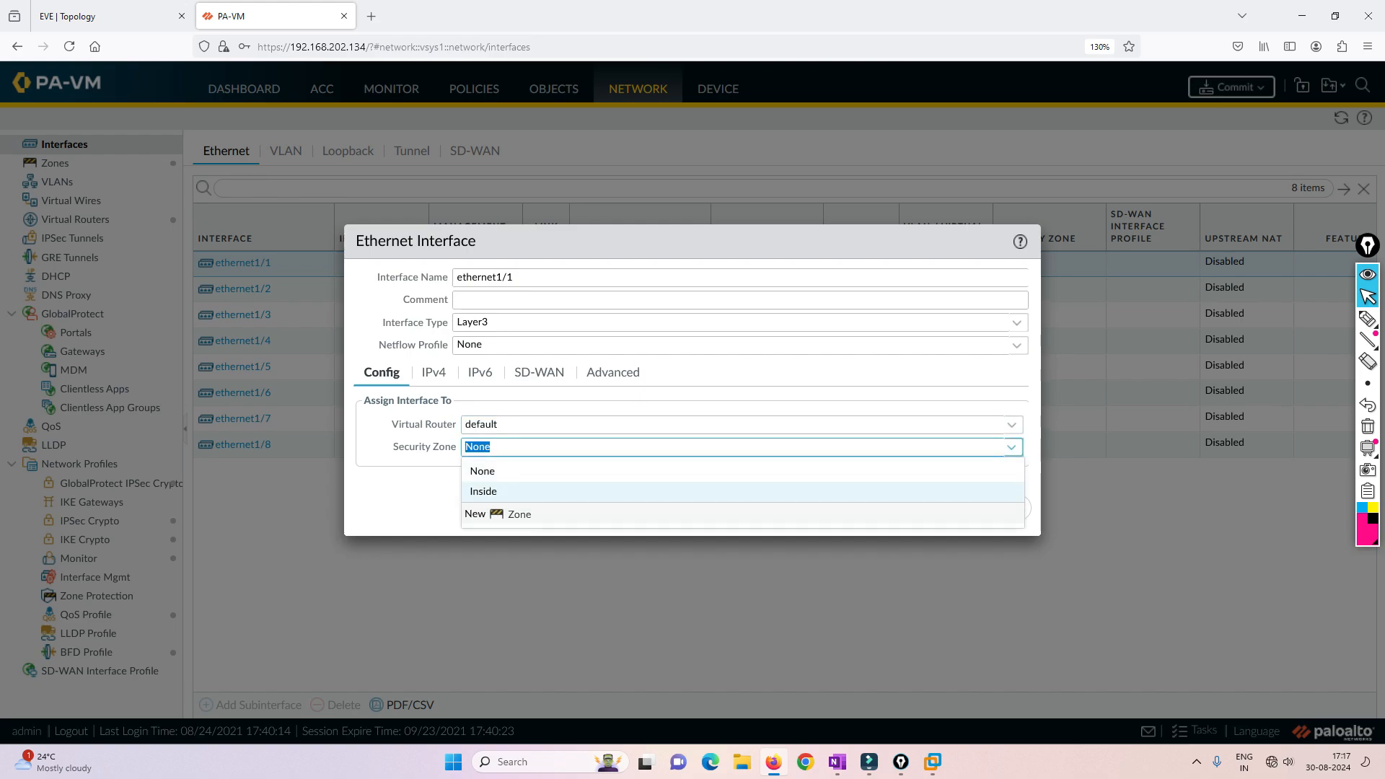
key("Return")
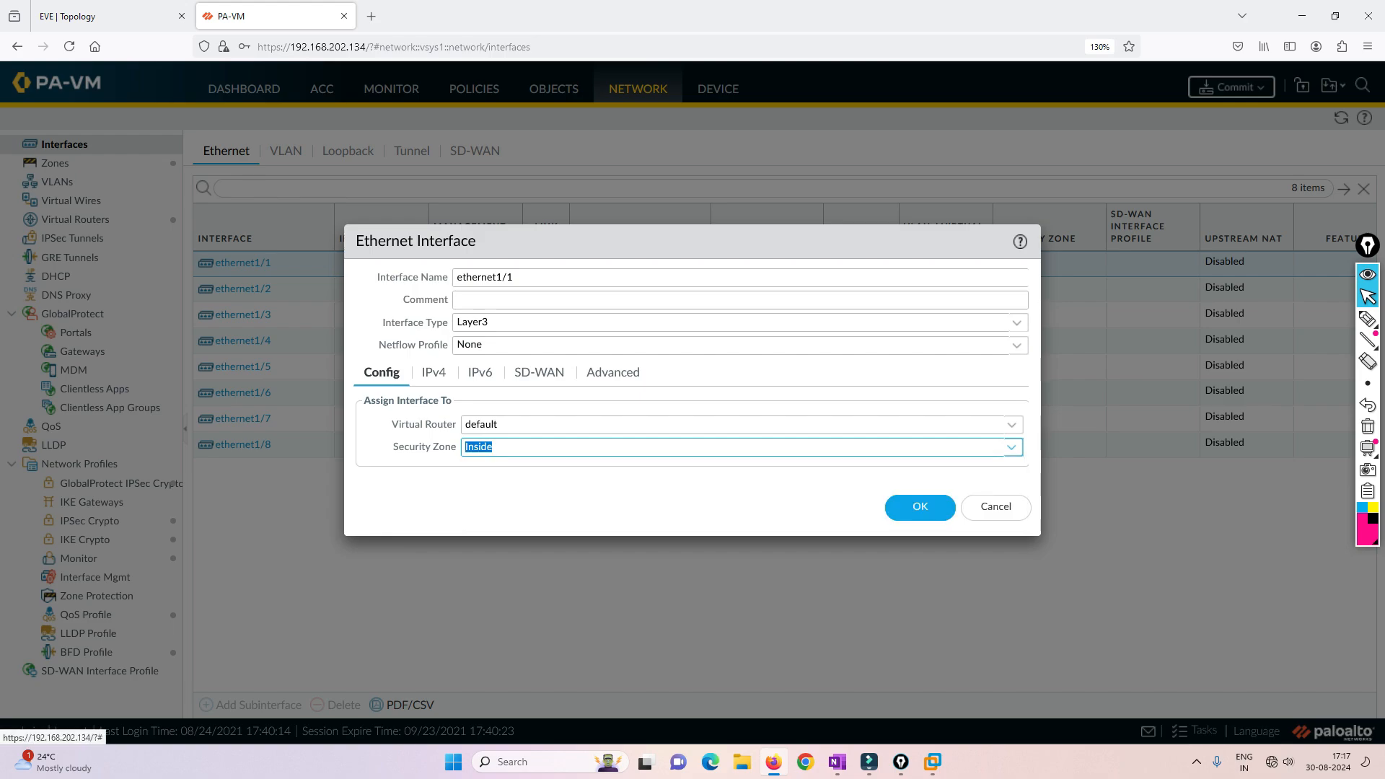
- Add the static IPv4 address 192.168.10.10/24 to ethernet1/1, checking it against the IT subnet in the EVE topology
left_click(434, 373)
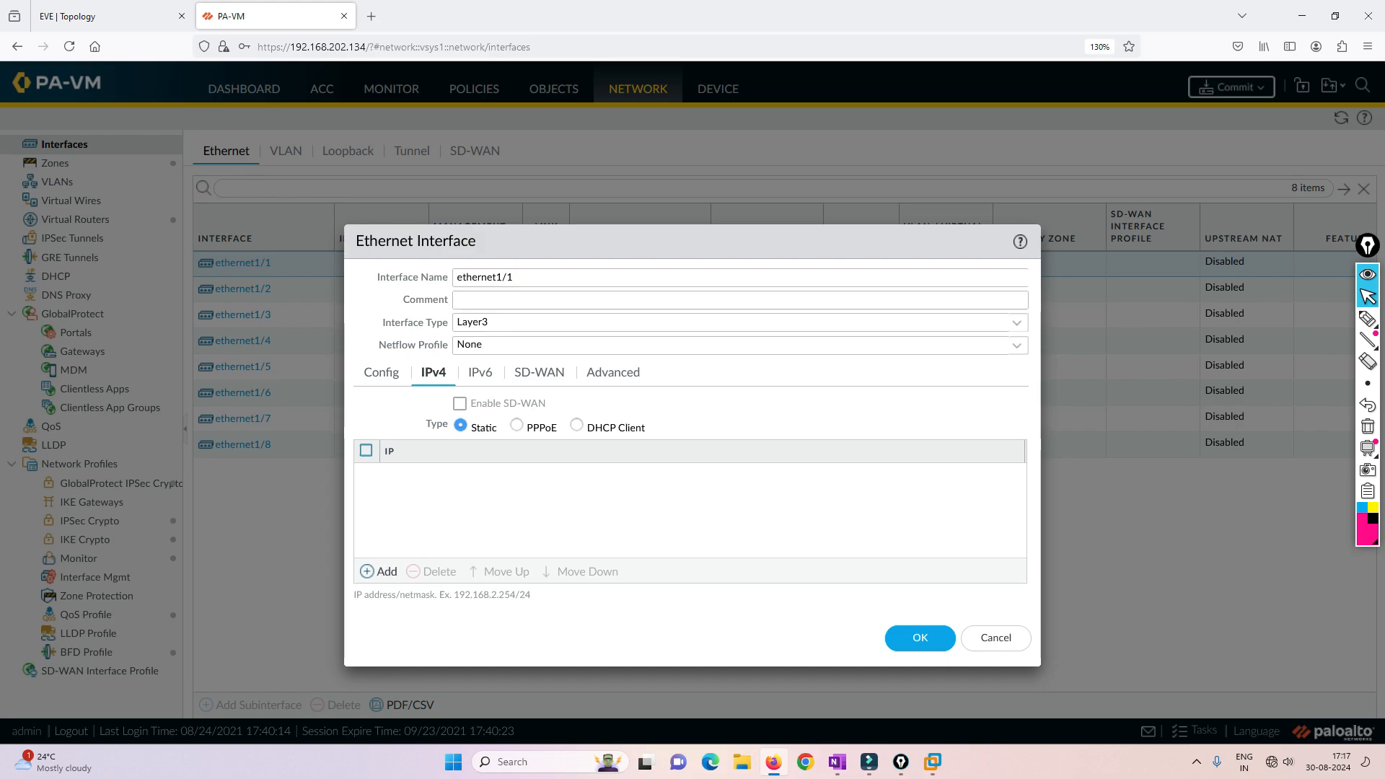
key("ctrl+shift+Tab")
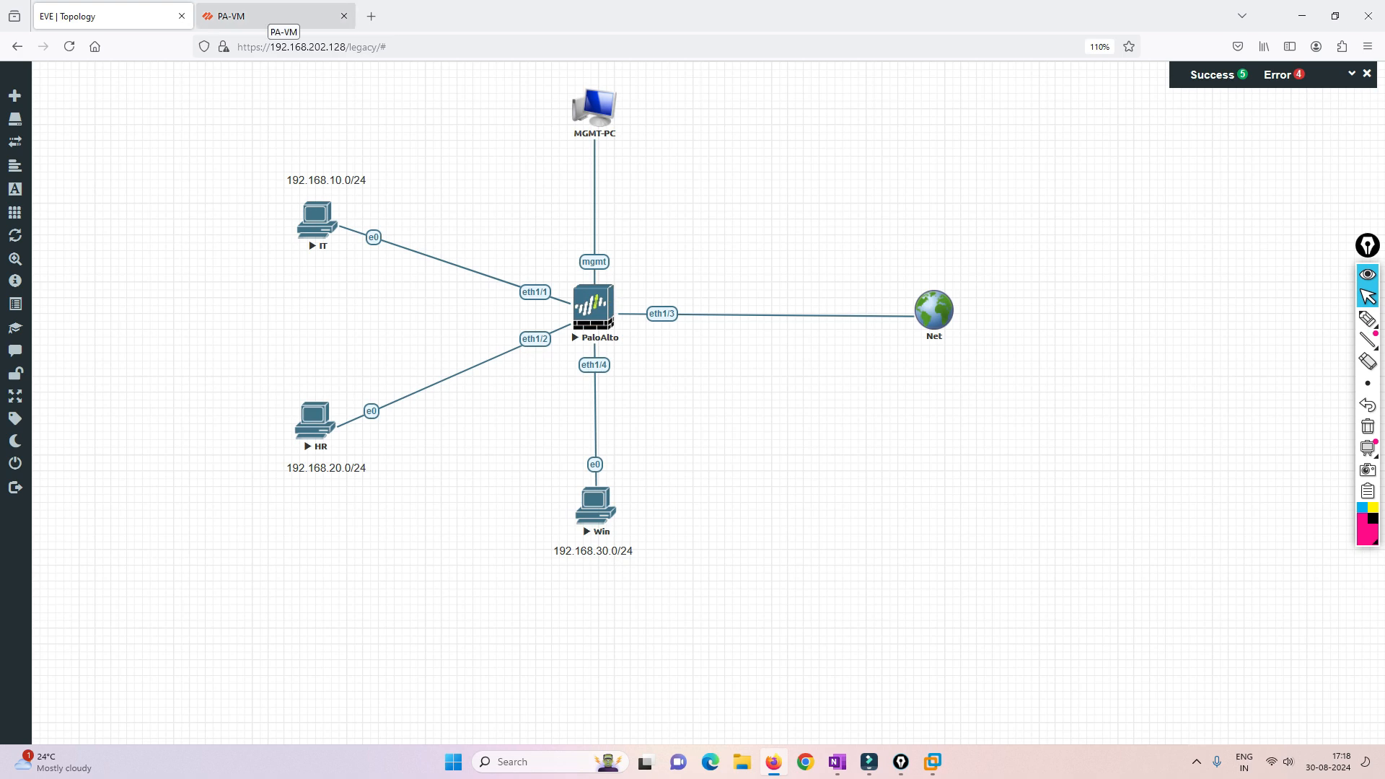
left_click(267, 16)
left_click(380, 572)
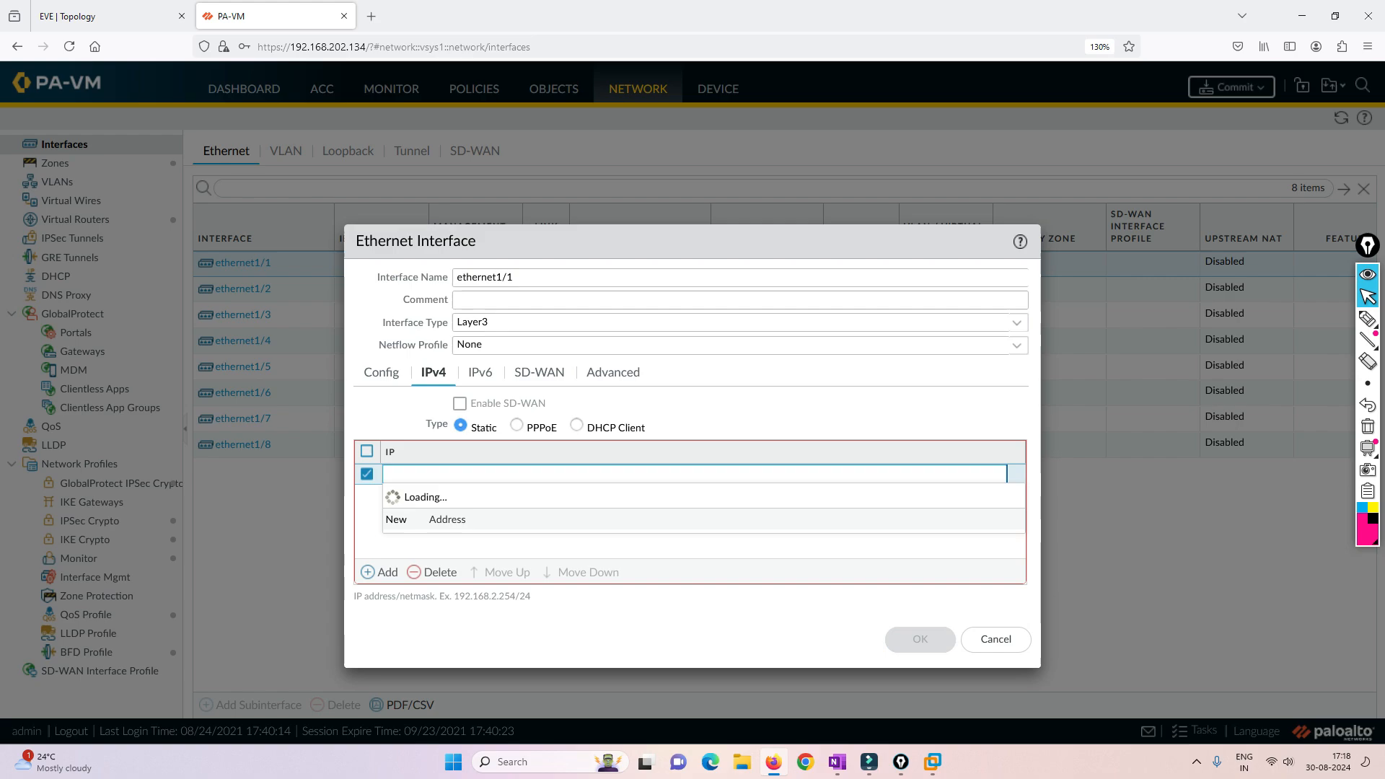
type("19")
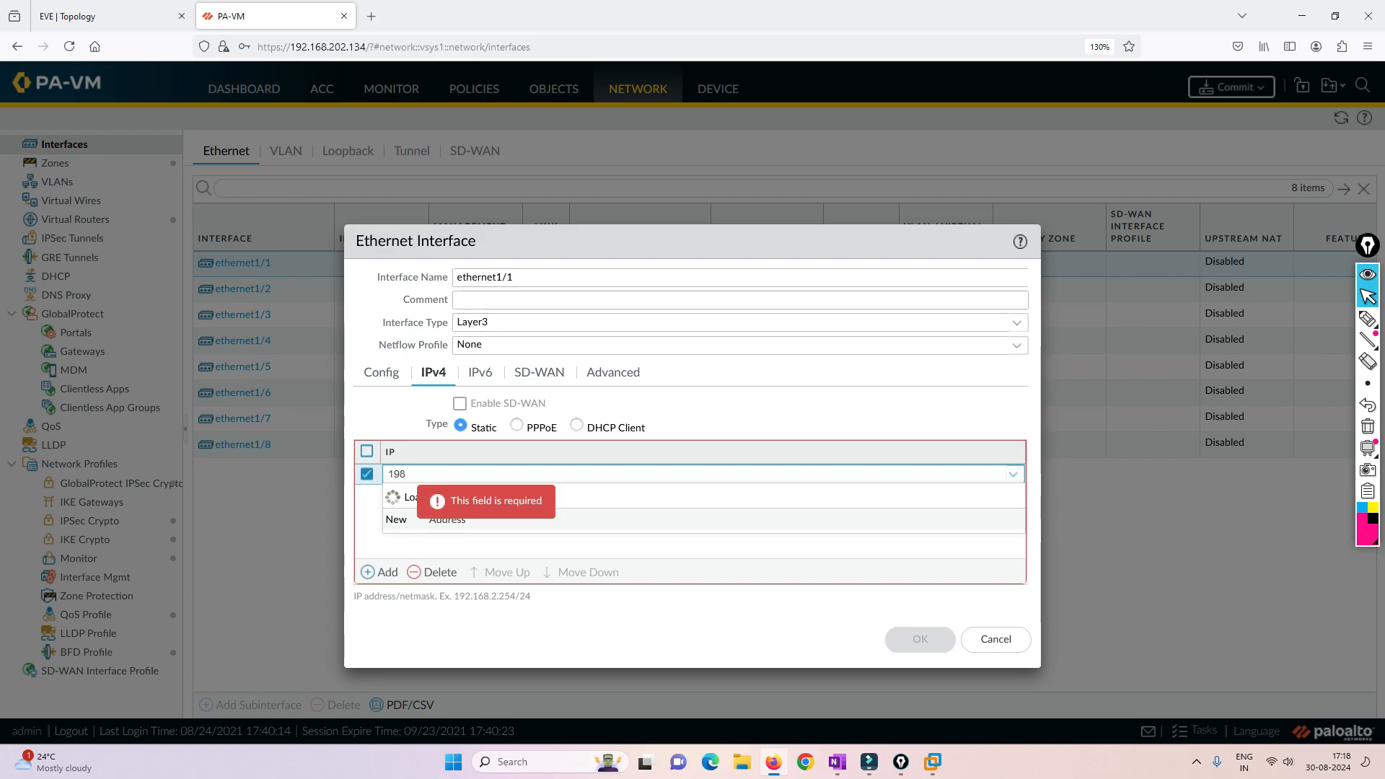
type("2.16")
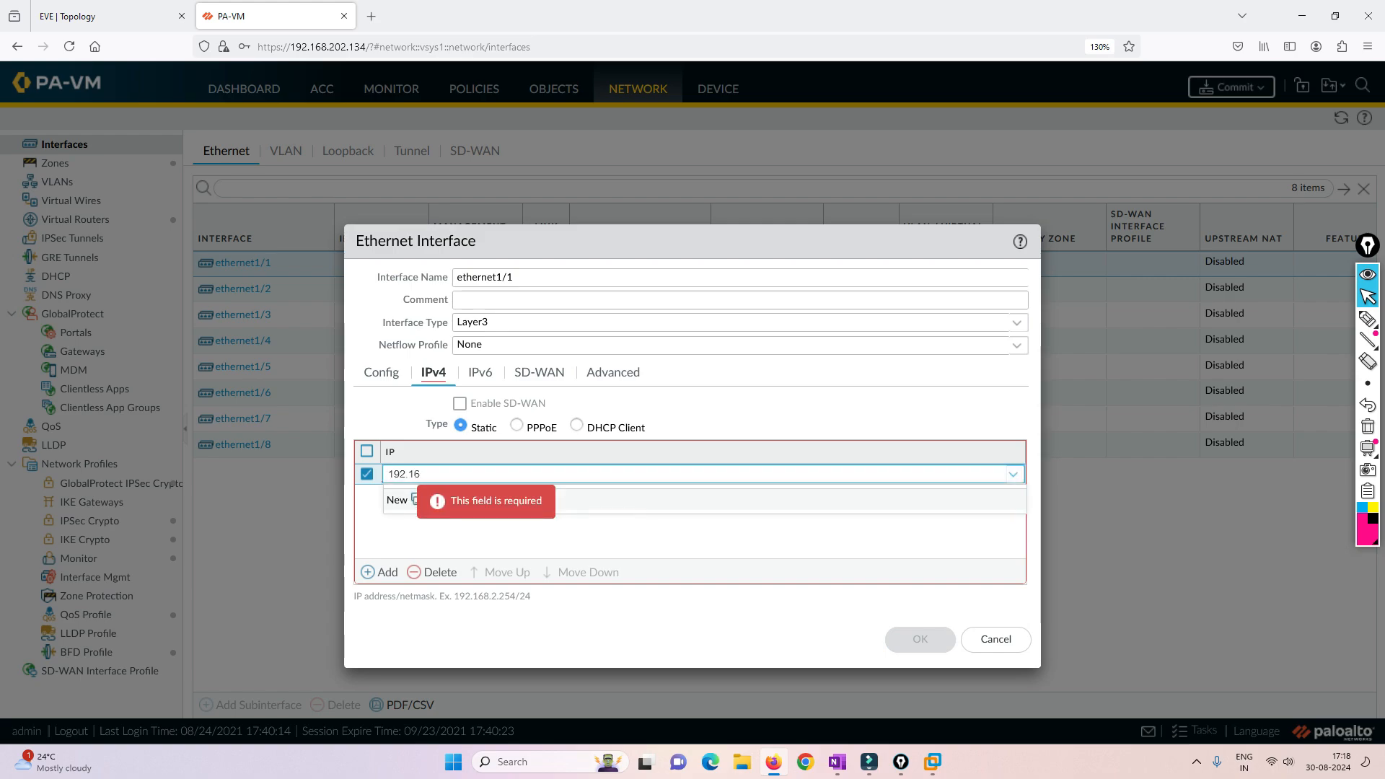
type("8.10.10/24")
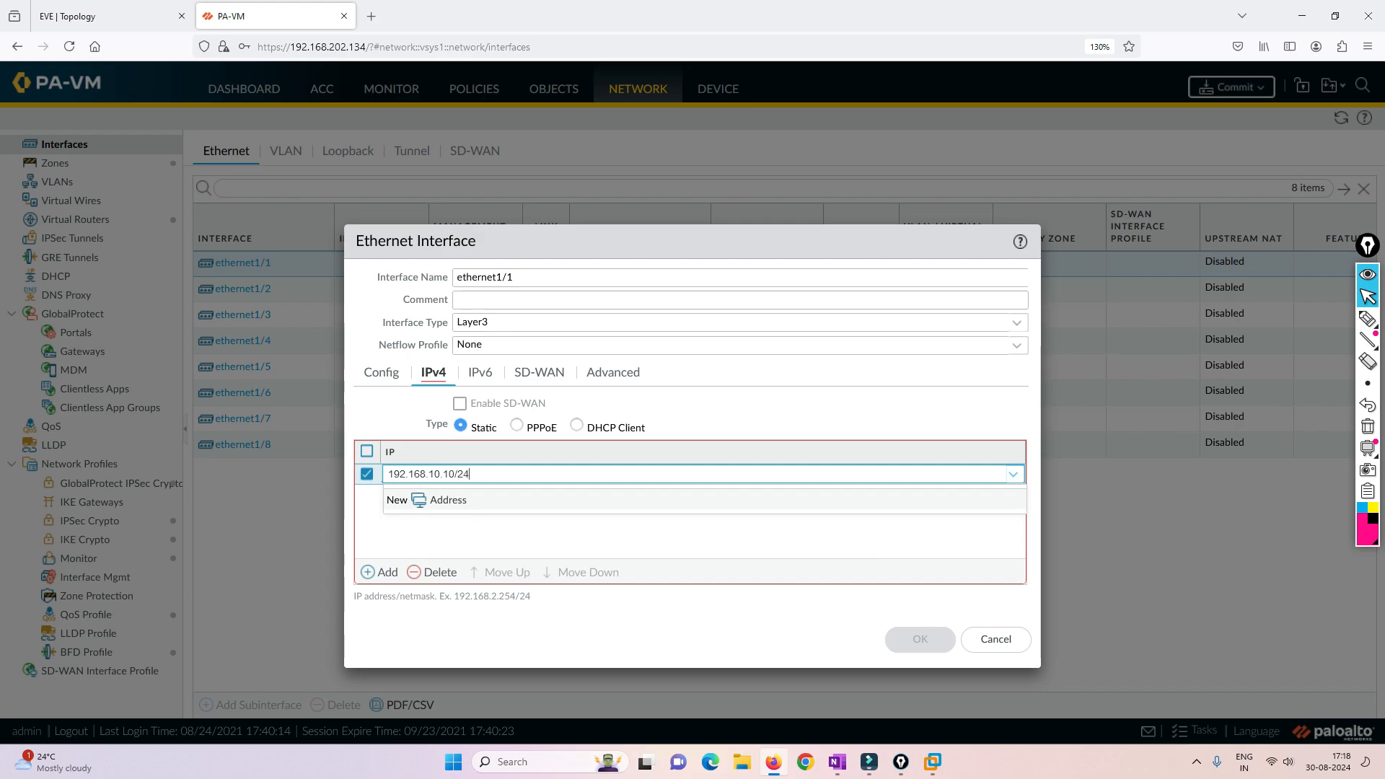
key("Return")
key("ctrl+Tab")
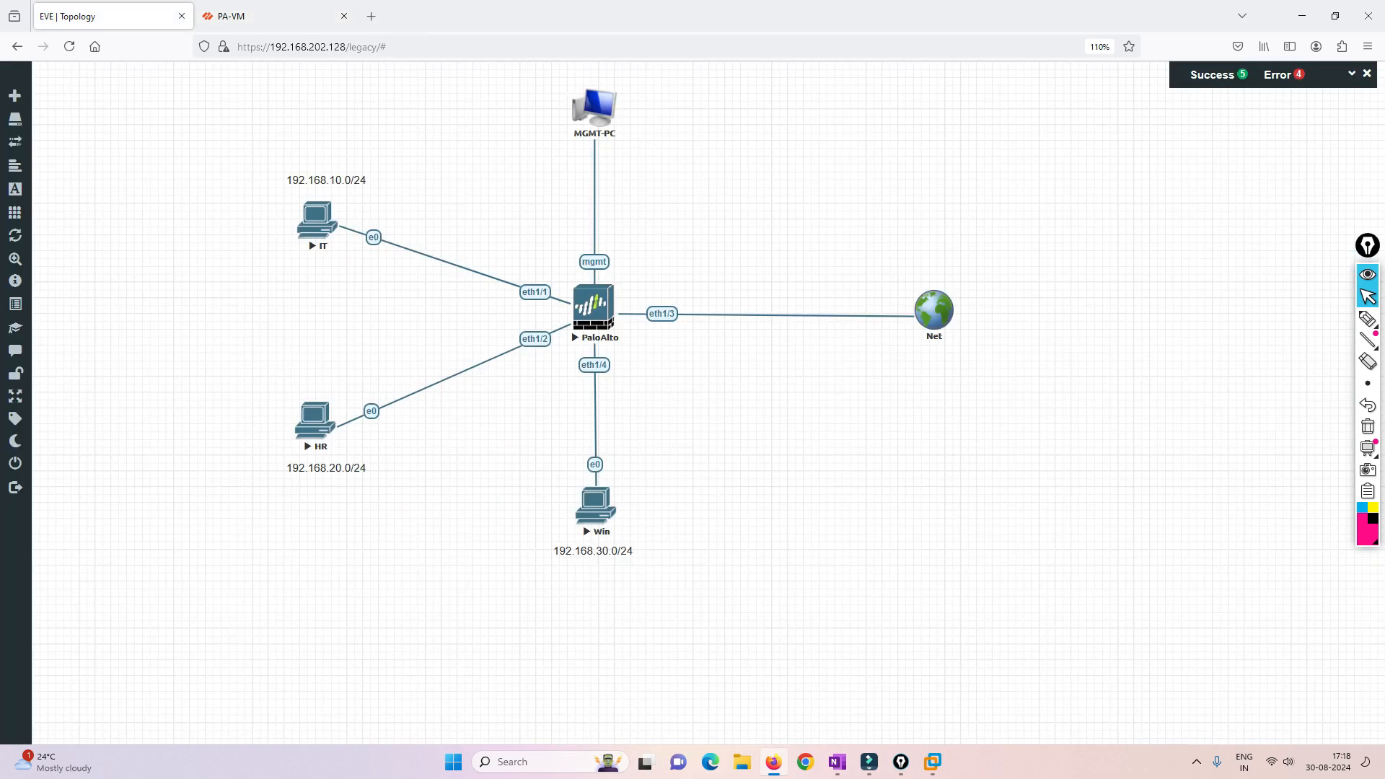
key("ctrl+Tab")
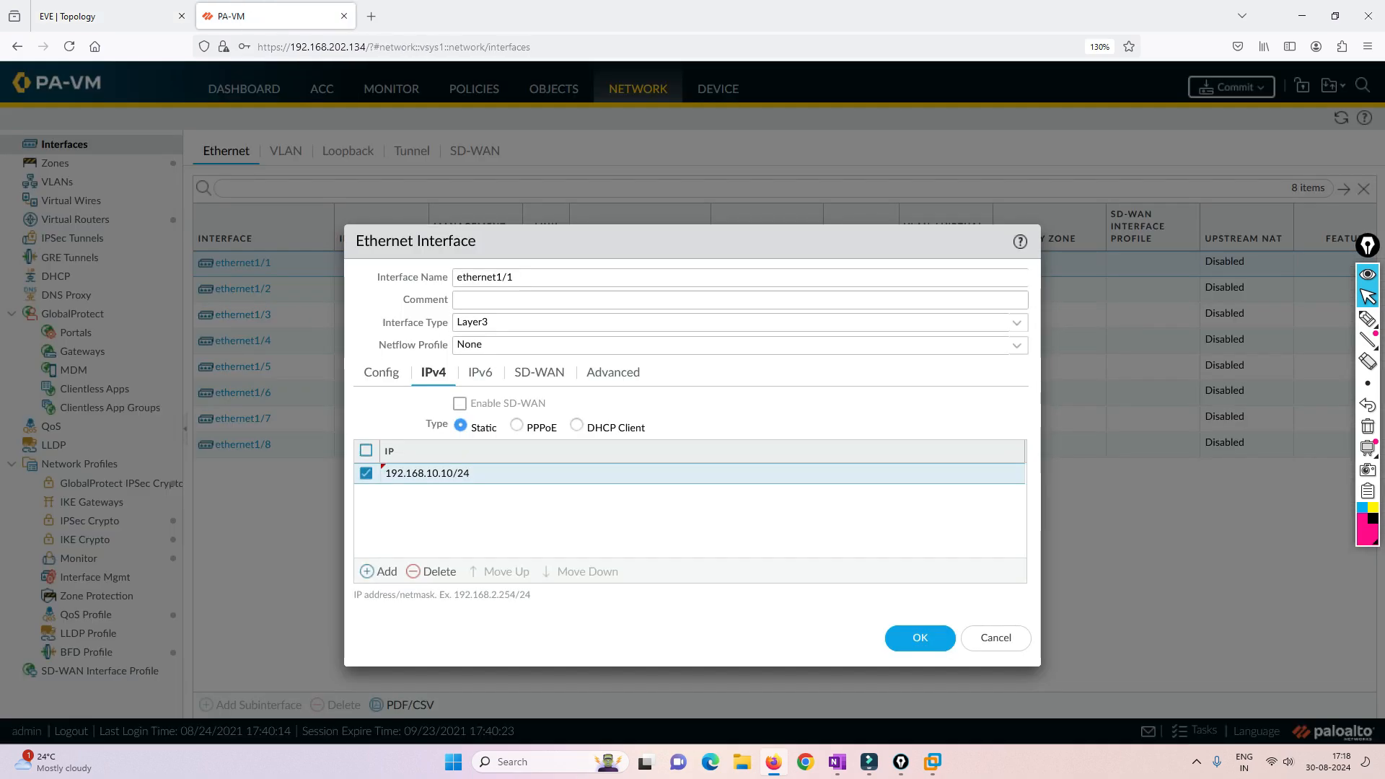
- Review ethernet1/1's IPv6, SD-WAN and advanced settings, including the link state options and the management profile
left_click(479, 373)
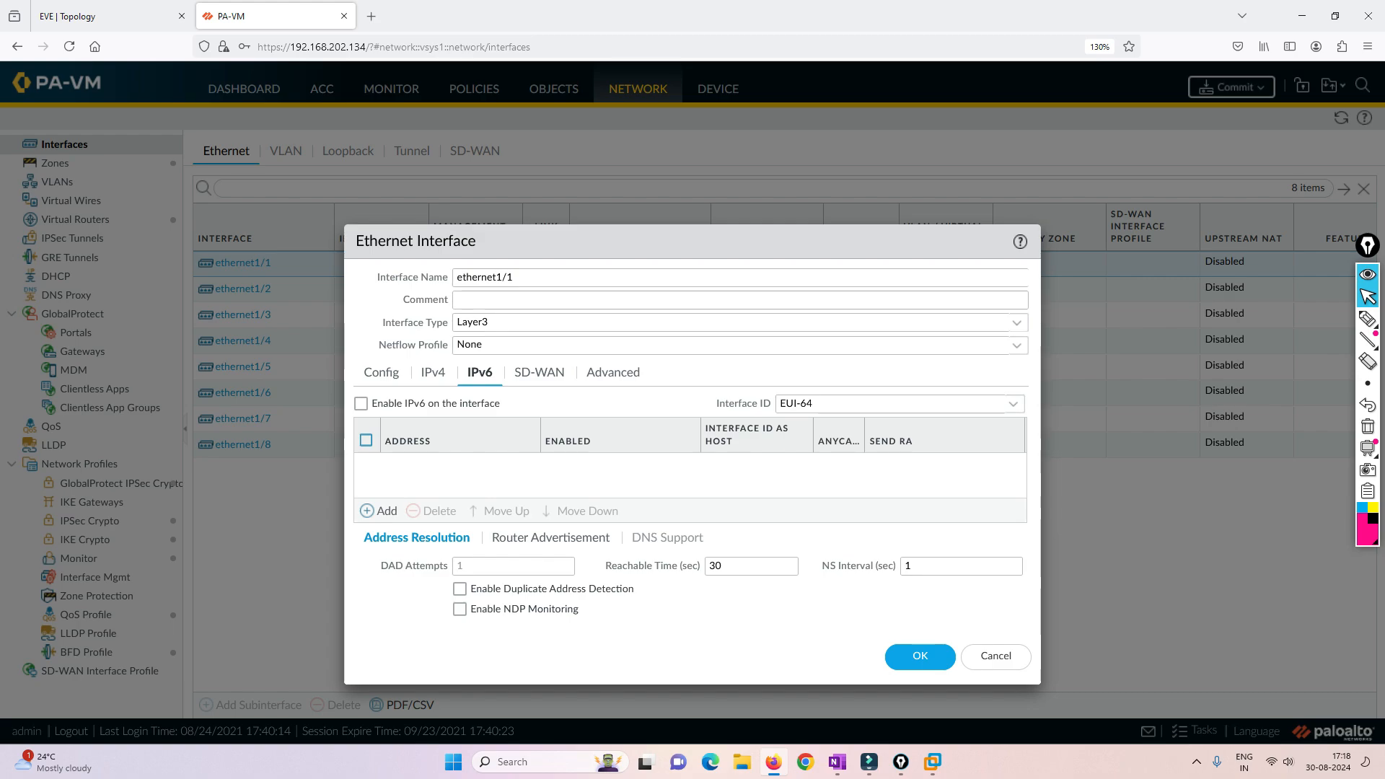
left_click(539, 373)
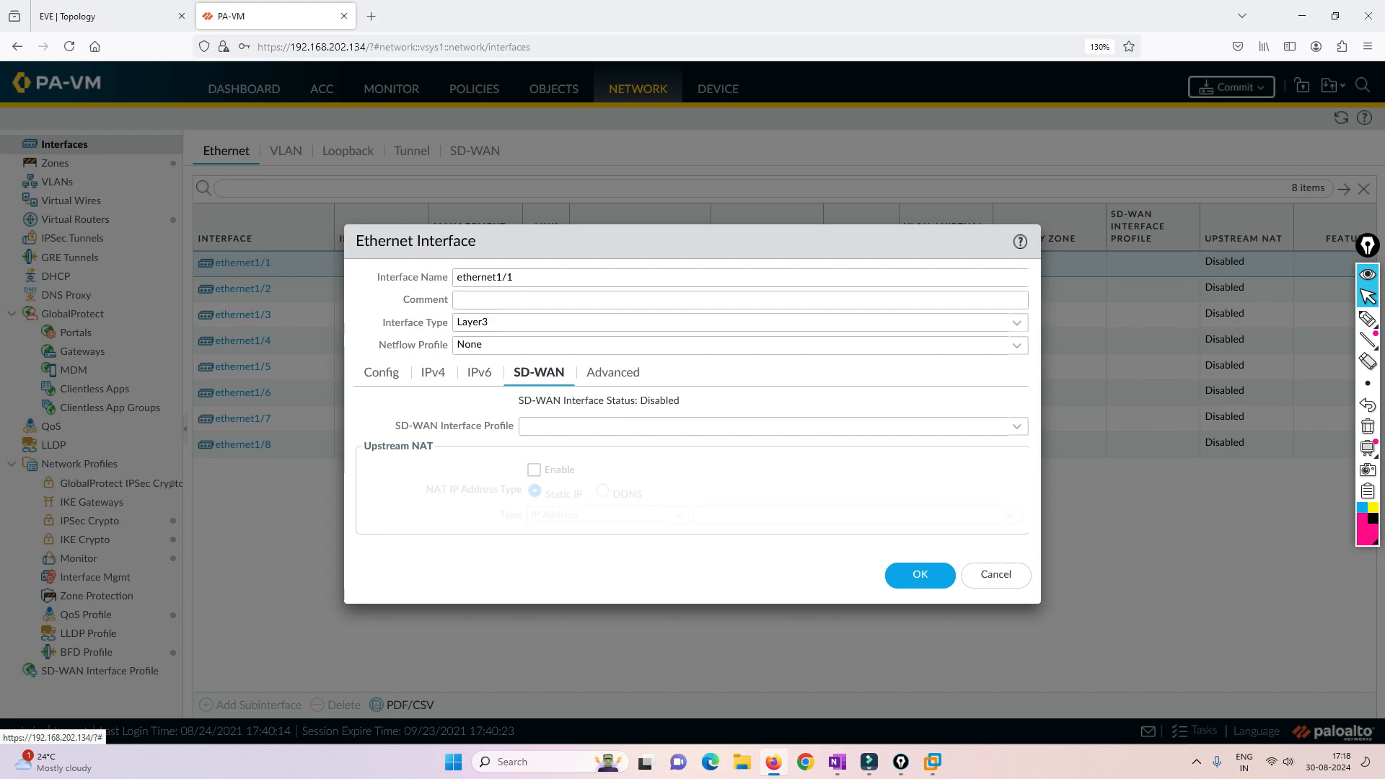
left_click(613, 373)
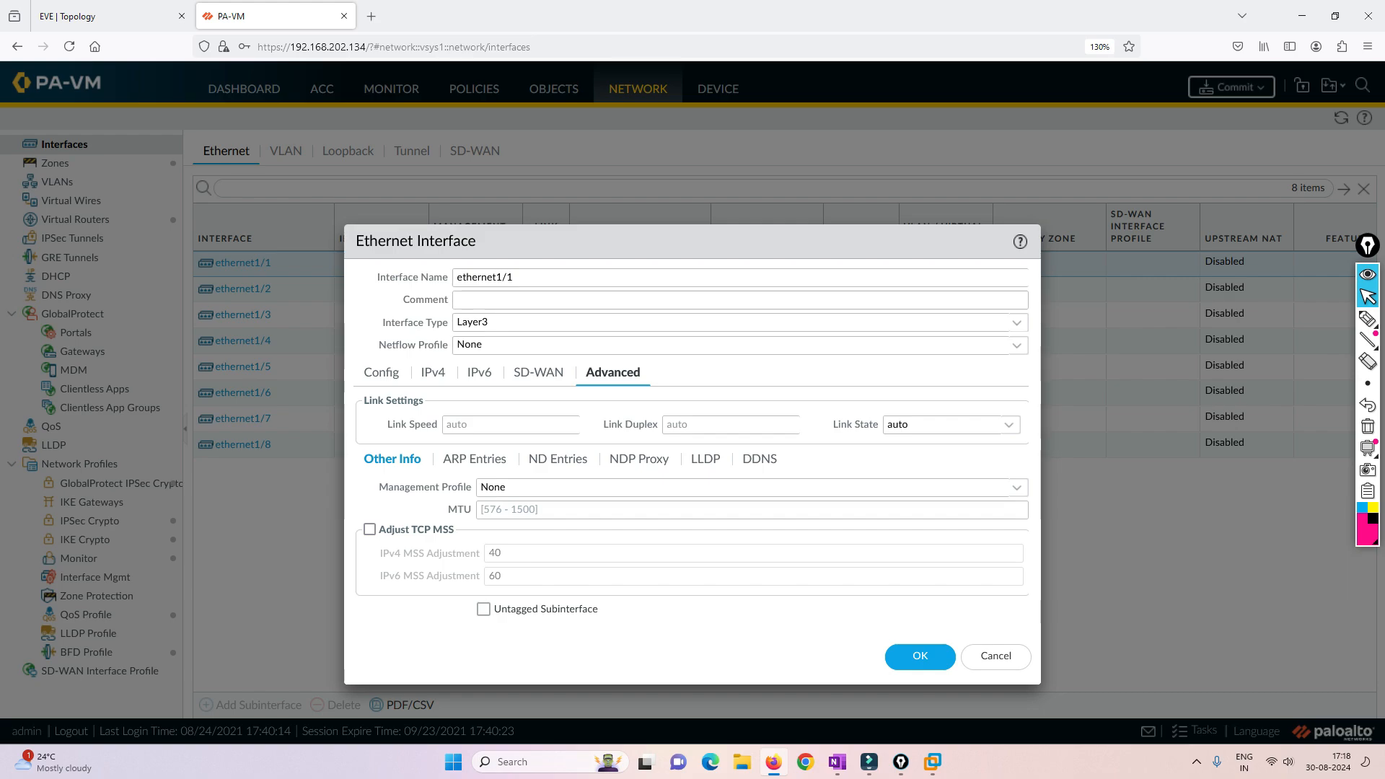
left_click(1009, 425)
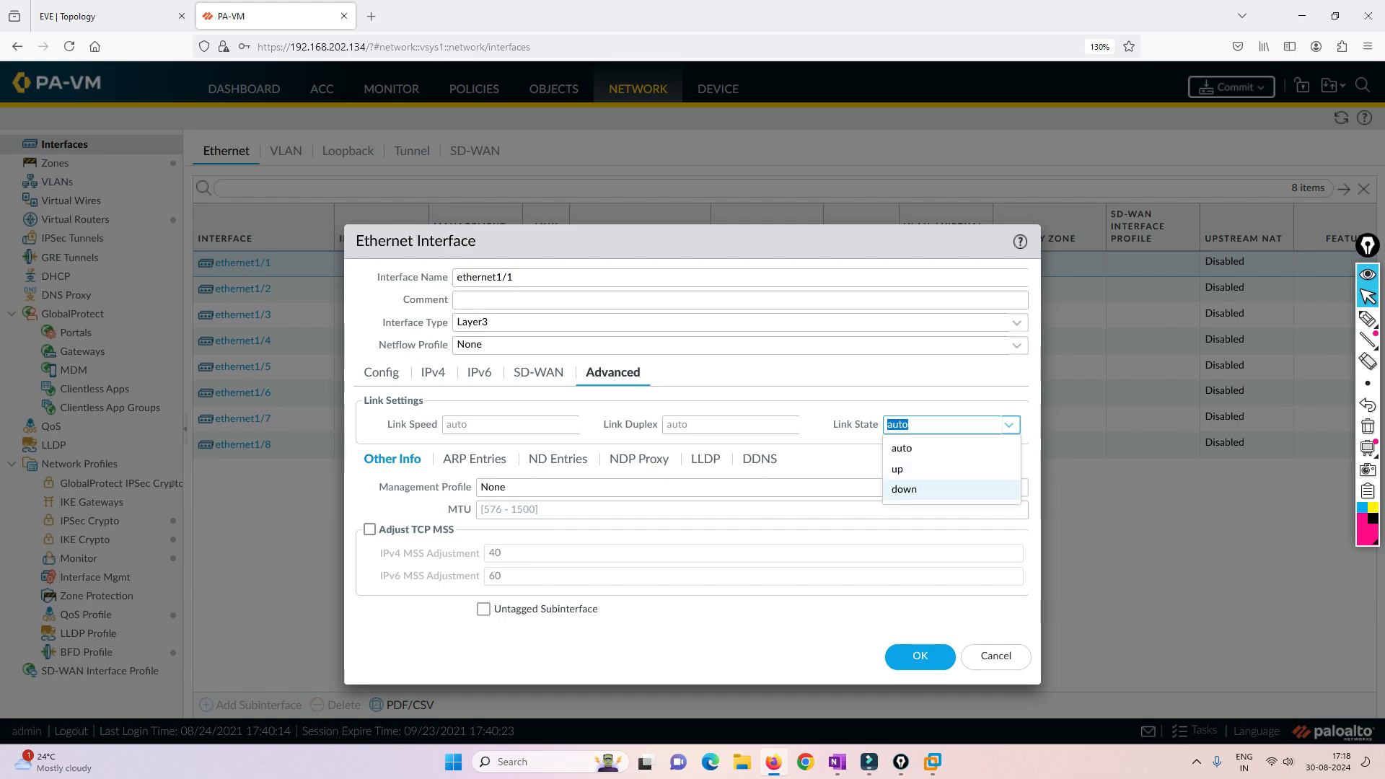
key("Up")
key("Up")
key("Return")
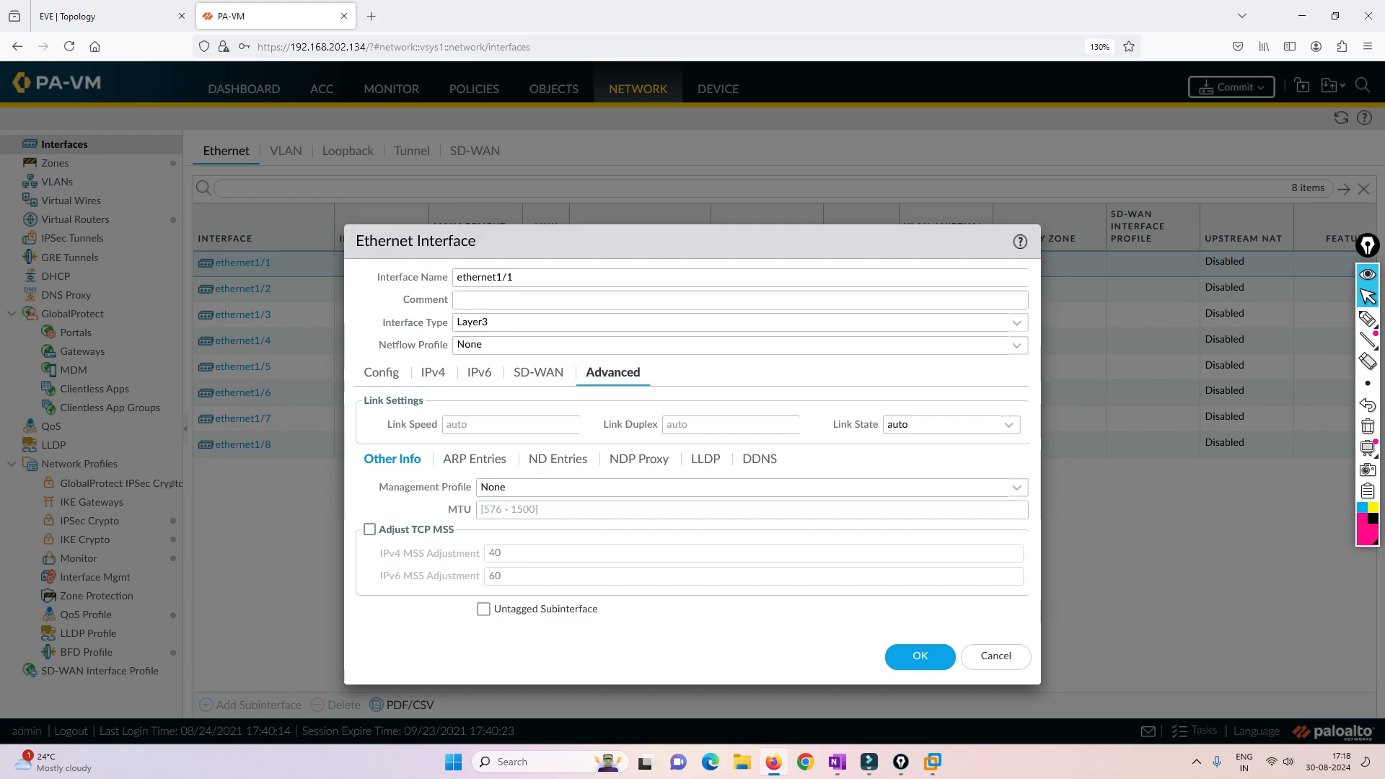
left_click_drag(379, 487, 472, 487)
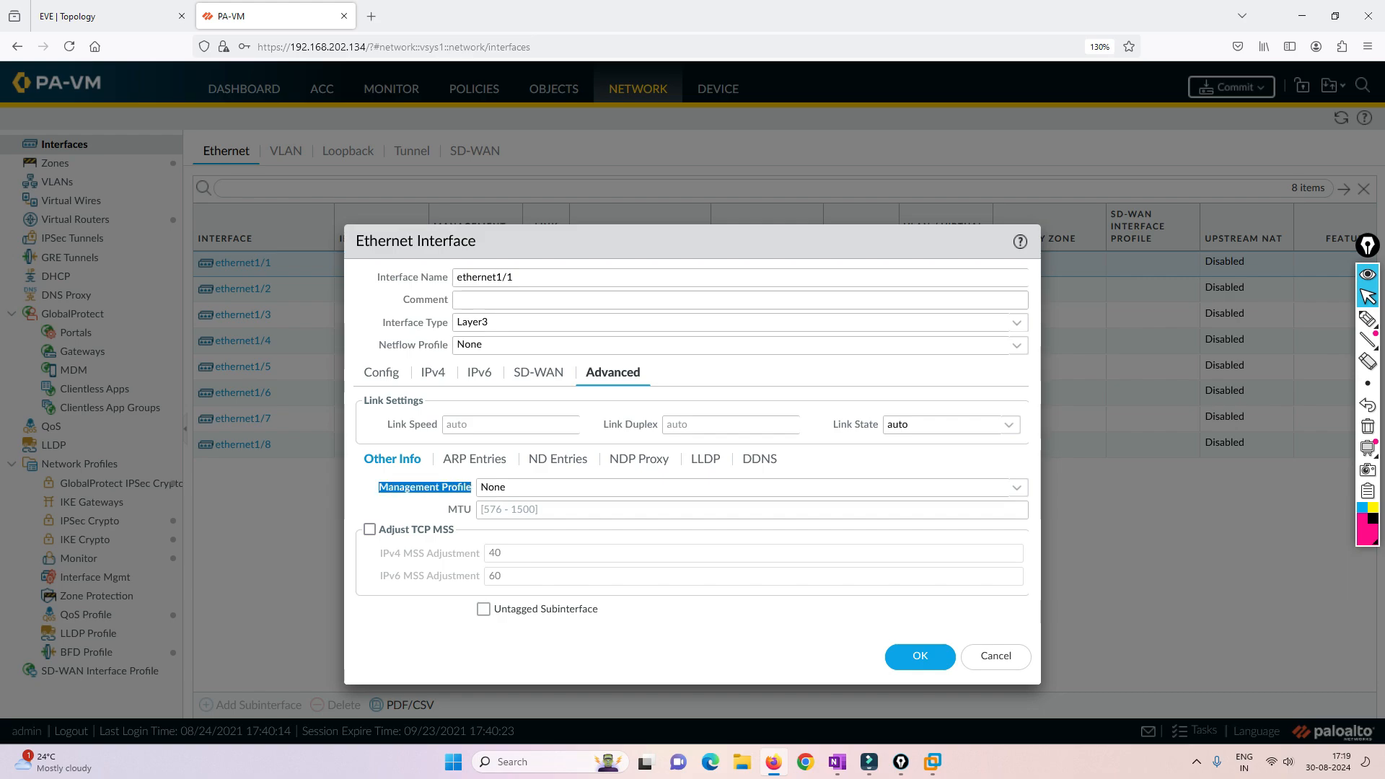
- On the EVE topology, draw curved arrows from MGMT-PC to the mgmt port and from IT to eth1/1
left_click(114, 16)
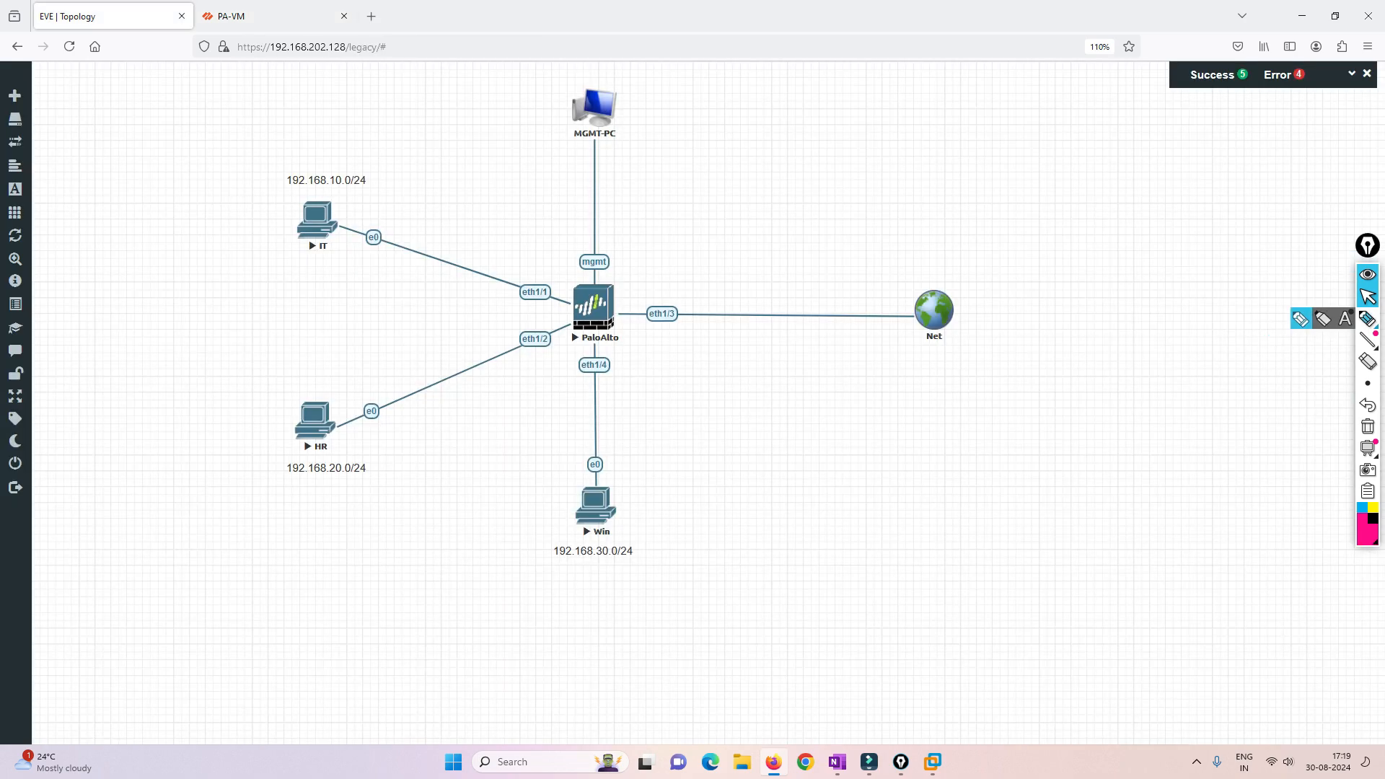
left_click(1369, 319)
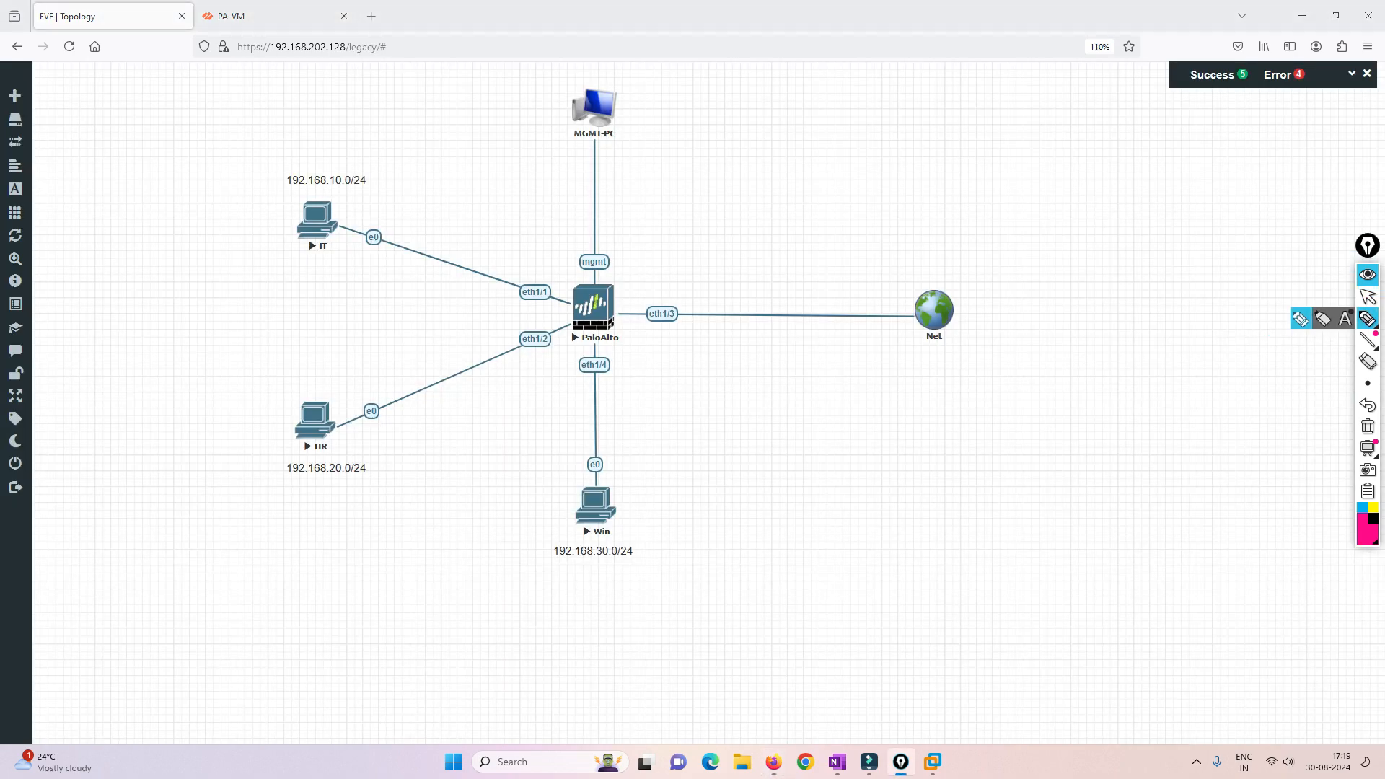
mouse_move(610, 145)
left_mouse_down()
mouse_move(628, 202)
mouse_move(609, 252)
mouse_move(620, 248)
left_mouse_up()
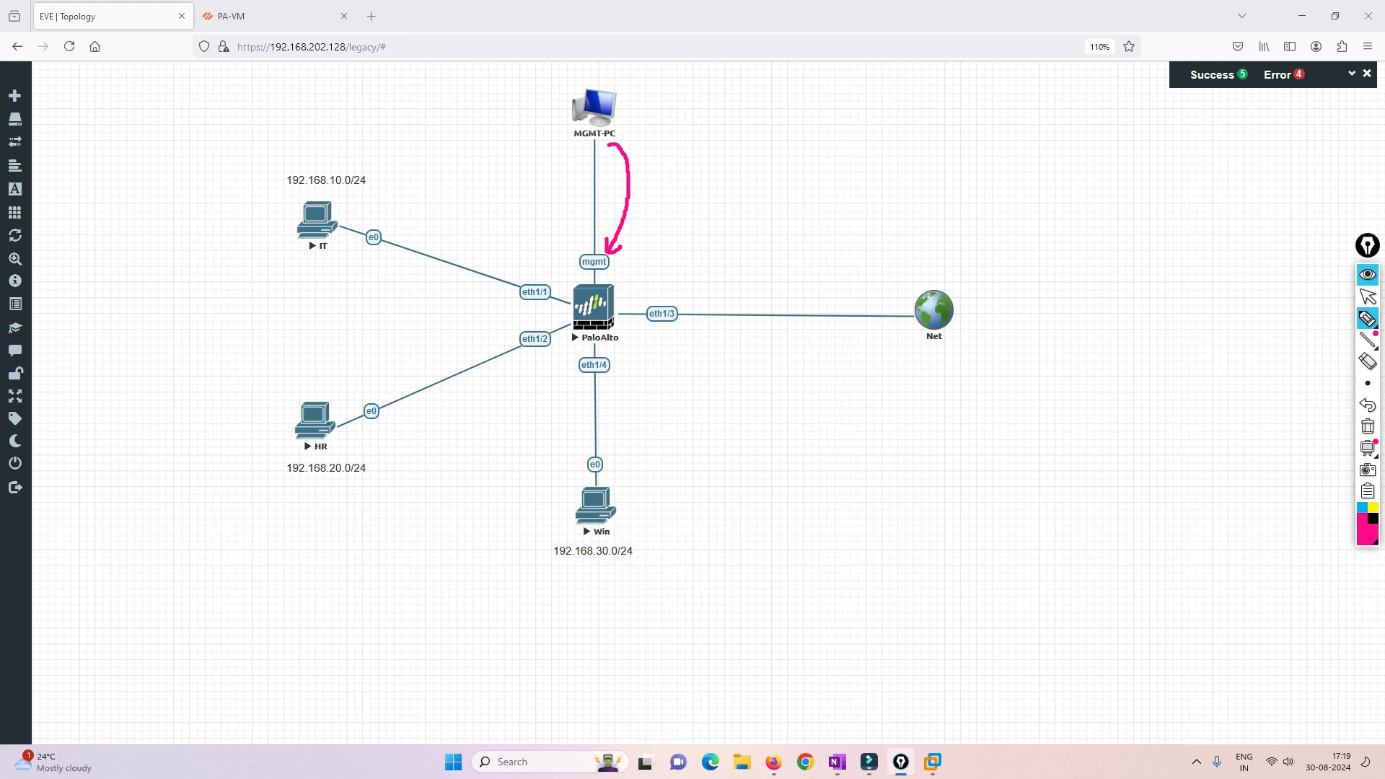
mouse_move(396, 242)
left_mouse_down()
mouse_move(495, 234)
mouse_move(525, 280)
mouse_move(535, 270)
left_mouse_up()
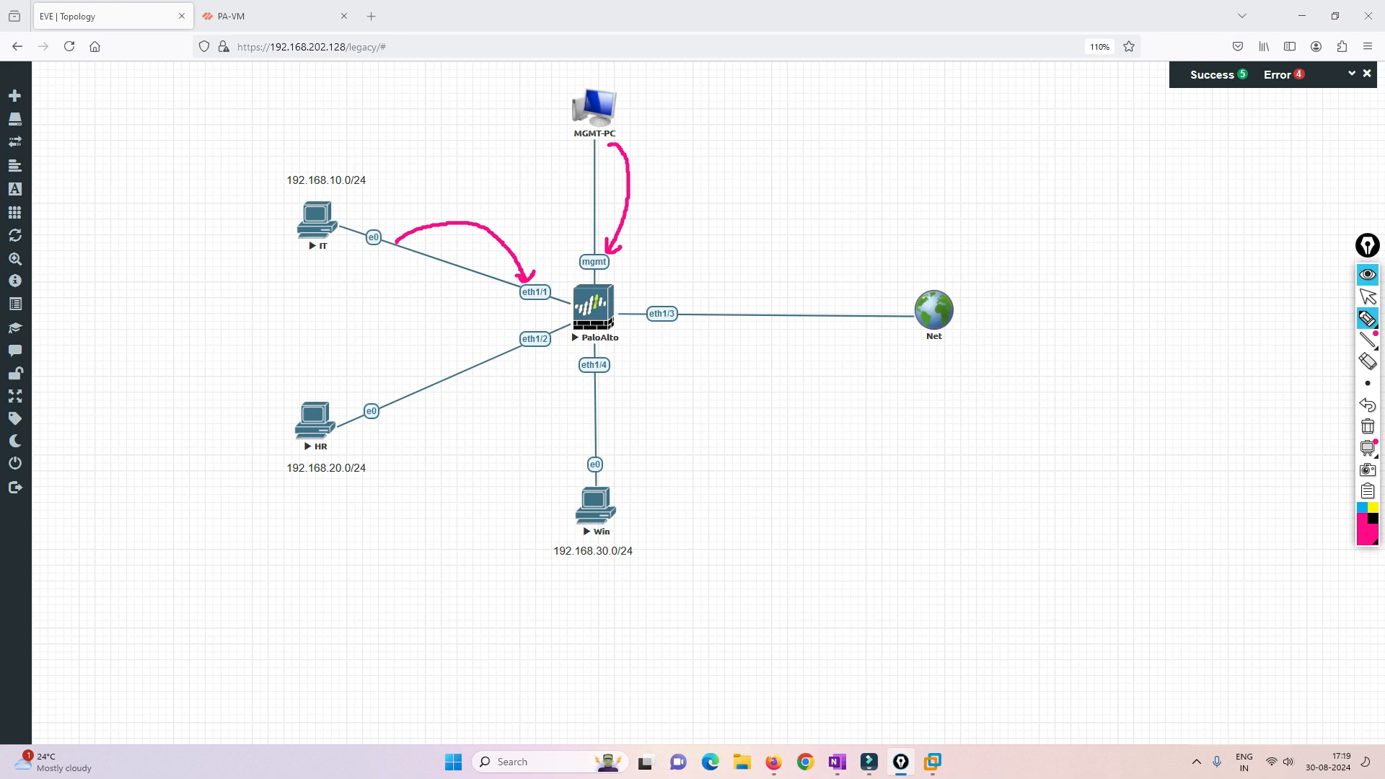
- Draw a line from eth1/1 on the EVE topology to handwritten, circled notes reading MGMT and SSH
mouse_move(550, 287)
left_mouse_down()
mouse_move(786, 188)
mouse_move(825, 155)
mouse_move(826, 173)
left_mouse_up()
left_click_drag(827, 142, 840, 137)
mouse_move(844, 145)
left_mouse_down()
mouse_move(790, 148)
mouse_move(816, 136)
mouse_move(870, 179)
mouse_move(908, 165)
left_mouse_up()
mouse_move(904, 156)
left_mouse_down()
mouse_move(916, 150)
mouse_move(915, 163)
left_mouse_up()
left_click_drag(895, 134, 930, 137)
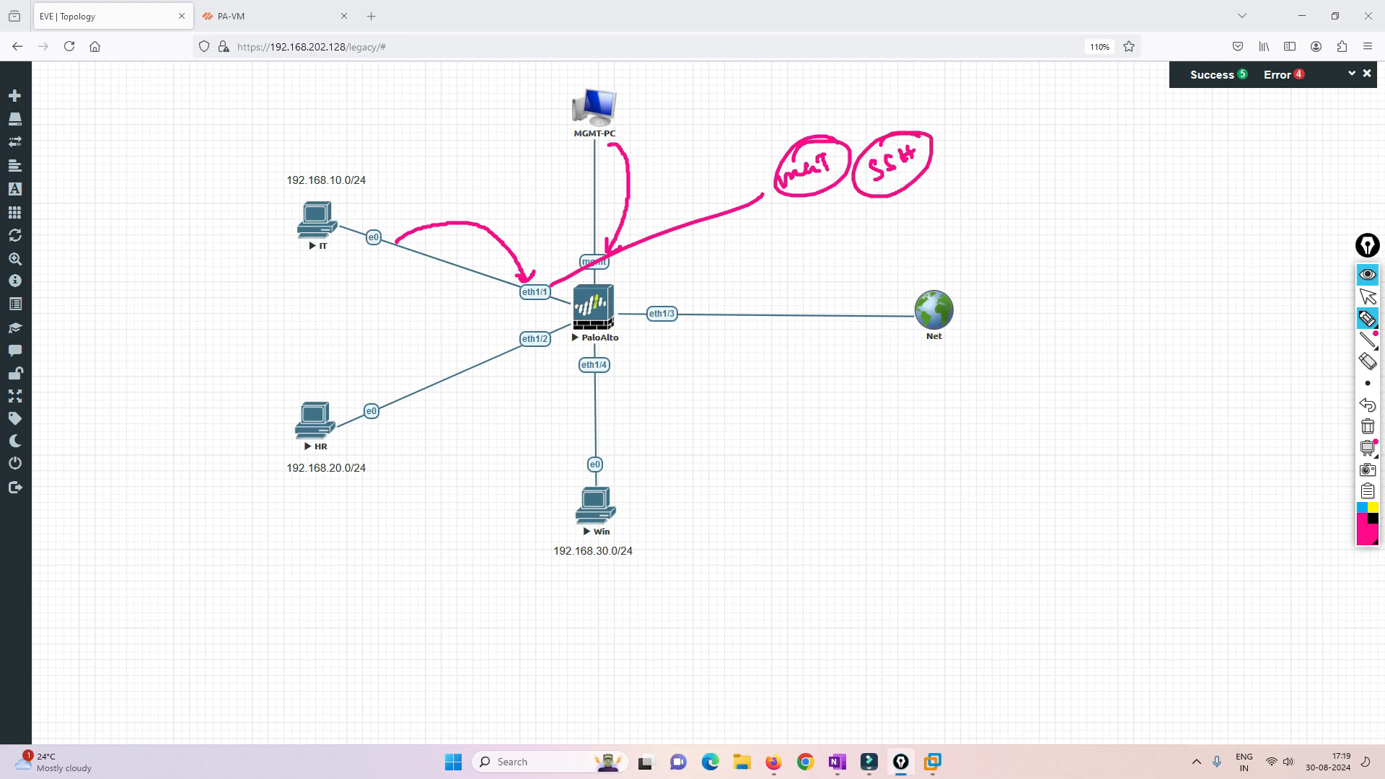
- Handwrite further access protocols below SSH, draw an arrow from IT to the PaloAlto firewall, and clear all annotations
mouse_move(910, 196)
left_mouse_down()
mouse_move(904, 222)
mouse_move(911, 210)
left_mouse_up()
left_click_drag(912, 211, 925, 200)
mouse_move(922, 211)
left_mouse_down()
mouse_move(950, 185)
mouse_move(941, 241)
left_mouse_up()
left_click_drag(941, 241, 994, 182)
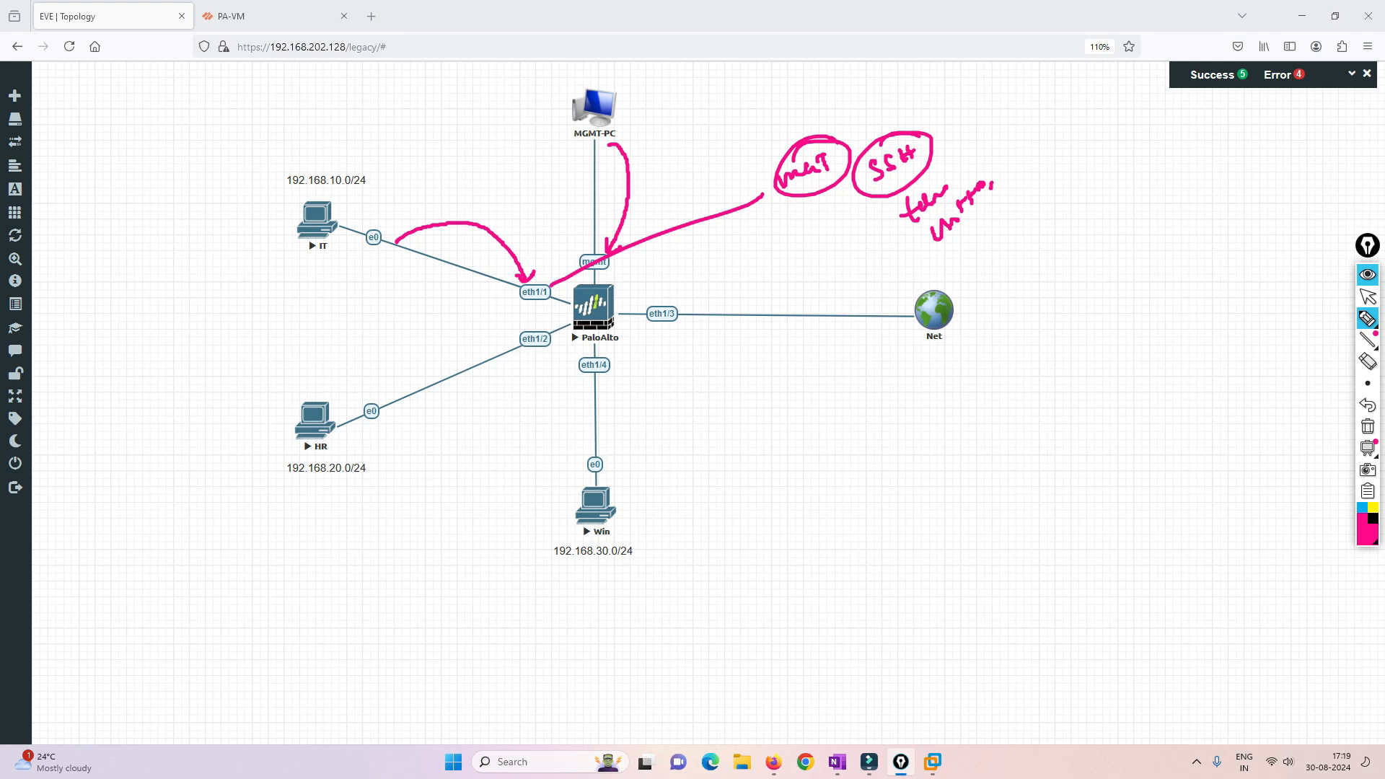
mouse_move(903, 228)
left_mouse_down()
mouse_move(878, 230)
mouse_move(858, 206)
mouse_move(870, 210)
left_mouse_up()
mouse_move(340, 213)
left_mouse_down()
mouse_move(472, 189)
mouse_move(588, 309)
left_mouse_up()
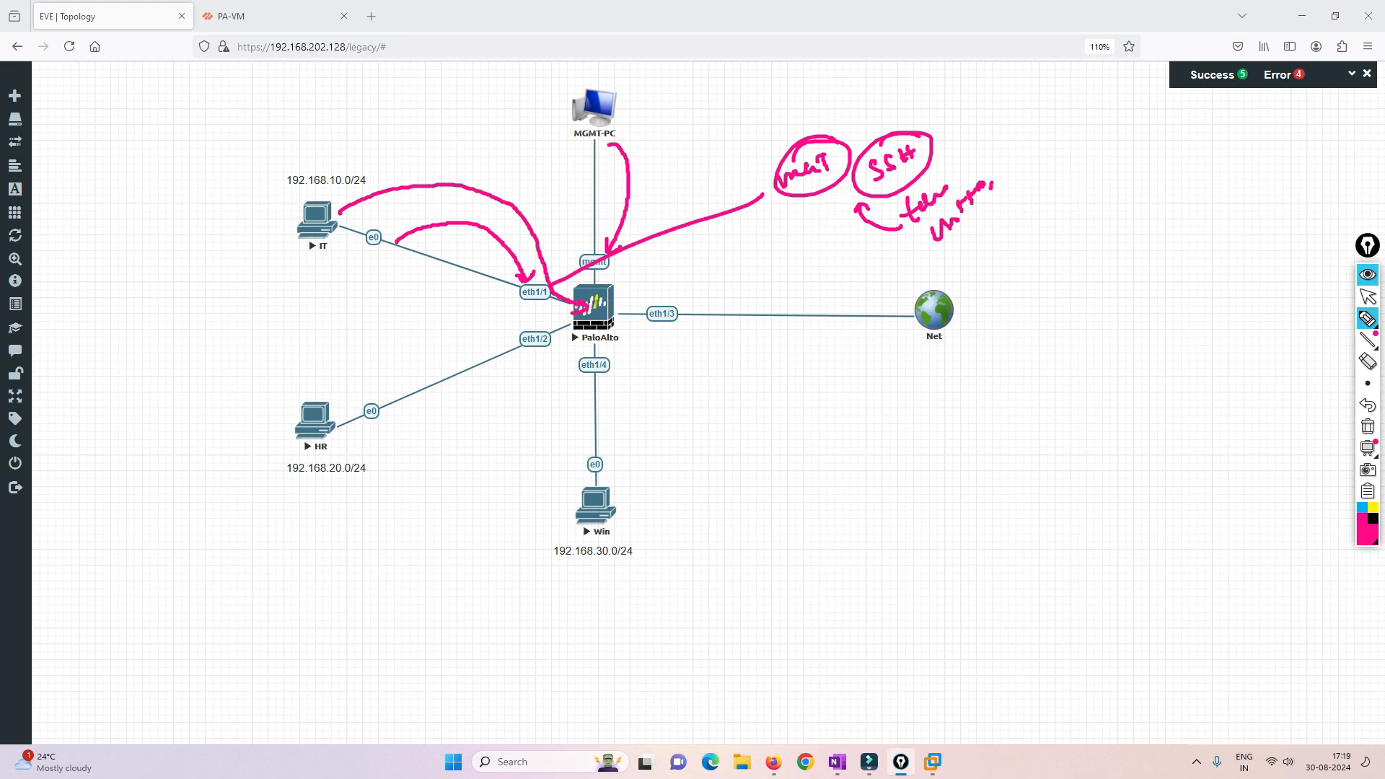
left_click(1368, 427)
left_click(1369, 297)
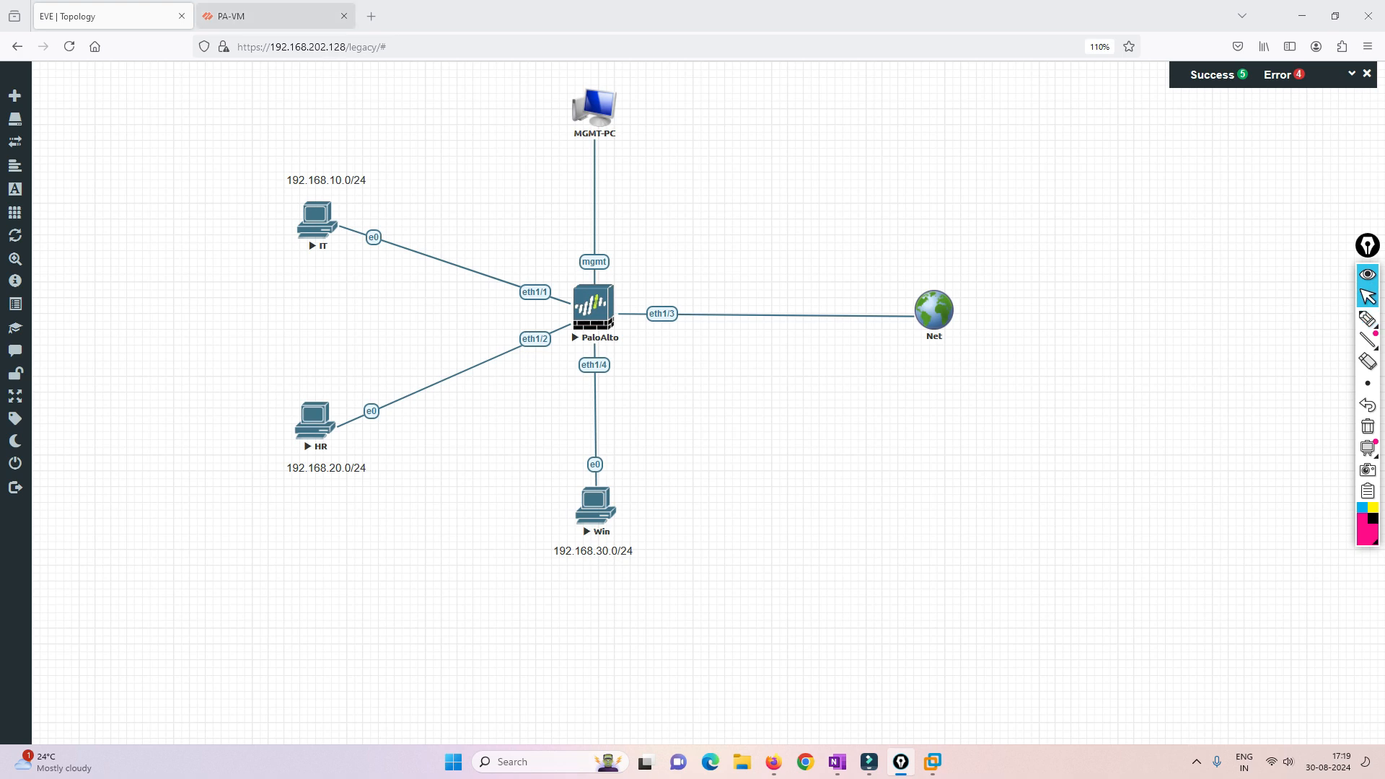
- Back in the PA-VM interface, review ethernet1/1's advanced settings for ARP entries, ND entries, NDP proxy and LLDP
key("ctrl+Tab")
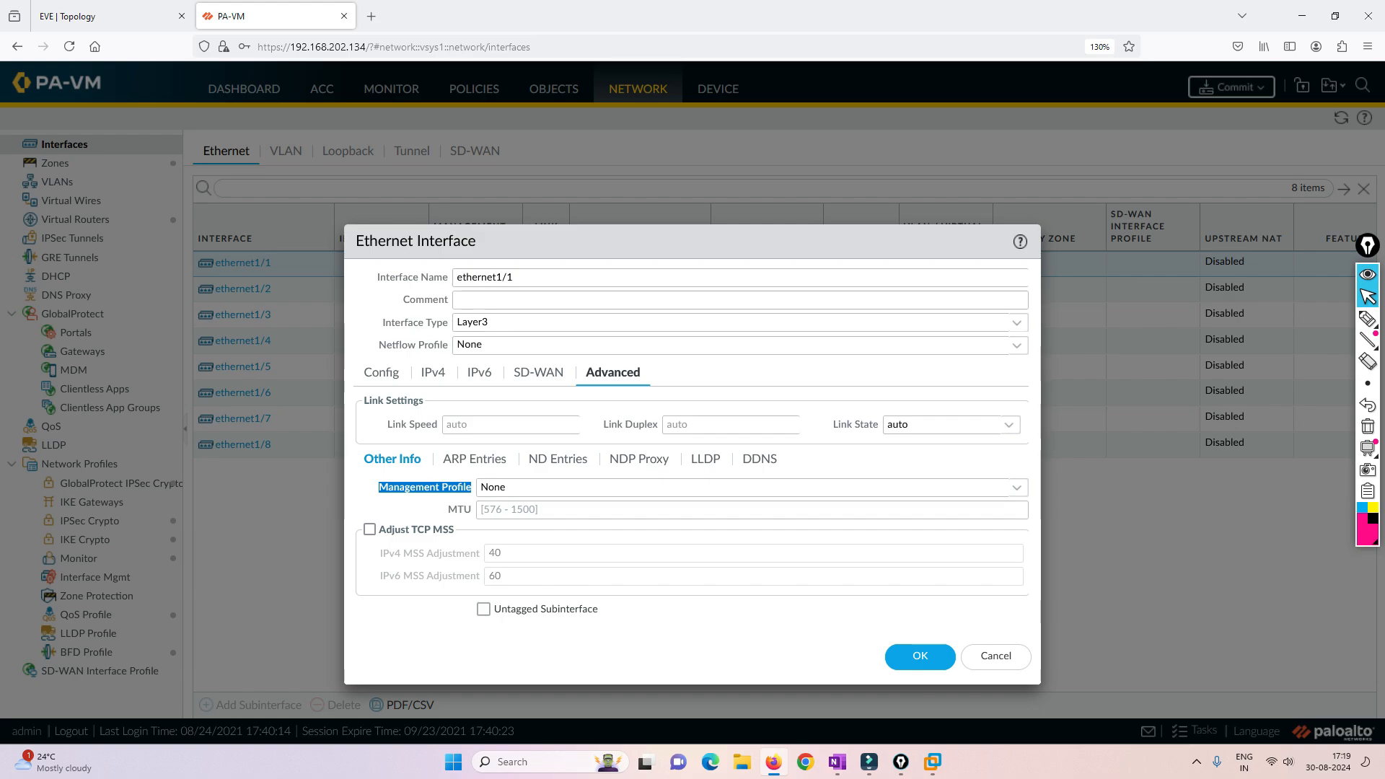
left_click(474, 459)
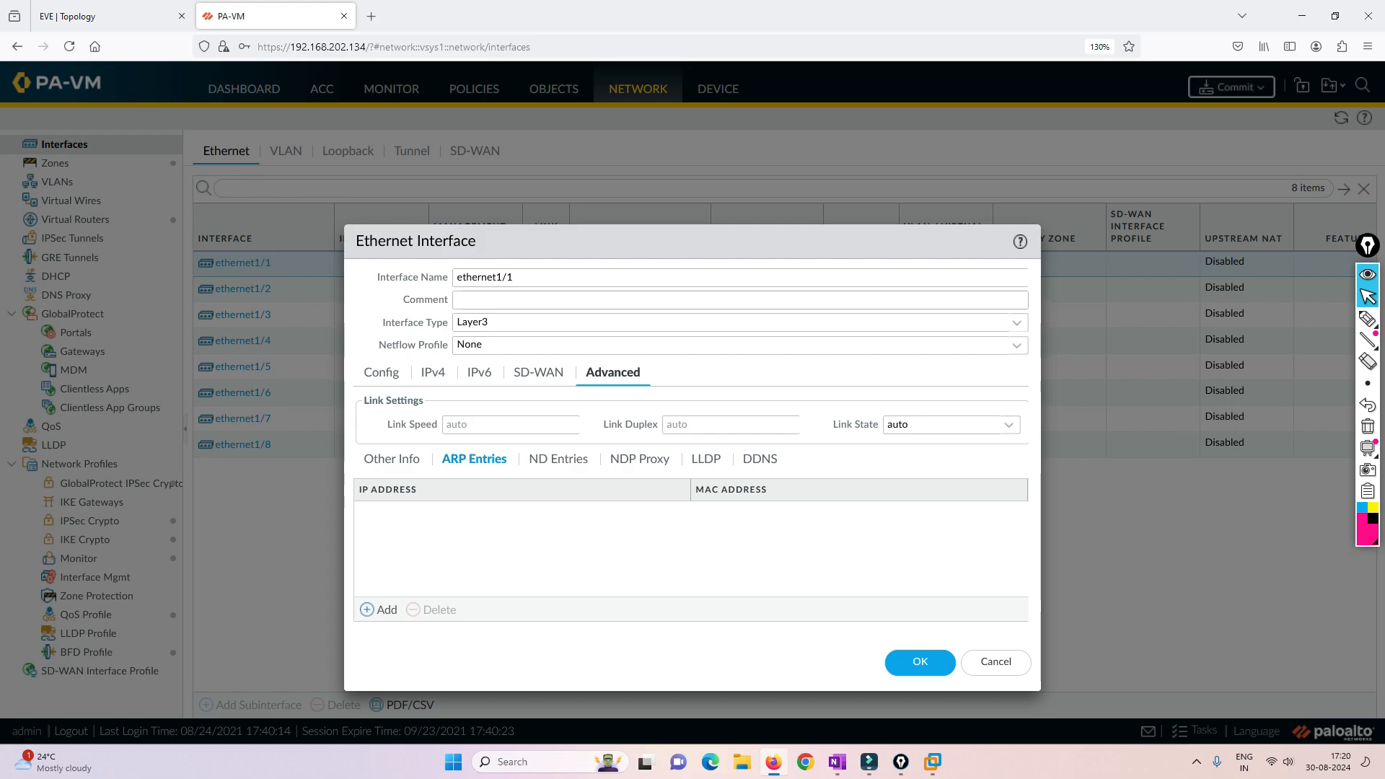
left_click(559, 459)
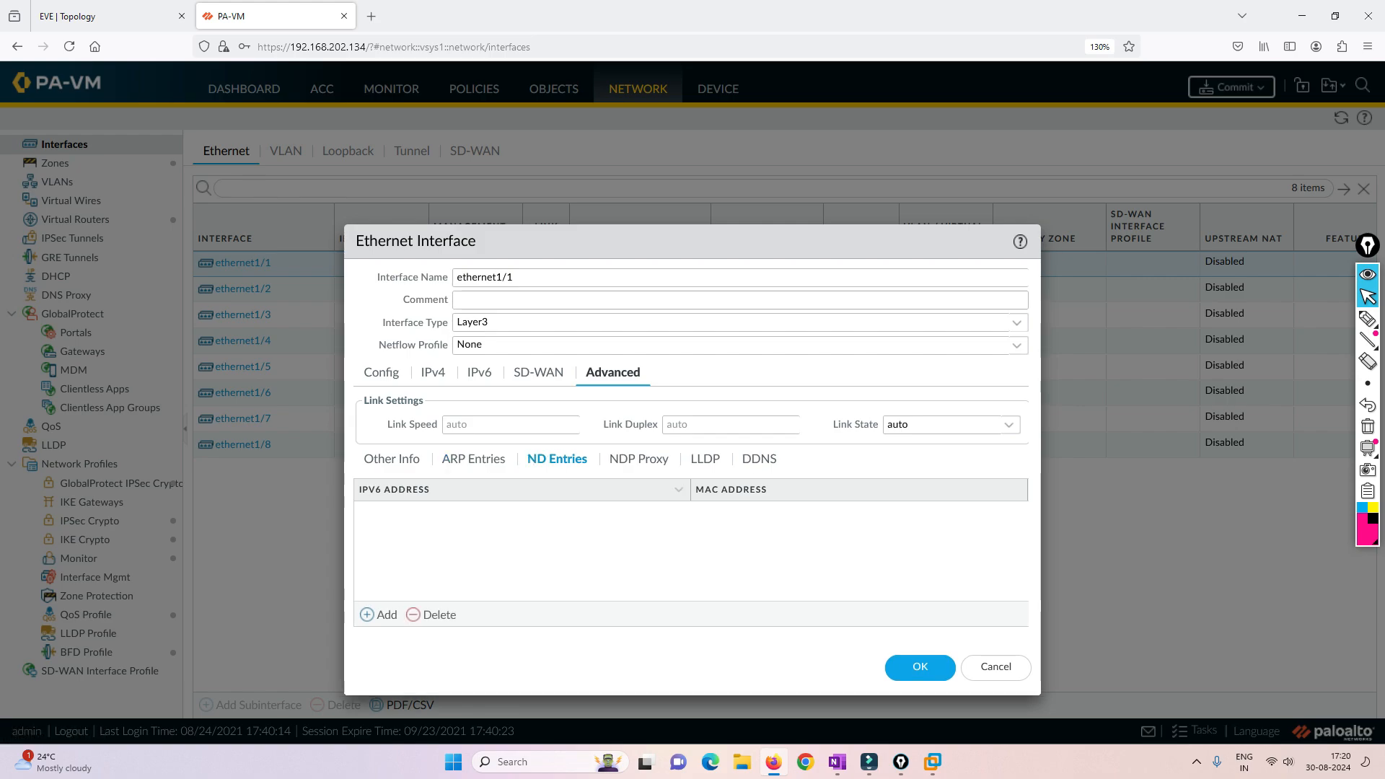
left_click(639, 460)
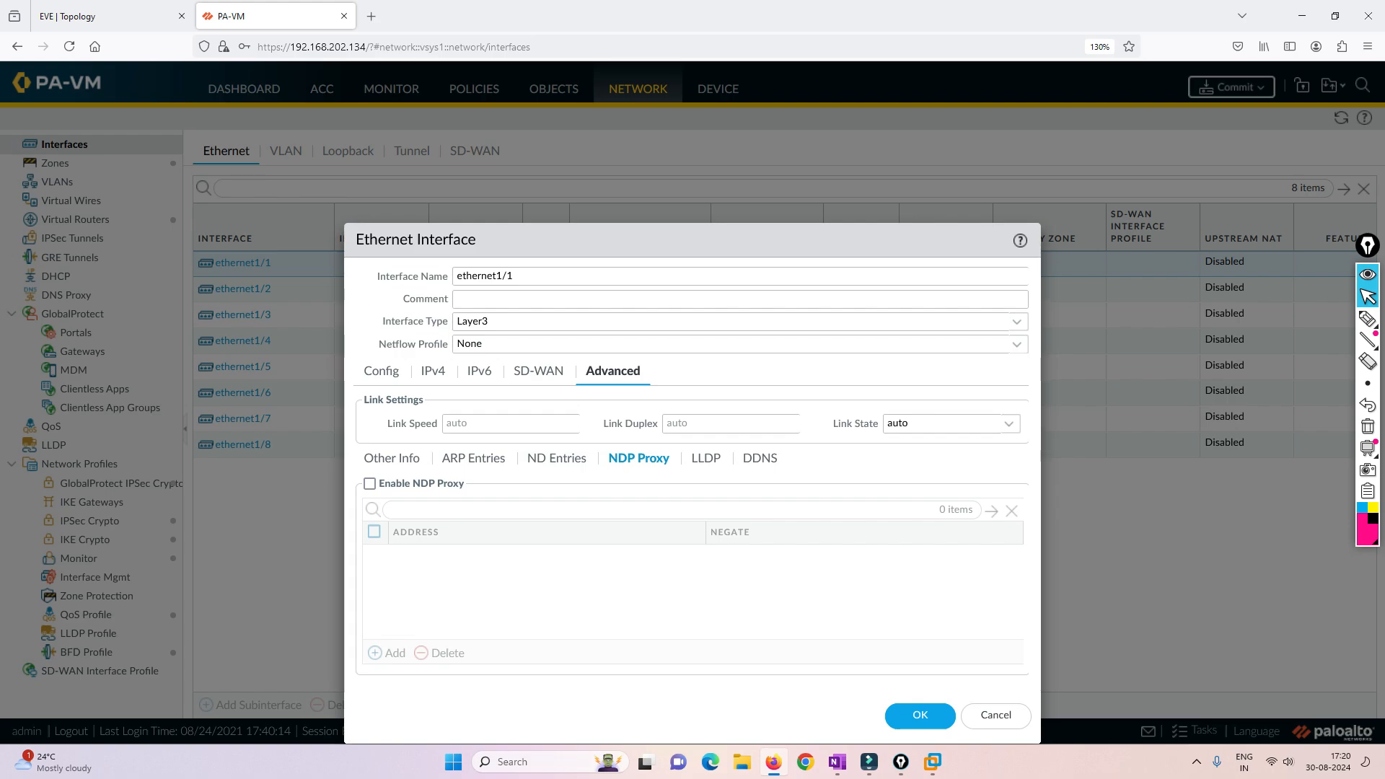
left_click(705, 459)
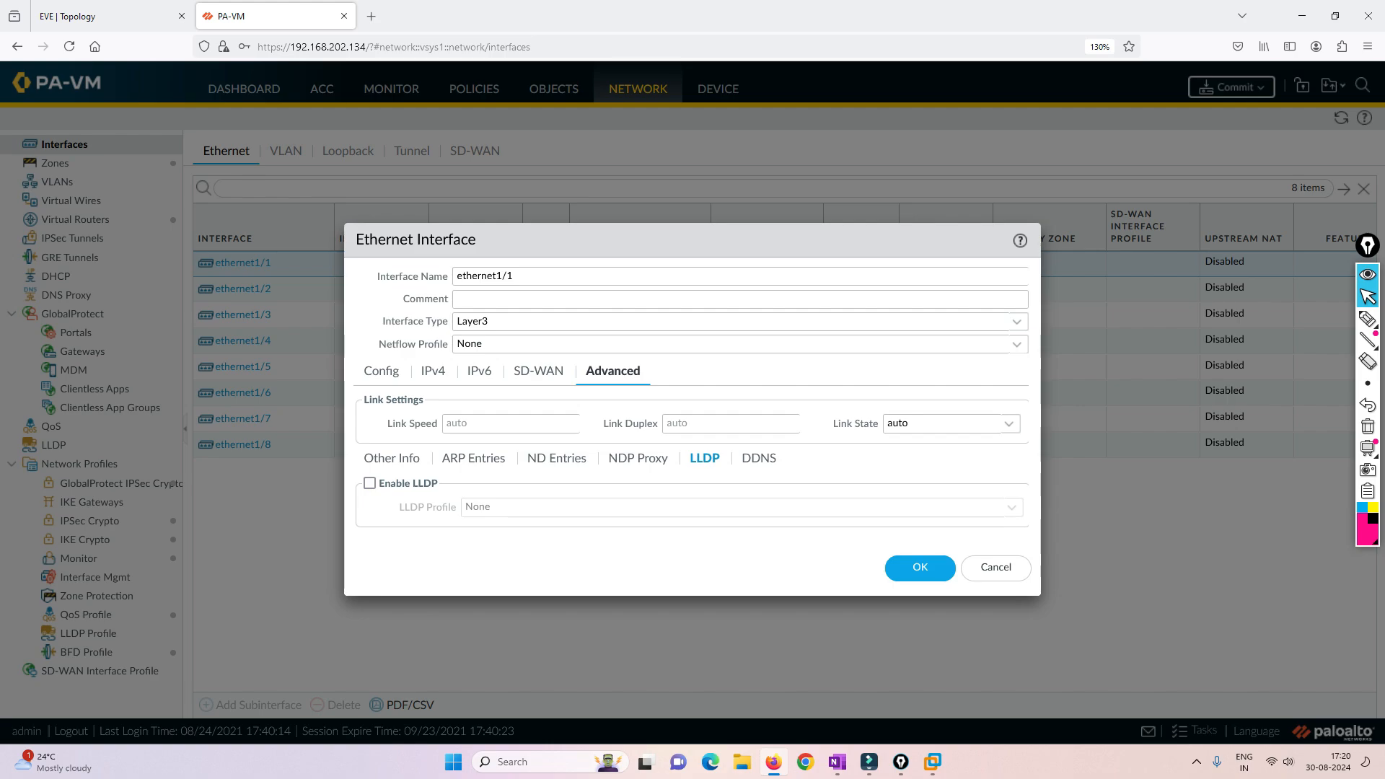
- Switch to the EVE topology and handwrite the protocol names LLDP and CDP, each with a circle around it
left_click(101, 16)
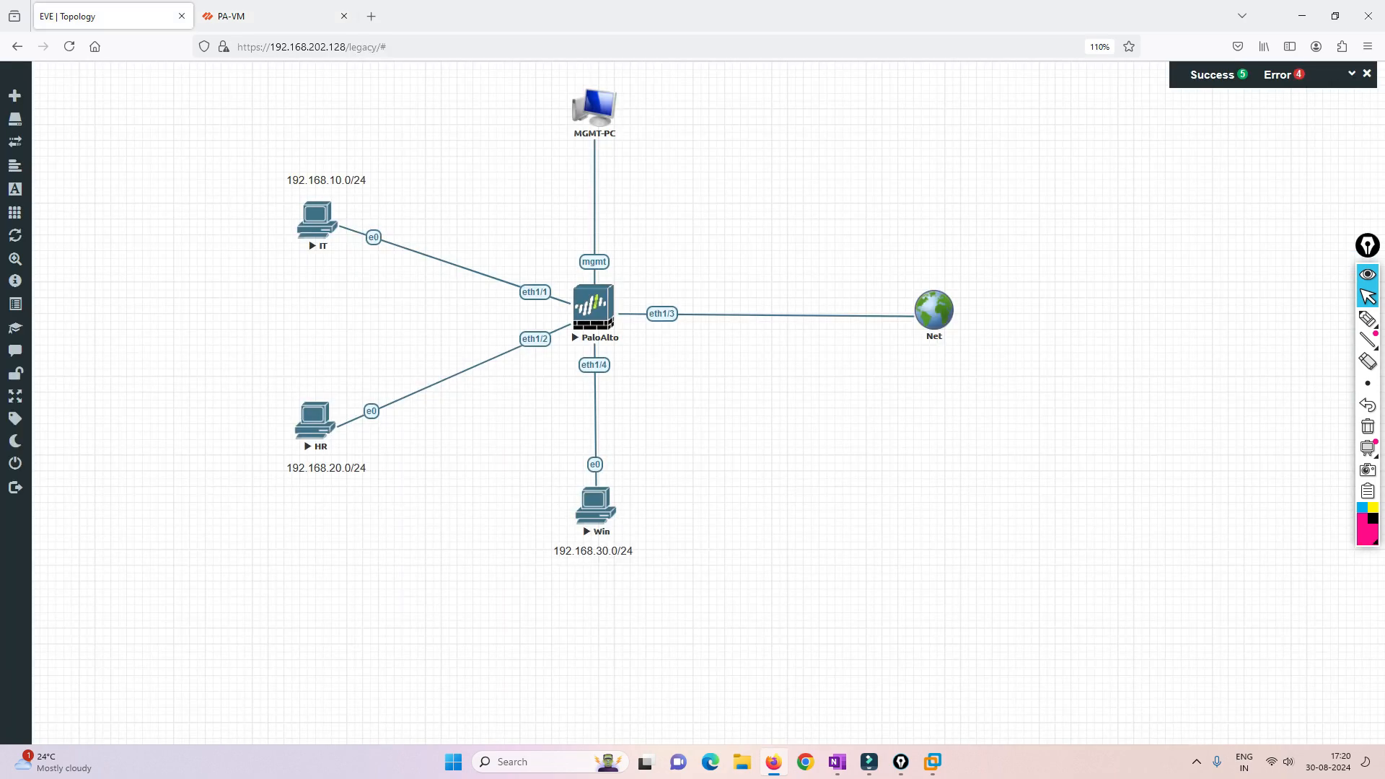
left_click(1368, 318)
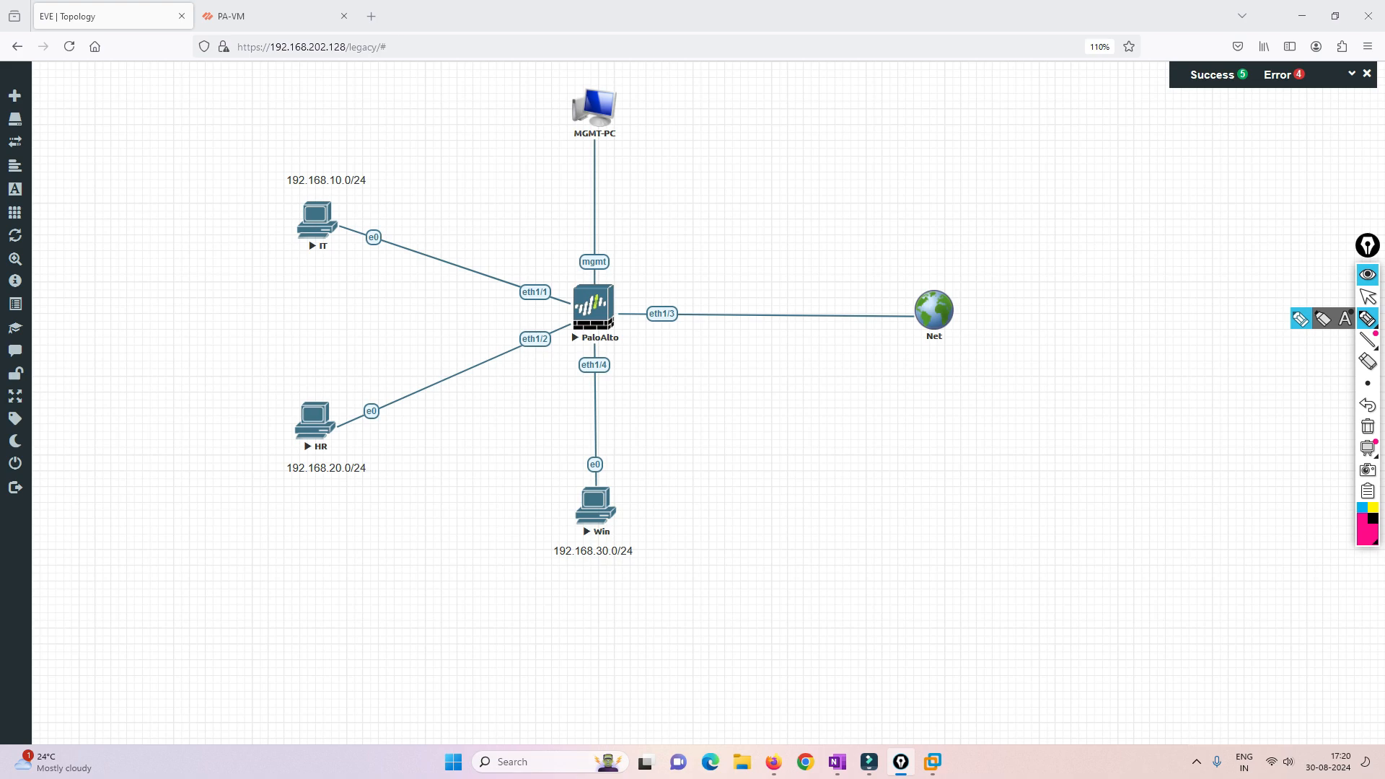
left_click_drag(687, 221, 703, 241)
mouse_move(705, 219)
left_mouse_down()
mouse_move(719, 232)
mouse_move(747, 215)
mouse_move(736, 189)
mouse_move(773, 222)
mouse_move(750, 185)
left_mouse_up()
mouse_move(905, 131)
left_mouse_down()
mouse_move(922, 145)
mouse_move(945, 128)
mouse_move(930, 148)
mouse_move(941, 131)
left_mouse_up()
left_click_drag(966, 98, 969, 110)
mouse_move(996, 69)
left_mouse_down()
mouse_move(889, 186)
mouse_move(892, 113)
left_mouse_up()
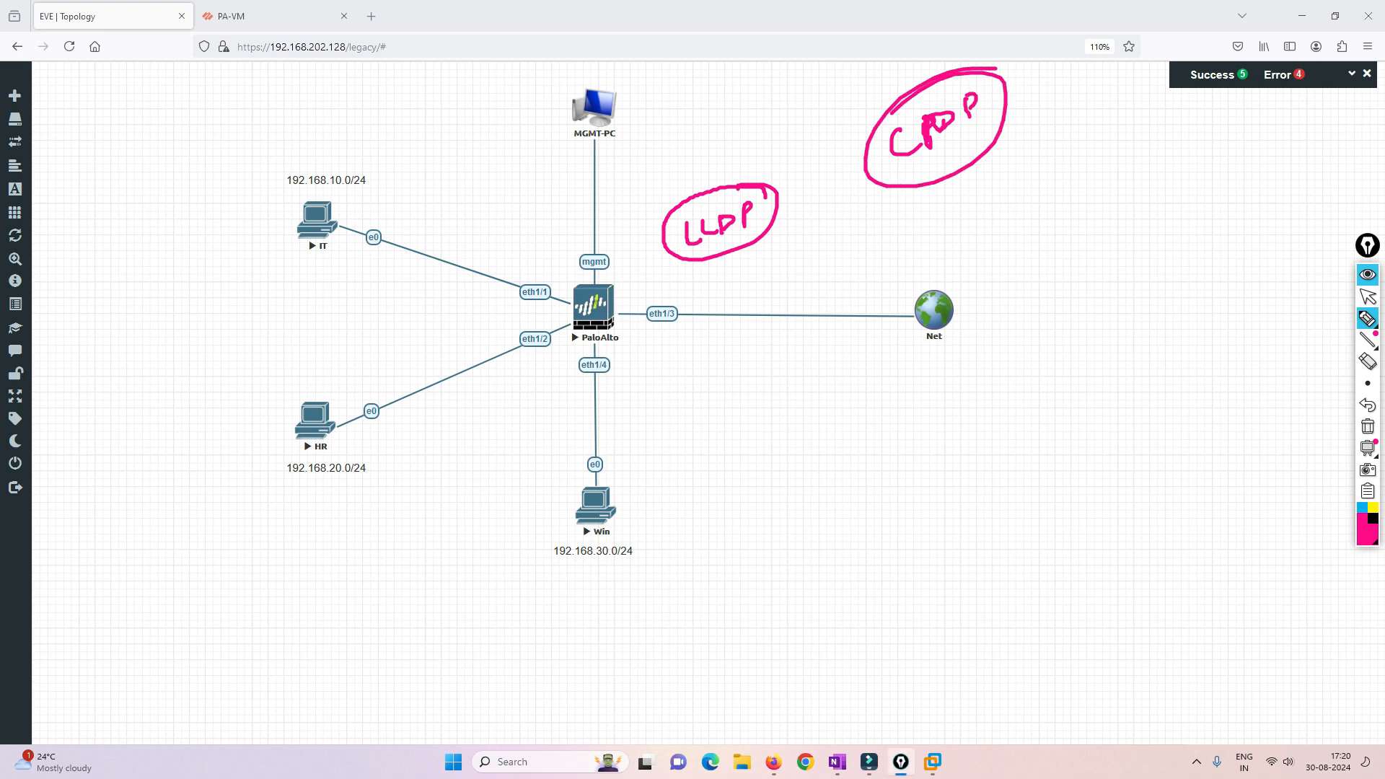
- Label the circled CDP note as Cisco and the circled LLDP note as open
mouse_move(904, 61)
left_mouse_down()
mouse_move(893, 81)
mouse_move(914, 77)
left_mouse_up()
mouse_move(935, 55)
left_mouse_down()
mouse_move(927, 70)
mouse_move(965, 44)
left_mouse_up()
left_click_drag(702, 167, 695, 175)
mouse_move(709, 155)
left_mouse_down()
mouse_move(713, 176)
mouse_move(720, 159)
left_mouse_up()
left_click_drag(725, 153, 734, 147)
mouse_move(738, 154)
left_mouse_down()
mouse_move(746, 141)
mouse_move(759, 151)
left_mouse_up()
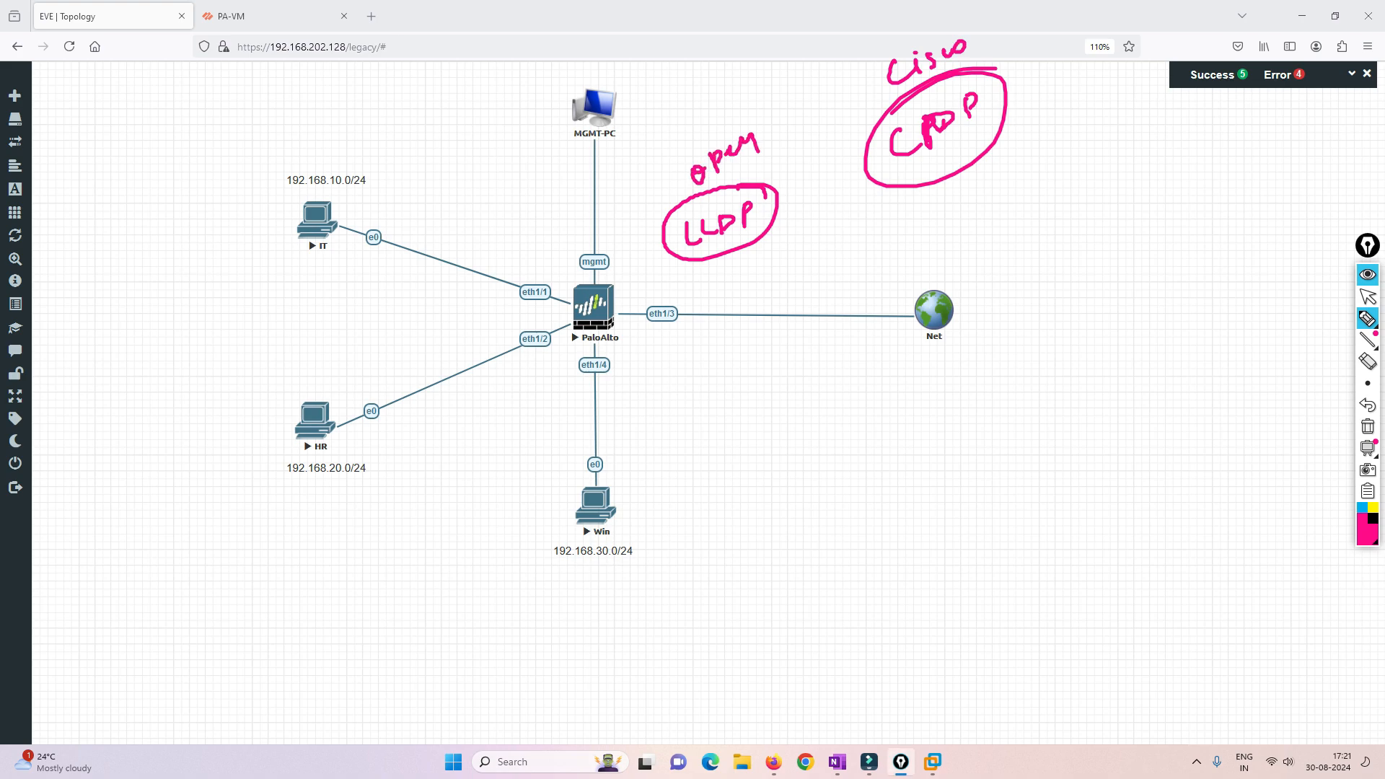
- Sketch a neighbouring device on the IT link joined to the PaloAlto firewall, circle the firewall, and clear all annotations
mouse_move(574, 304)
left_mouse_down()
mouse_move(479, 280)
mouse_move(480, 302)
left_mouse_up()
left_click_drag(481, 252, 498, 298)
left_click_drag(767, 211, 791, 201)
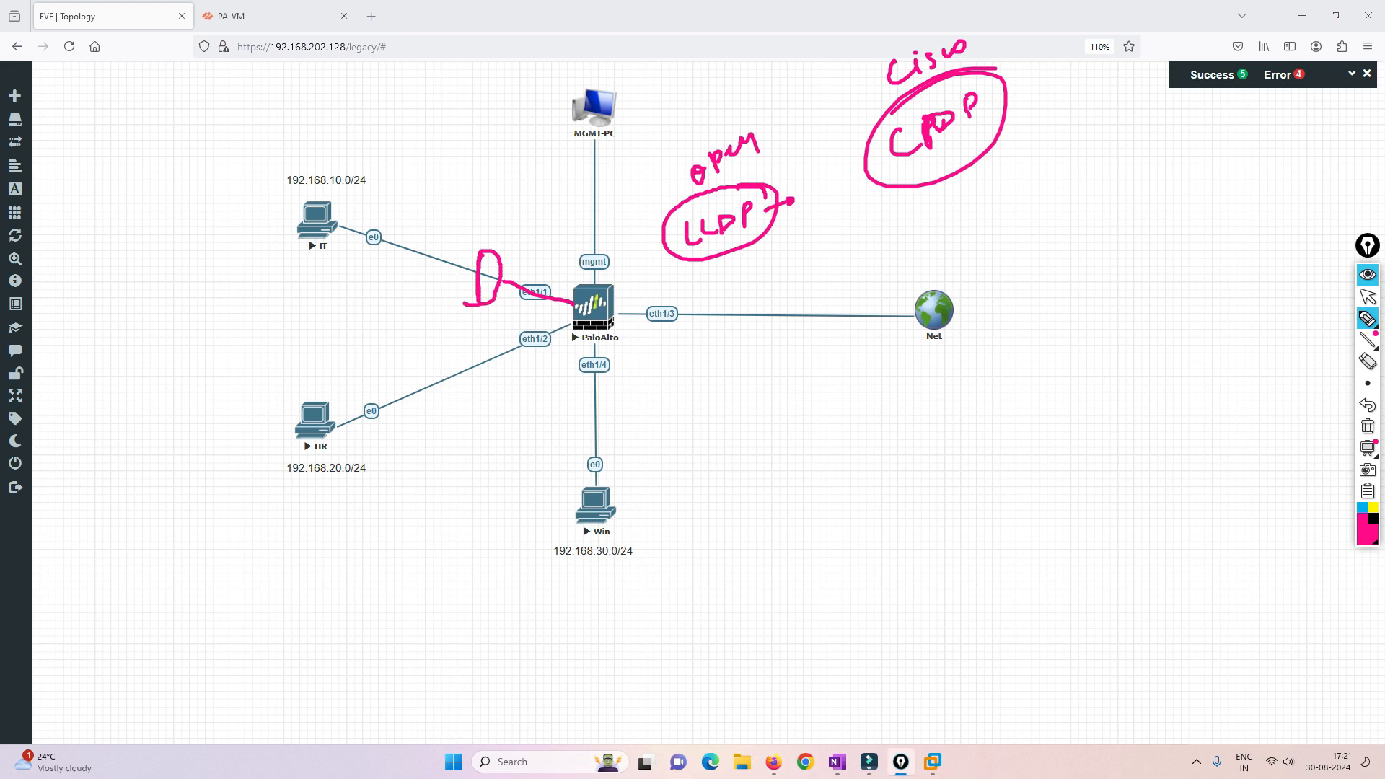
mouse_move(591, 287)
left_mouse_down()
mouse_move(611, 312)
mouse_move(590, 288)
left_mouse_up()
left_click_drag(482, 253, 565, 306)
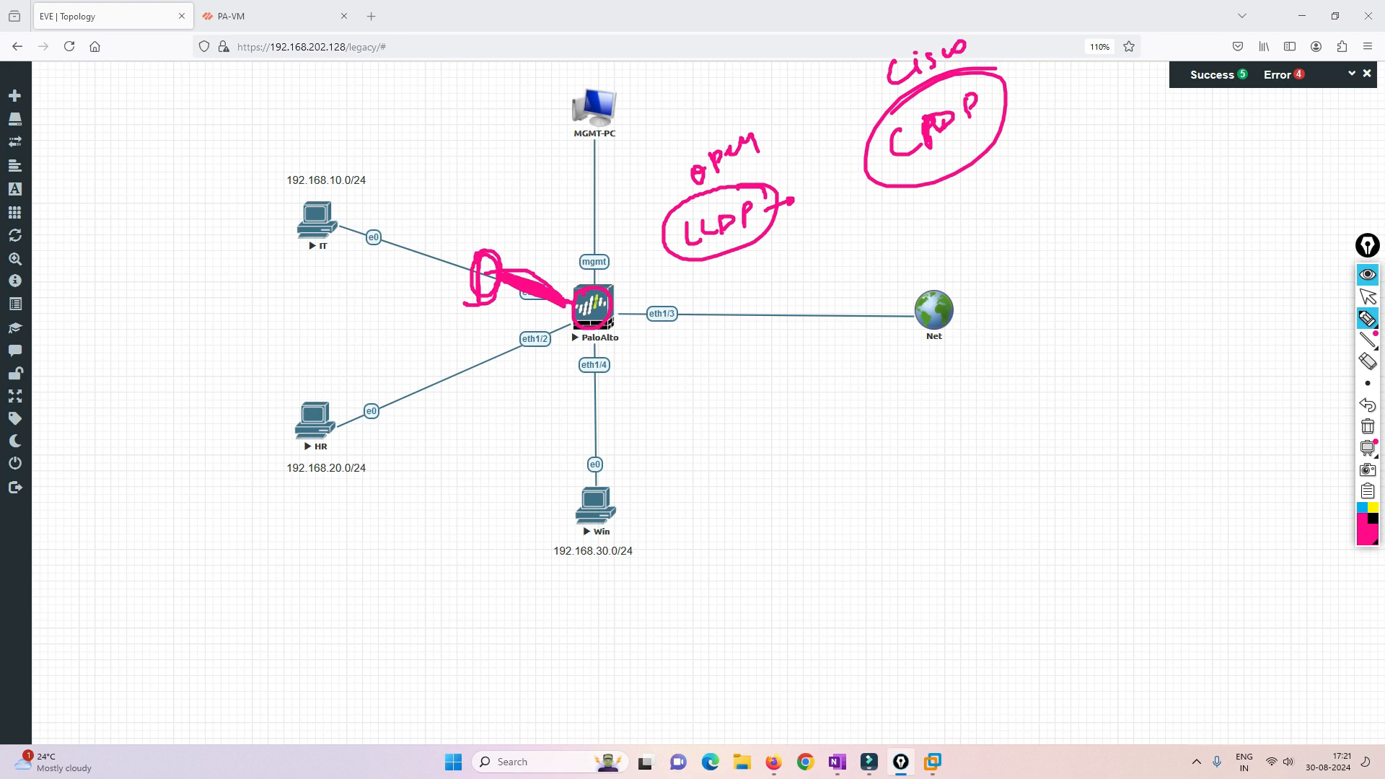
left_click(1368, 426)
left_click(1368, 297)
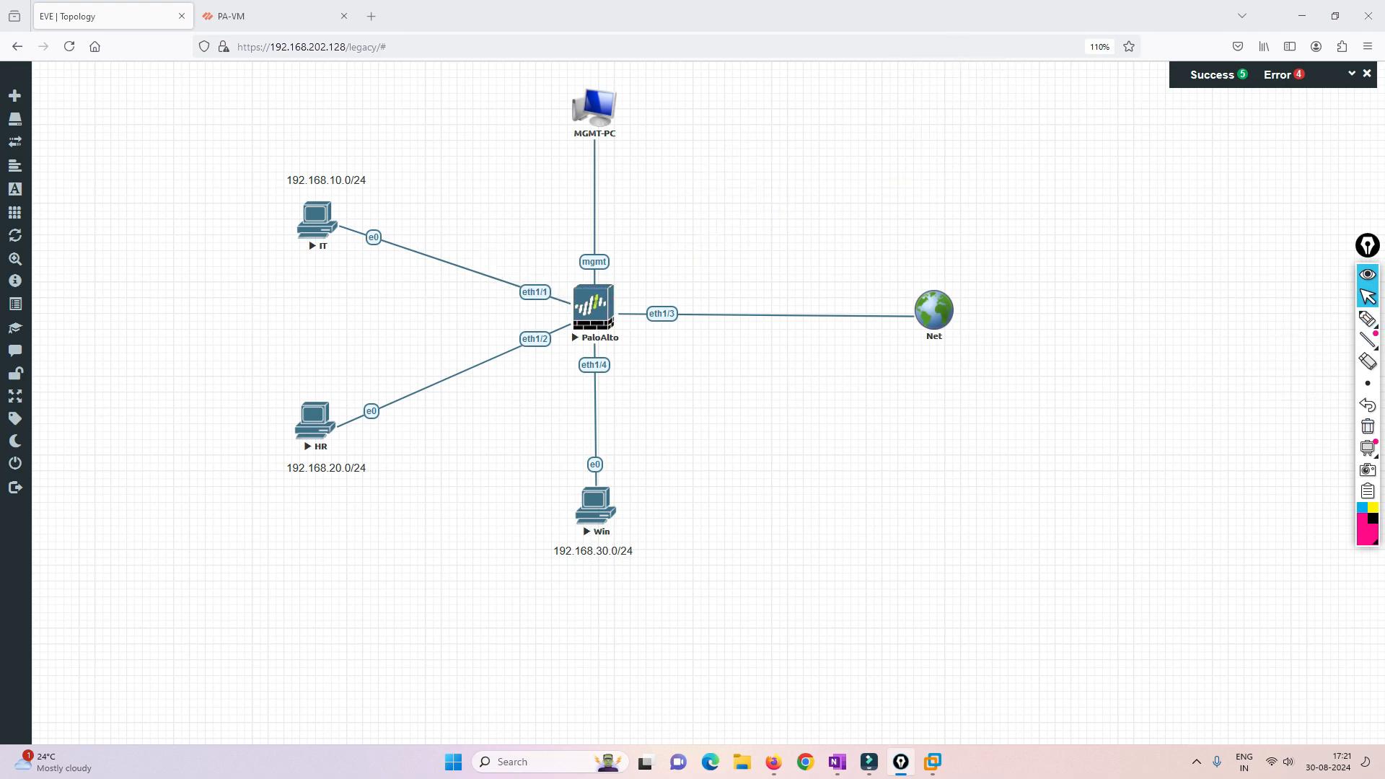
- Review ethernet1/1's DDNS, management profile, IPv4 and zone assignment settings in PA-VM, and save the interface configuration
left_click(270, 16)
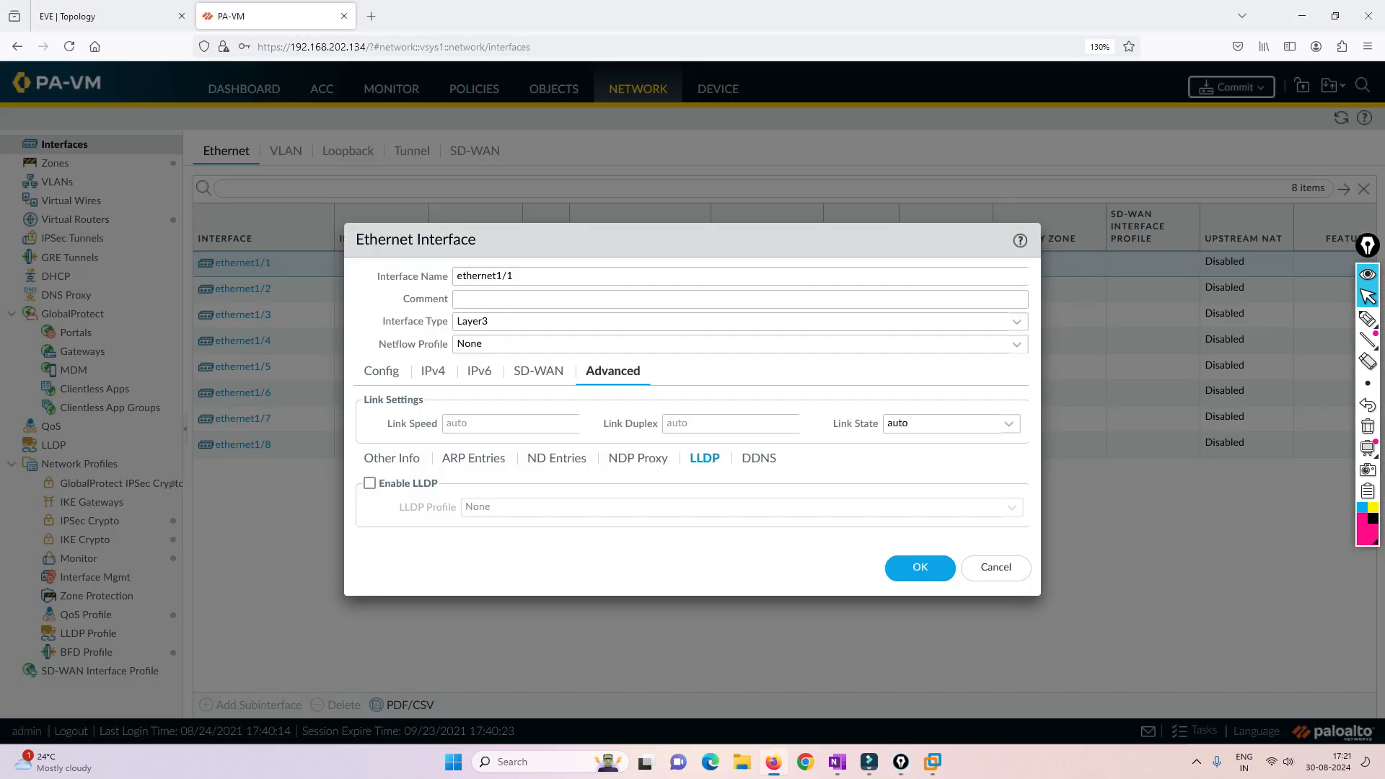
left_click(760, 459)
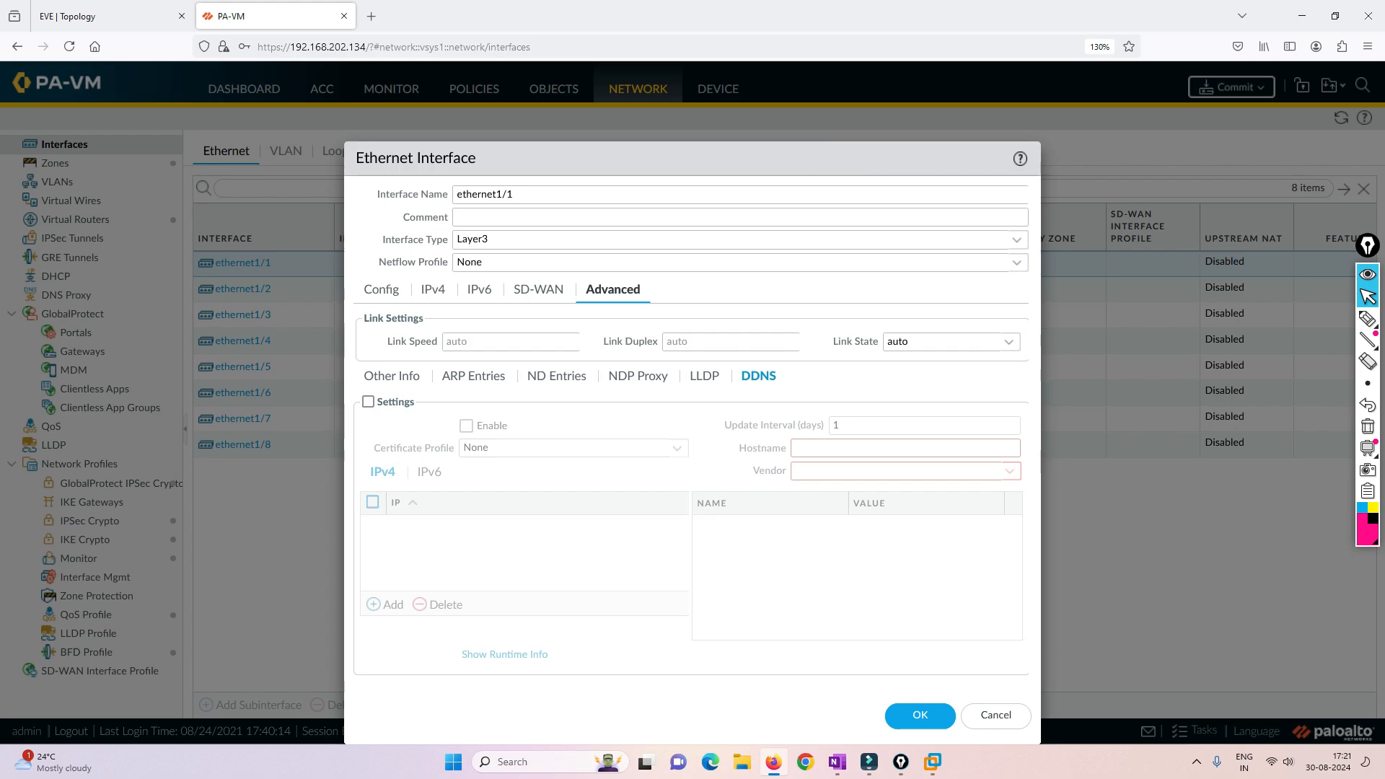
left_click(392, 377)
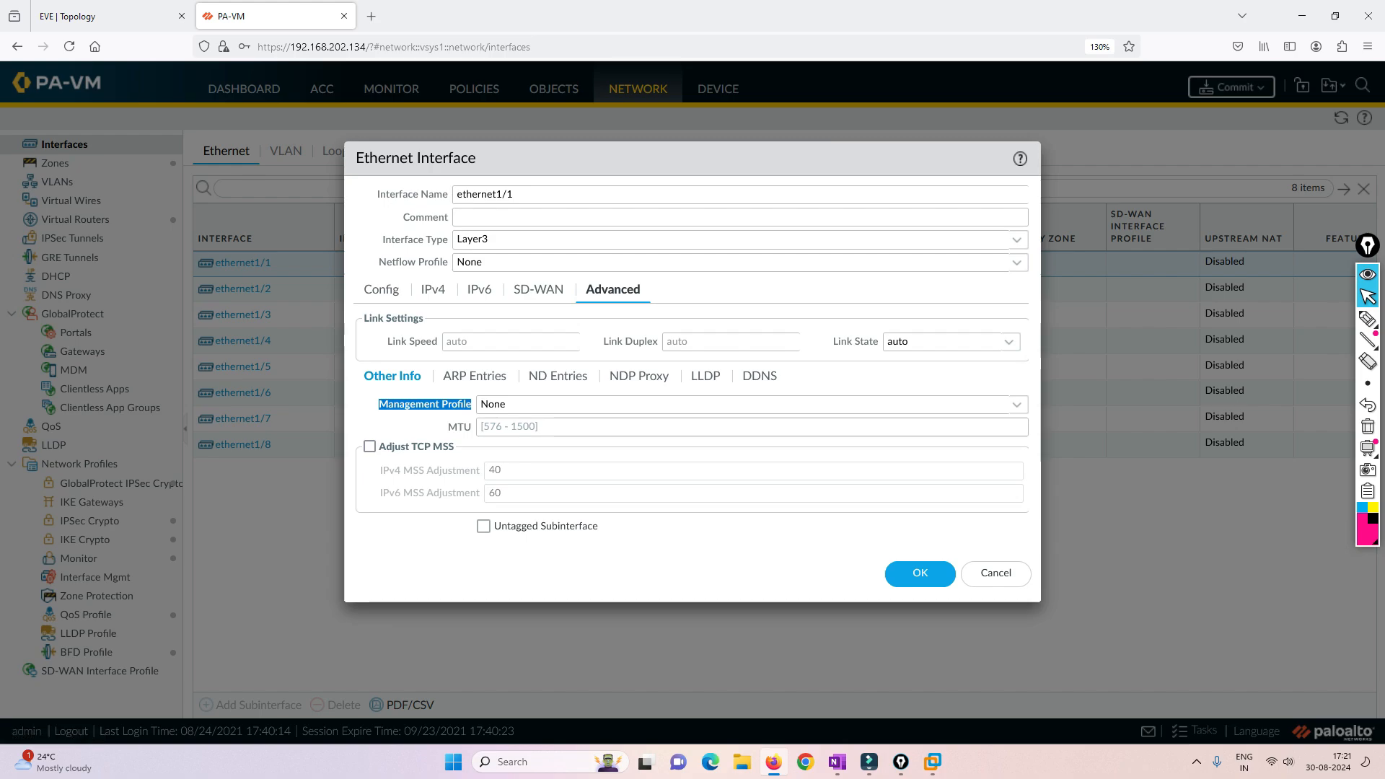
left_click(433, 291)
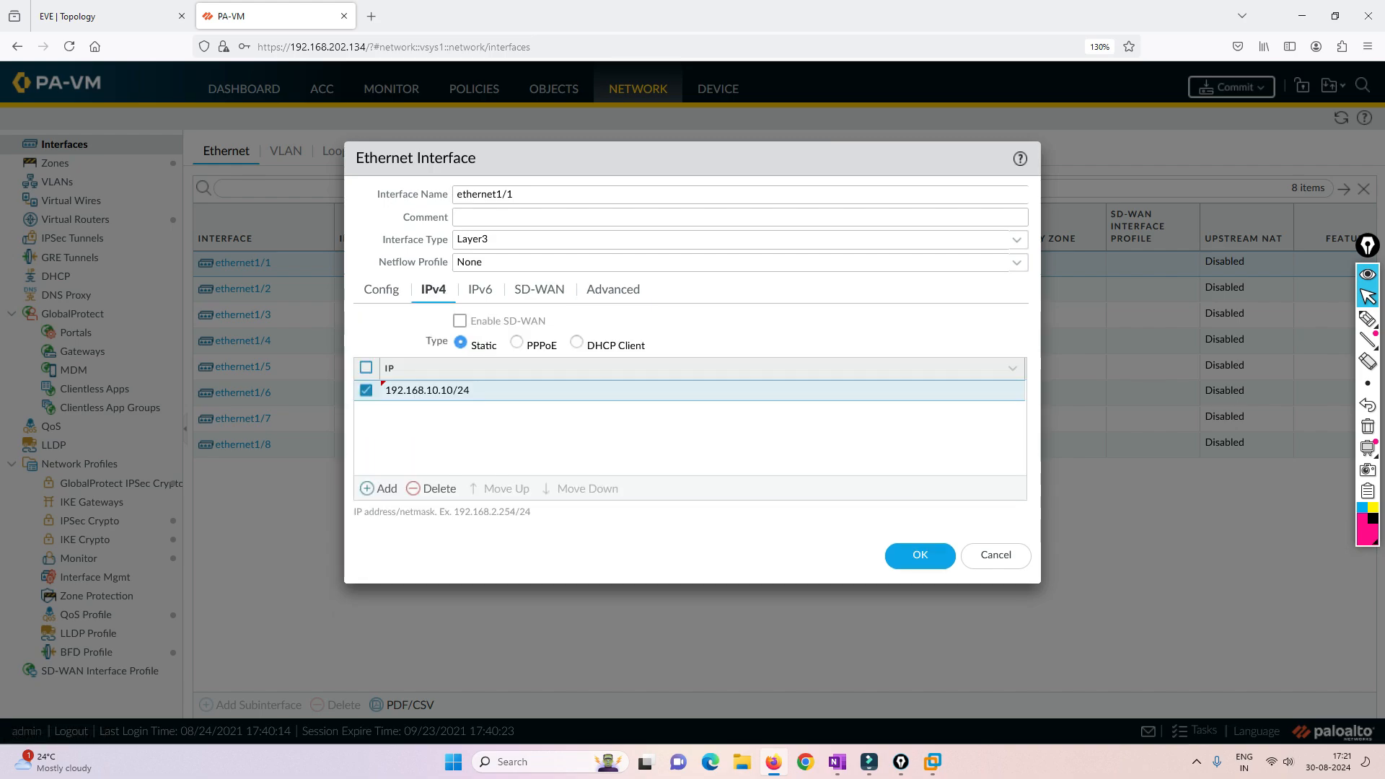
left_click(381, 290)
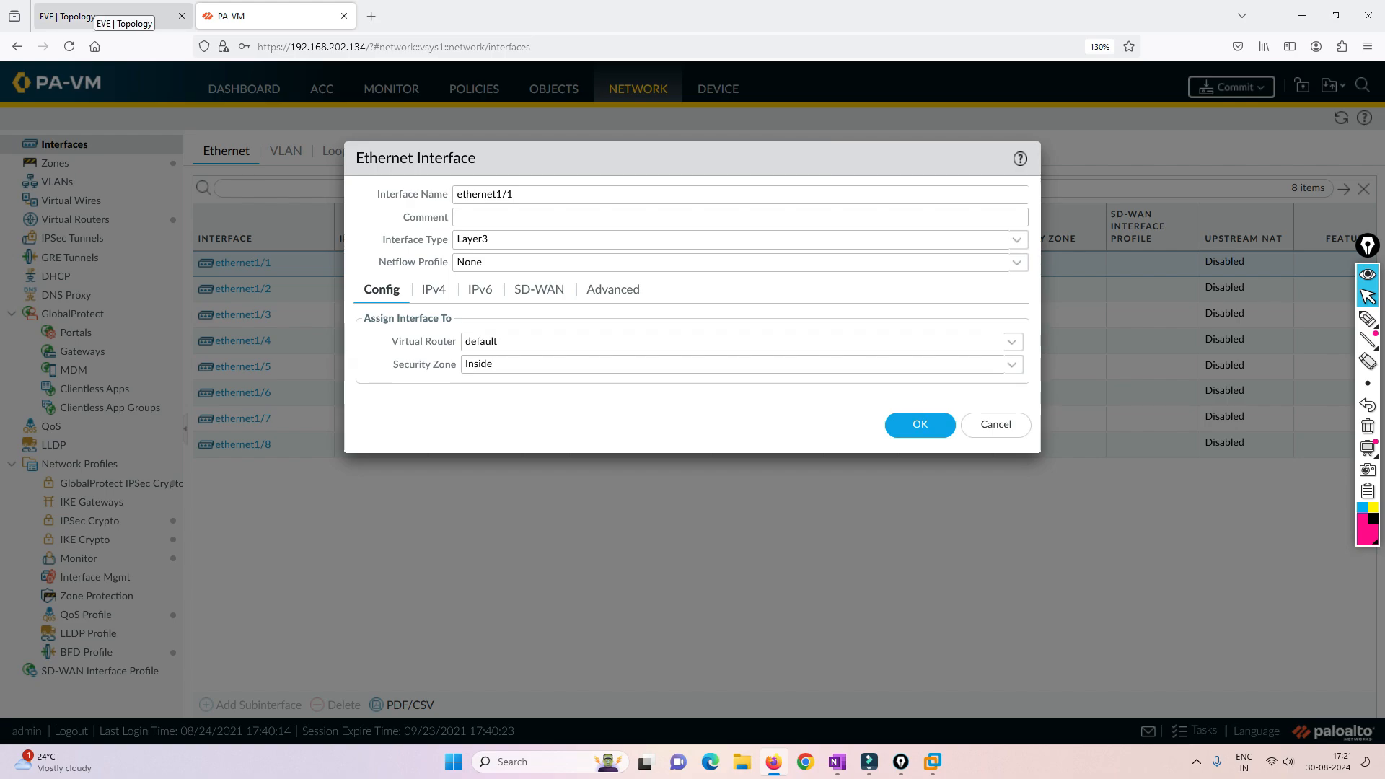
left_click(920, 424)
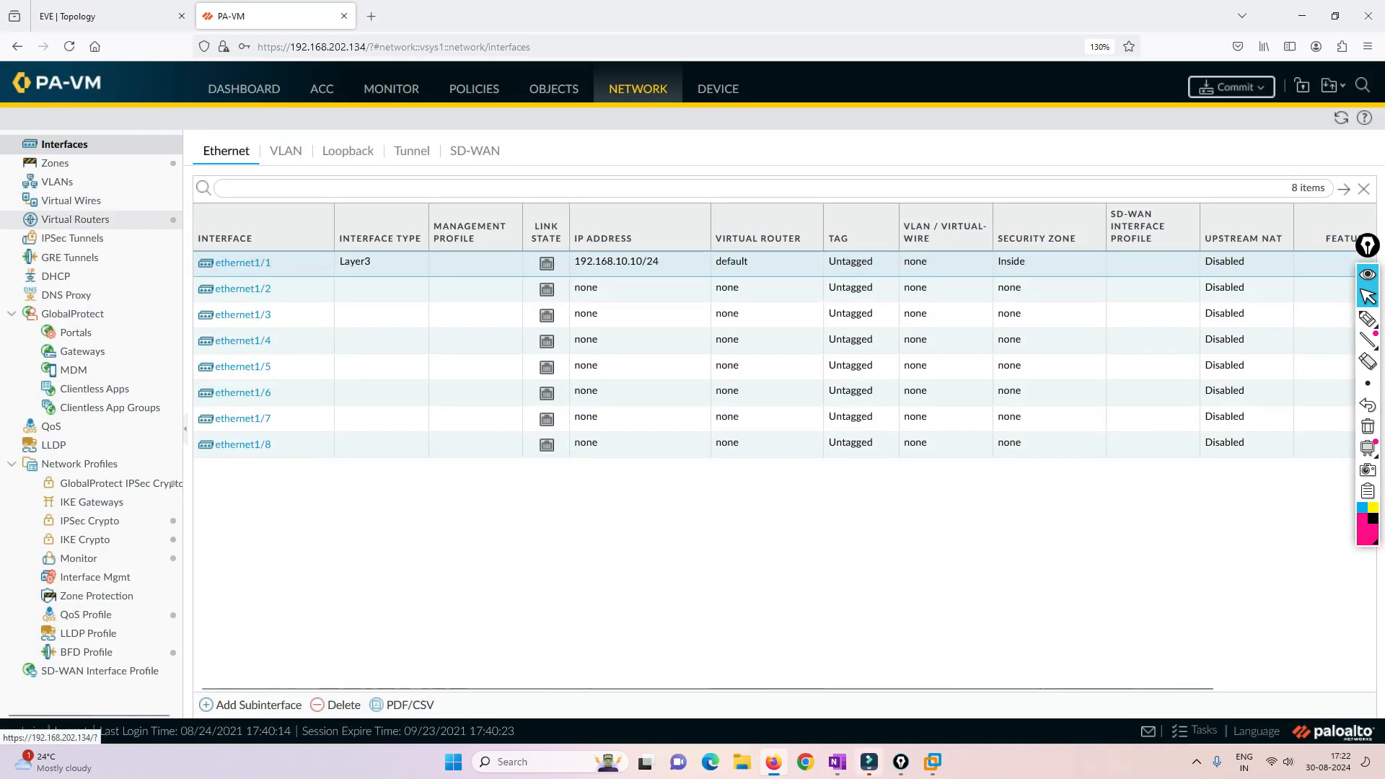
- Rename the default virtual router to VR1 and save it
left_click(75, 220)
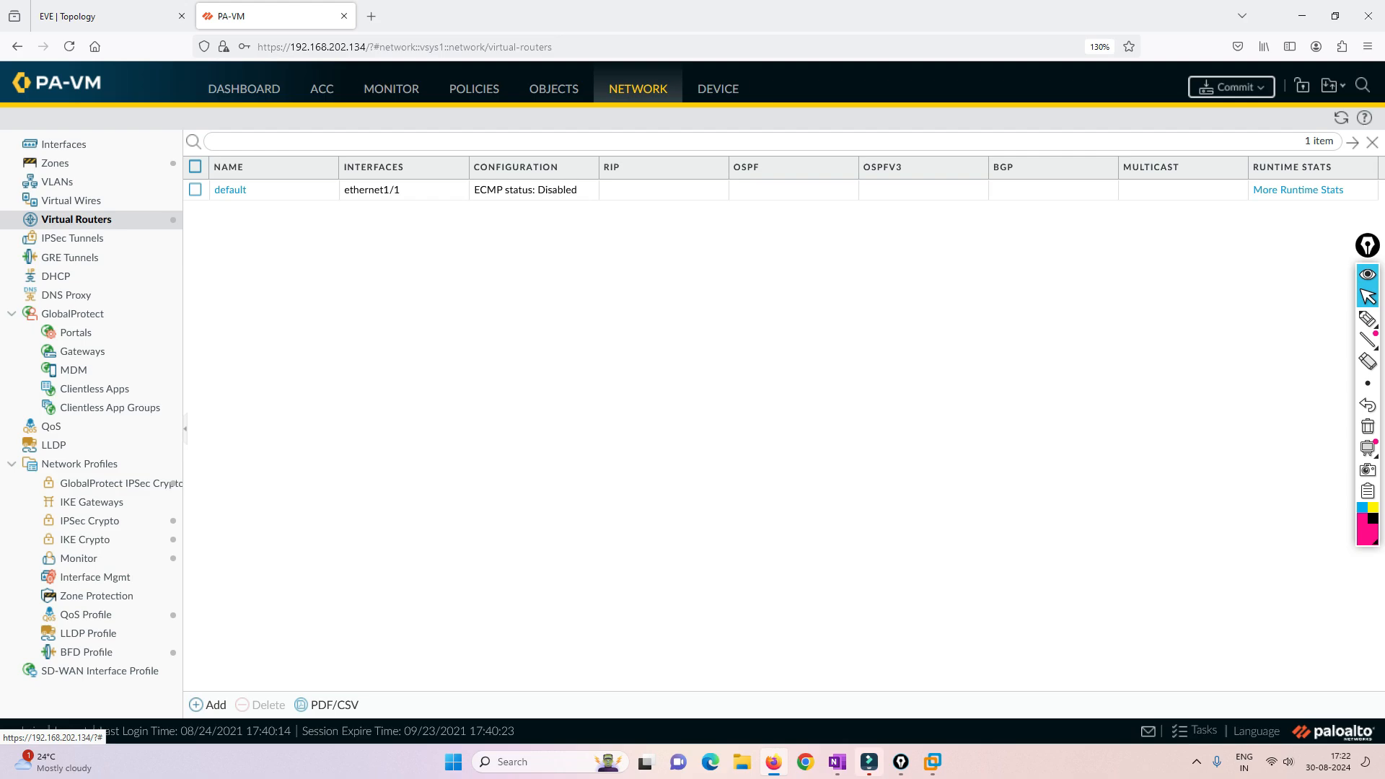
left_click(231, 190)
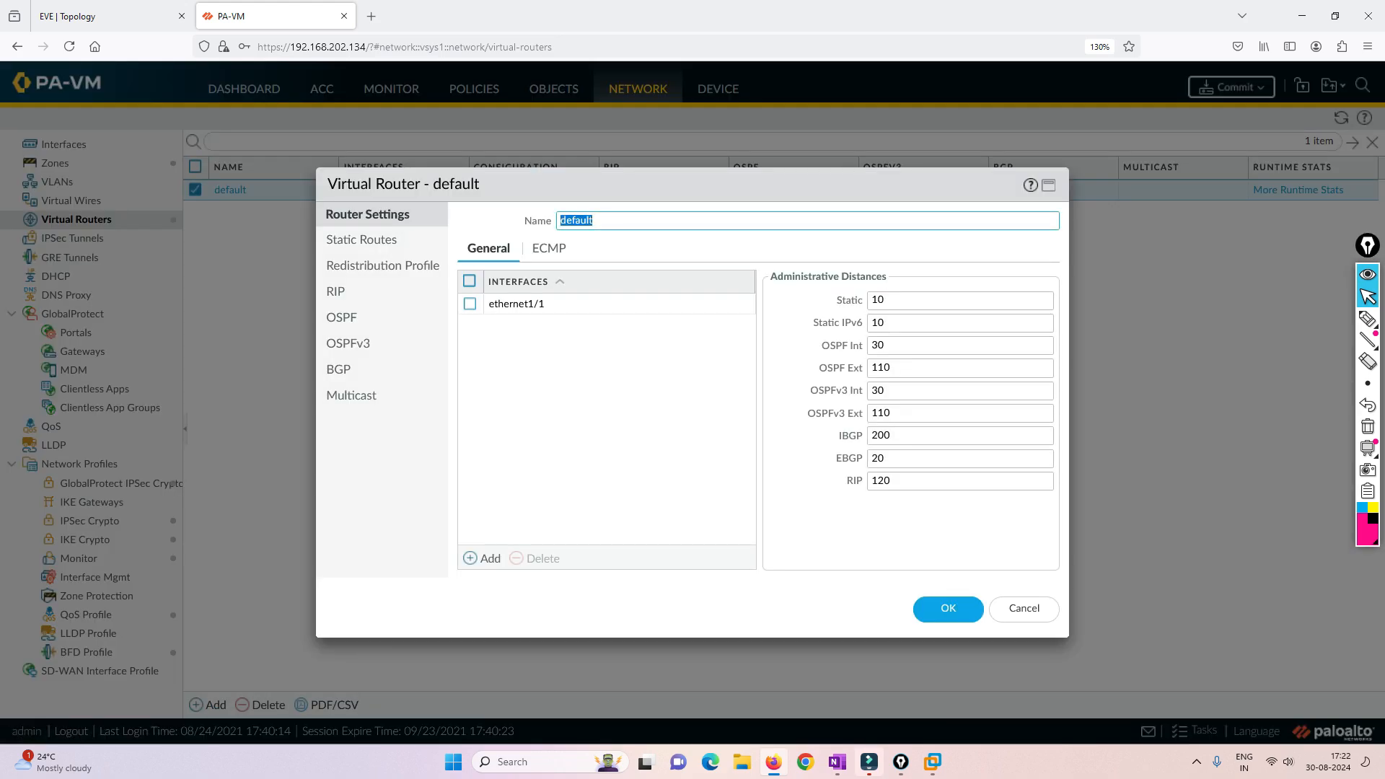
type("VR1")
left_click(949, 608)
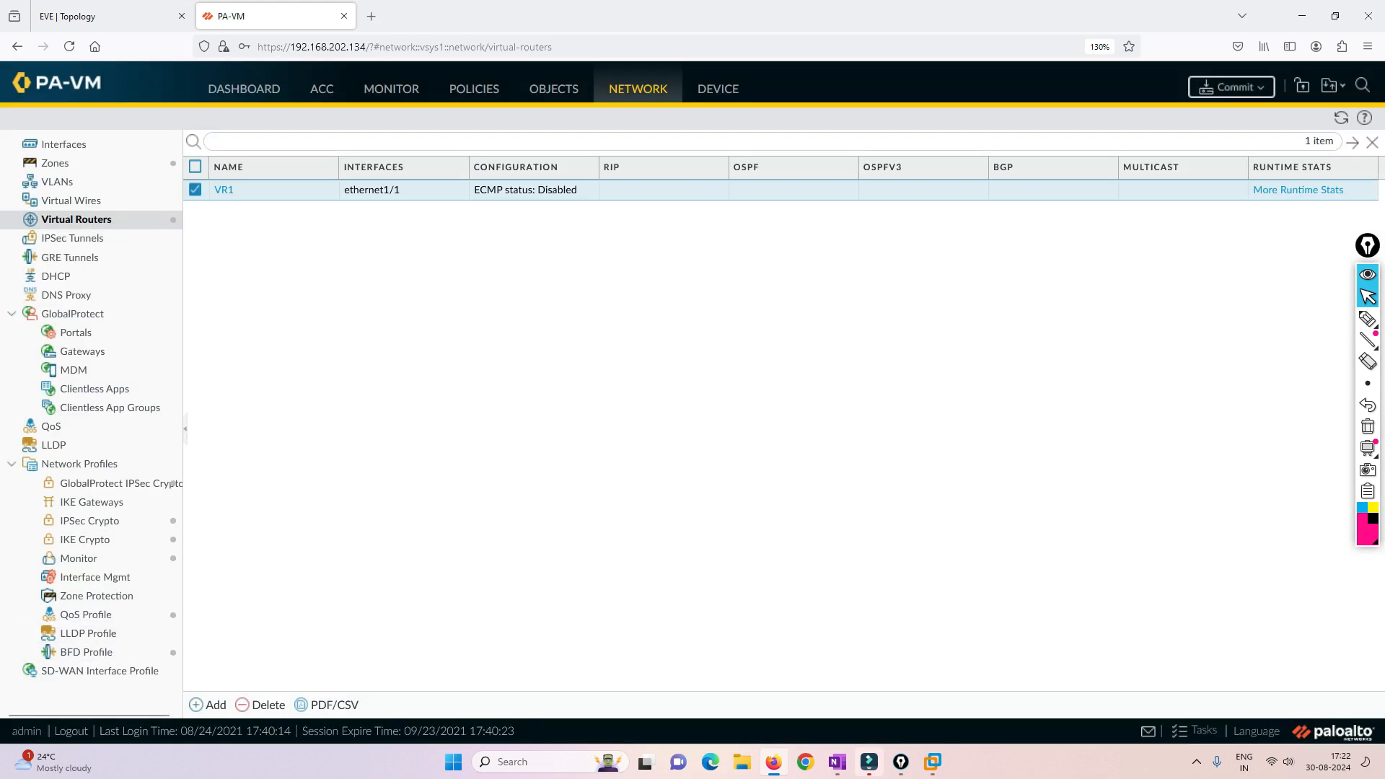
- Add a second virtual router named VR2 without any interfaces
left_click(208, 705)
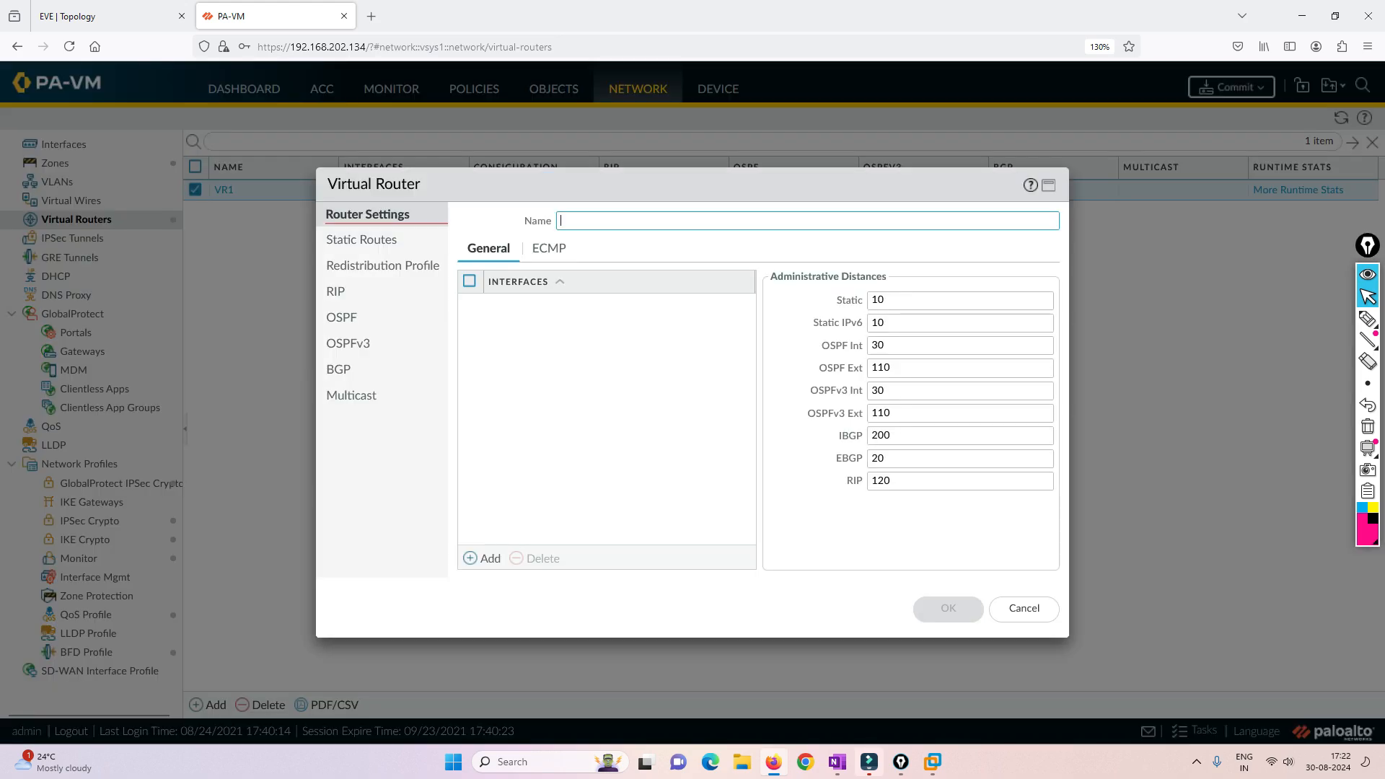
type("VR2")
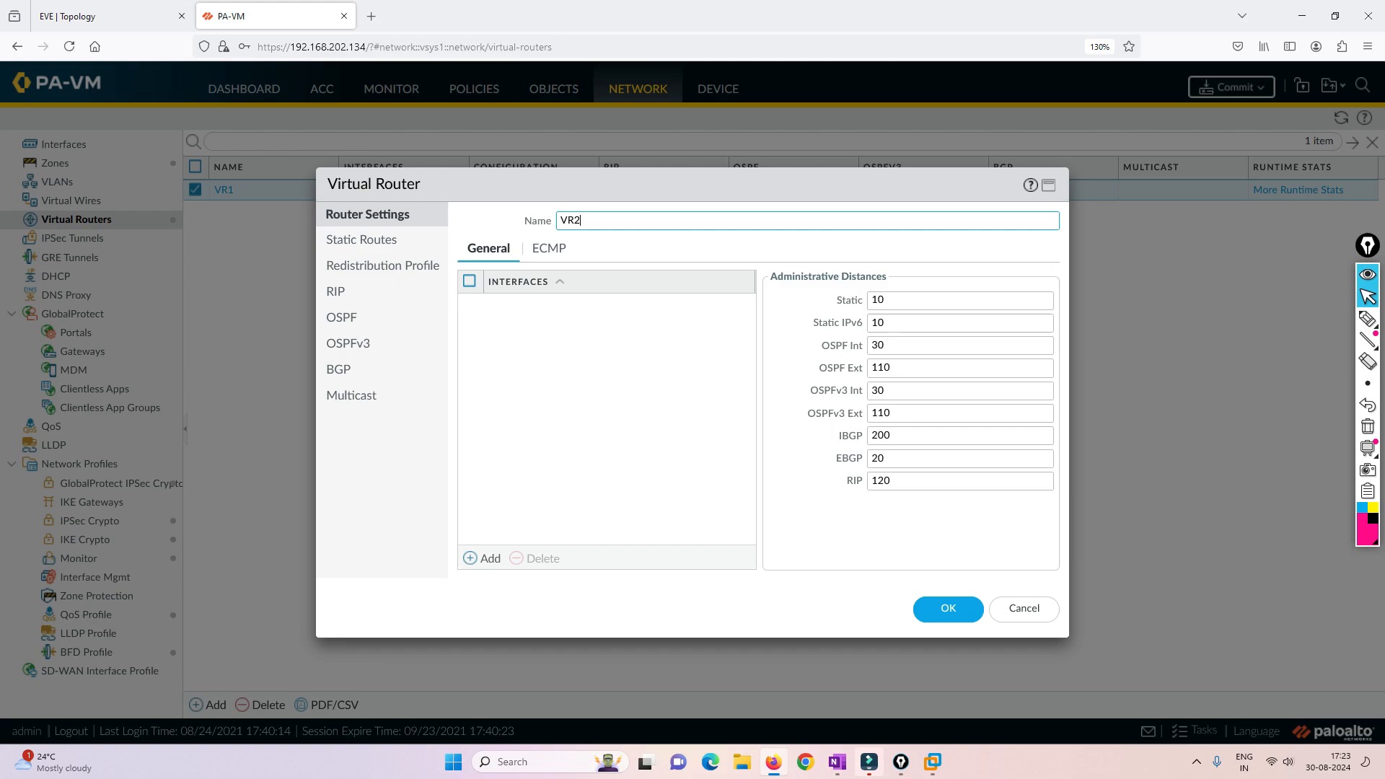
left_click(949, 609)
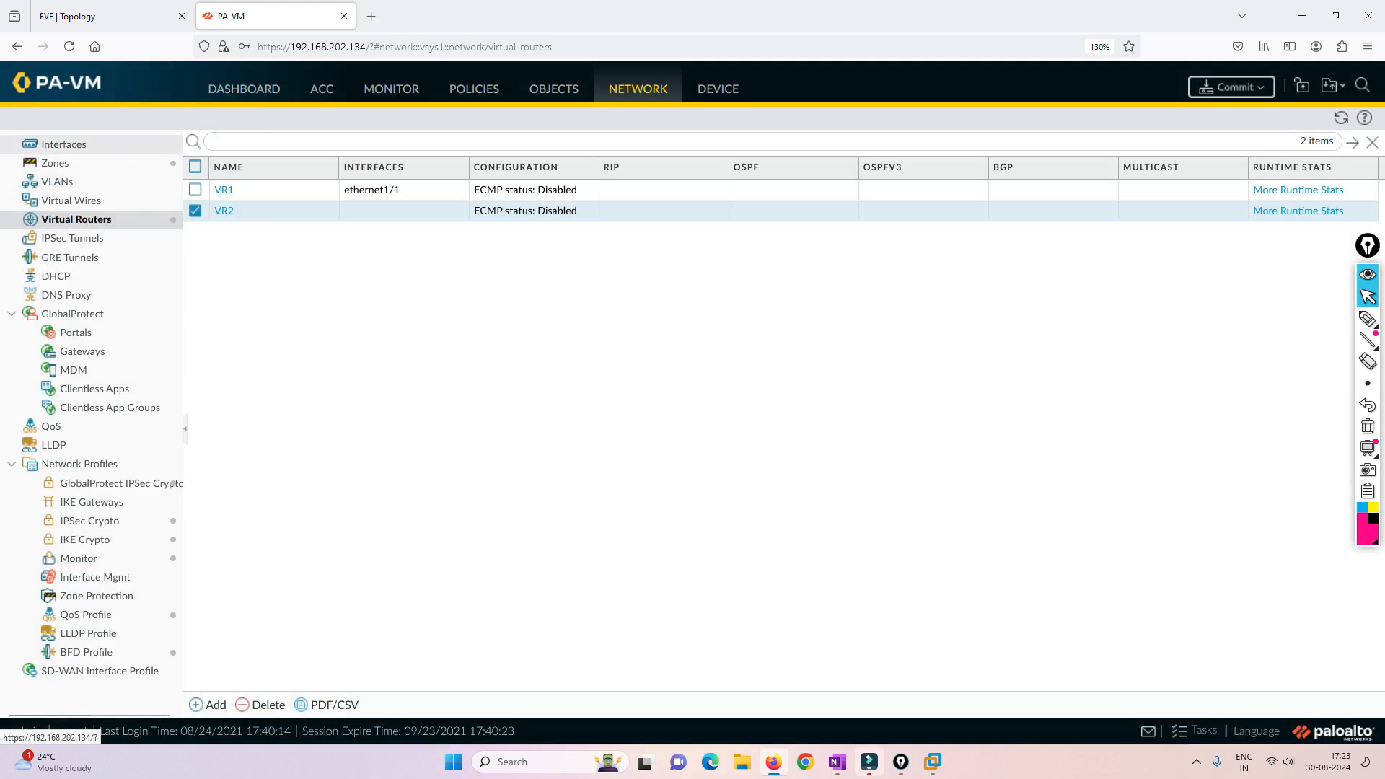
- Make ethernet1/3 a Layer3 interface and assign it to virtual router VR1
left_click(63, 144)
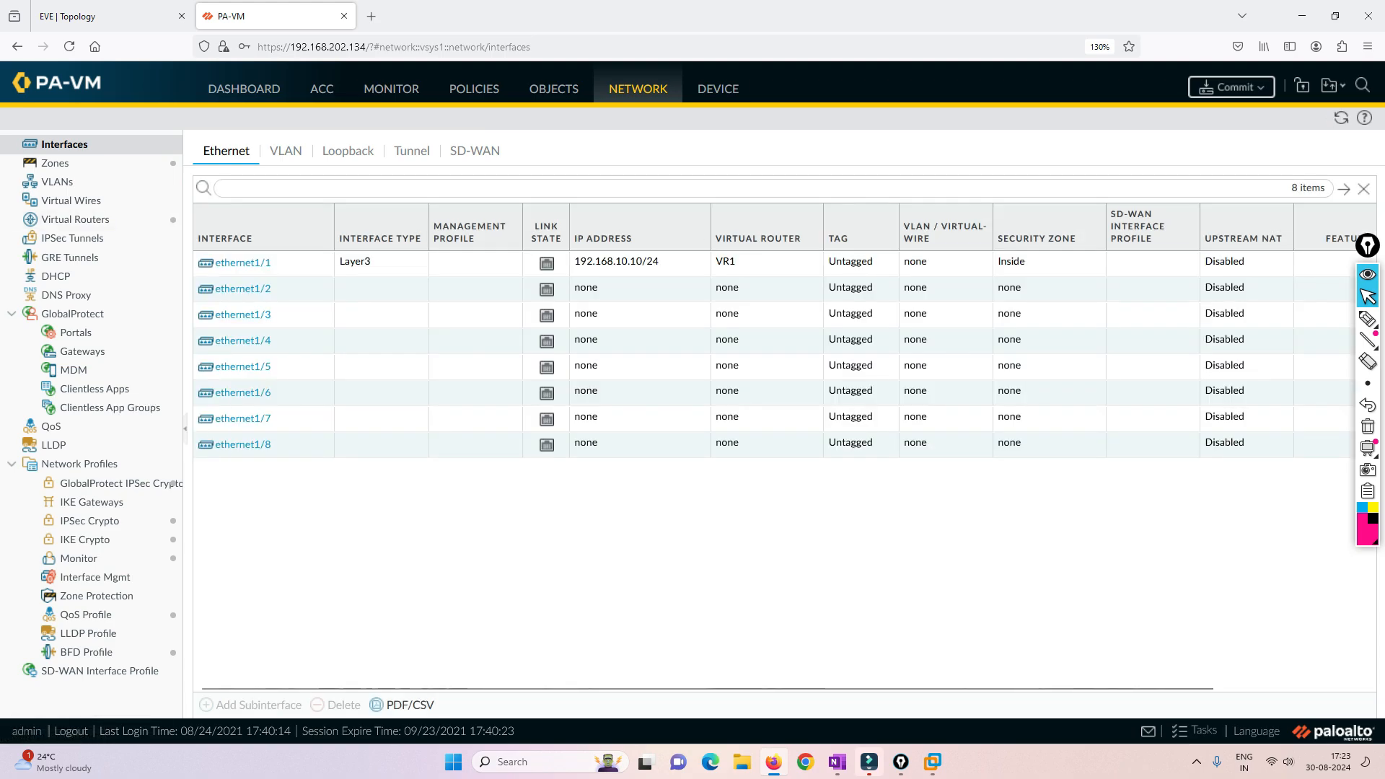
left_click(106, 16)
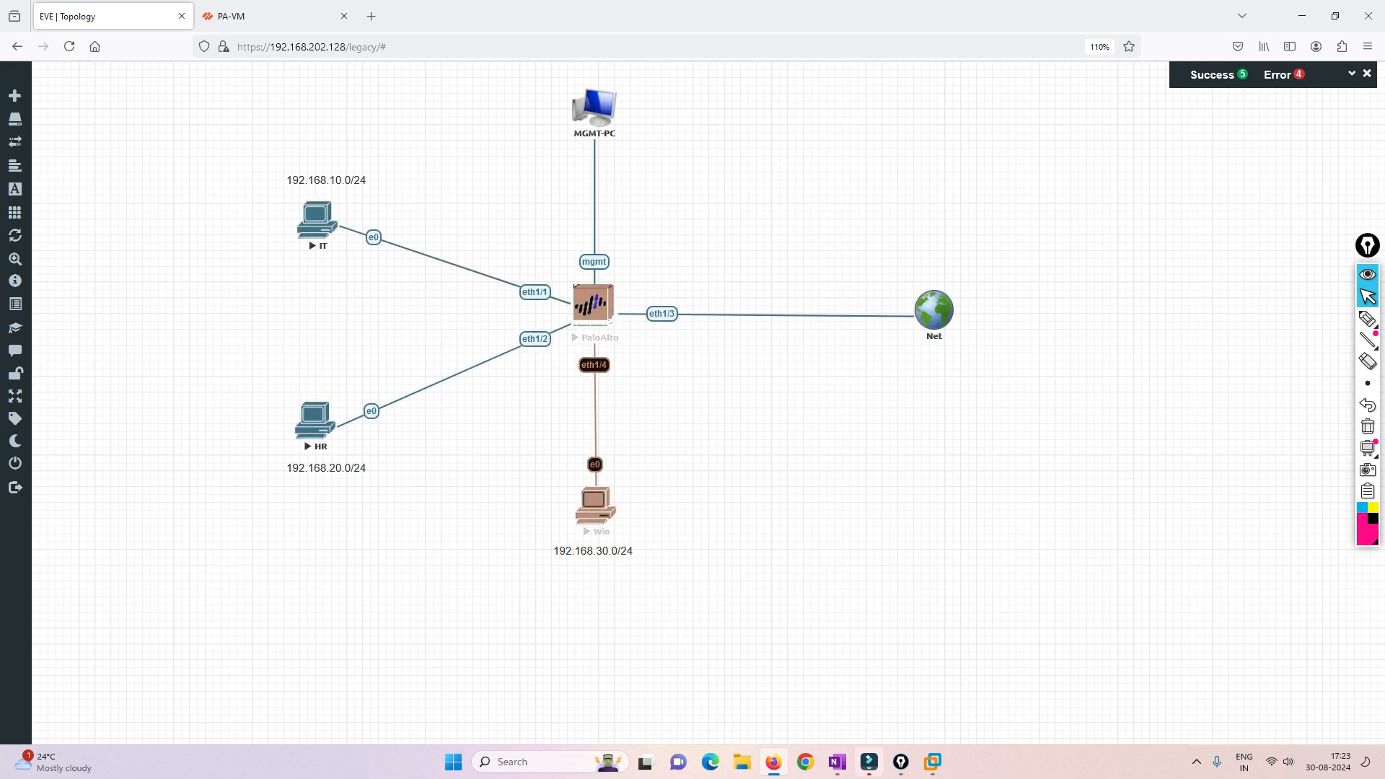
left_click(267, 16)
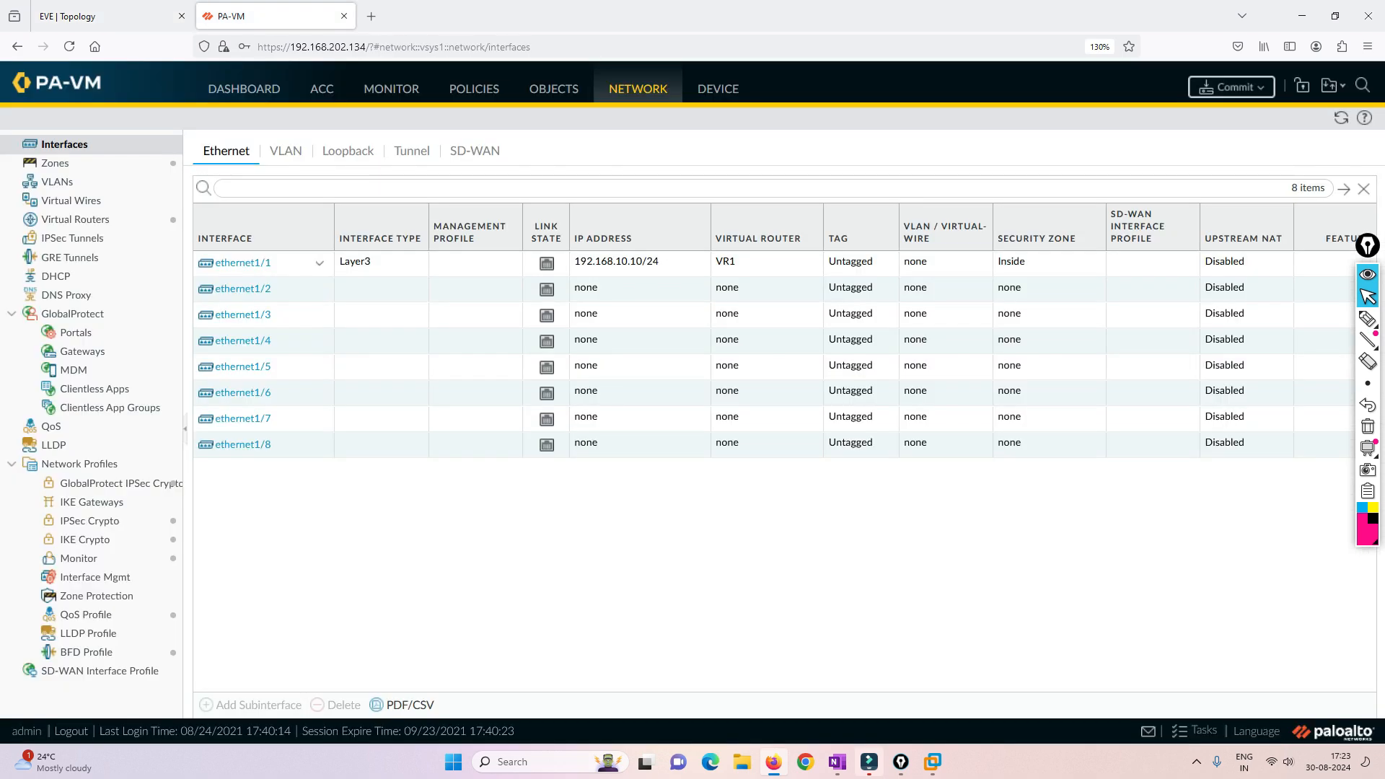
left_click(243, 315)
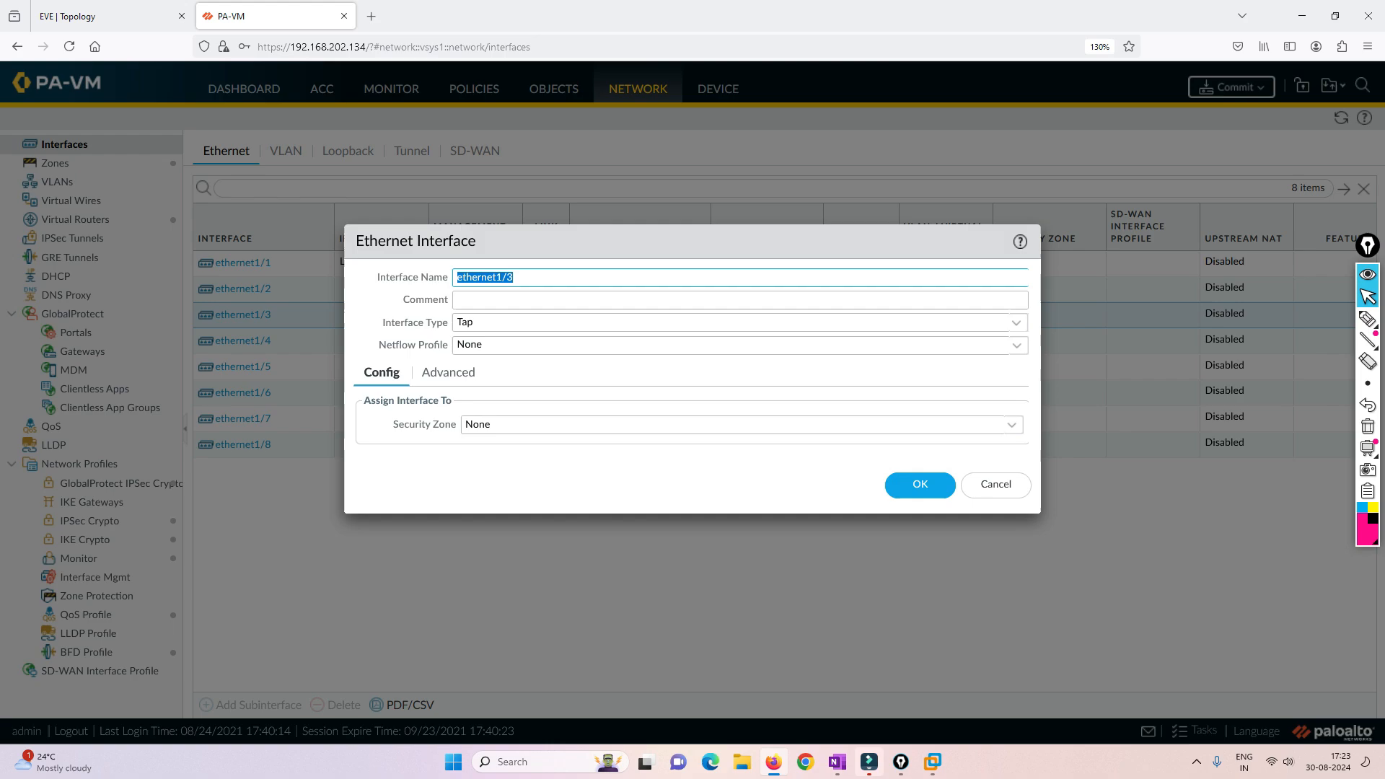
left_click(534, 322)
left_click(505, 429)
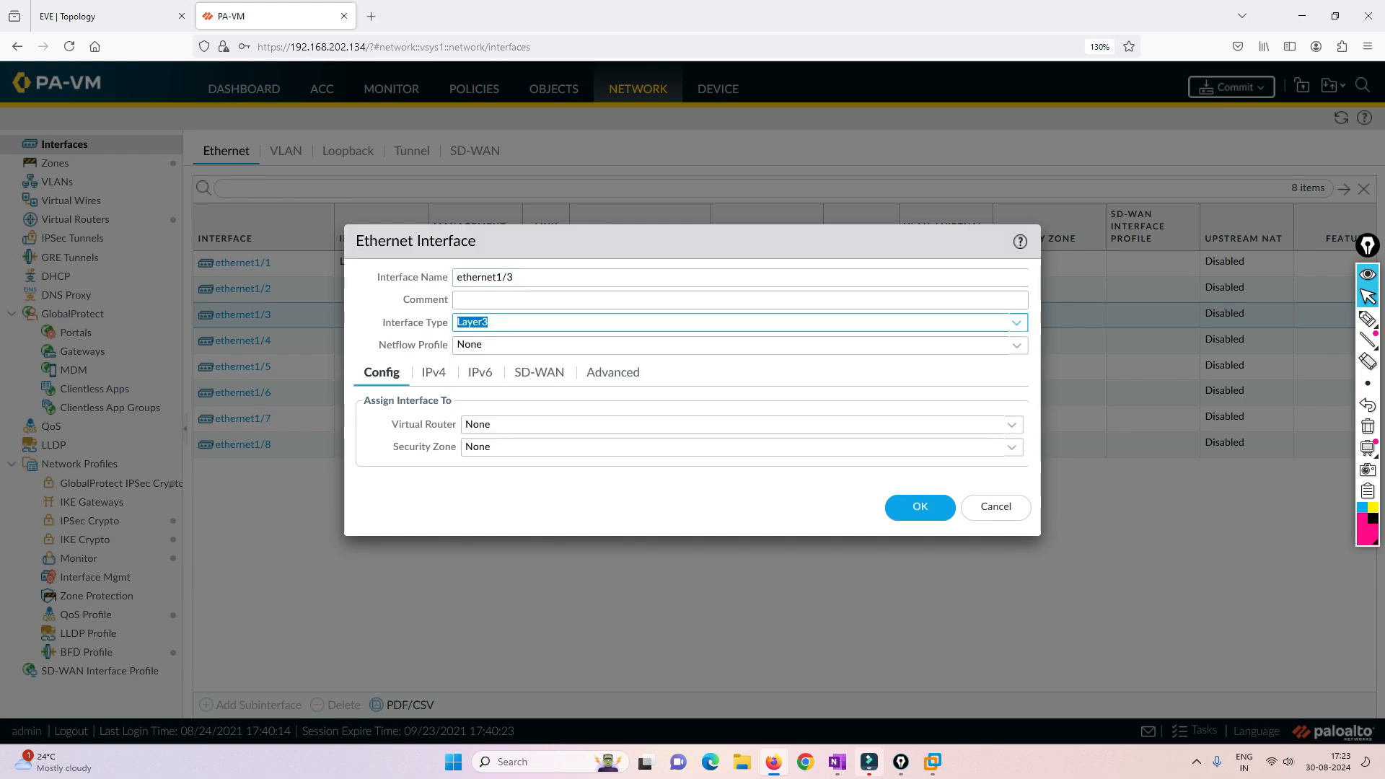
left_click(519, 425)
left_click(505, 469)
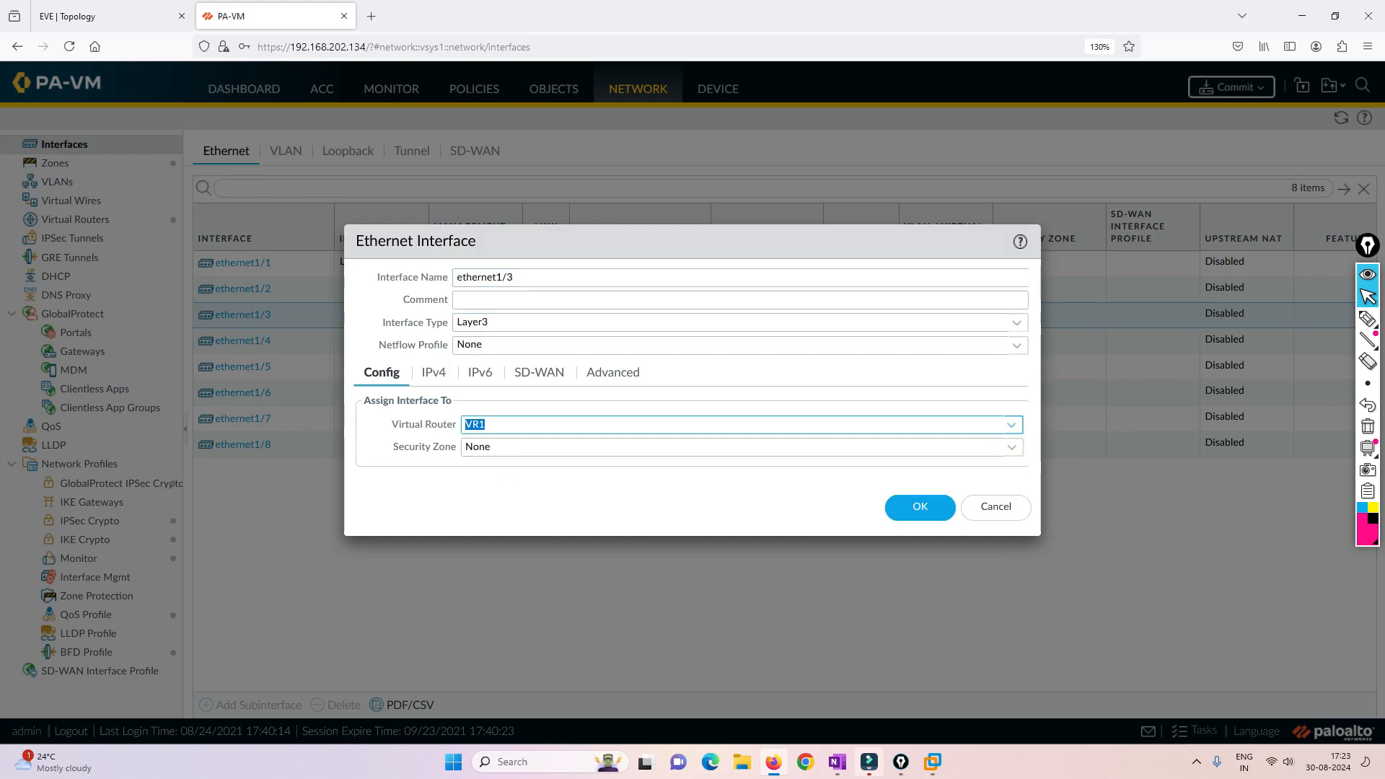
key("Tab")
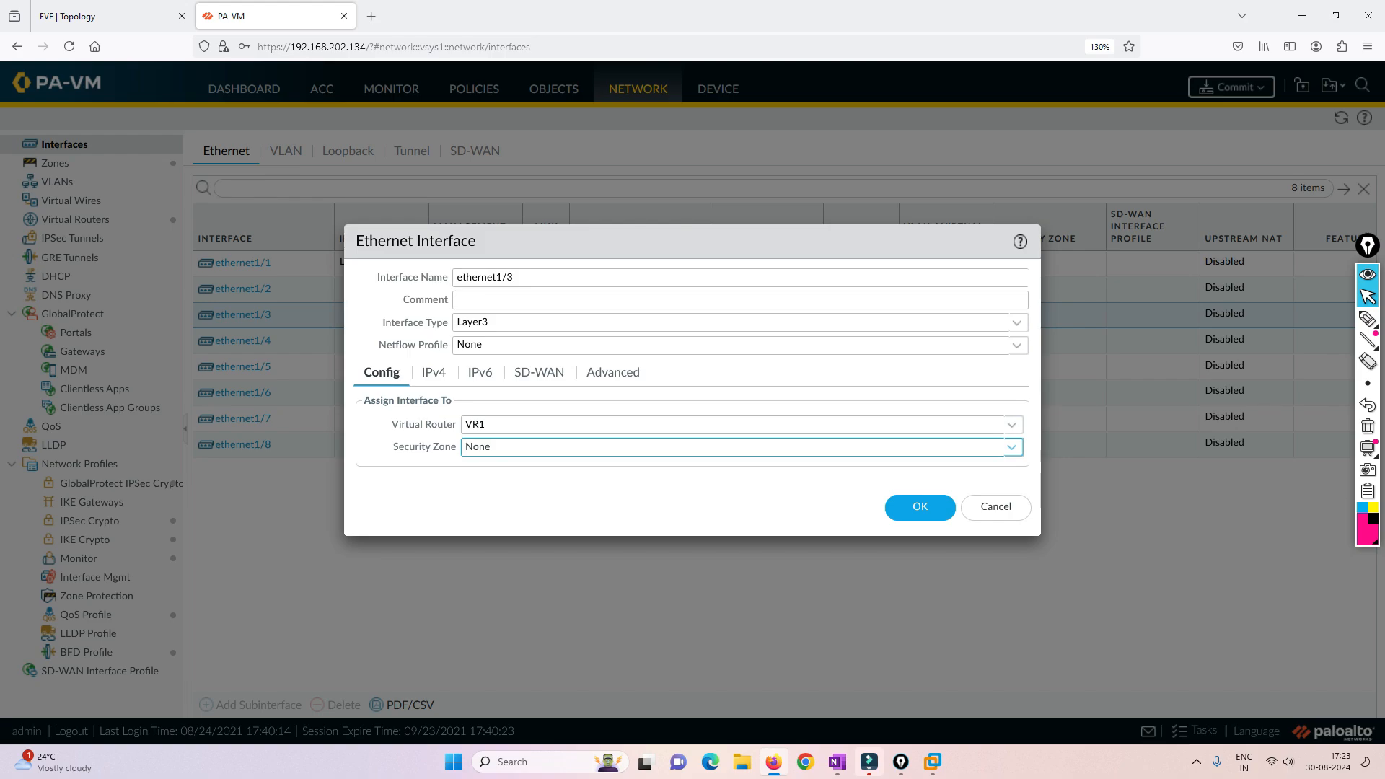
- Create a new Layer3 security zone named Outside for ethernet1/3
left_click(519, 447)
left_click(514, 513)
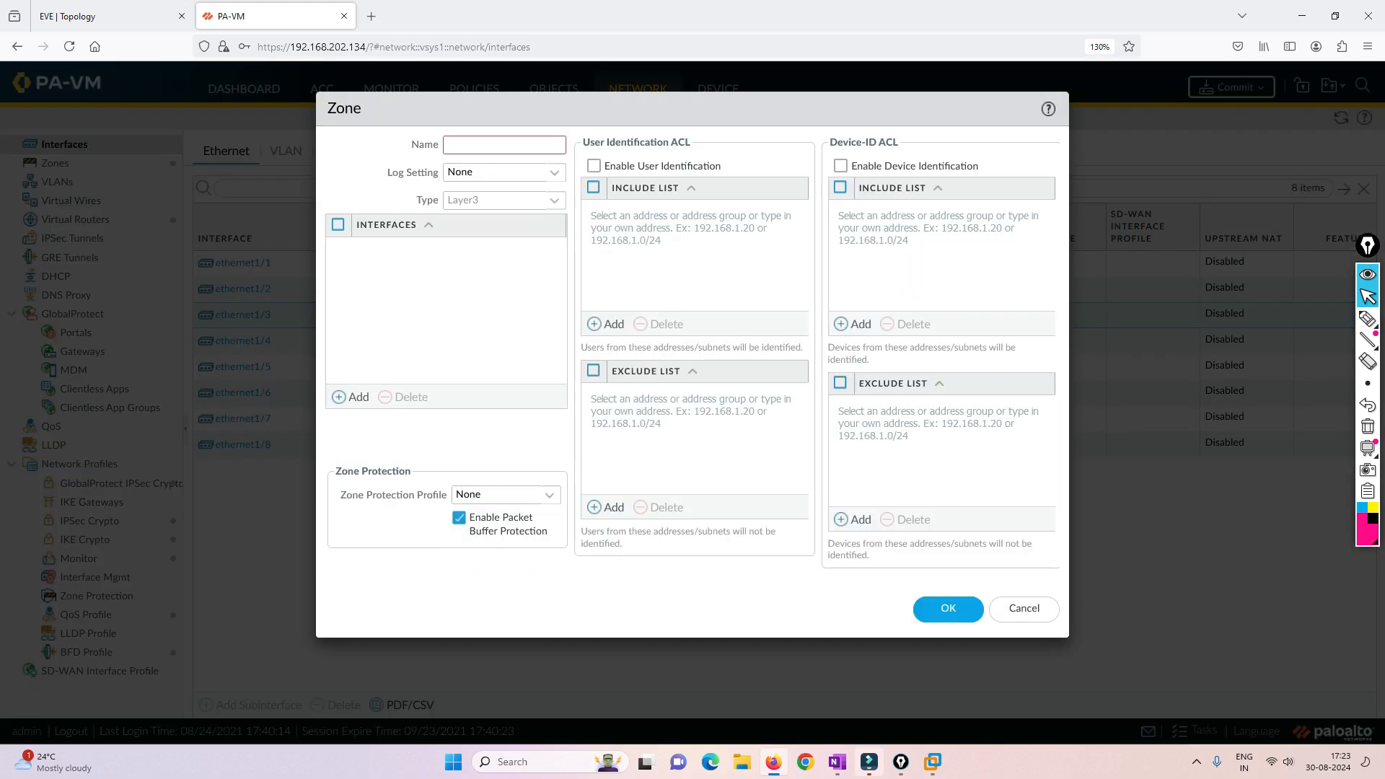
type("Outside")
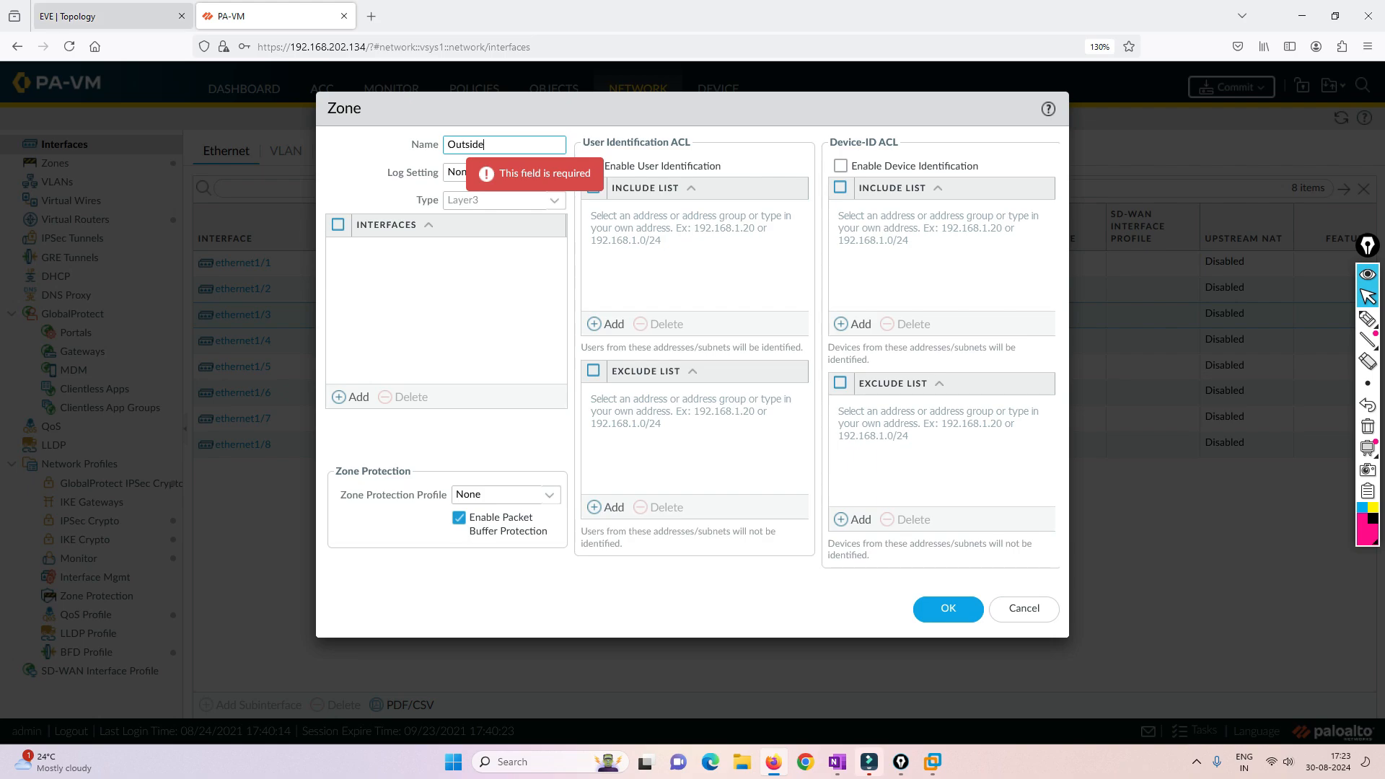
left_click(108, 16)
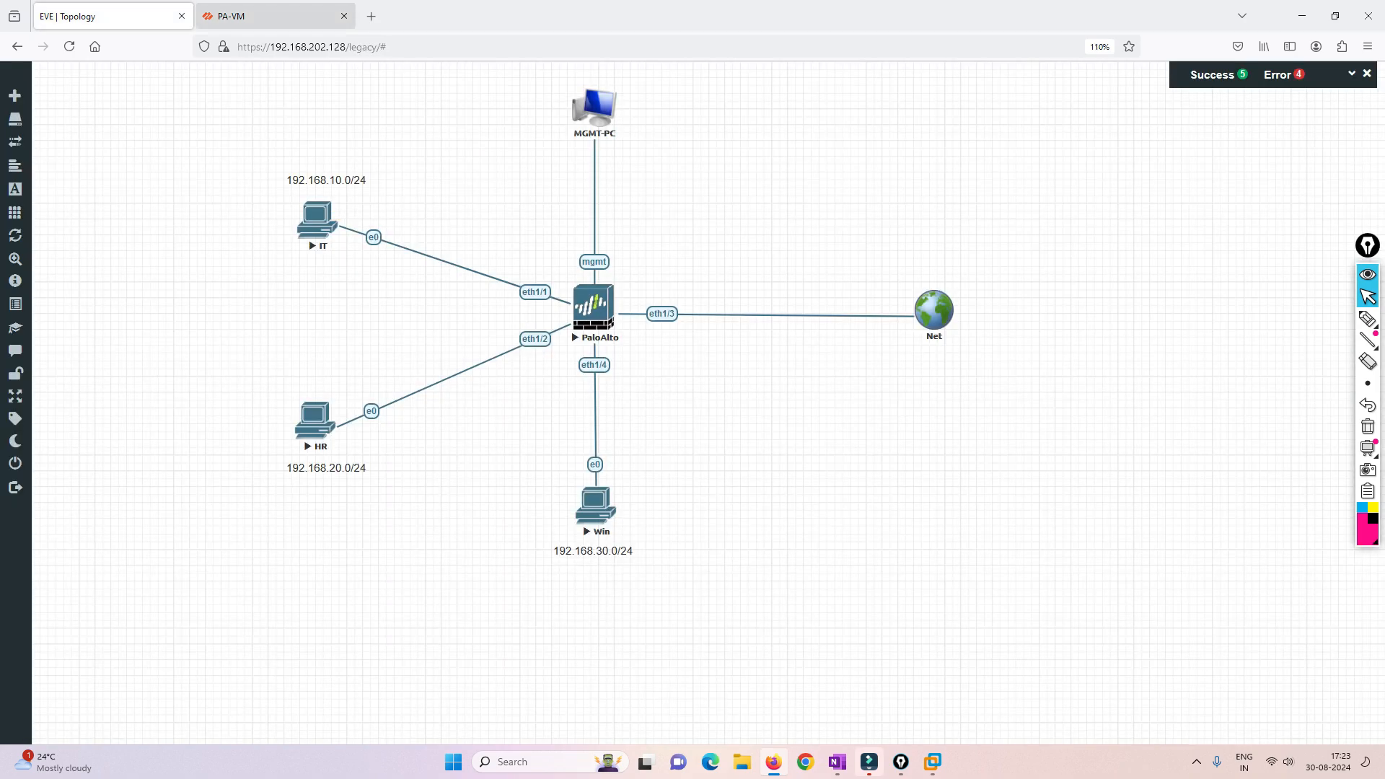
left_click(267, 16)
left_click(949, 609)
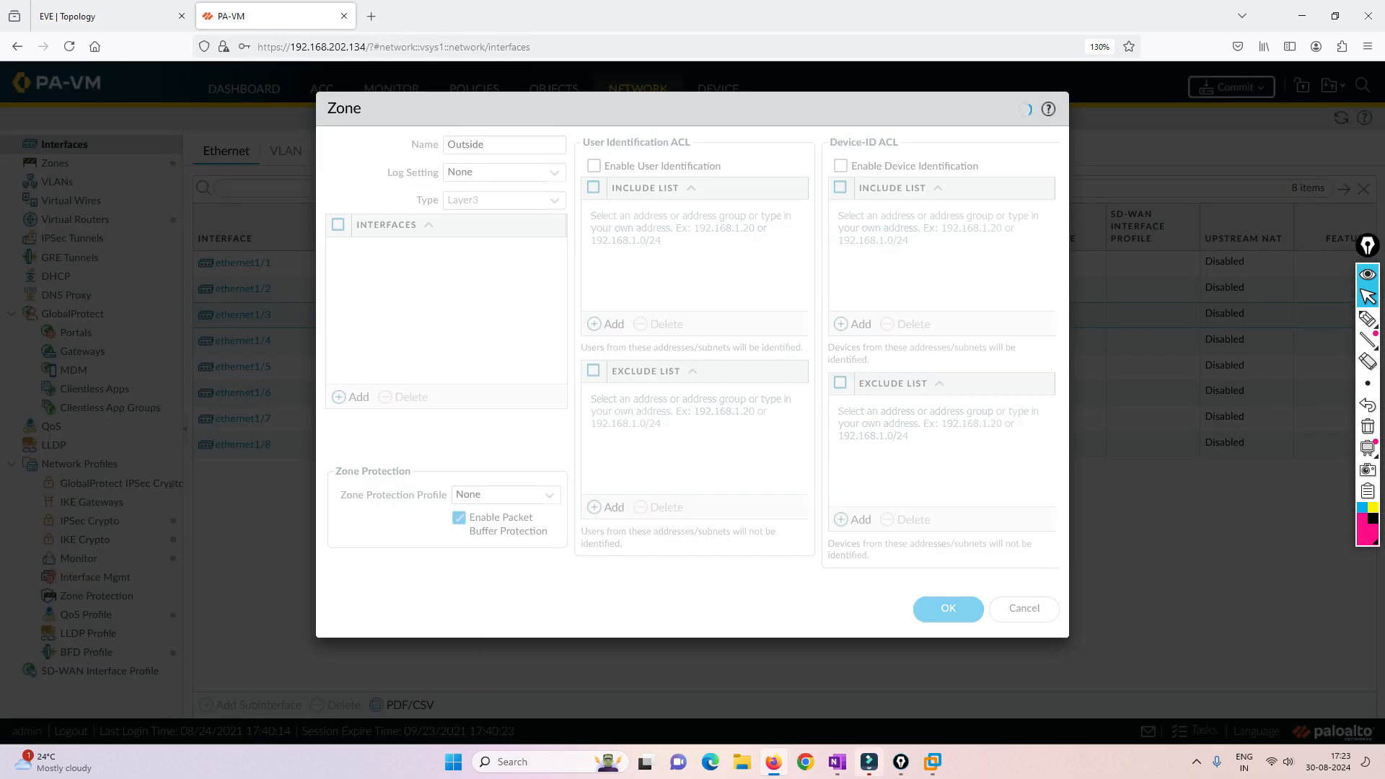
- Set ethernet1/3's IPv4 addressing to DHCP Client and save the interface
left_click(433, 372)
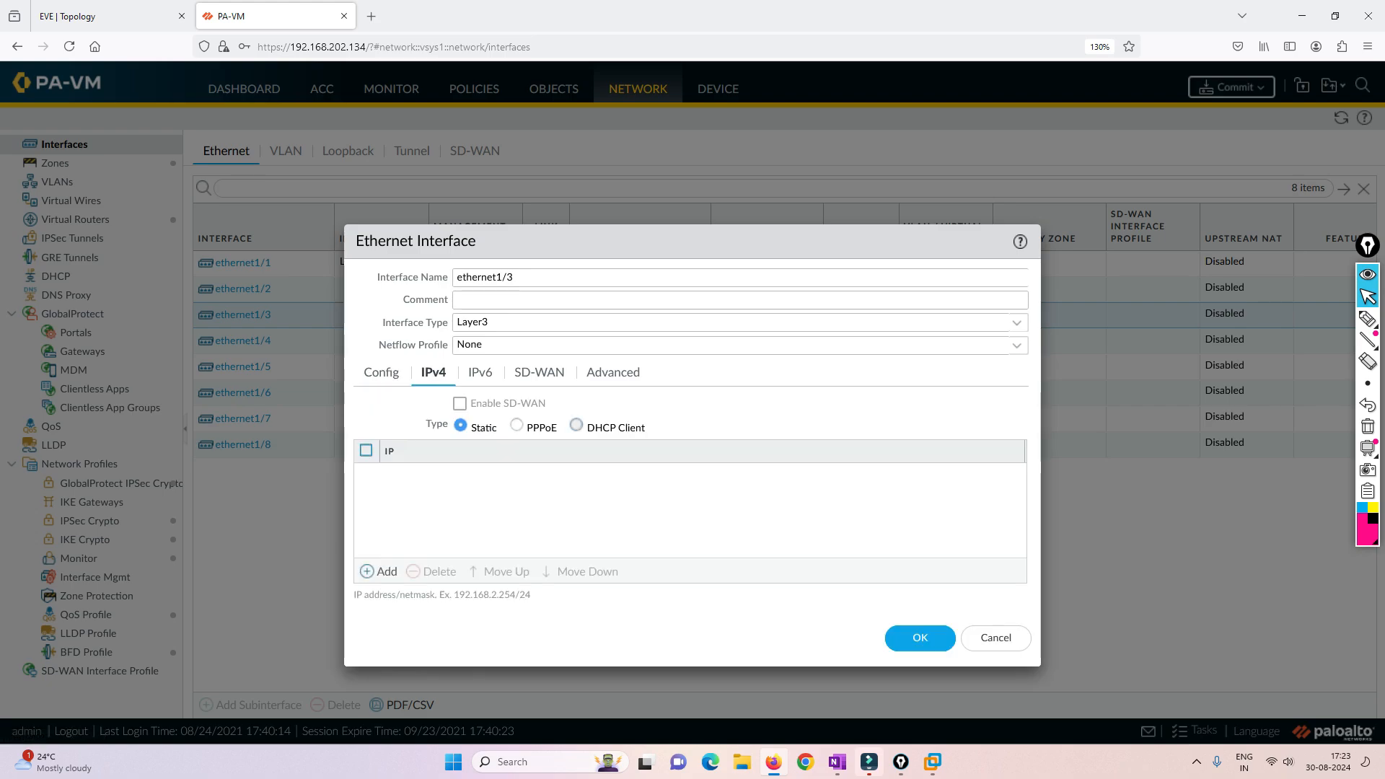
left_click(576, 425)
left_click(109, 16)
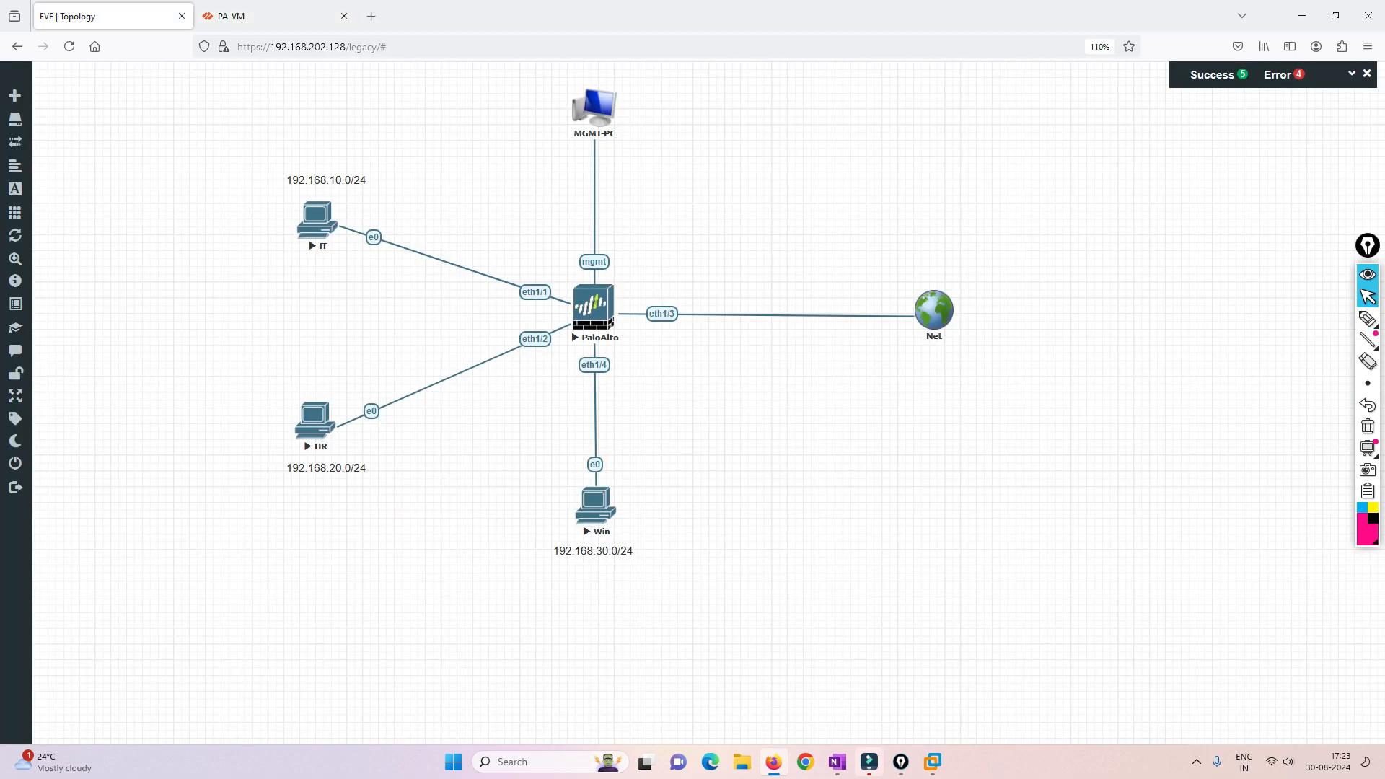
left_click(267, 16)
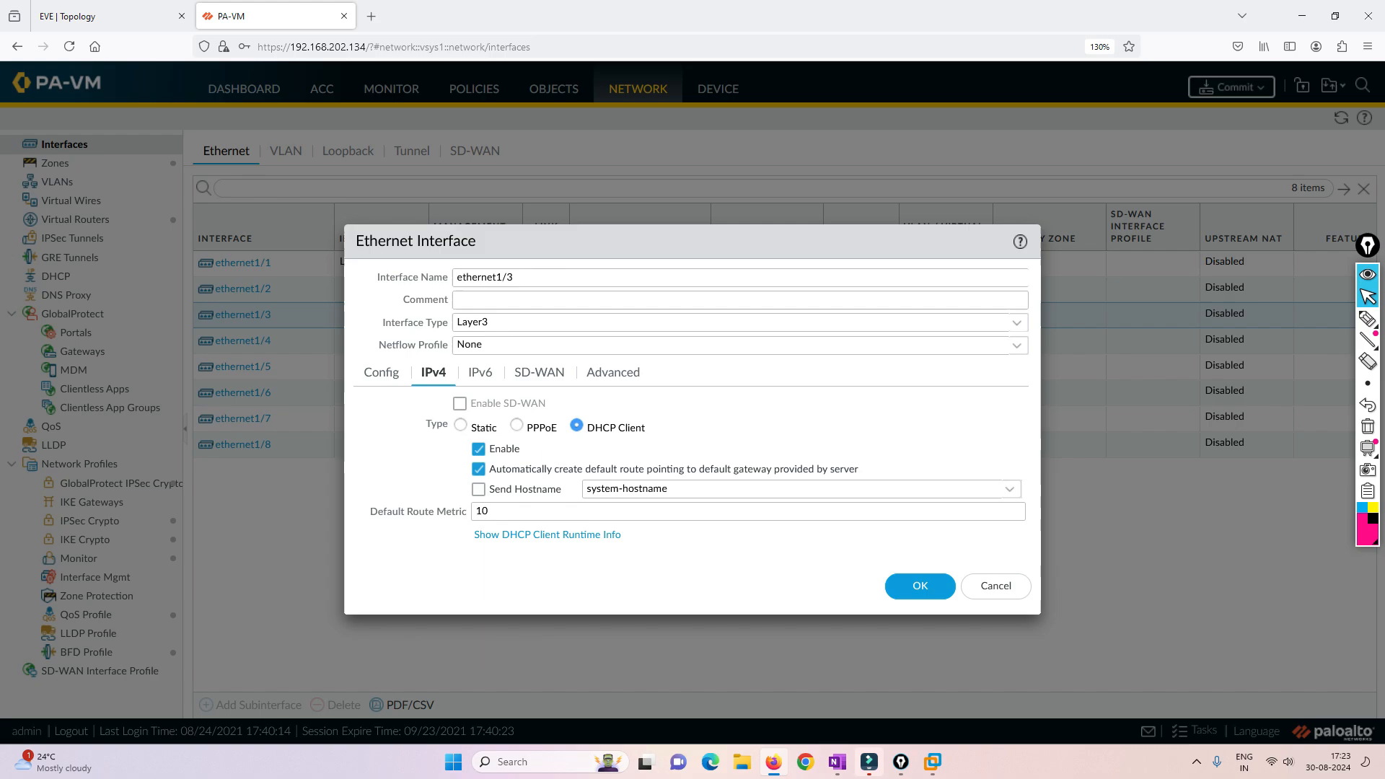
left_click(920, 586)
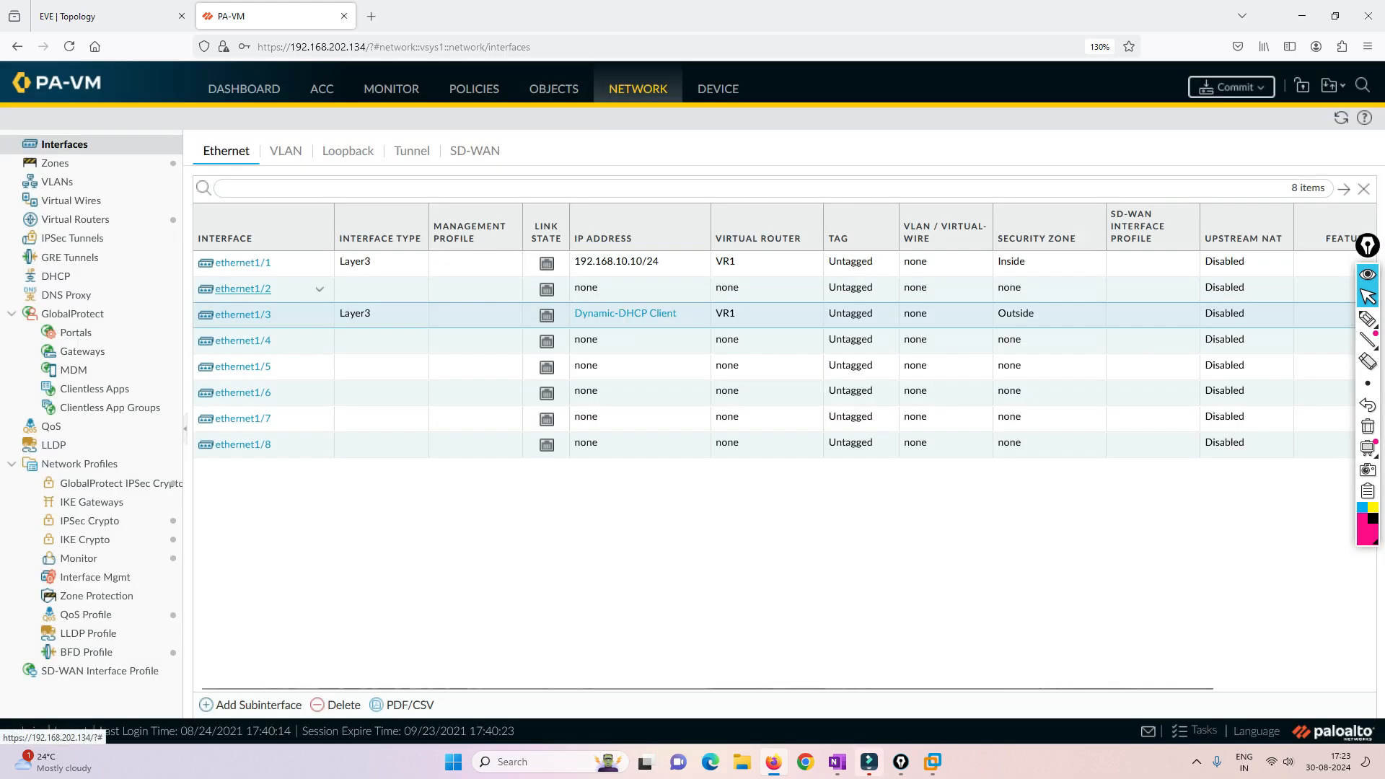
- Make ethernet1/2 a Layer3 interface and assign it to virtual router VR2
left_click(238, 289)
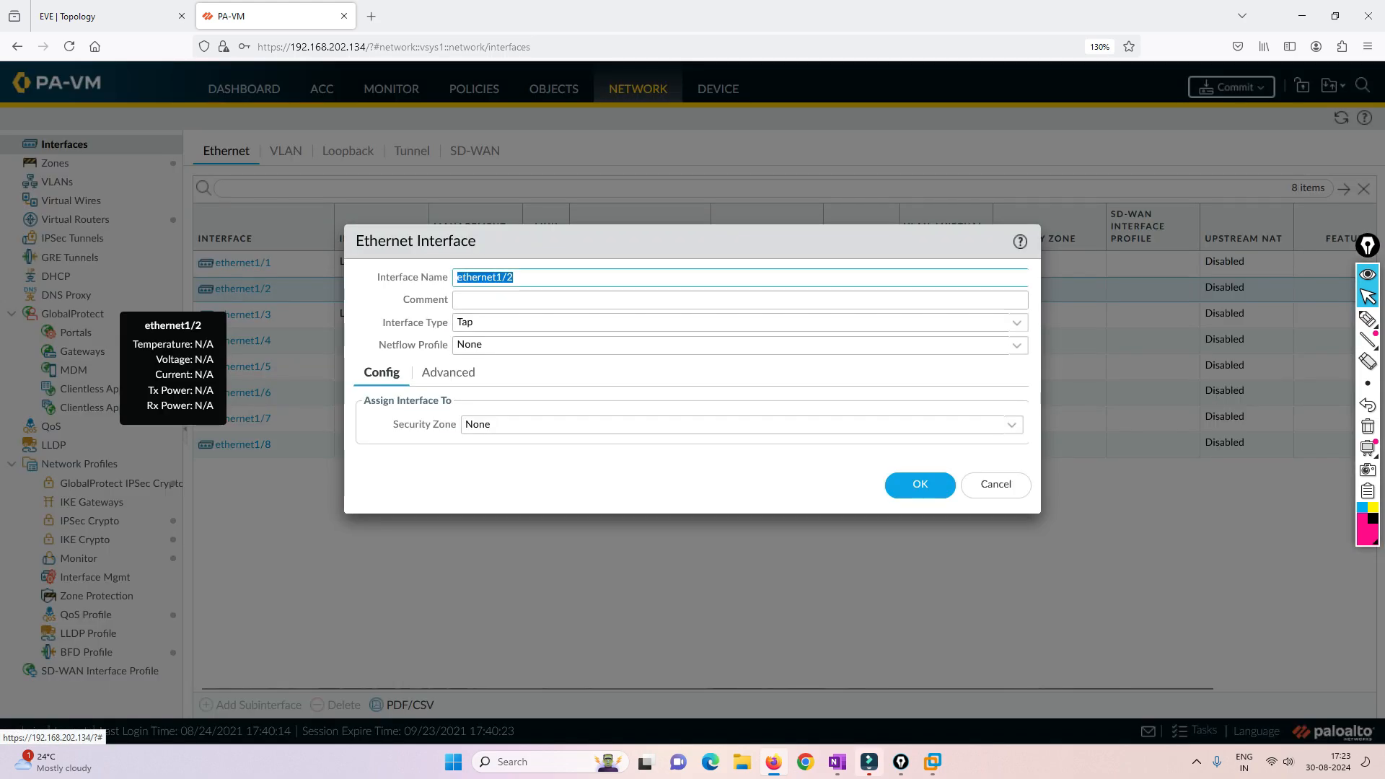
left_click(520, 323)
left_click(498, 430)
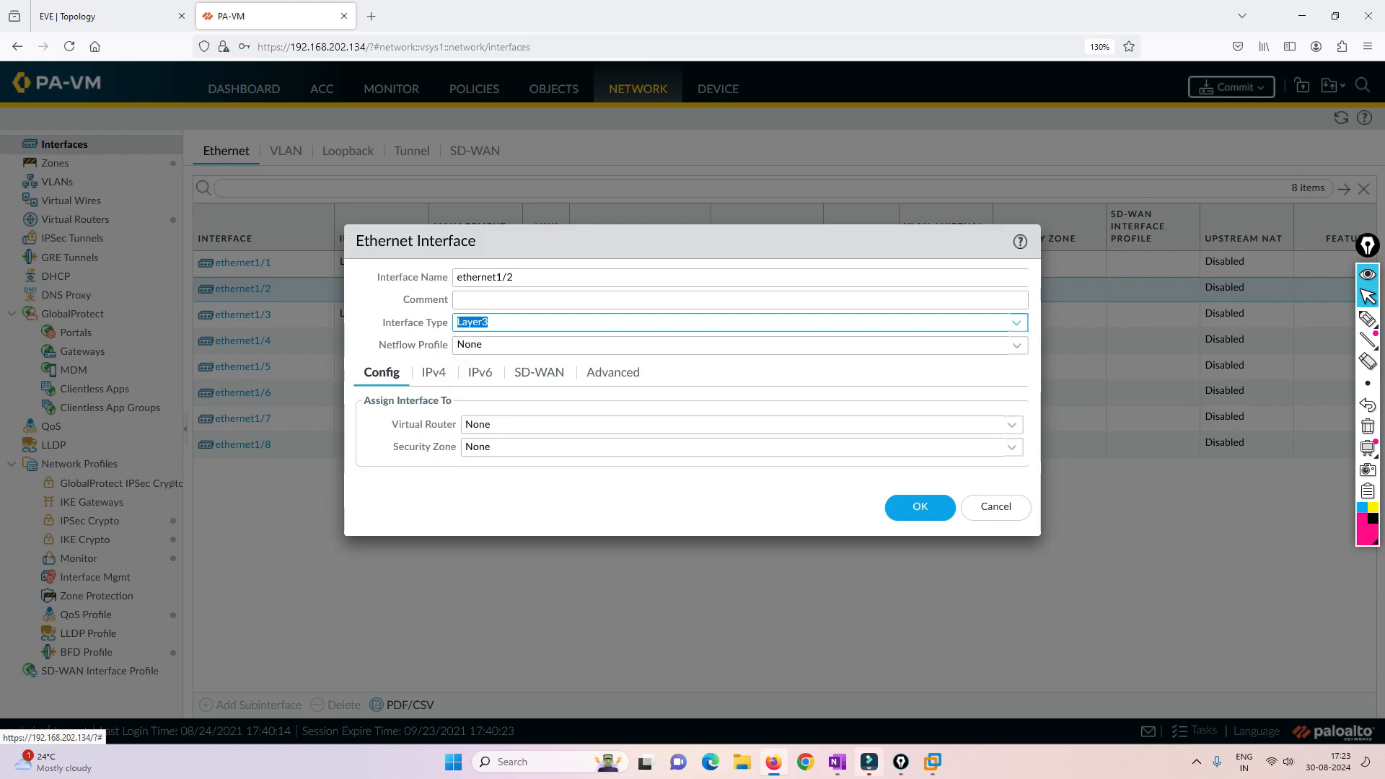
left_click(519, 425)
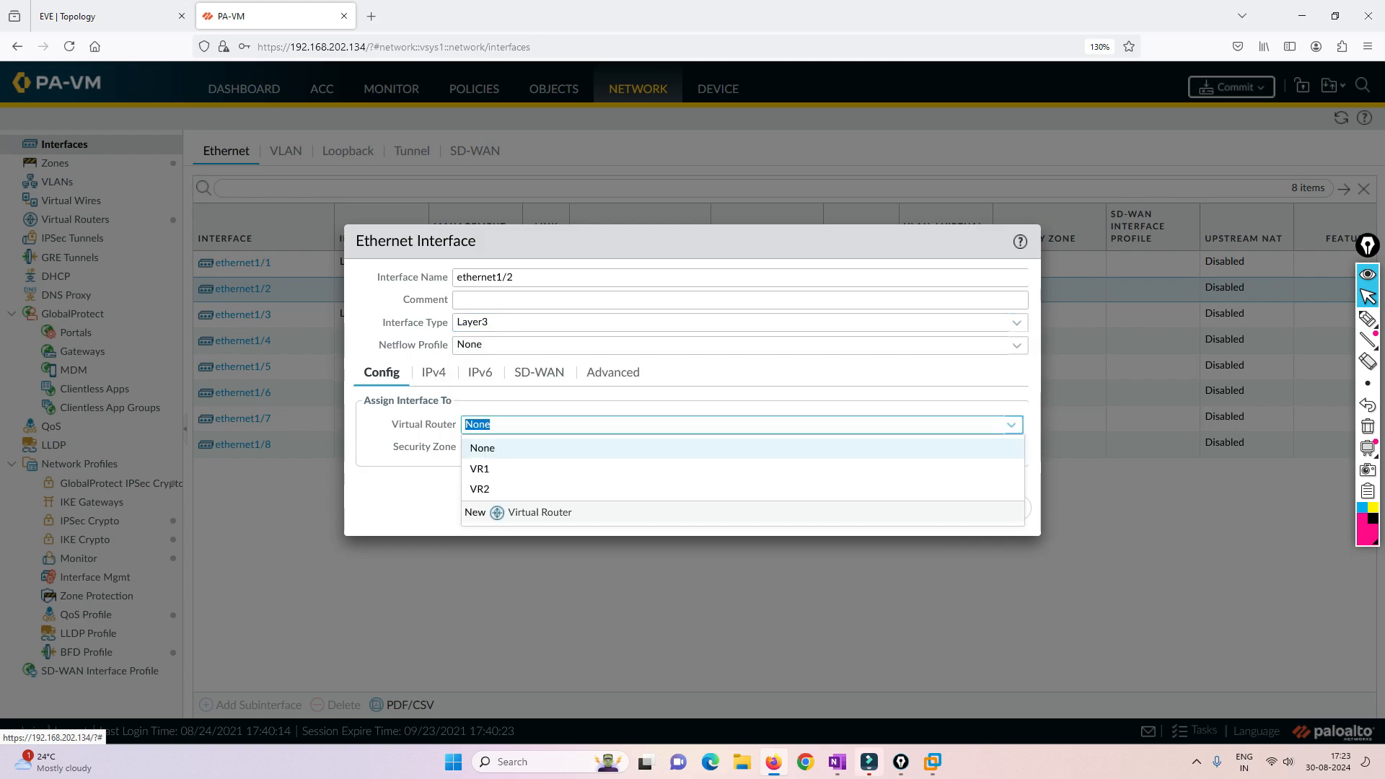
key("Return")
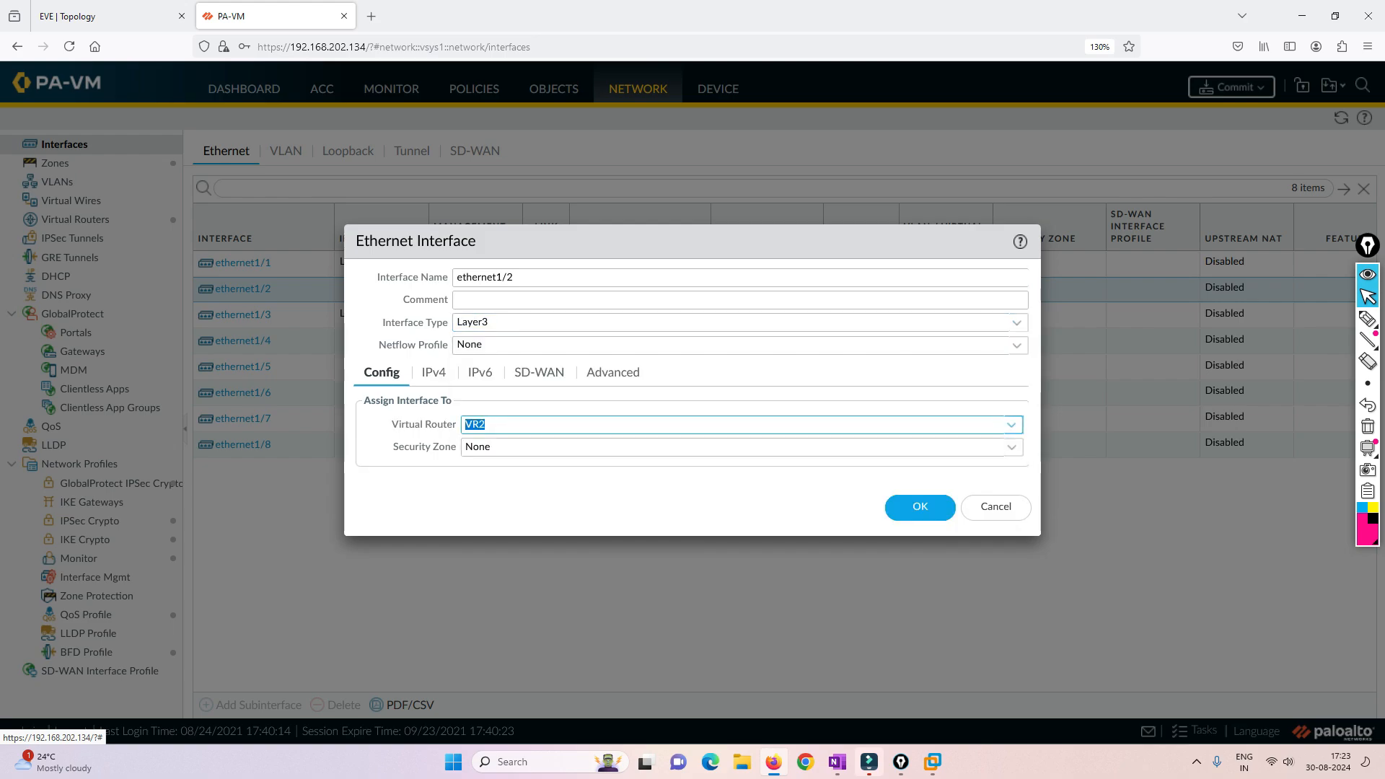
- Create a new Layer3 security zone named LAN1 for ethernet1/2
left_click(520, 447)
left_click(510, 535)
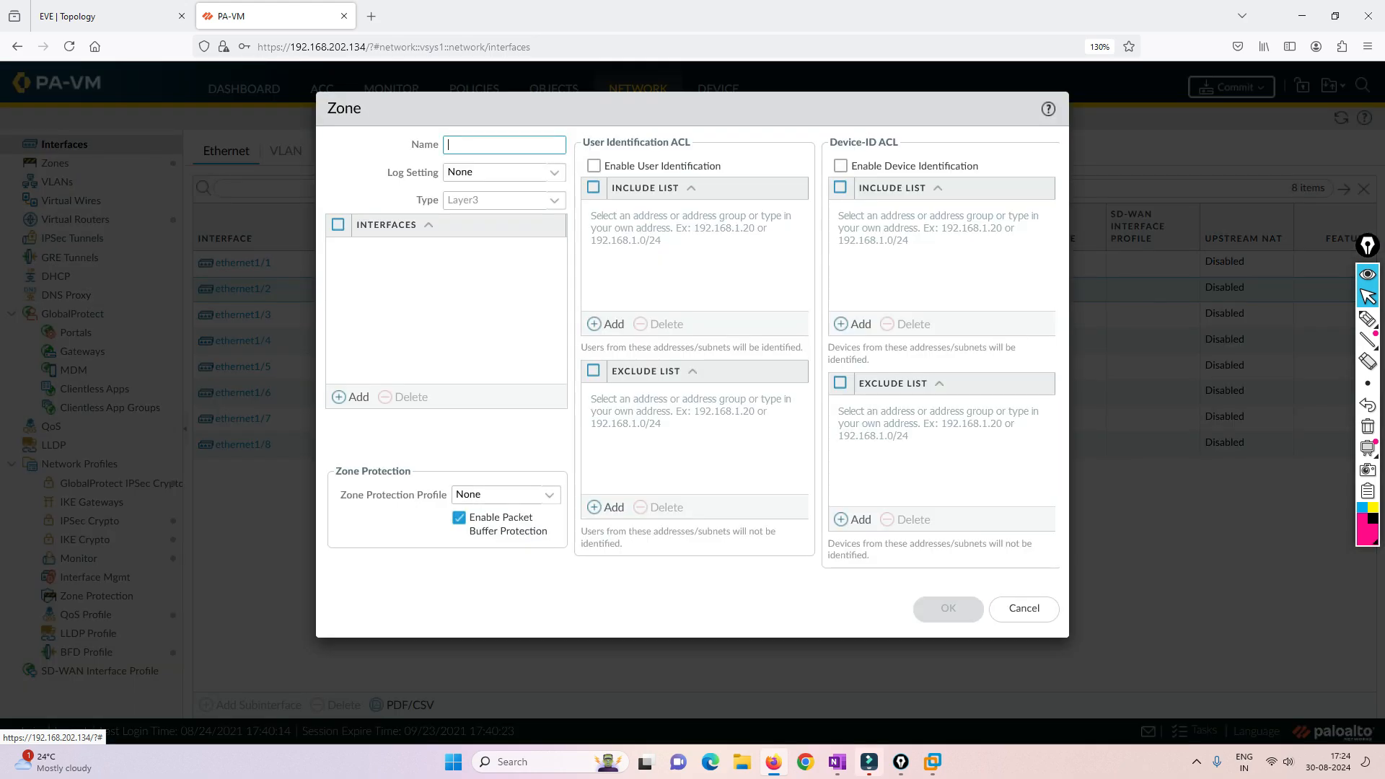
type("LAN2")
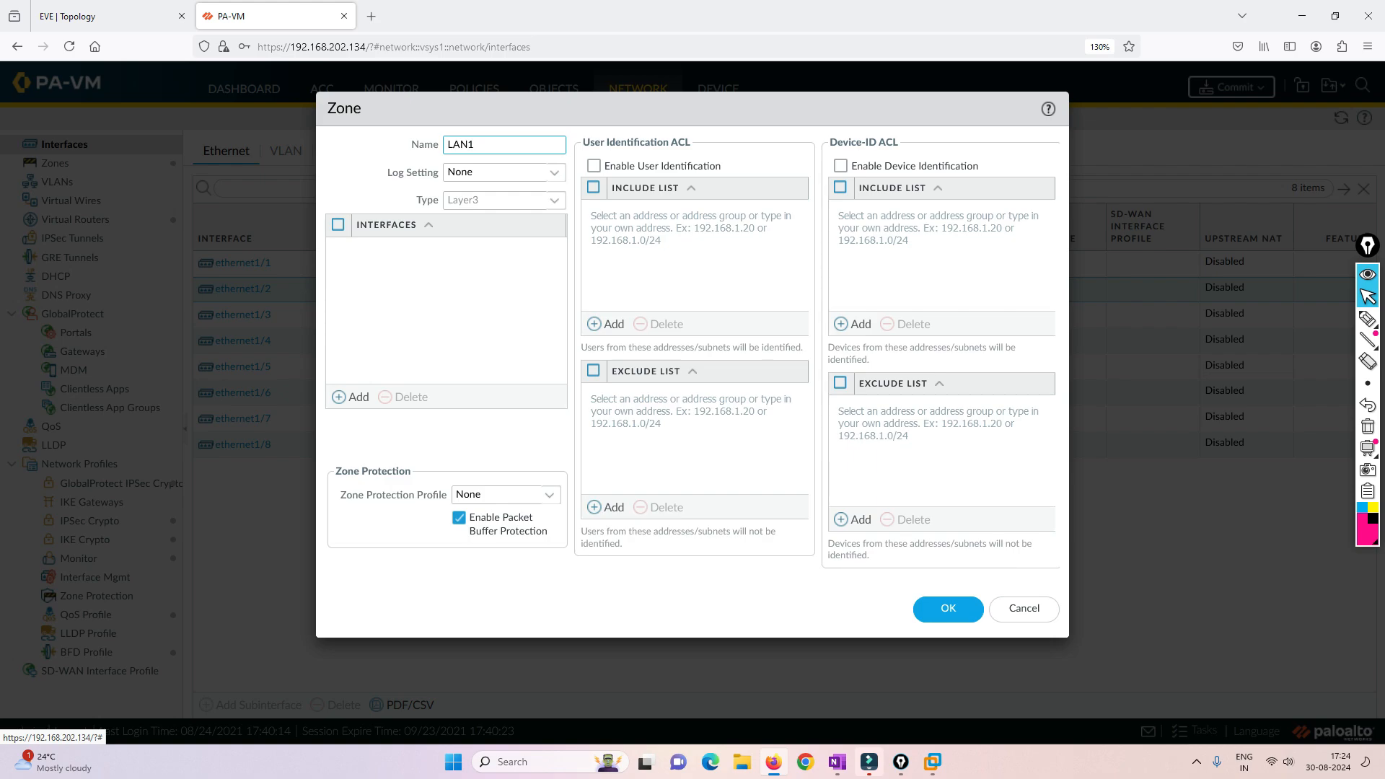
key("Return")
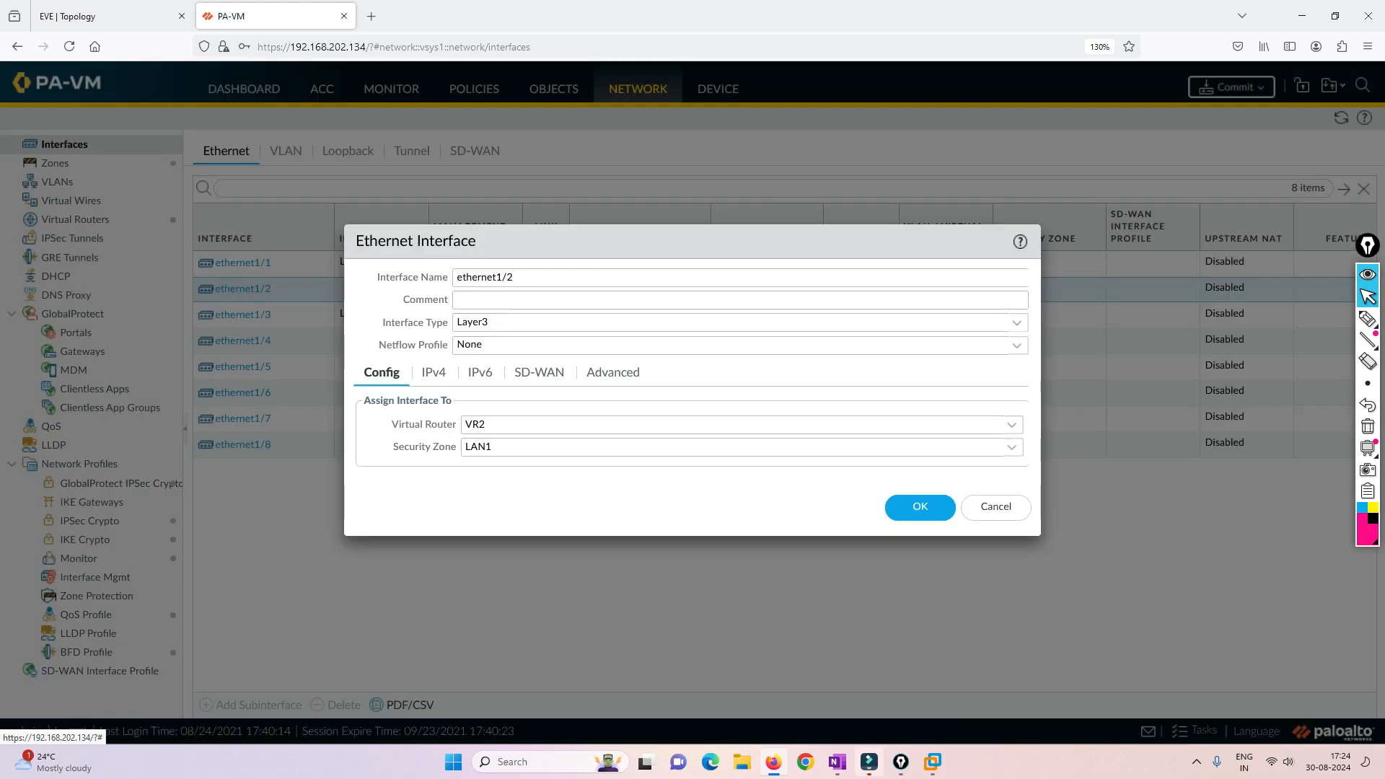
- Add the static IPv4 address 192.168.20.10/24 to ethernet1/2 and save the interface
left_click(433, 373)
left_click(381, 571)
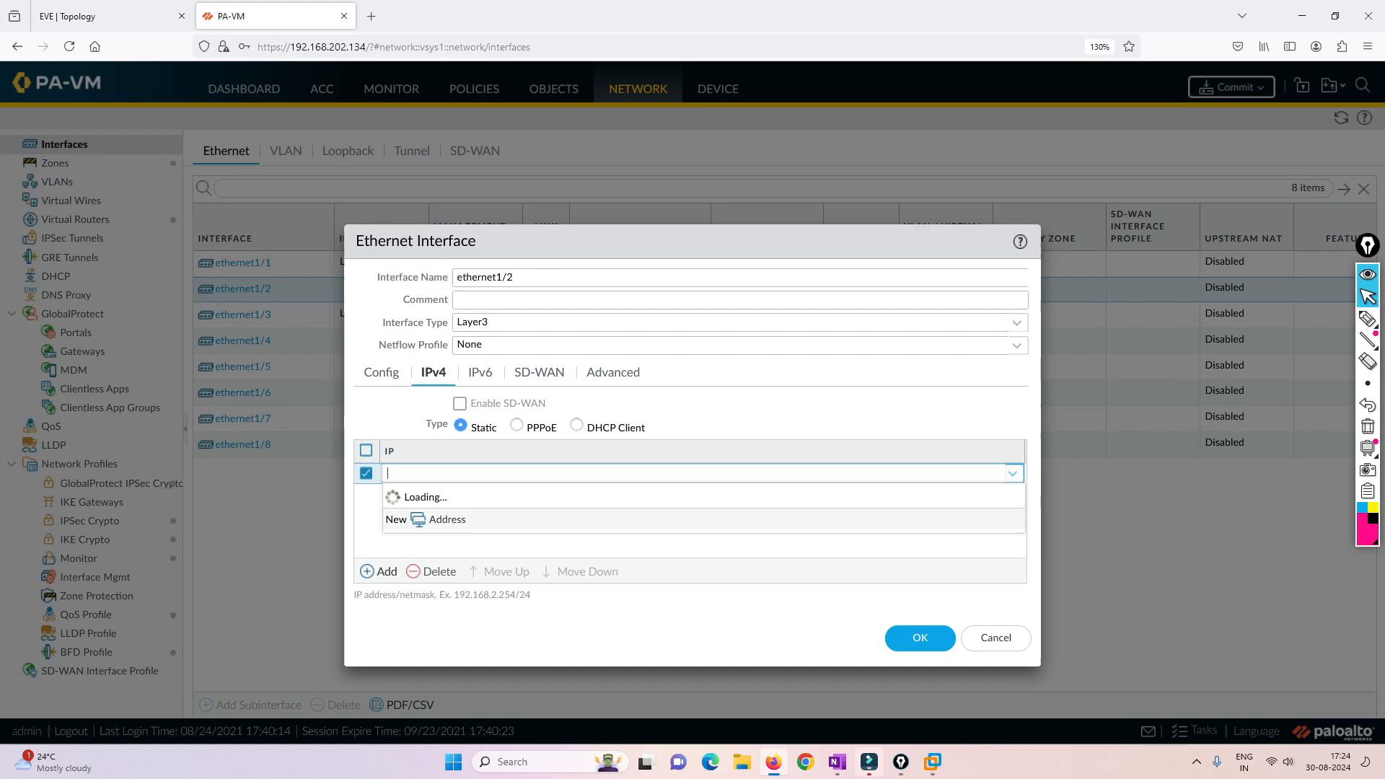
left_click(95, 15)
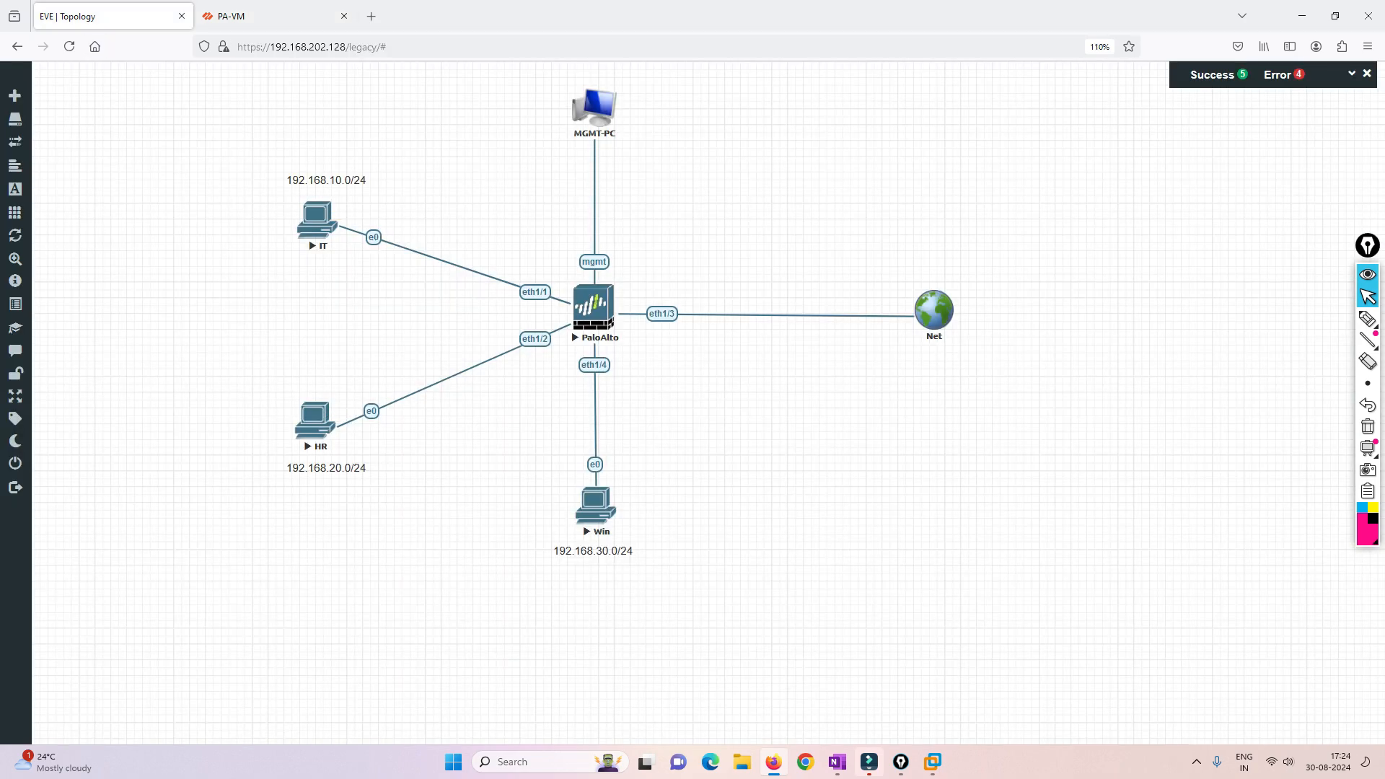
left_click(249, 16)
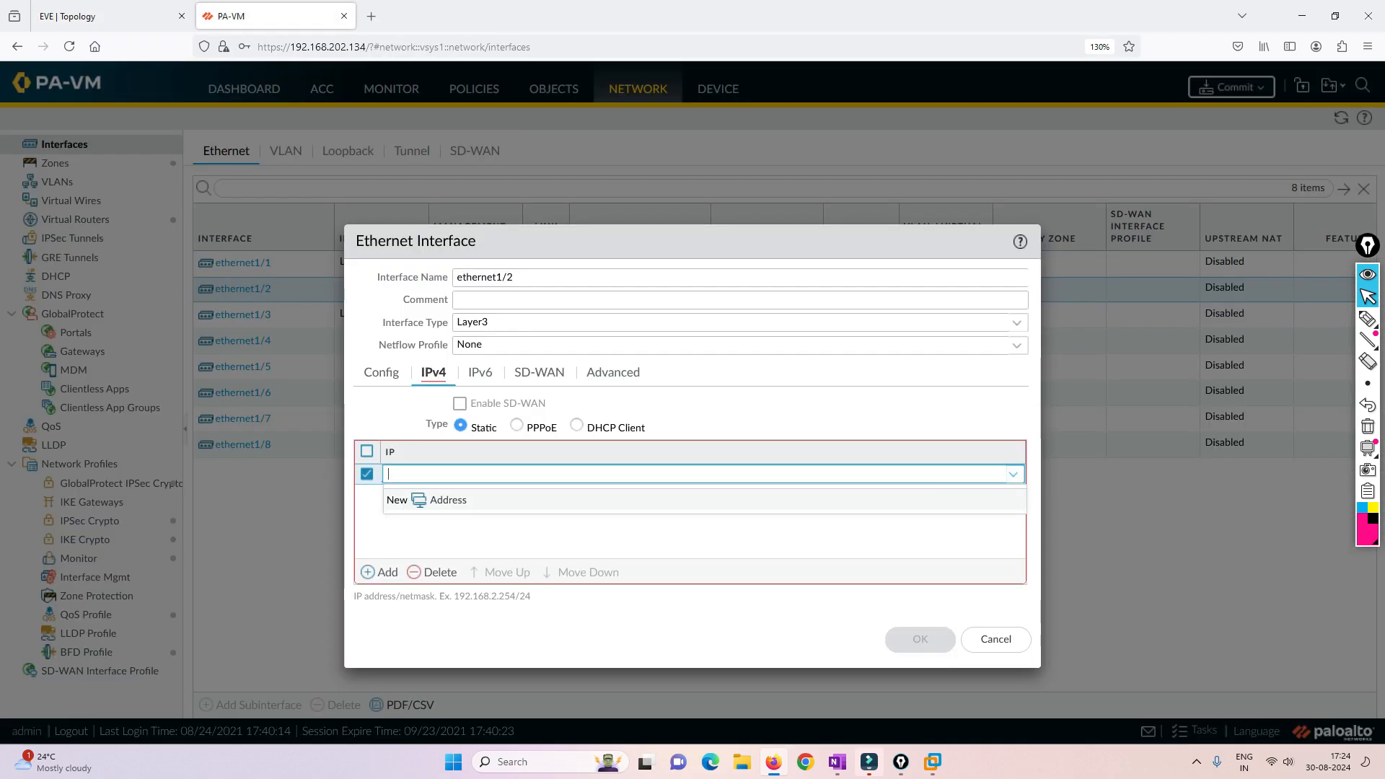
type("192")
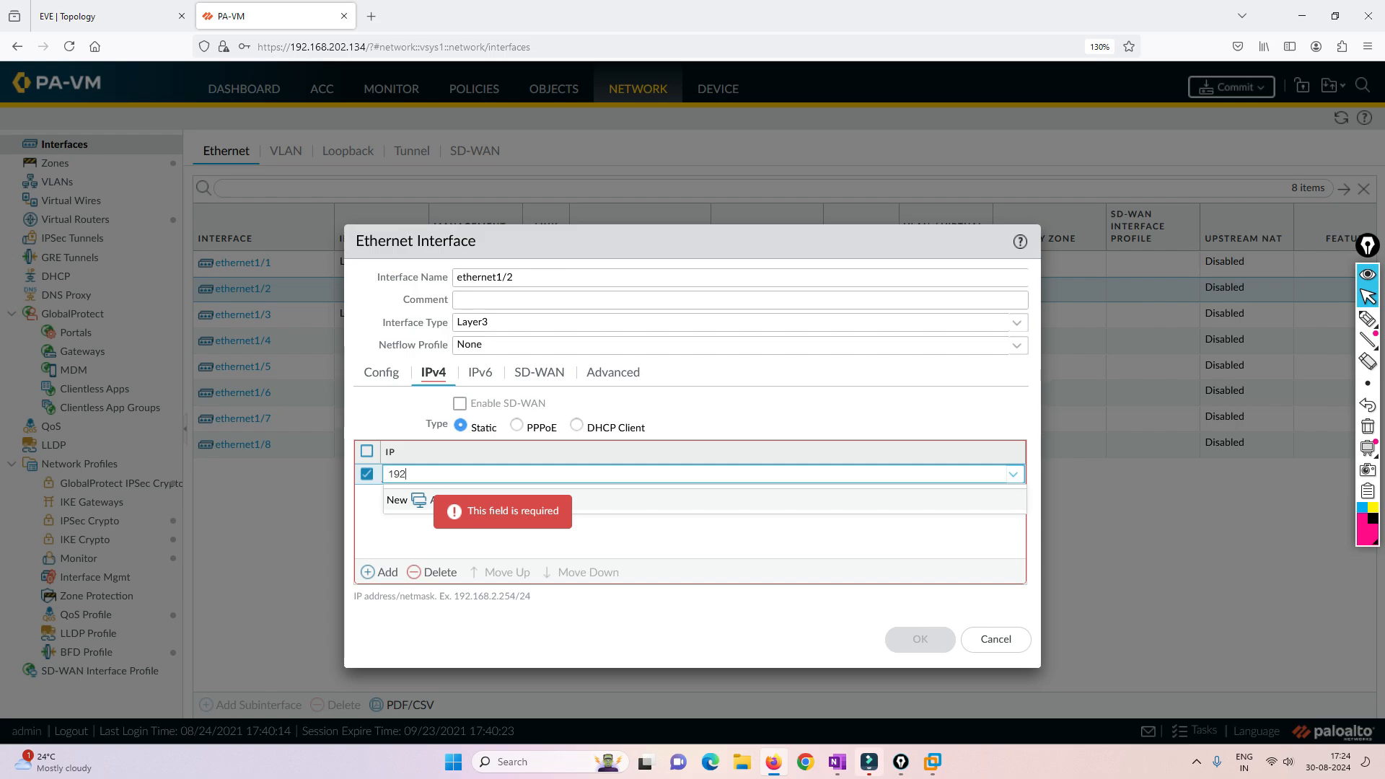
type(".168.20.10/24")
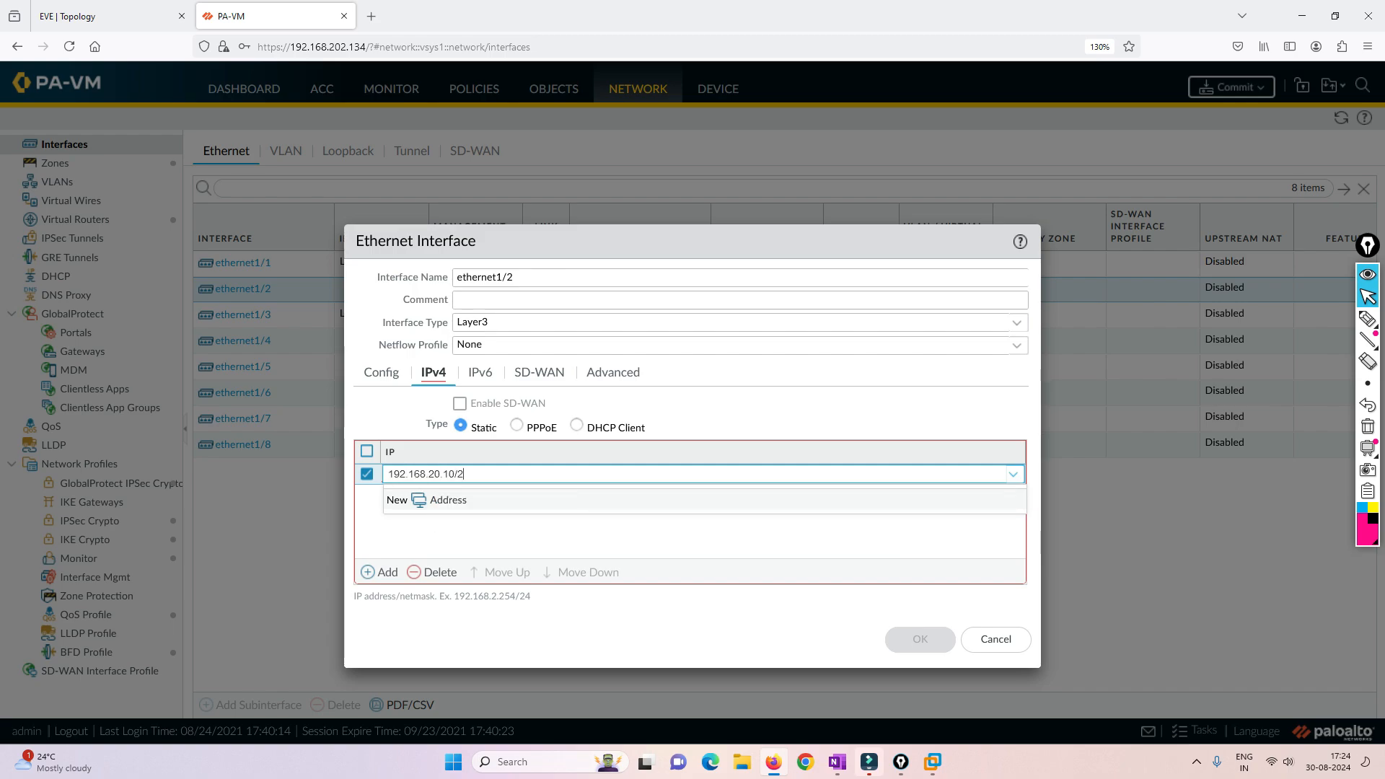
left_click(920, 640)
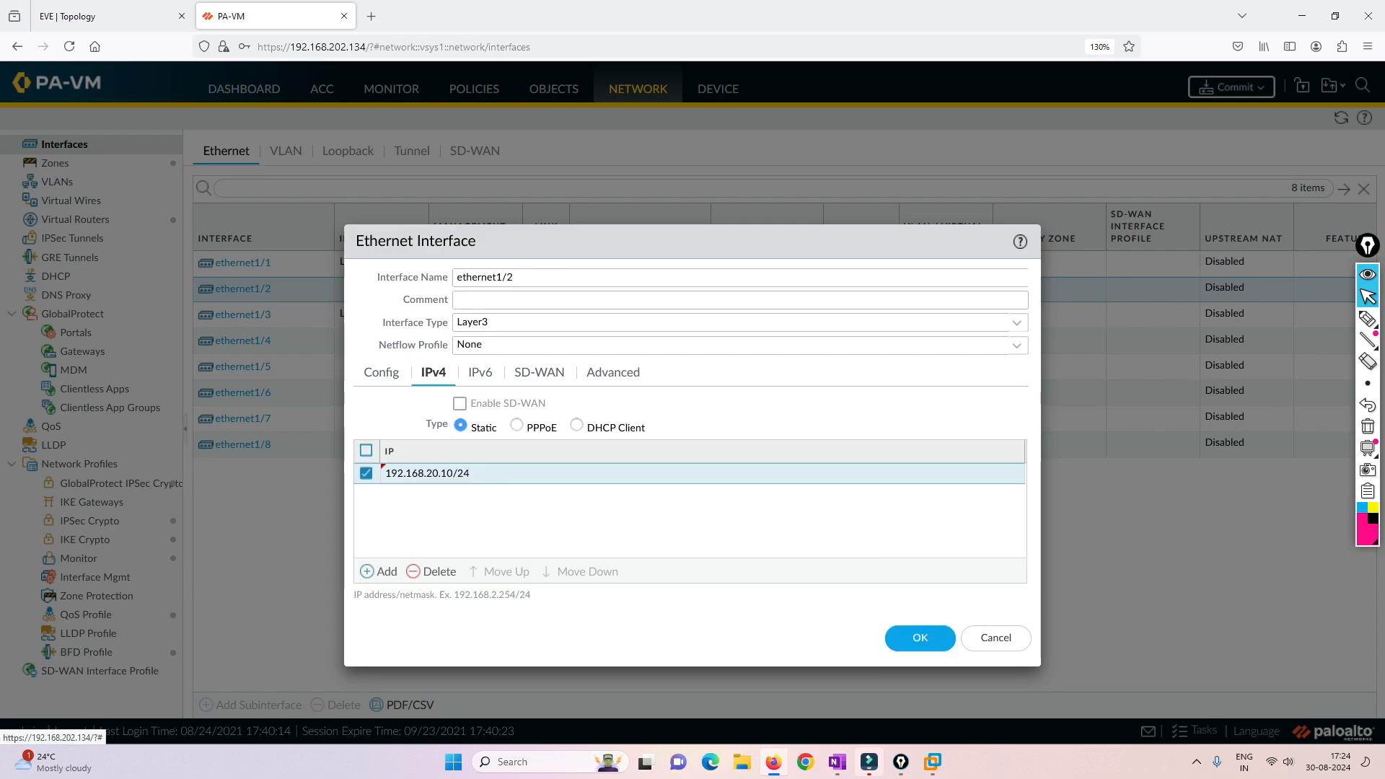
left_click(920, 638)
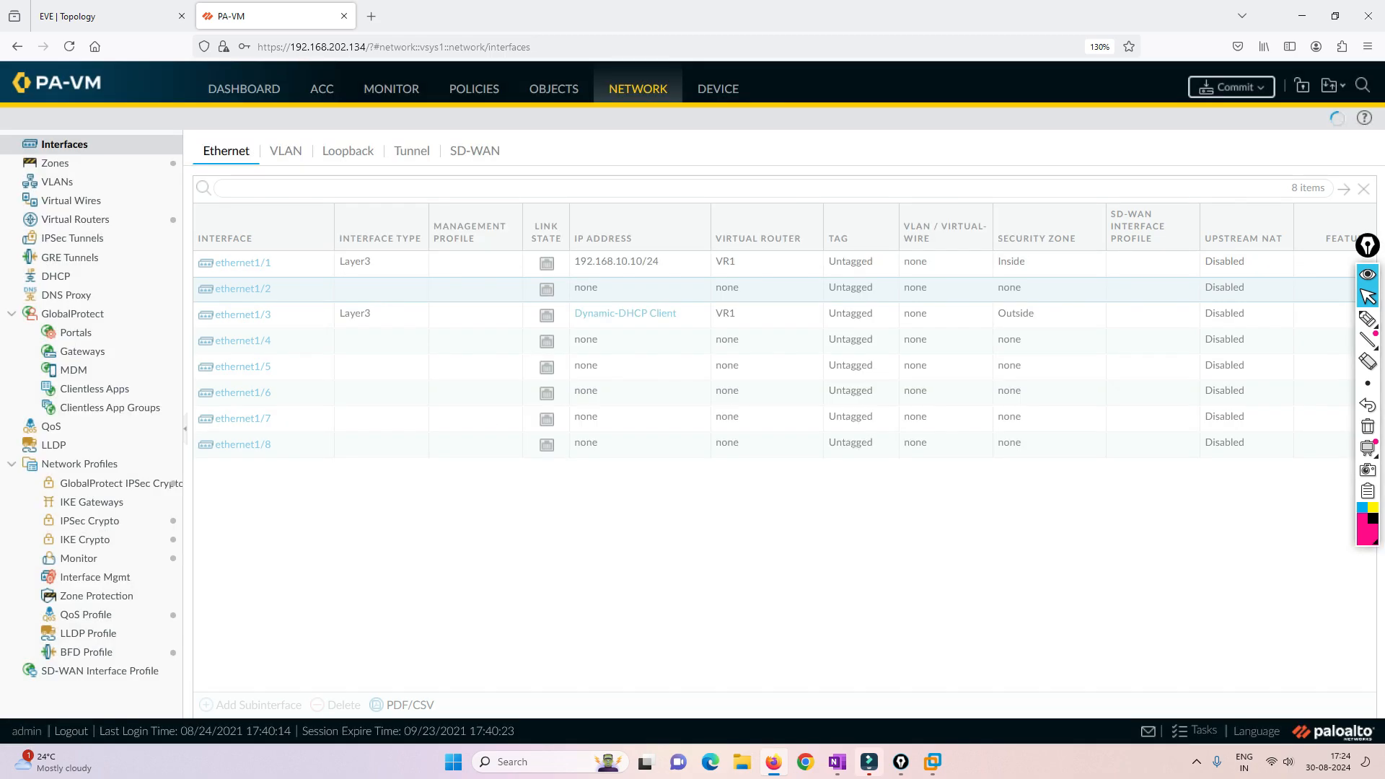
- Make ethernet1/4 a Layer3 interface and assign it to virtual router VR2
left_click(243, 314)
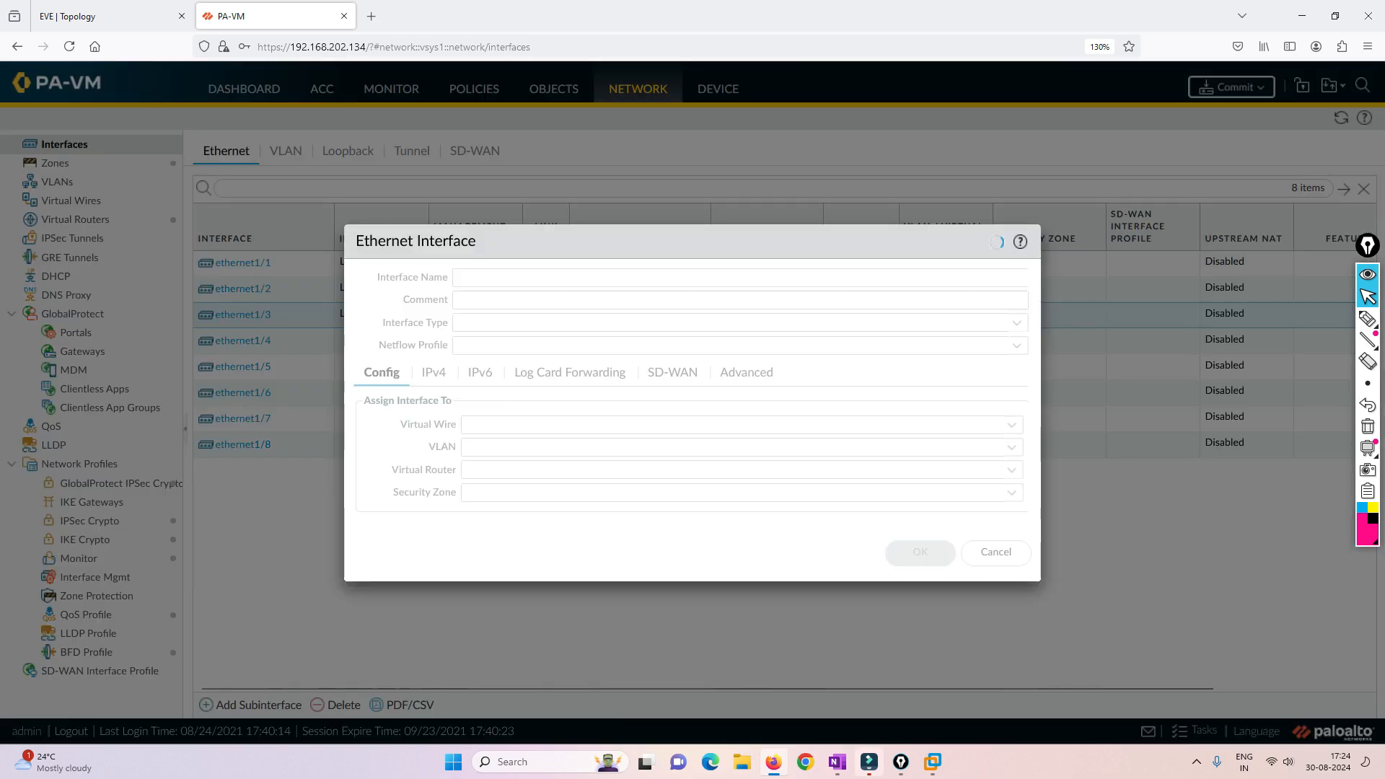
left_click(996, 504)
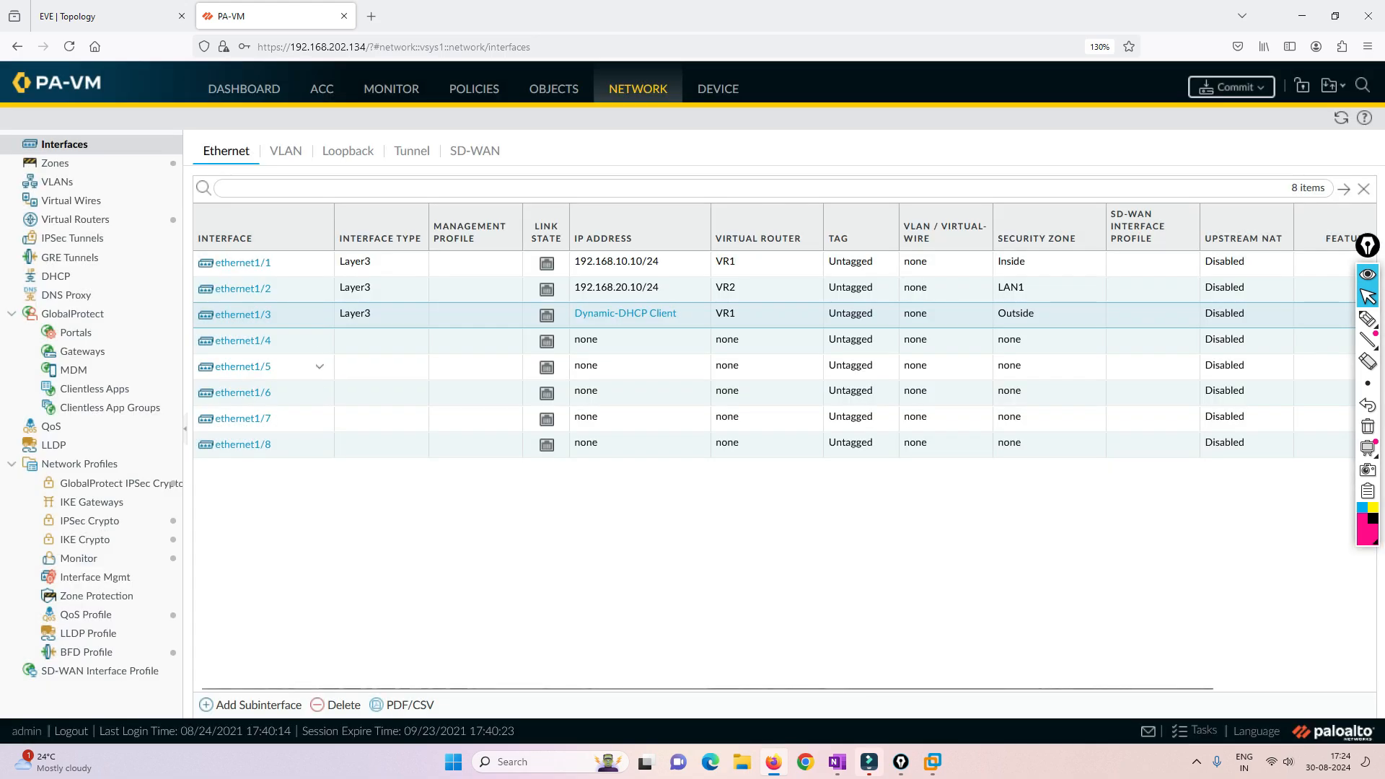
left_click(243, 341)
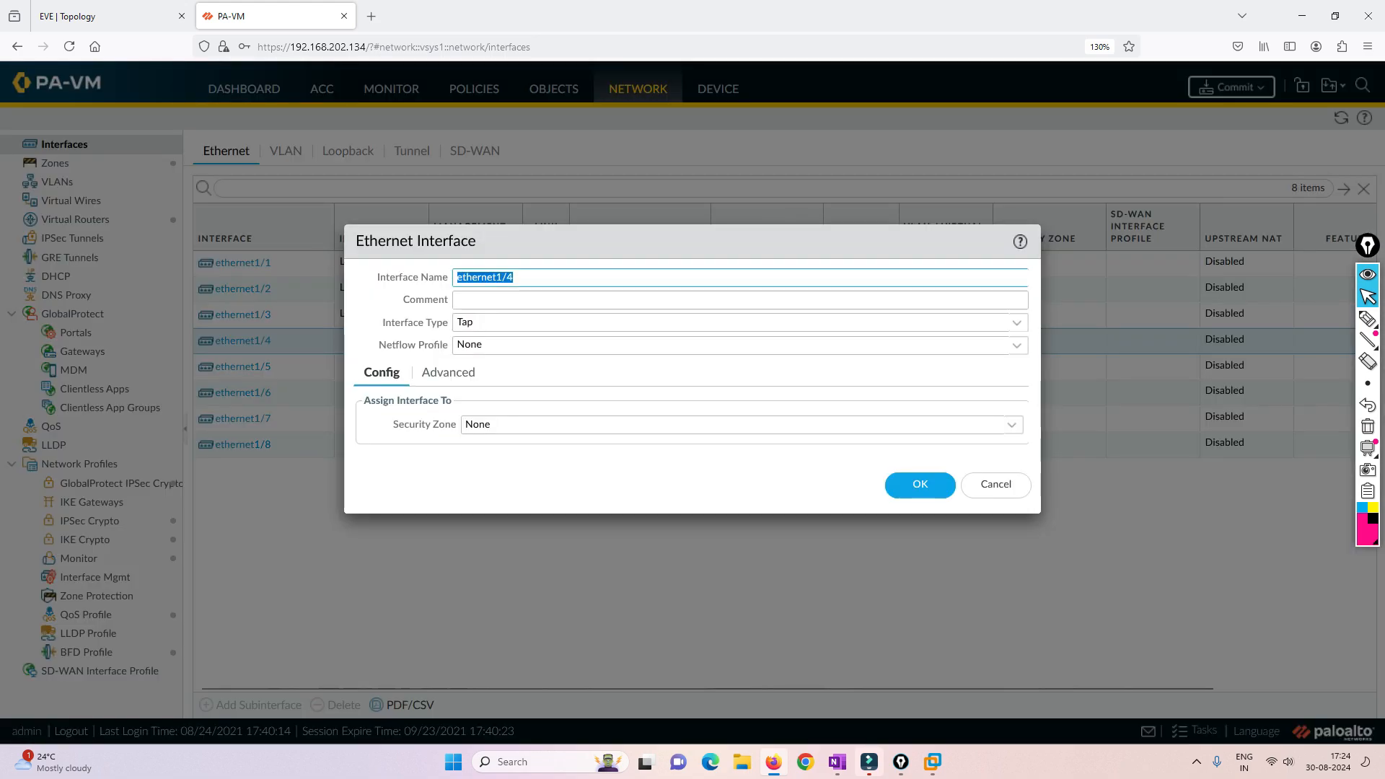
left_click(1017, 323)
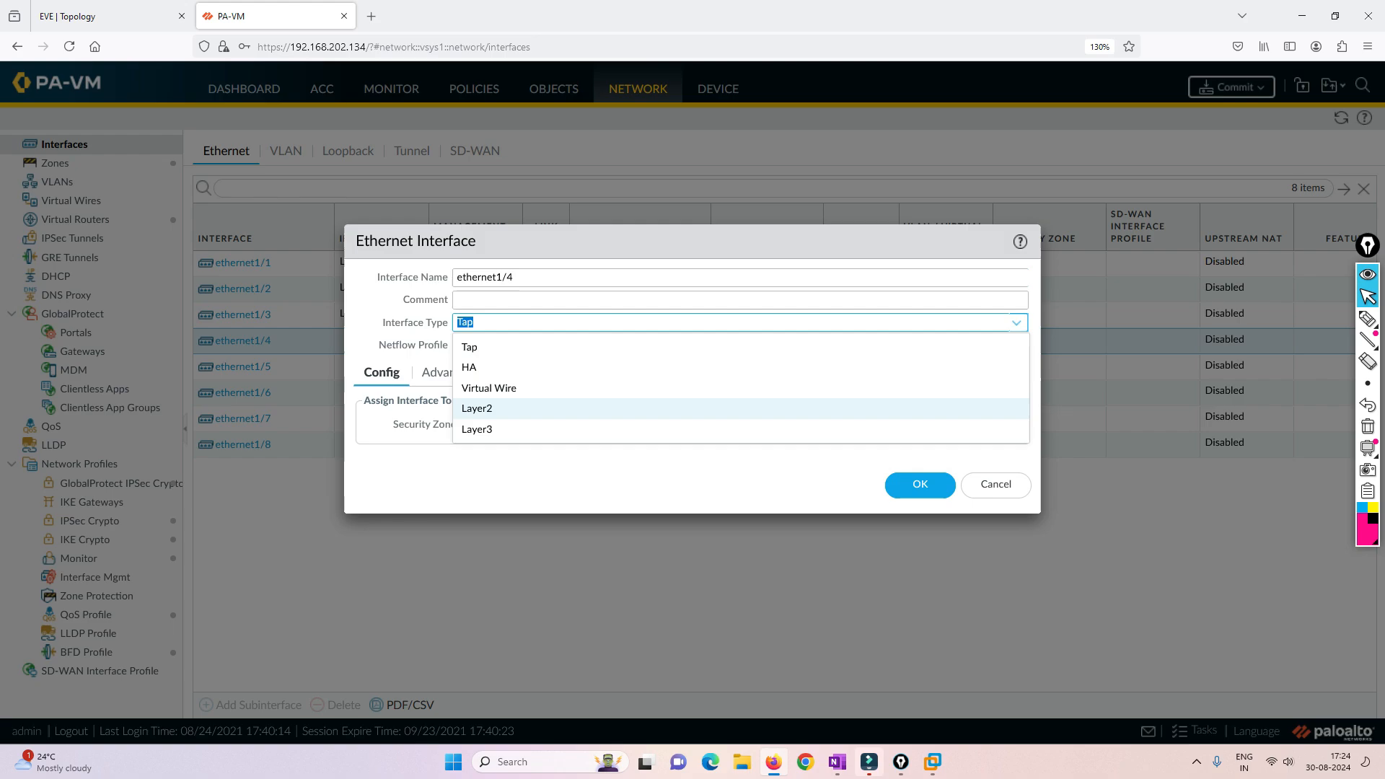
left_click(477, 430)
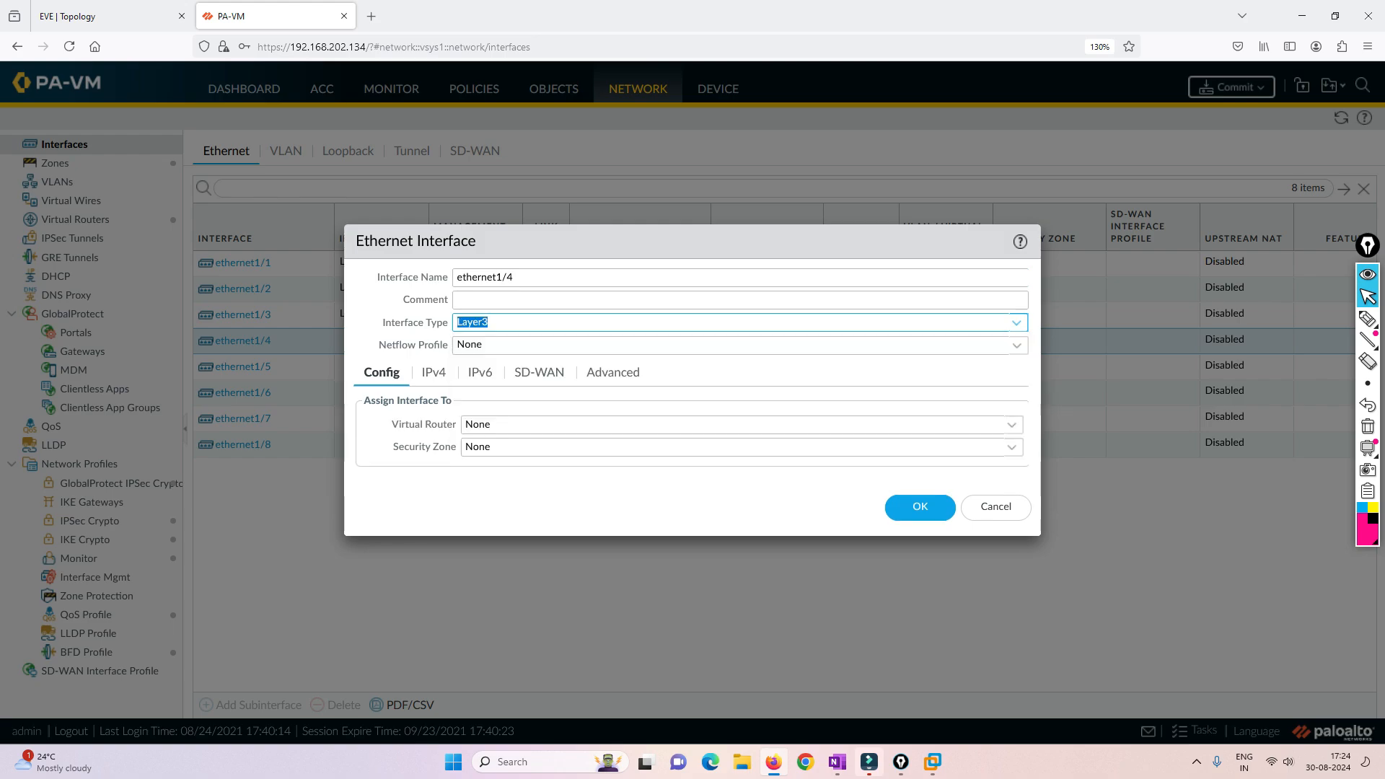
left_click(1012, 425)
left_click(479, 489)
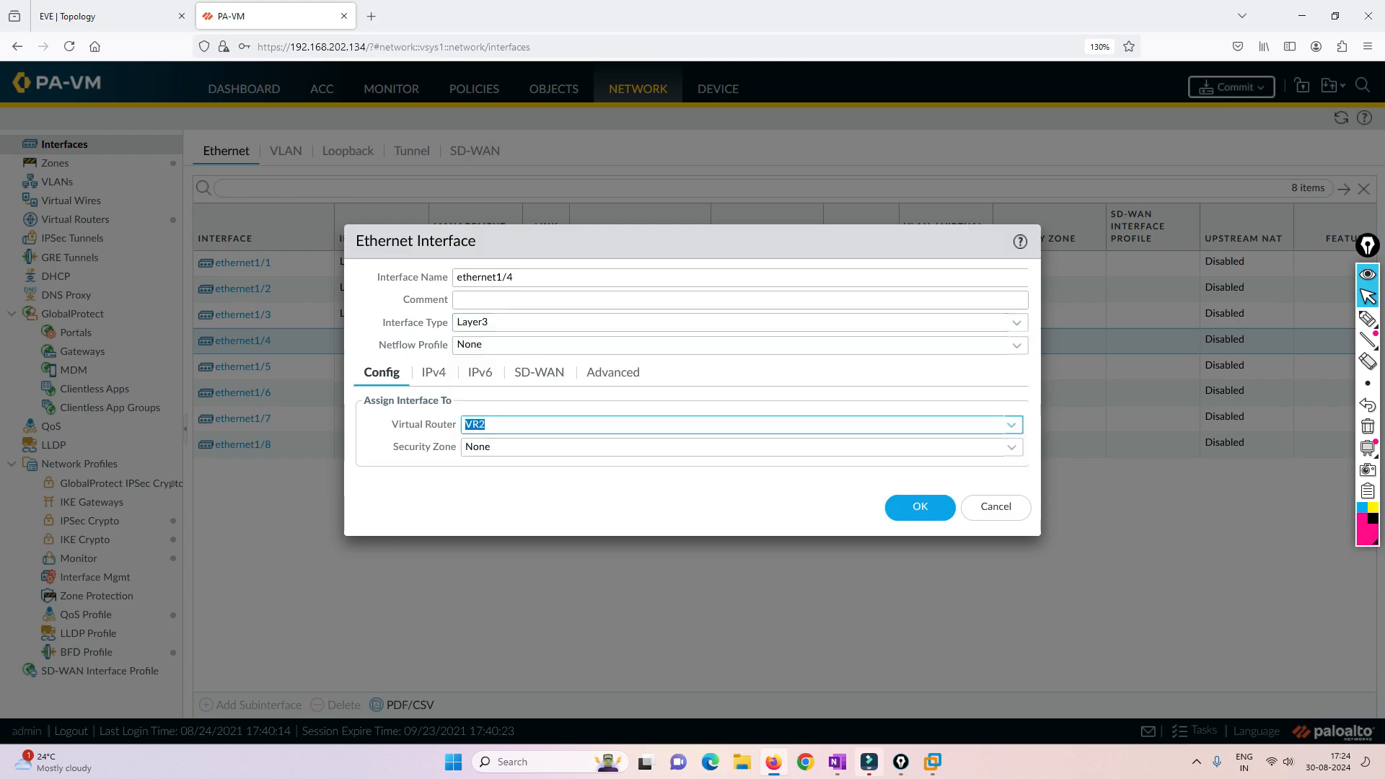
- Create a new Layer3 security zone named LAN2 for ethernet1/4
left_click(1012, 448)
left_click(518, 555)
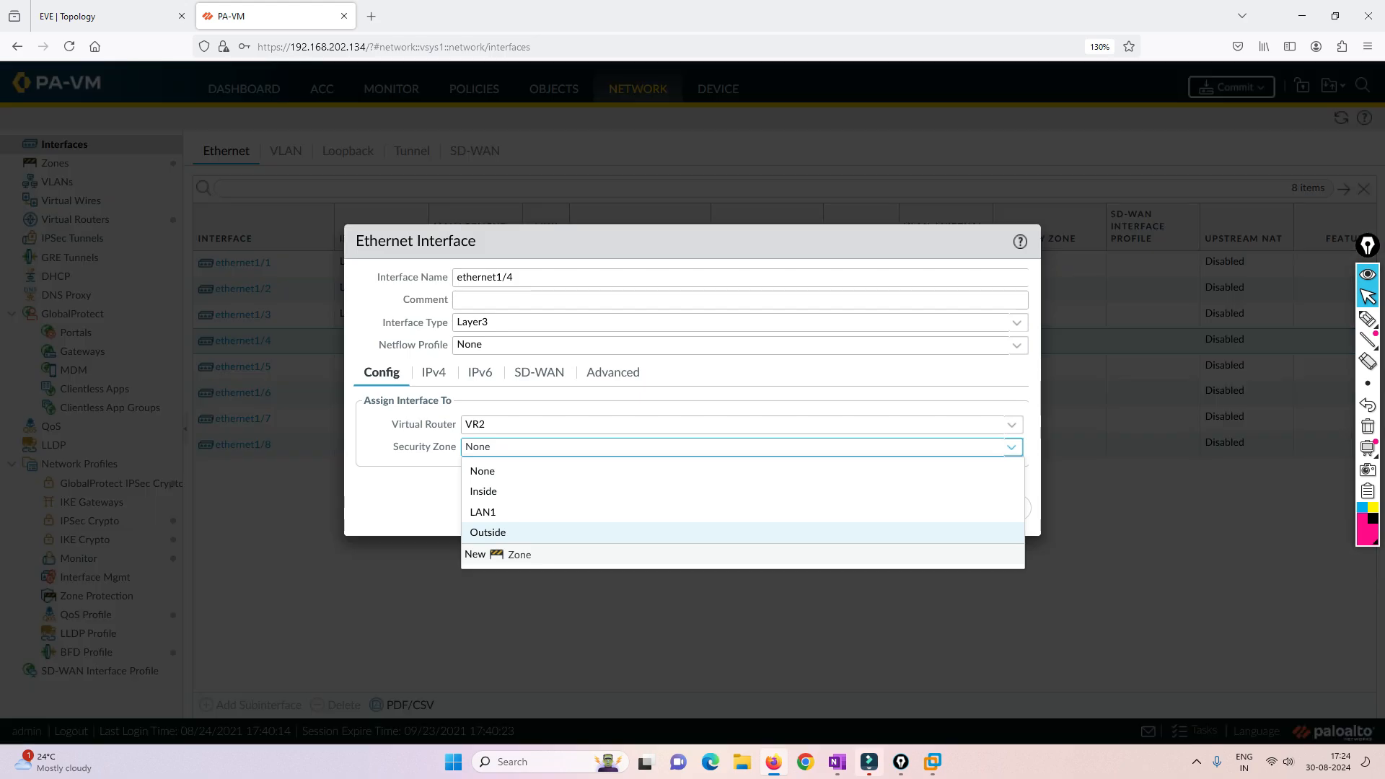
type("LAN2")
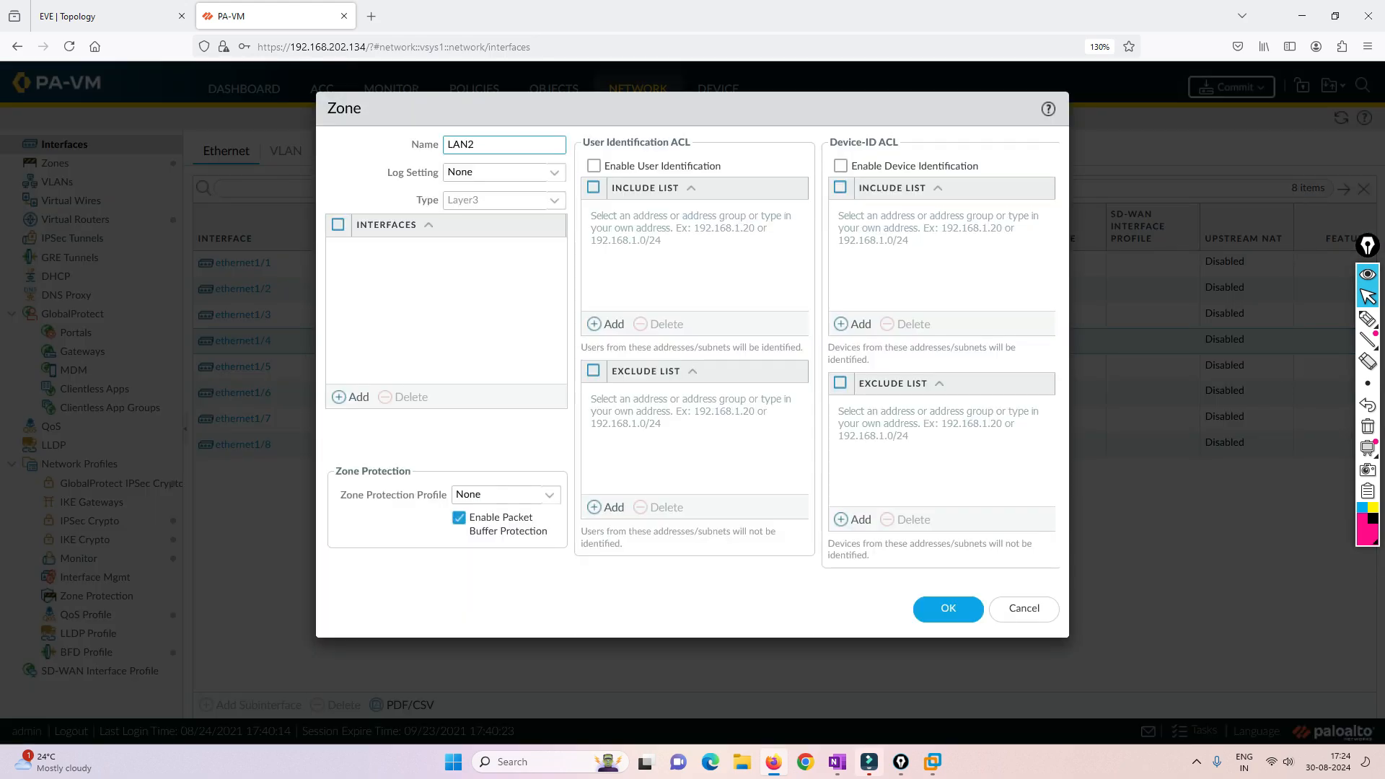
key("Return")
- Add the static IPv4 address 192.168.30.10/24 to ethernet1/4 and save the interface
left_click(434, 374)
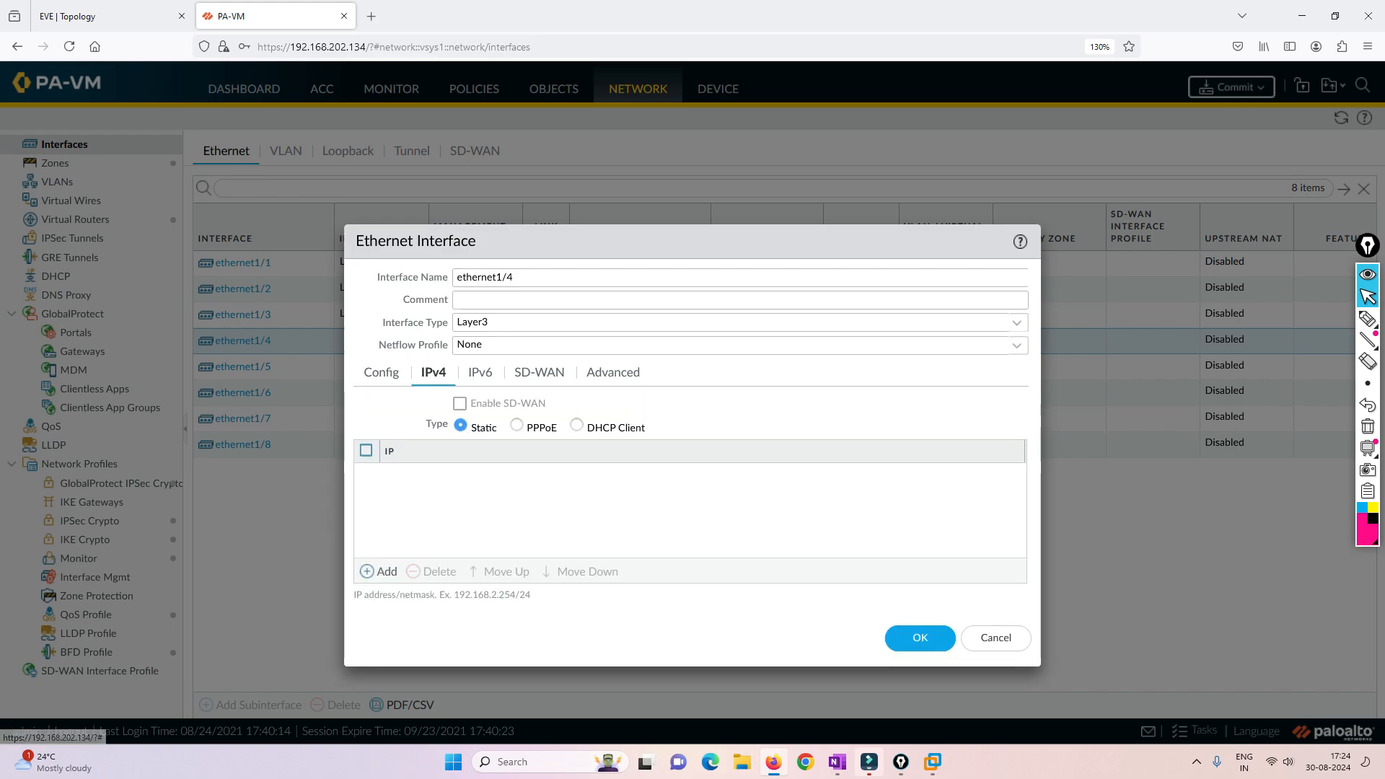
left_click(380, 572)
type("192.18")
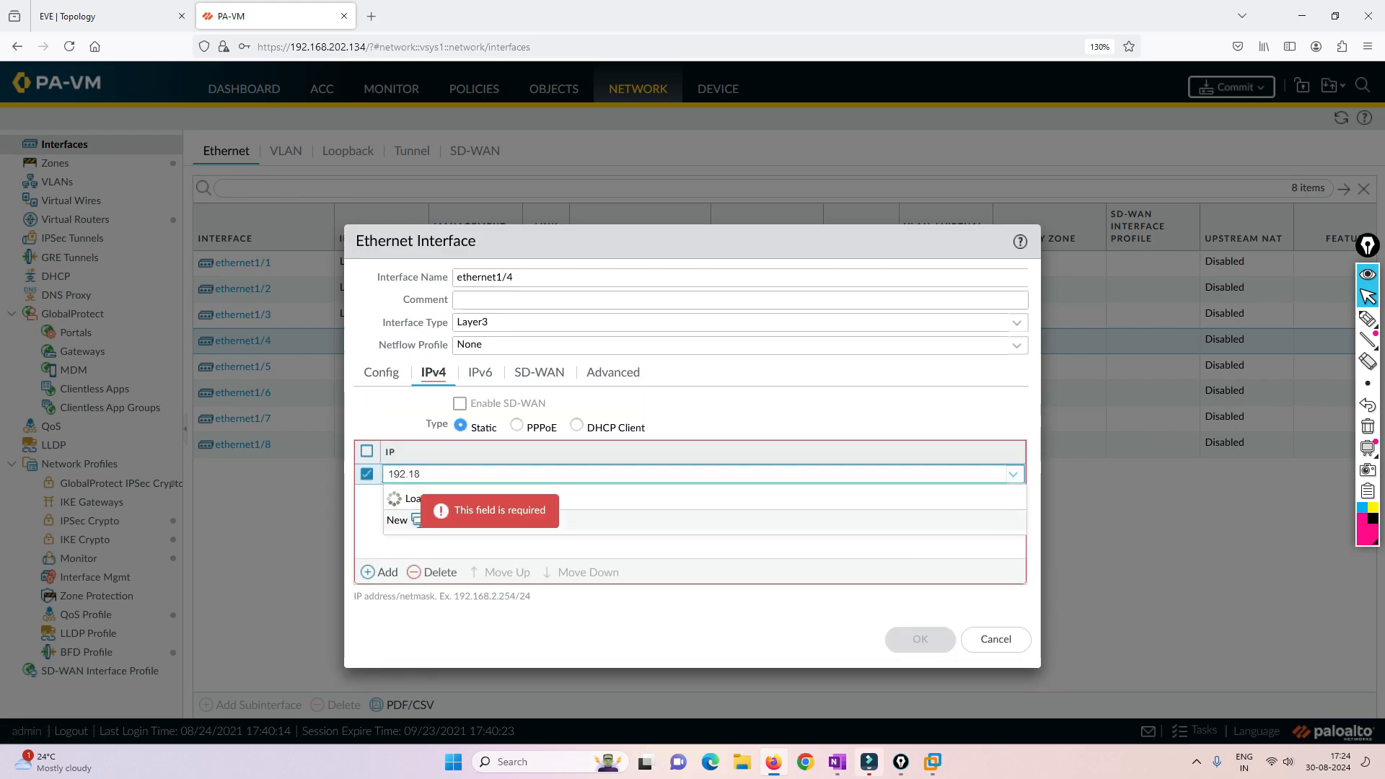
key("BackSpace")
type("68.30.")
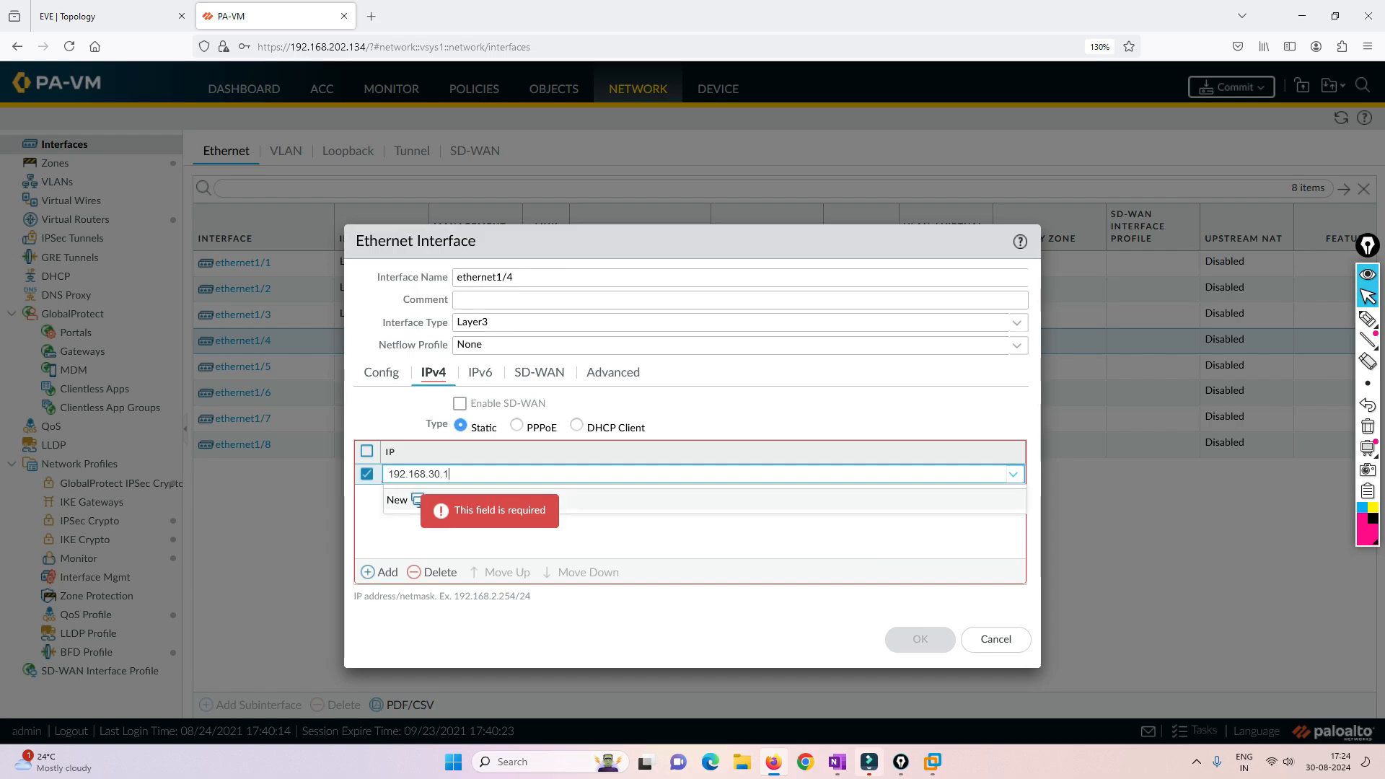
type("10/24")
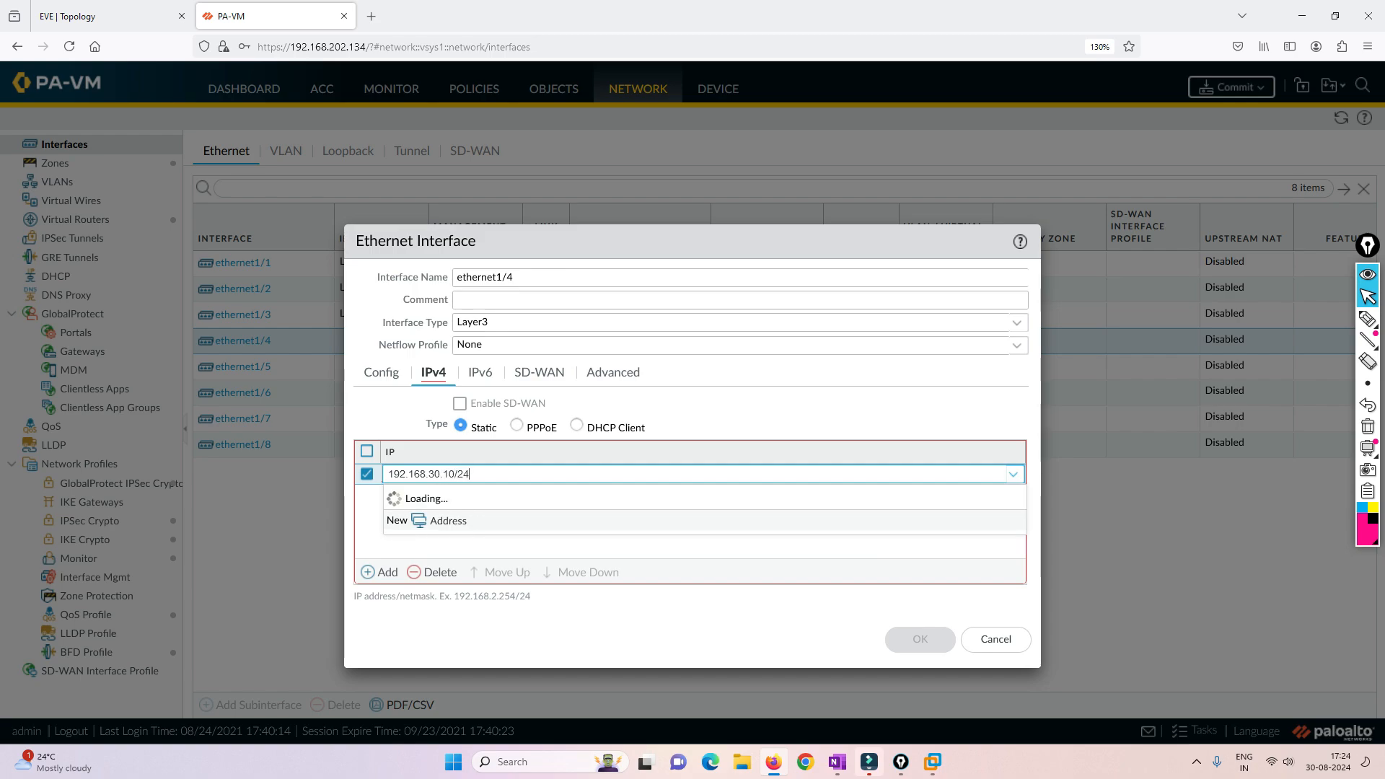
key("Return")
left_click(920, 638)
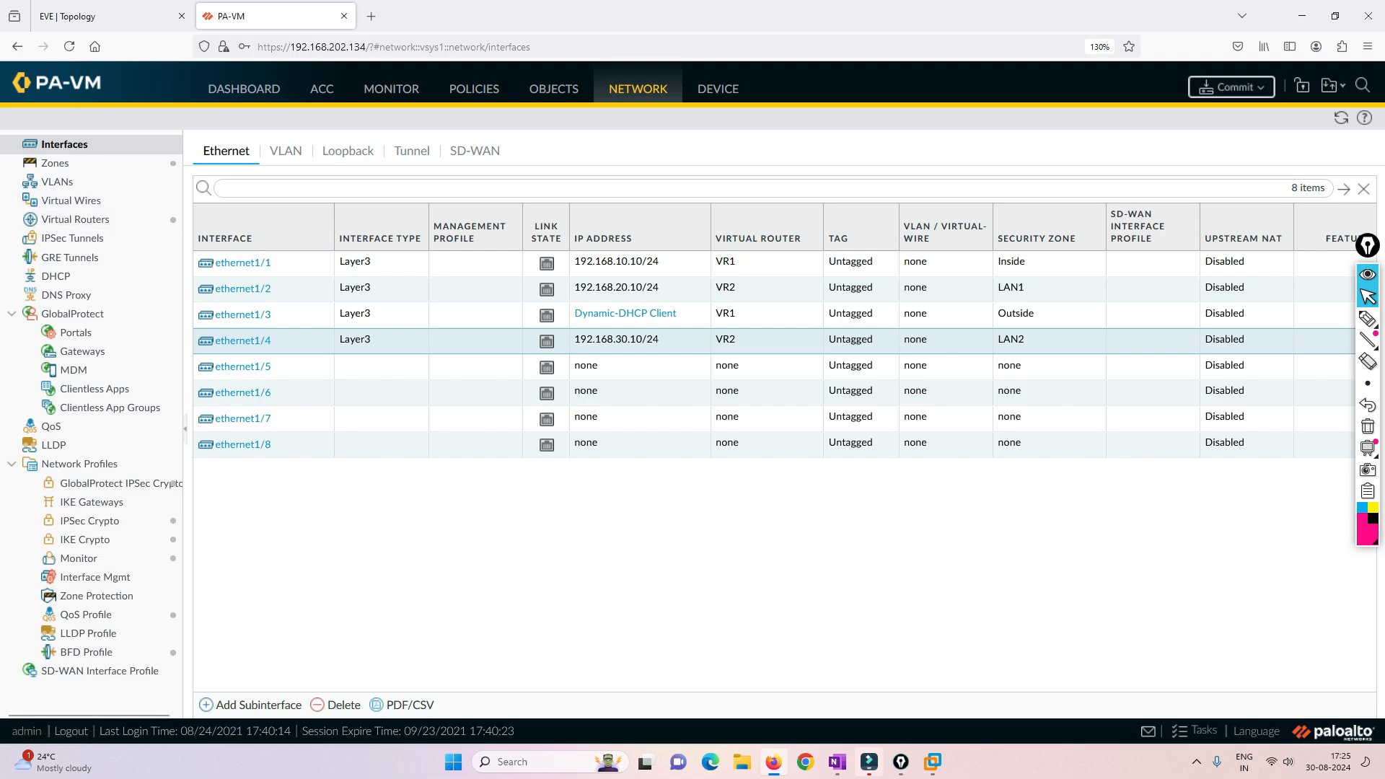
- Commit all pending changes to the firewall and dismiss the commit status
left_click(1231, 86)
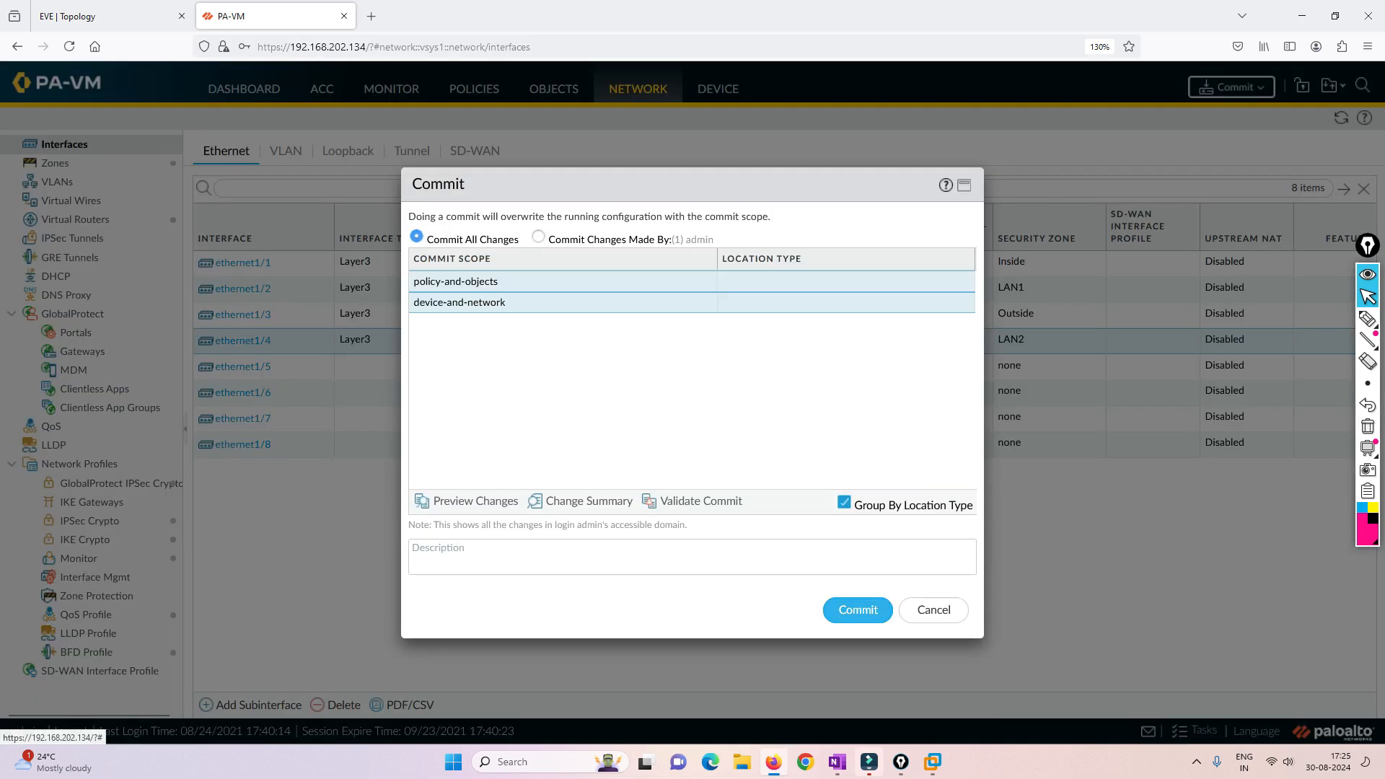
left_click(858, 609)
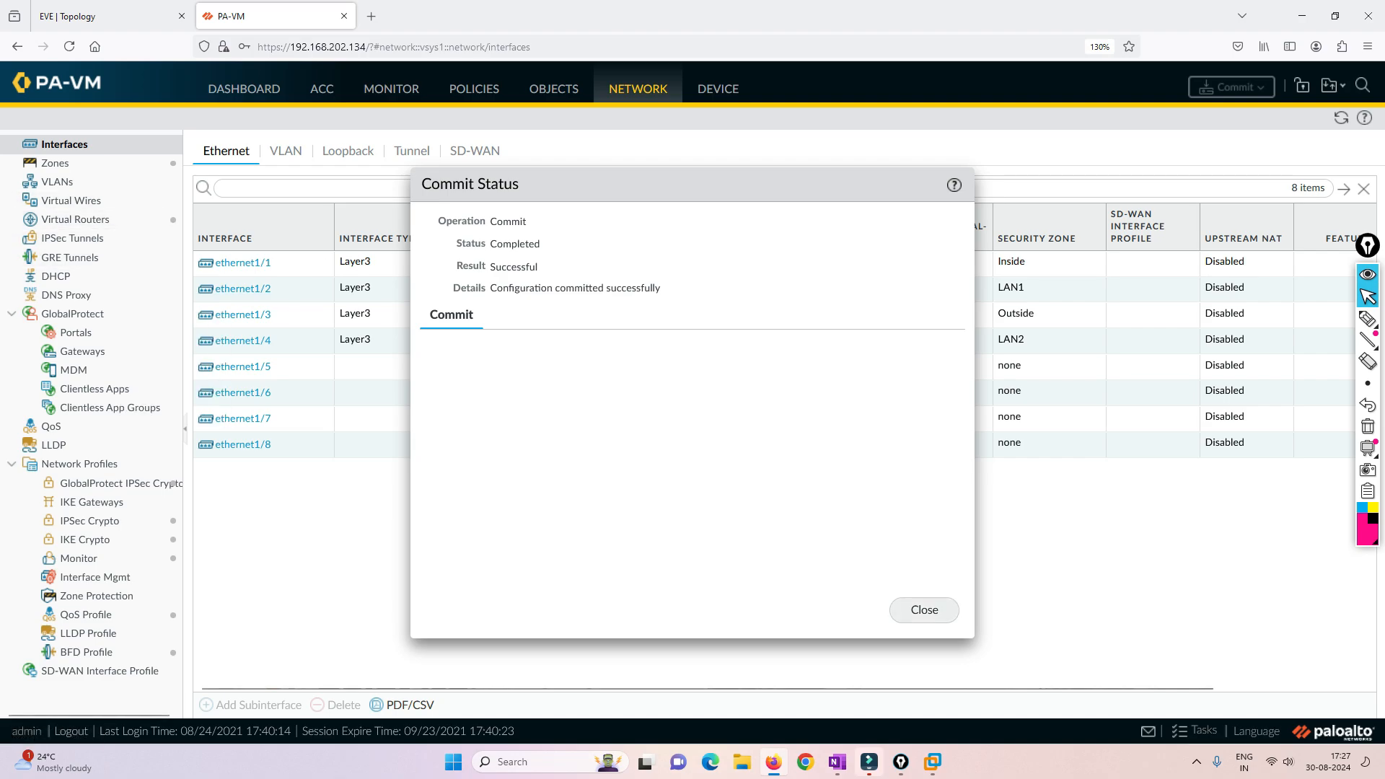
left_click(924, 610)
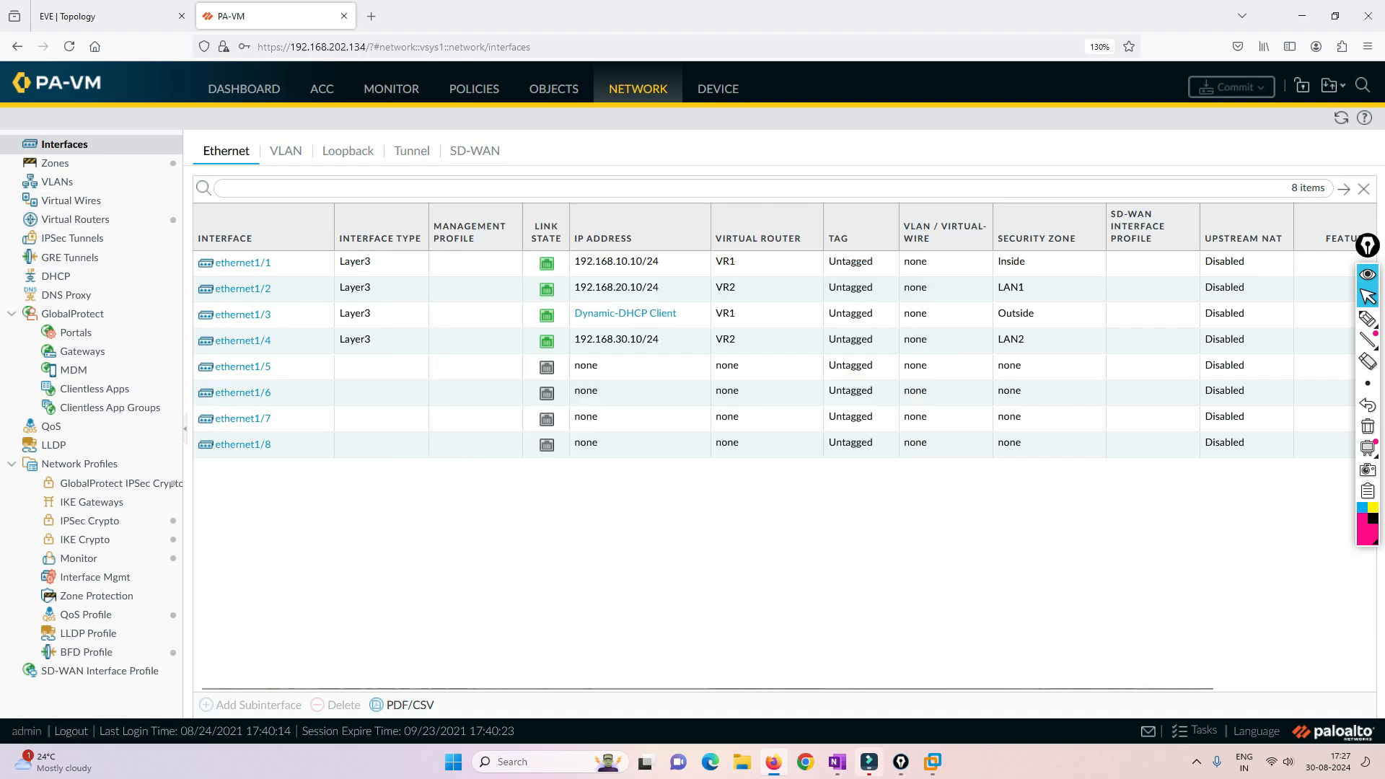
- Examine the dynamic IP status of ethernet1/3 and compare it with the firewall's Net connection in the EVE topology
left_click(625, 314)
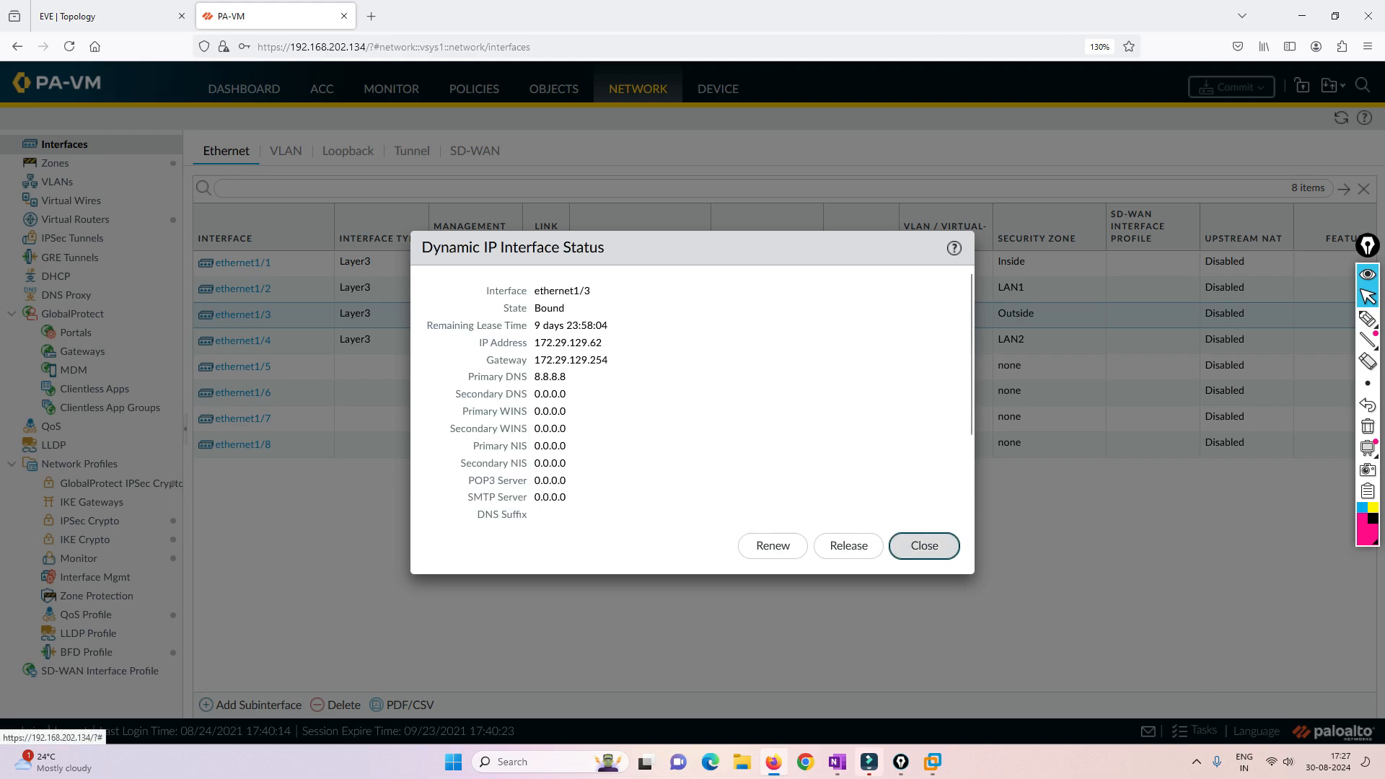
left_click(924, 545)
left_click(108, 16)
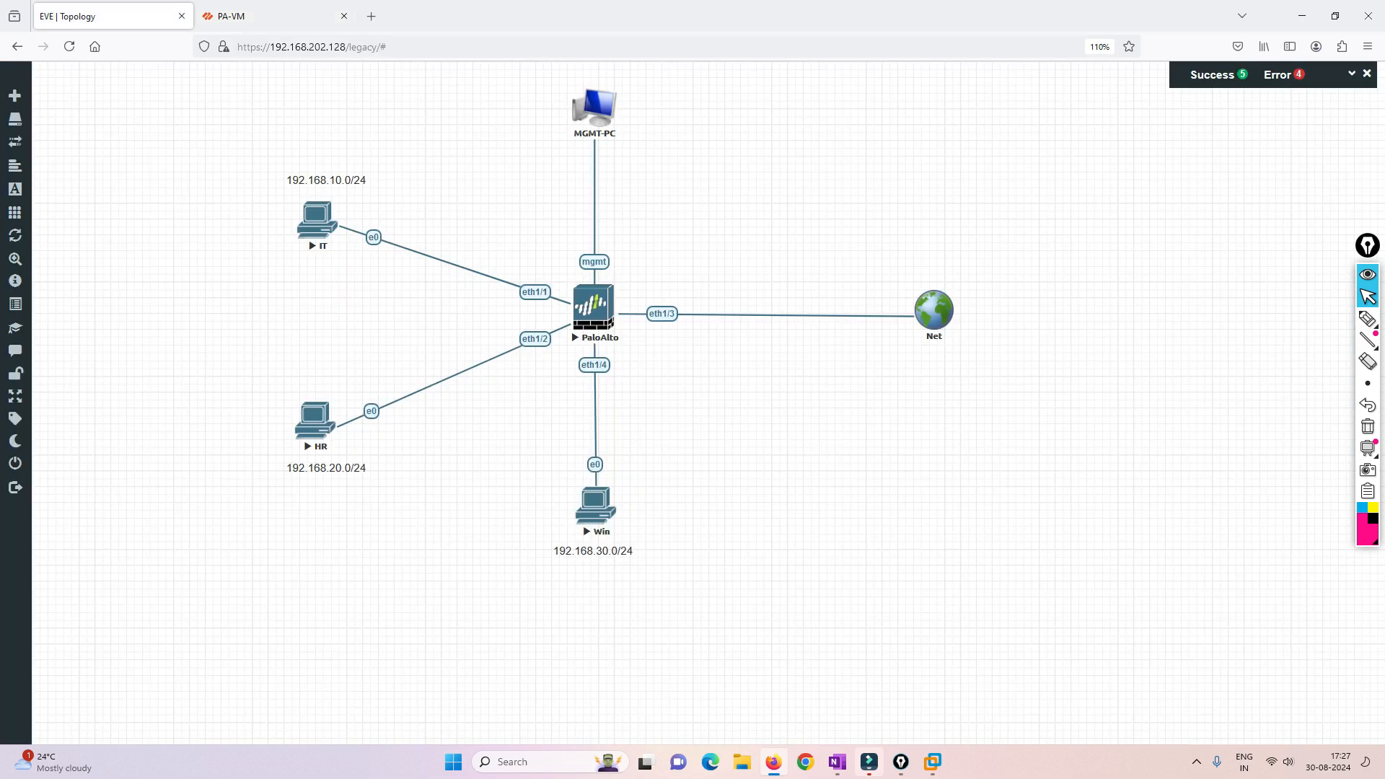
left_click(238, 16)
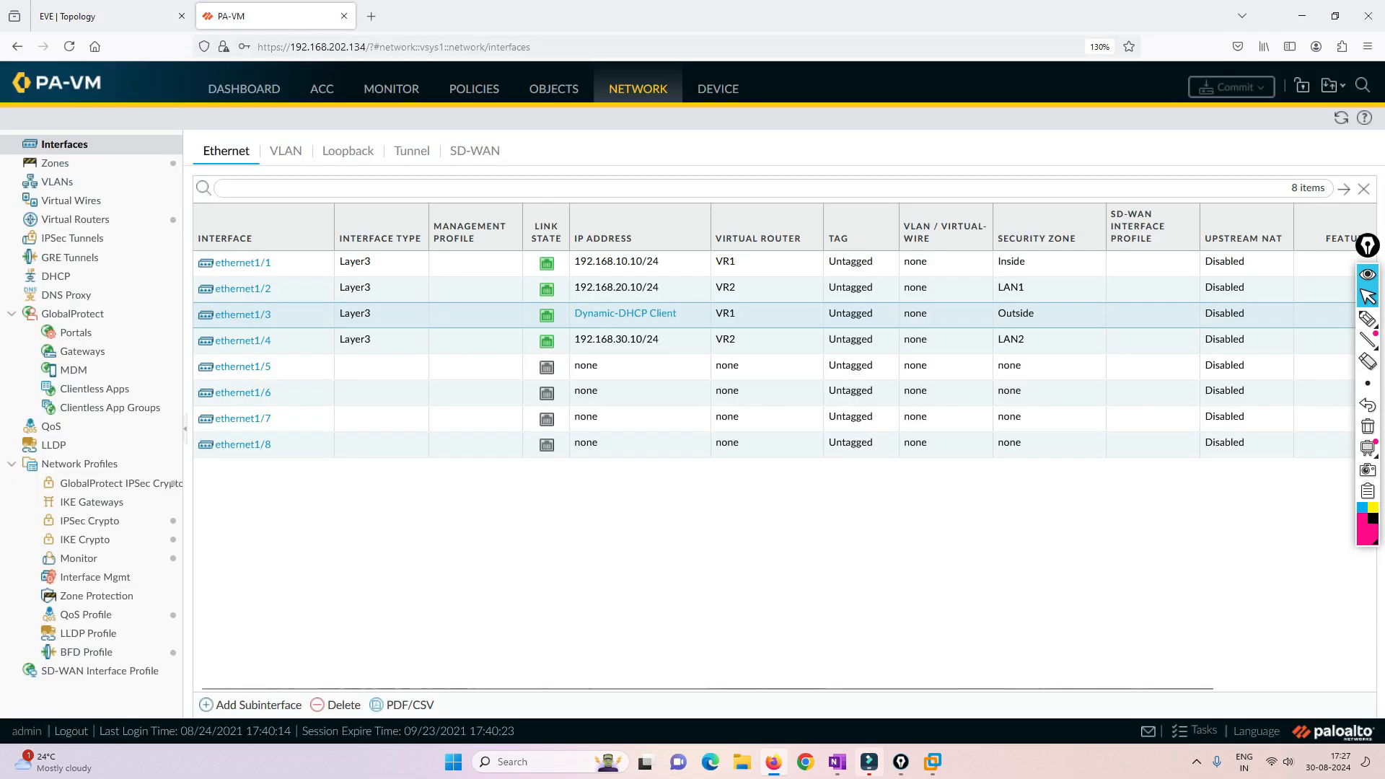
- Open the IPv4 settings of ethernet1/3 and highlight the option that automatically creates a default route to the server's gateway
left_click(242, 315)
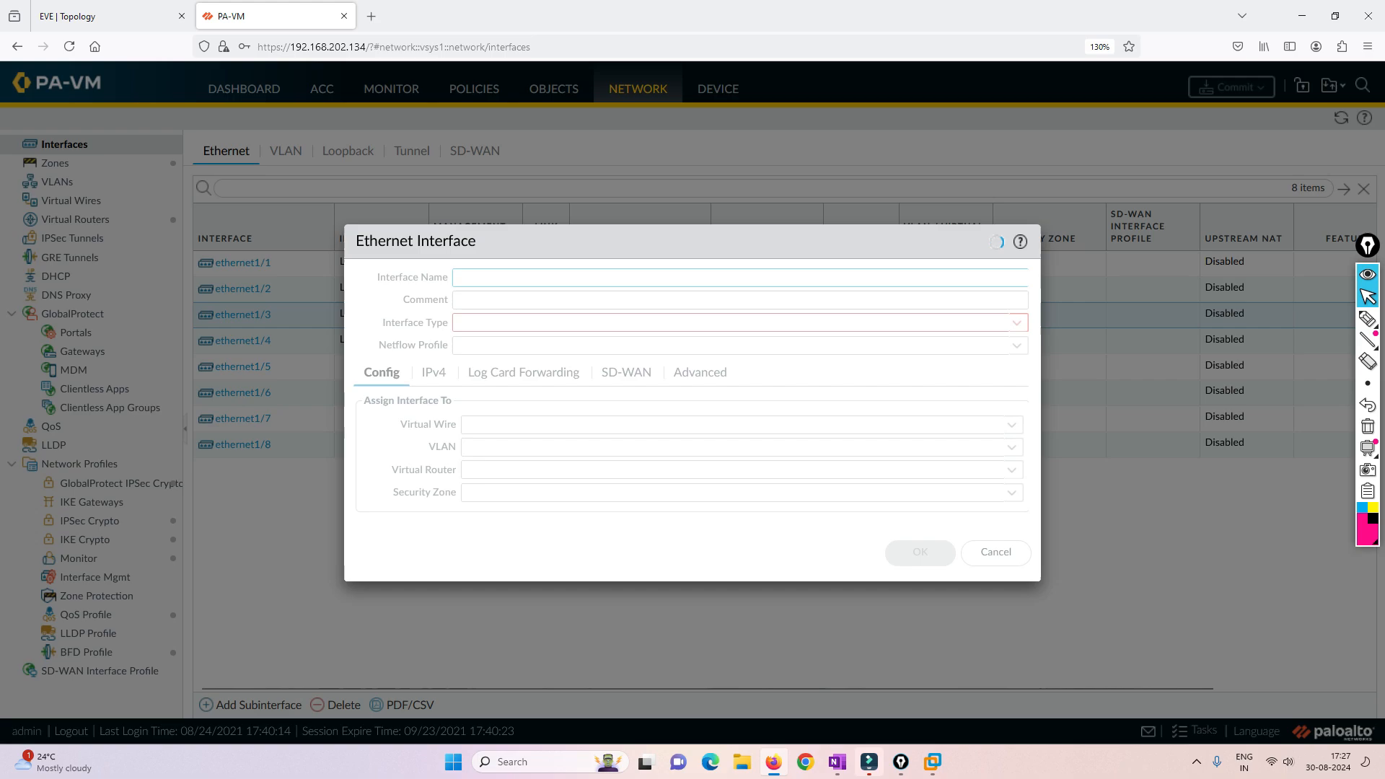
left_click(433, 373)
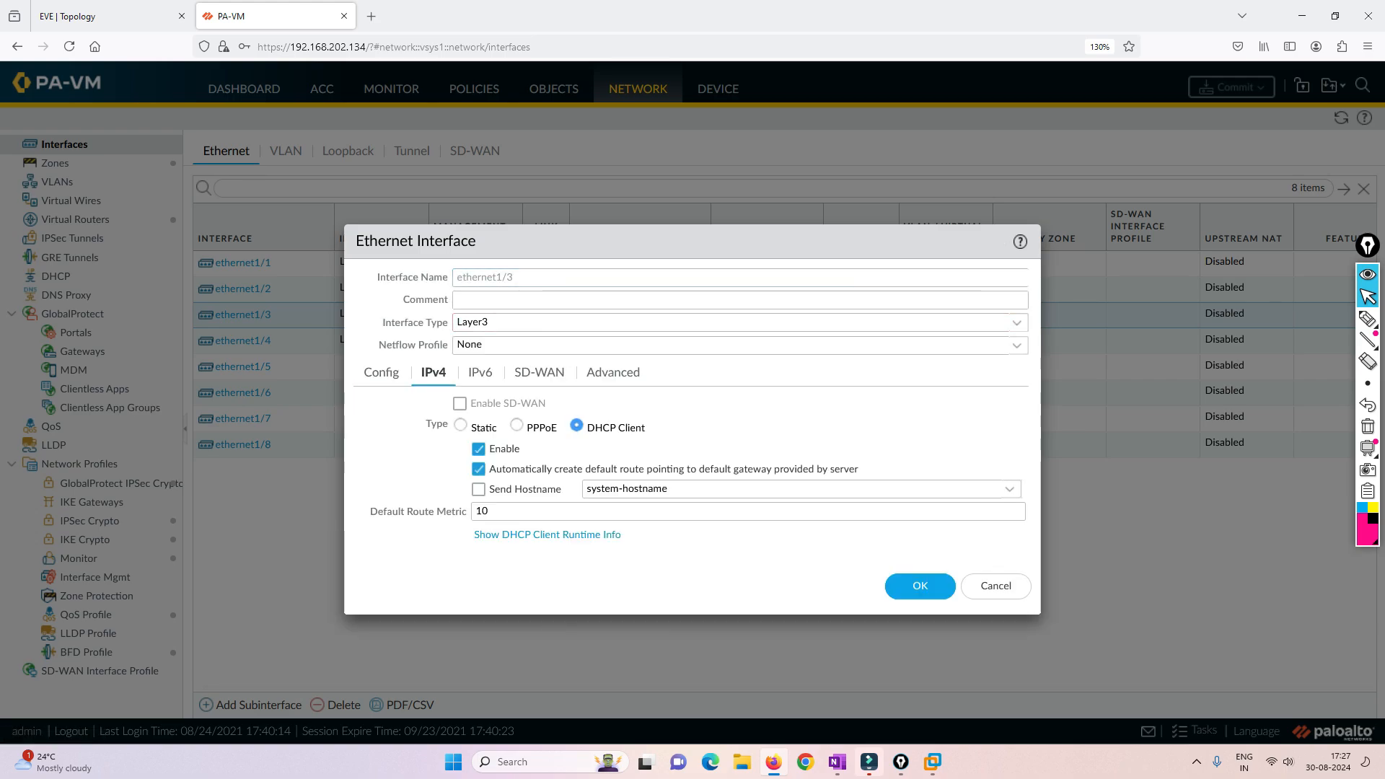
left_click_drag(489, 469, 861, 469)
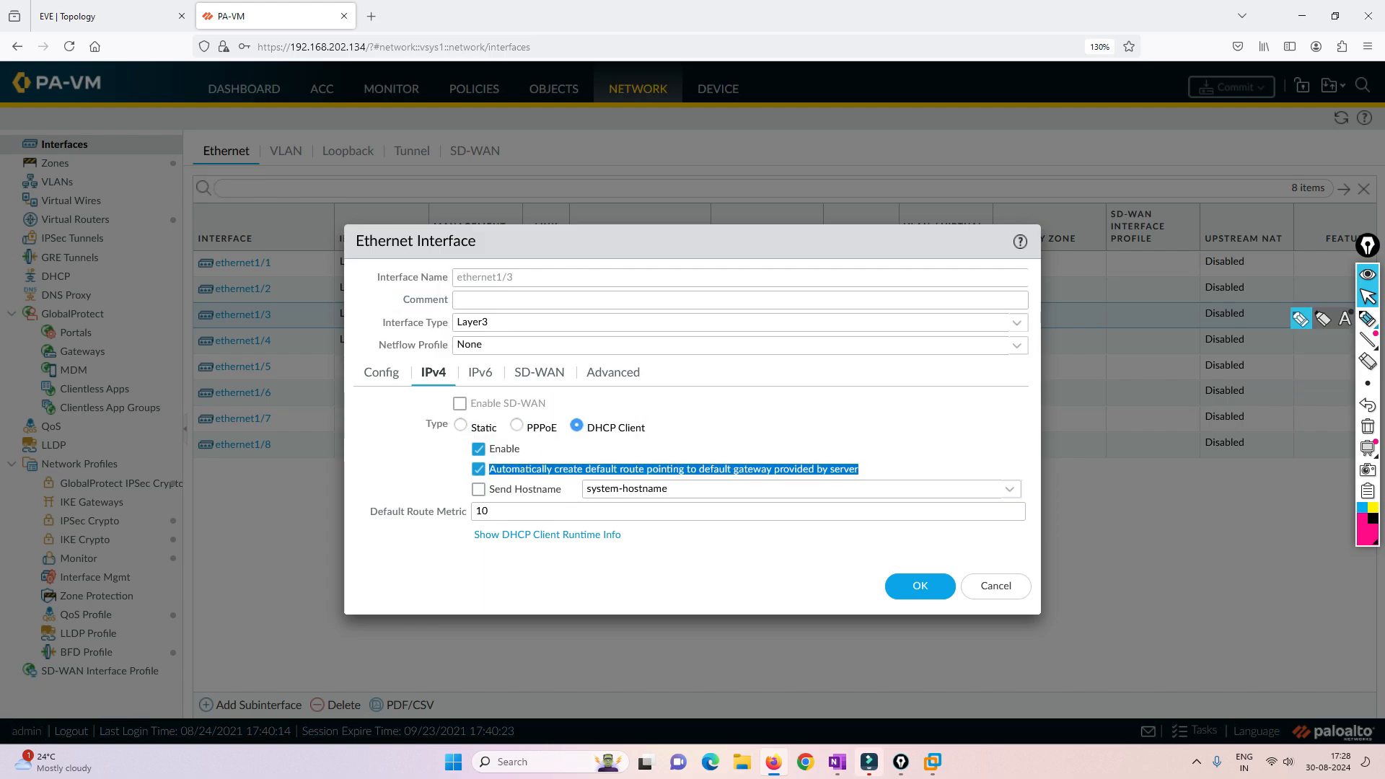
- Annotate the screen with a DHCP server handing out IP and DG, and an arrow pointing to PA
left_click(1368, 319)
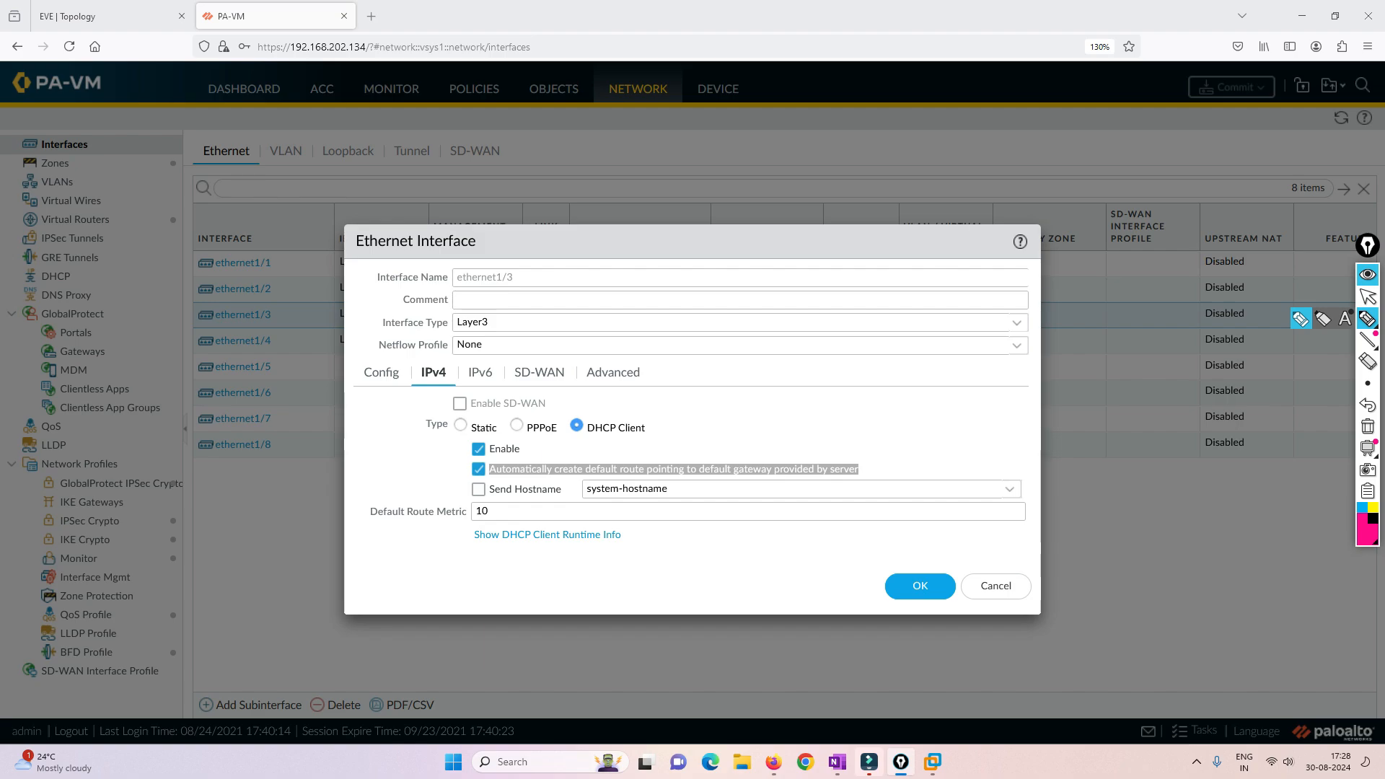
mouse_move(835, 264)
left_mouse_down()
mouse_move(840, 285)
mouse_move(902, 249)
mouse_move(894, 297)
mouse_move(962, 267)
mouse_move(916, 333)
mouse_move(937, 330)
left_mouse_up()
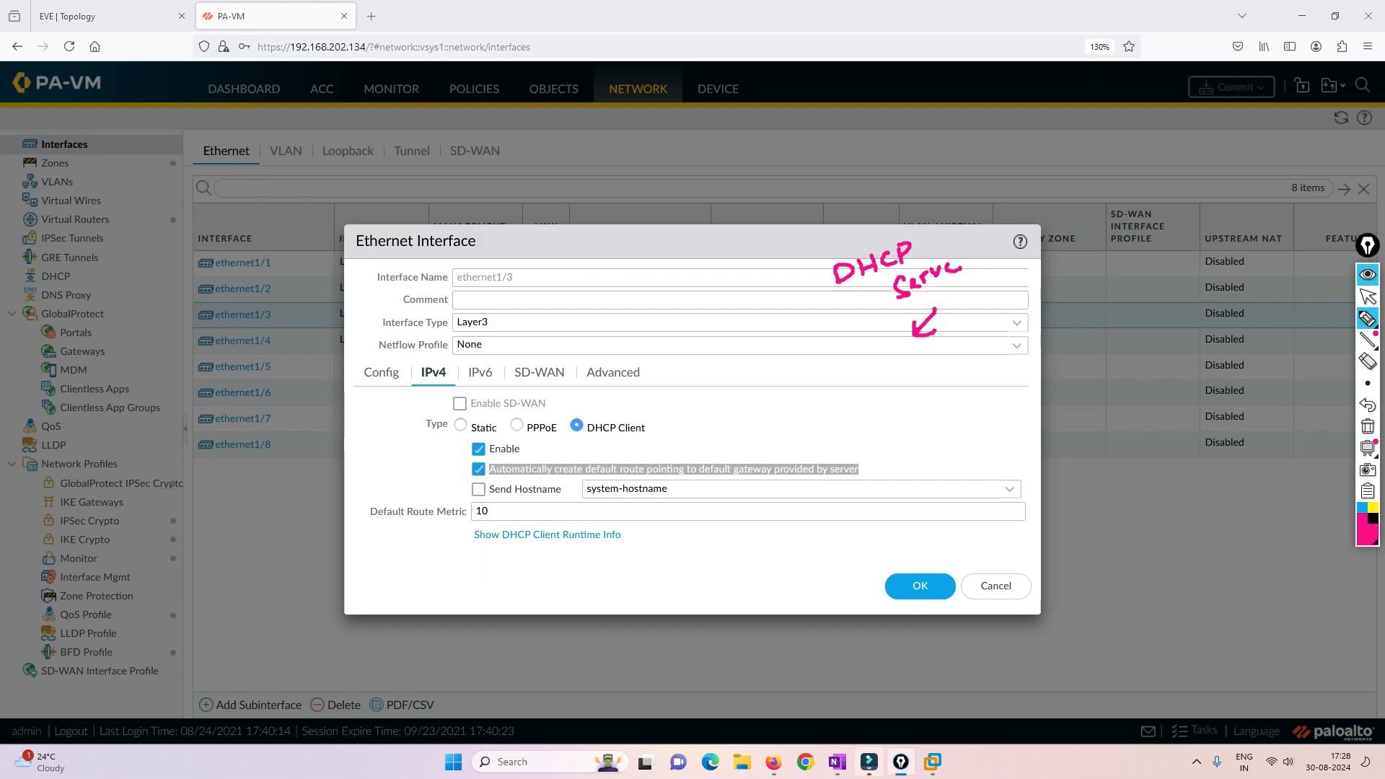
left_click_drag(794, 370, 814, 364)
mouse_move(805, 368)
left_mouse_down()
mouse_move(803, 386)
mouse_move(816, 383)
left_mouse_up()
mouse_move(822, 381)
left_mouse_down()
mouse_move(828, 344)
mouse_move(817, 420)
left_mouse_up()
left_click_drag(840, 393, 851, 402)
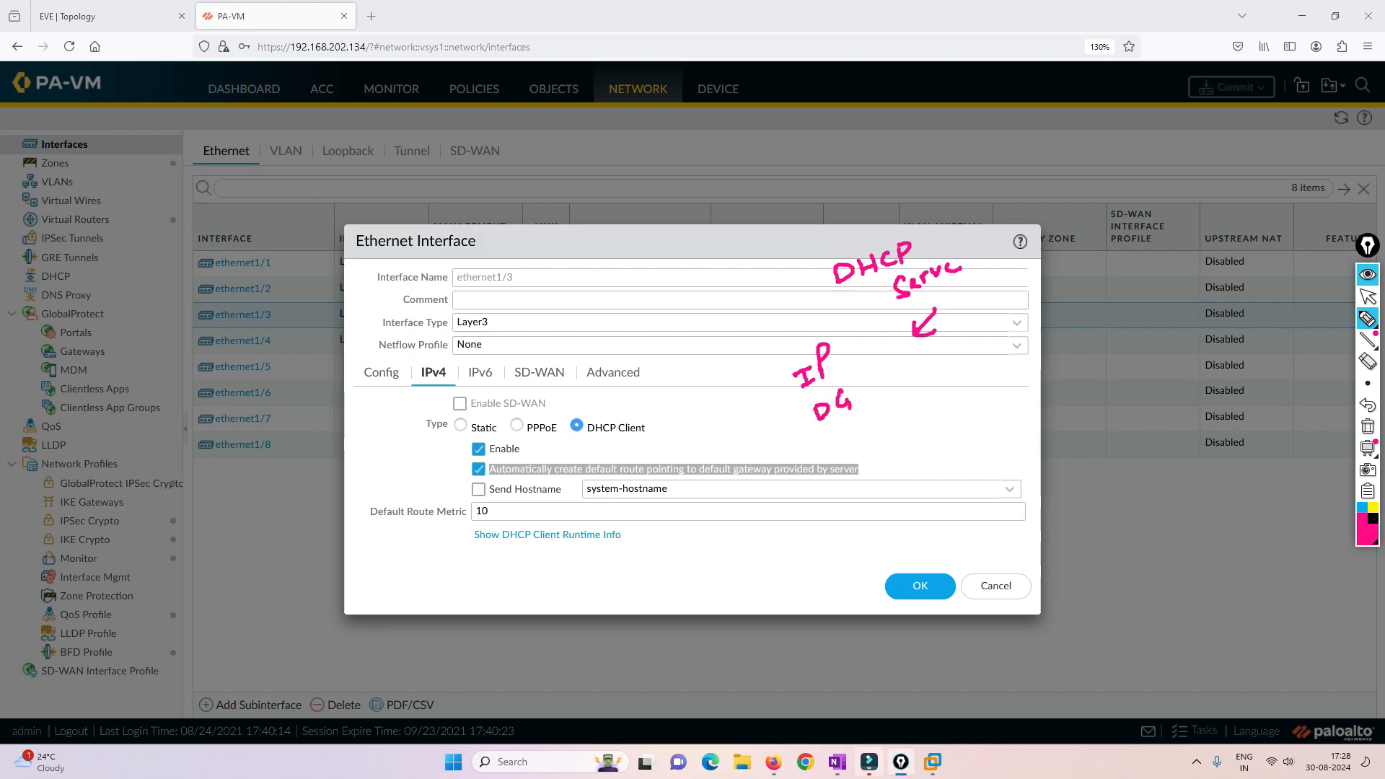
left_click_drag(827, 317, 740, 330)
mouse_move(761, 316)
left_mouse_down()
mouse_move(739, 330)
mouse_move(761, 336)
left_mouse_up()
left_click_drag(624, 311, 625, 331)
mouse_move(622, 309)
left_mouse_down()
mouse_move(625, 321)
mouse_move(655, 318)
mouse_move(663, 304)
left_mouse_up()
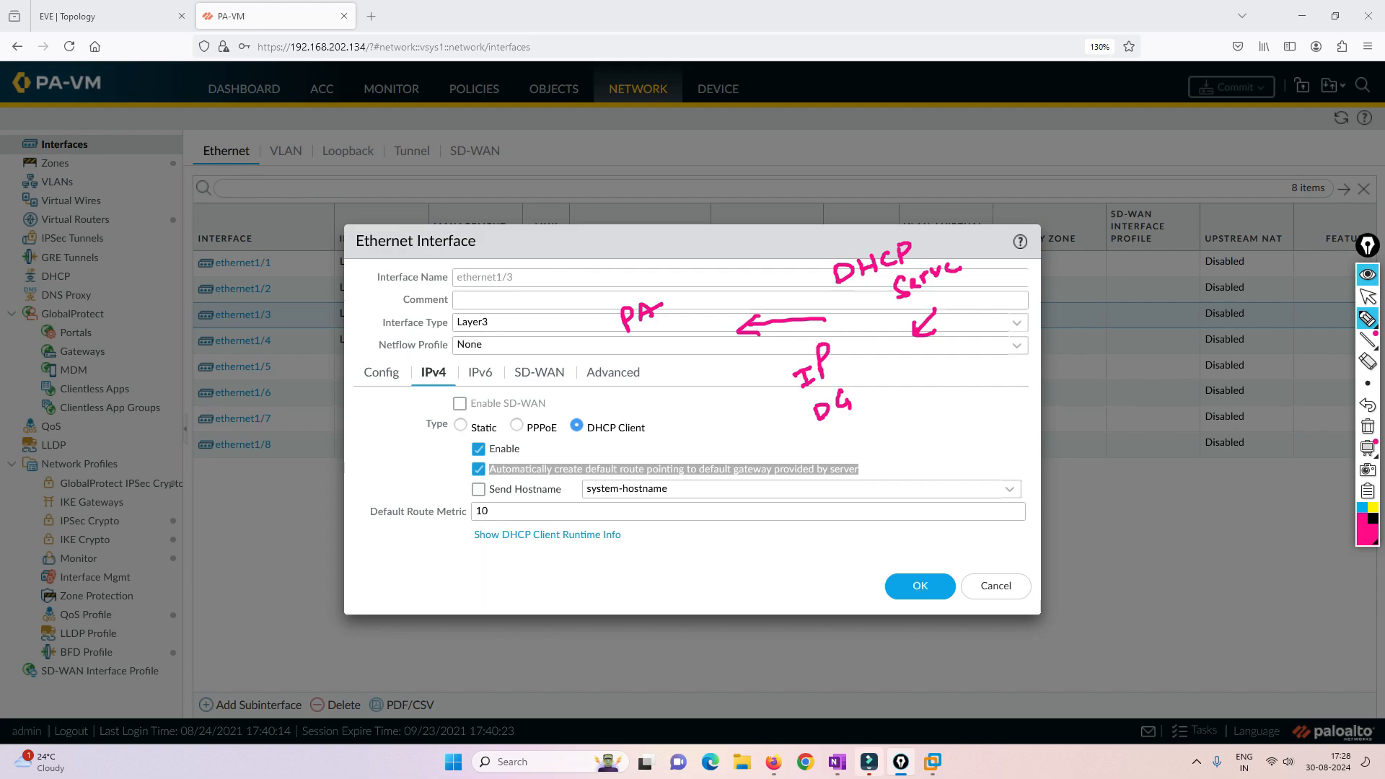
- Write 0.0.0.0/0 with an arrow to the DG note and close the ethernet1/3 settings without changing them
mouse_move(627, 442)
left_mouse_down()
mouse_move(638, 458)
mouse_move(627, 439)
mouse_move(697, 423)
left_mouse_up()
left_click(644, 442)
left_click(667, 436)
left_click(693, 423)
mouse_move(697, 423)
left_mouse_down()
mouse_move(710, 402)
mouse_move(718, 438)
mouse_move(732, 417)
left_mouse_up()
left_click(729, 405)
mouse_move(731, 417)
left_mouse_down()
mouse_move(737, 397)
mouse_move(803, 408)
left_mouse_up()
left_click_drag(803, 408, 789, 418)
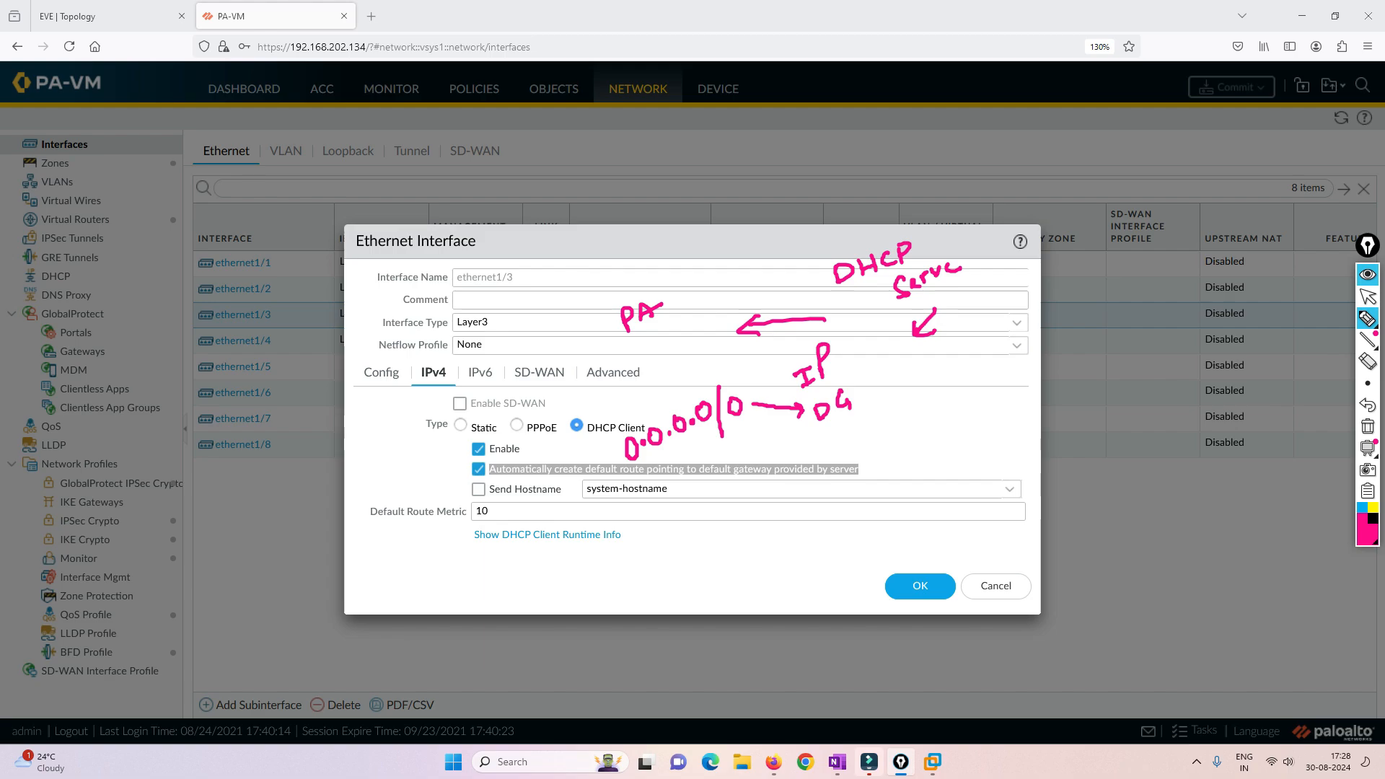
left_click(1368, 296)
left_click(920, 585)
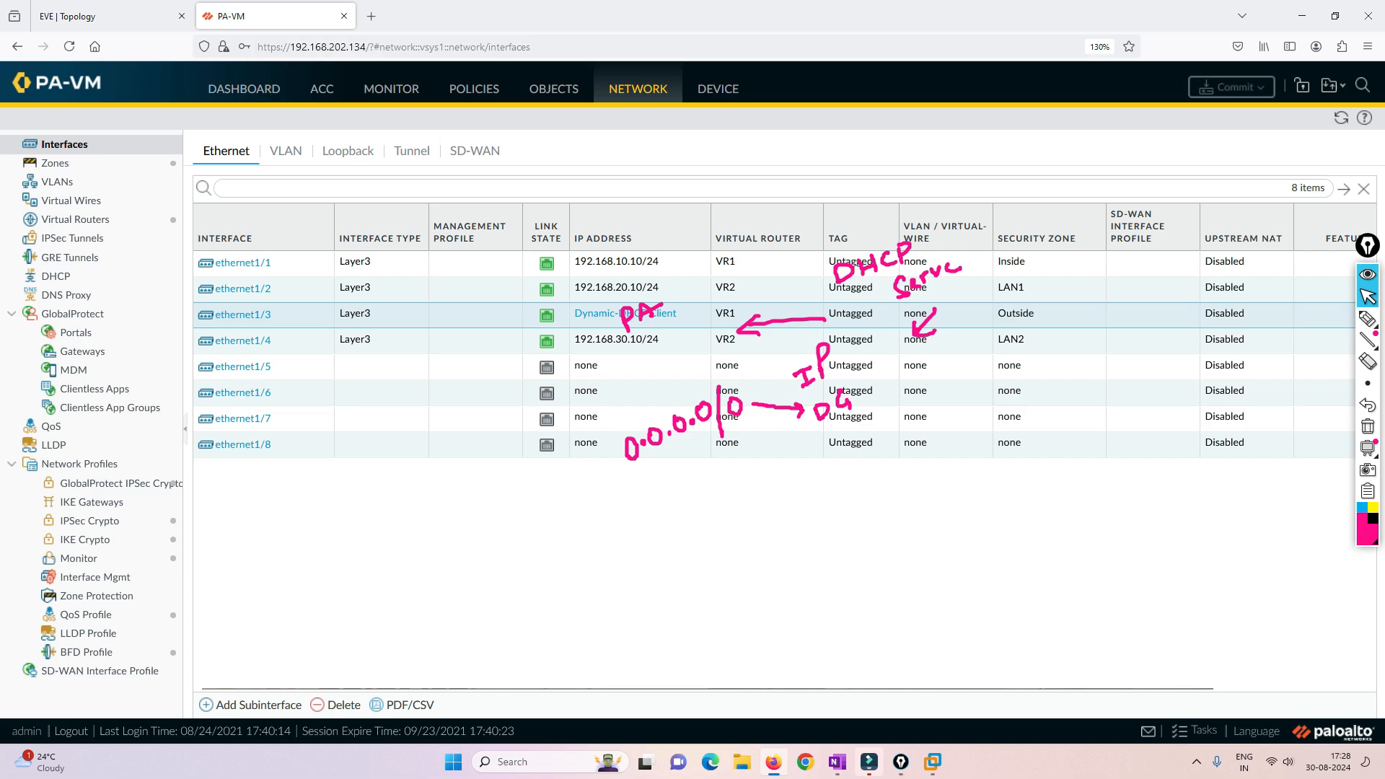
- Check the gateway in the dynamic IP status of ethernet1/3 and clear all on-screen annotations
left_click(628, 314)
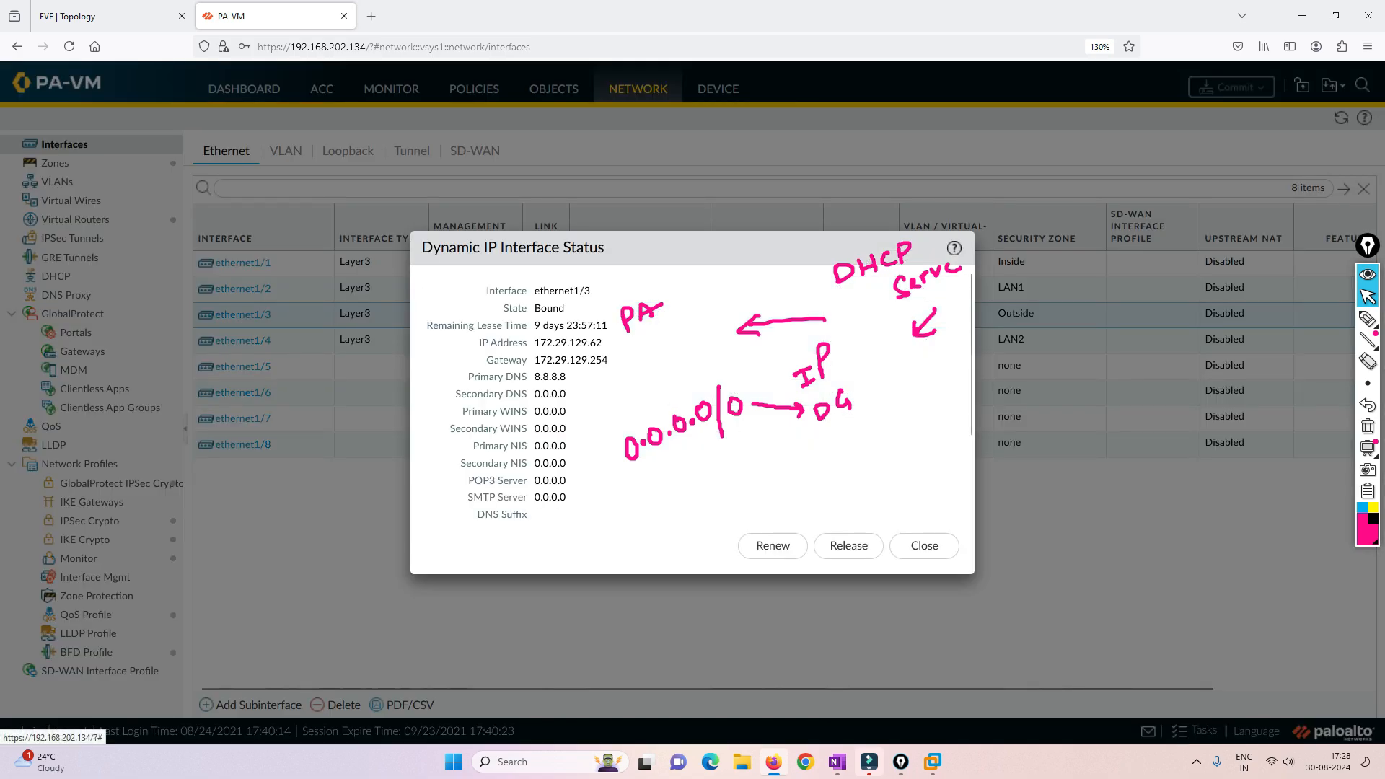
left_click_drag(535, 360, 602, 360)
left_click(615, 363)
left_click(924, 546)
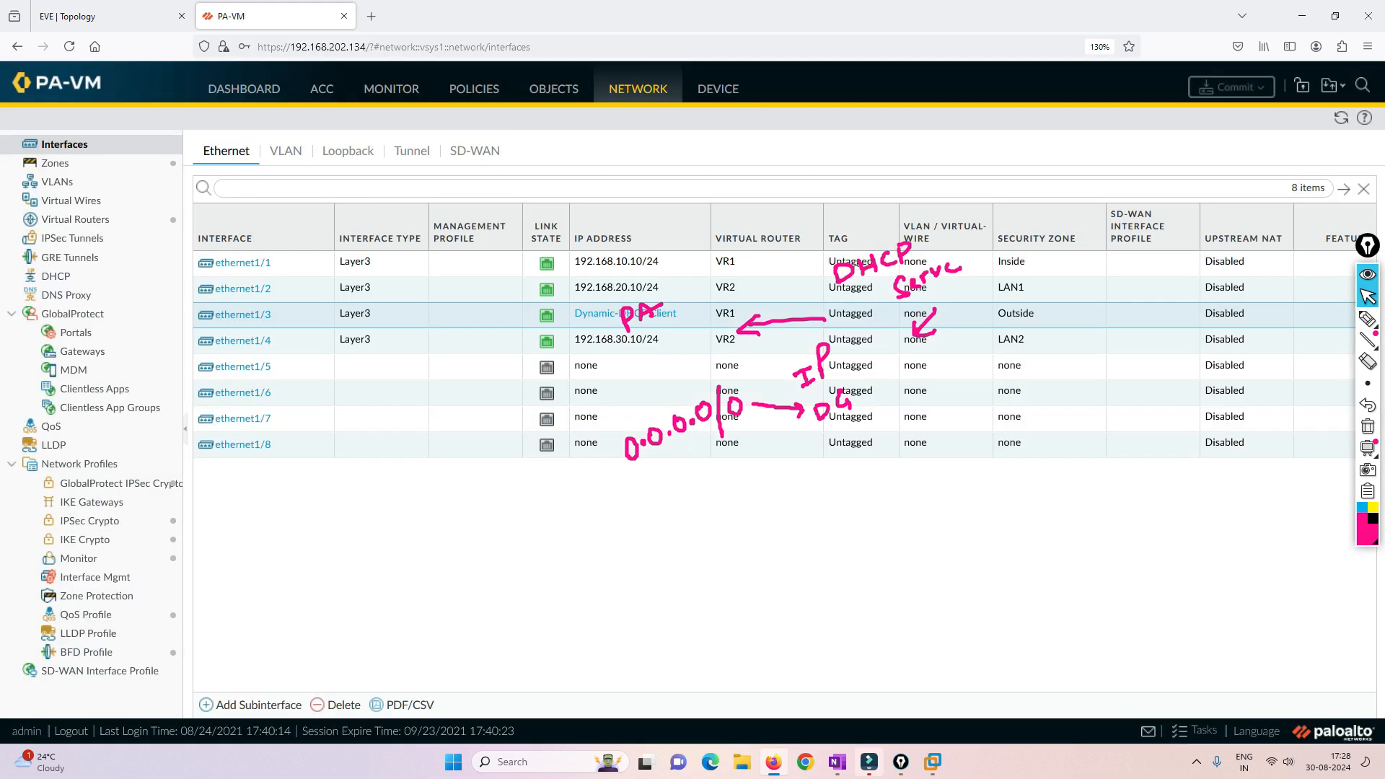
left_click(1367, 426)
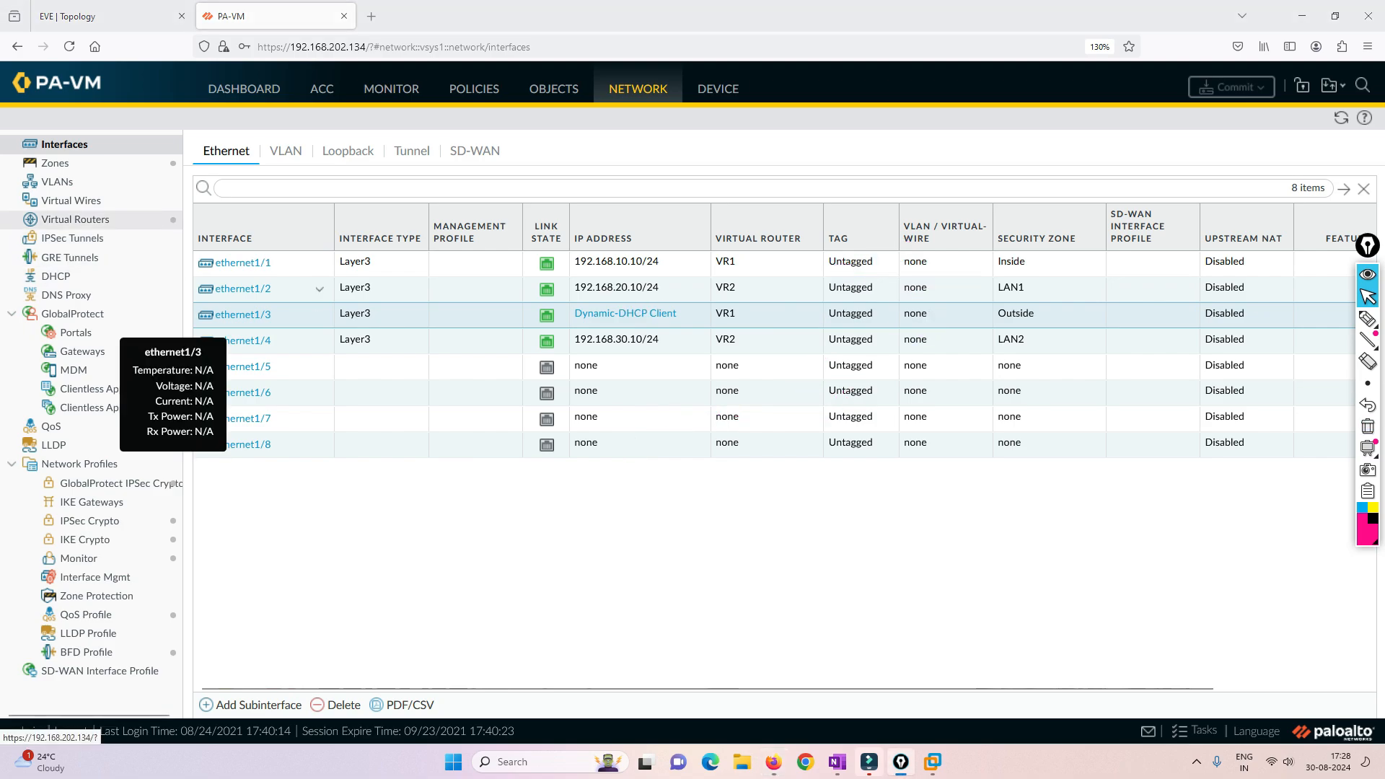
- Review the virtual router interface assignments and examine VR1's runtime route table, comparing its default route with the EVE topology
left_click(75, 219)
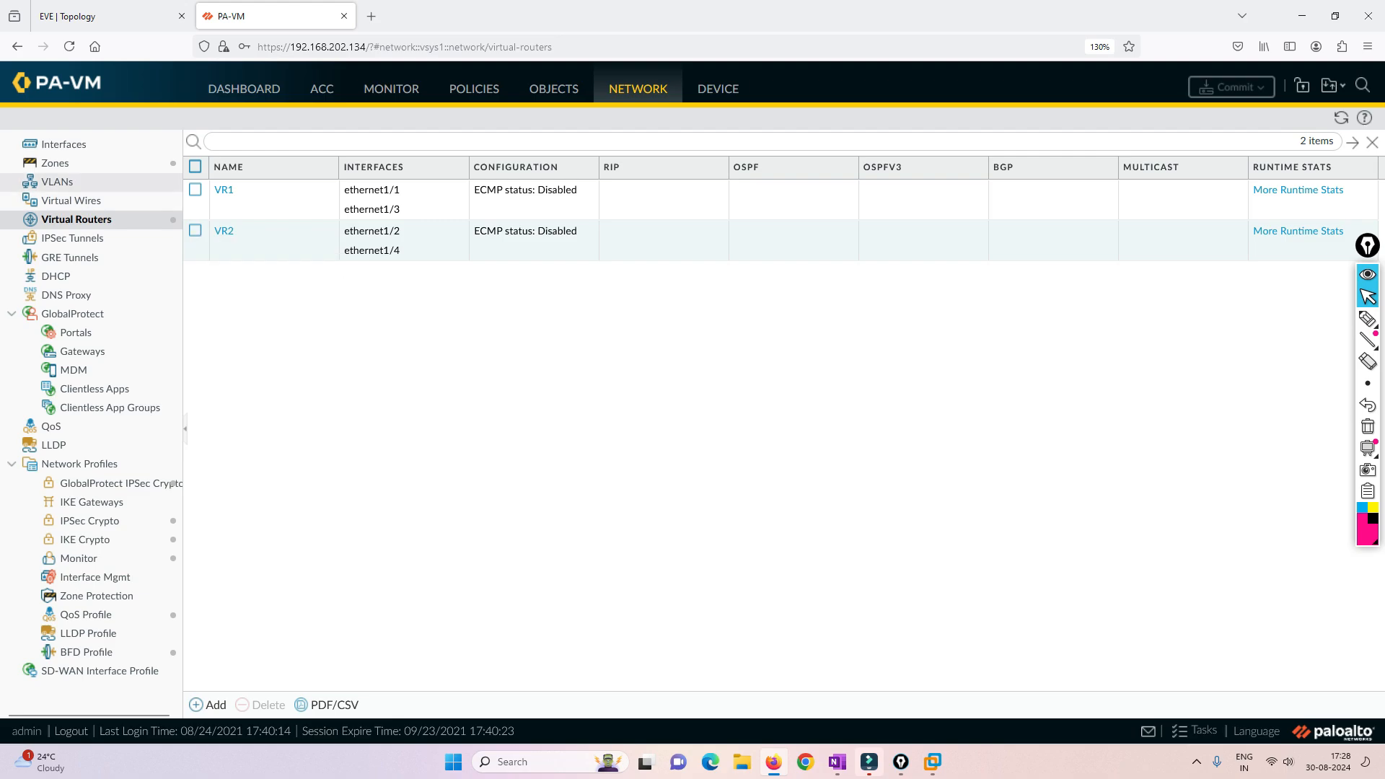
left_click(64, 144)
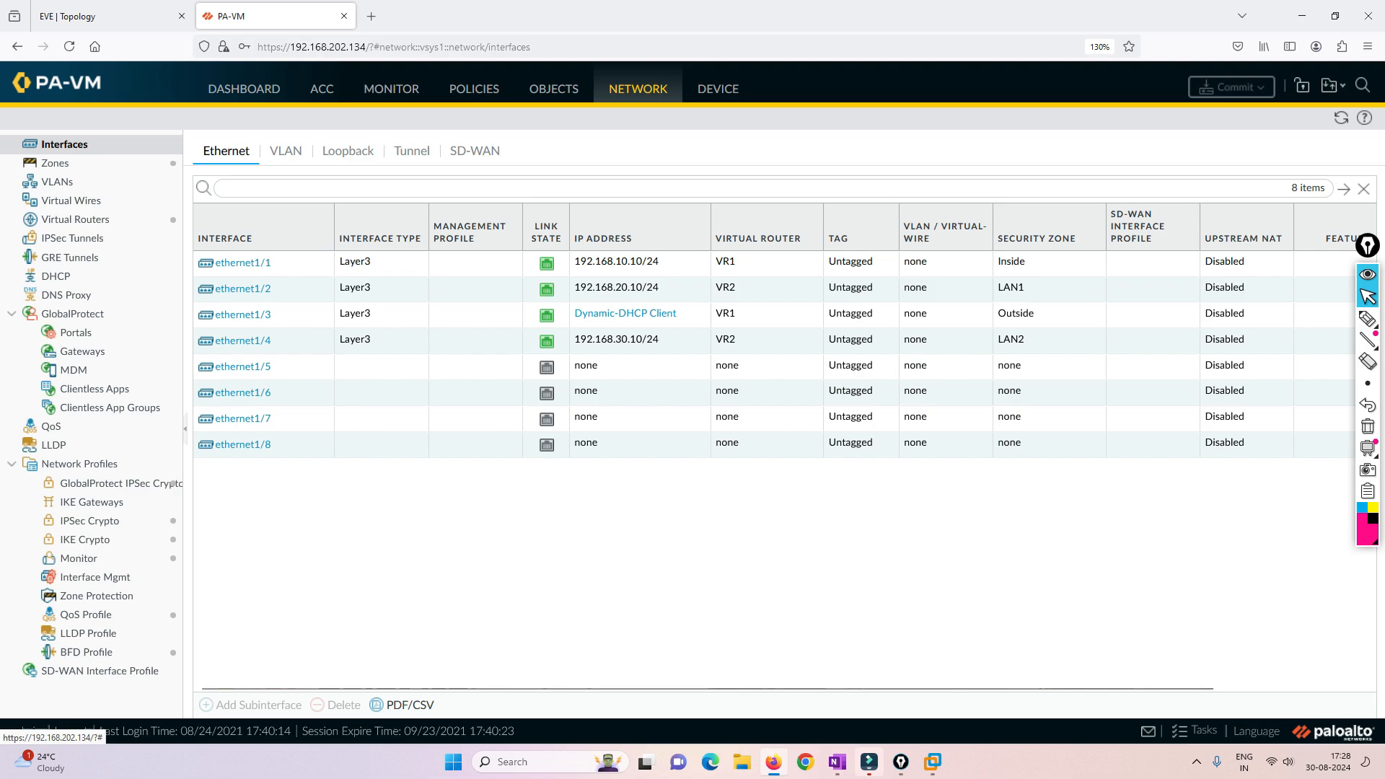
left_click(76, 220)
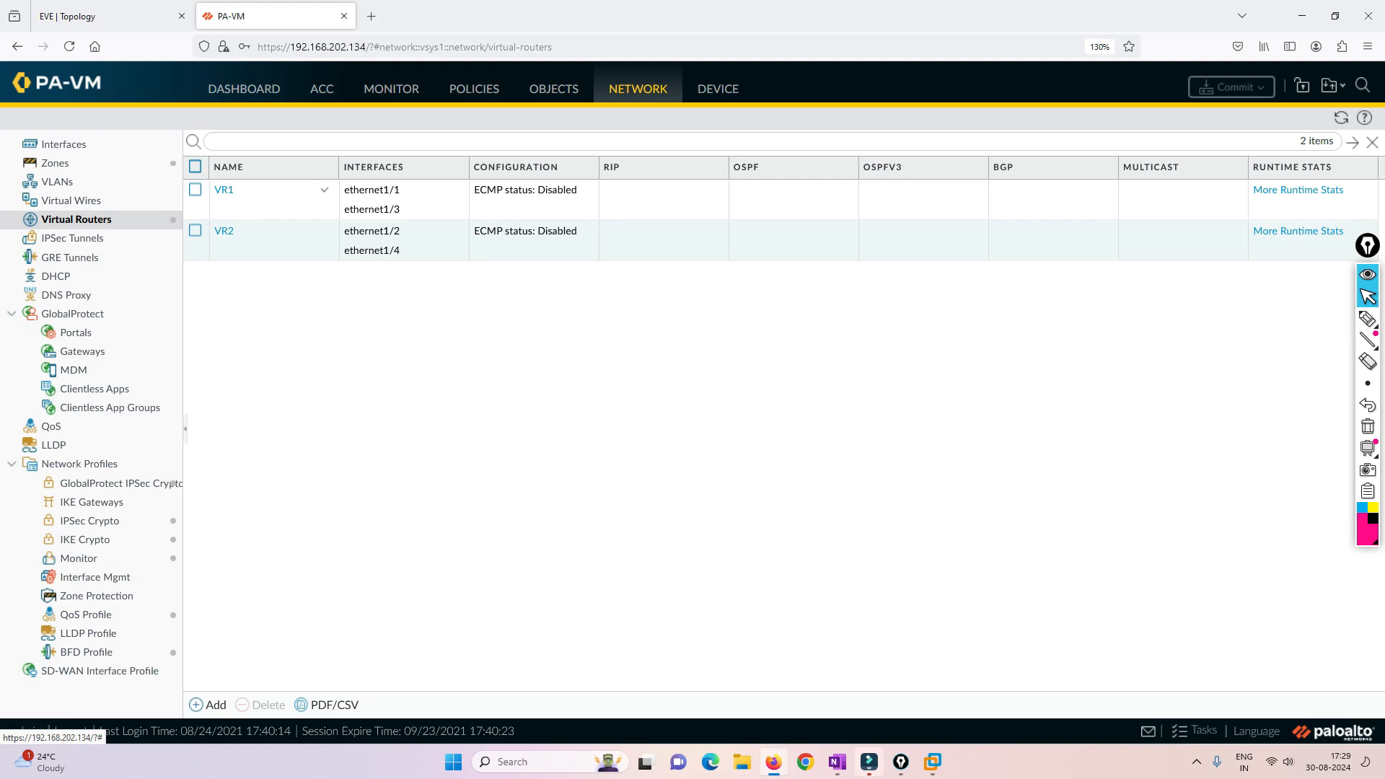
left_click(1299, 190)
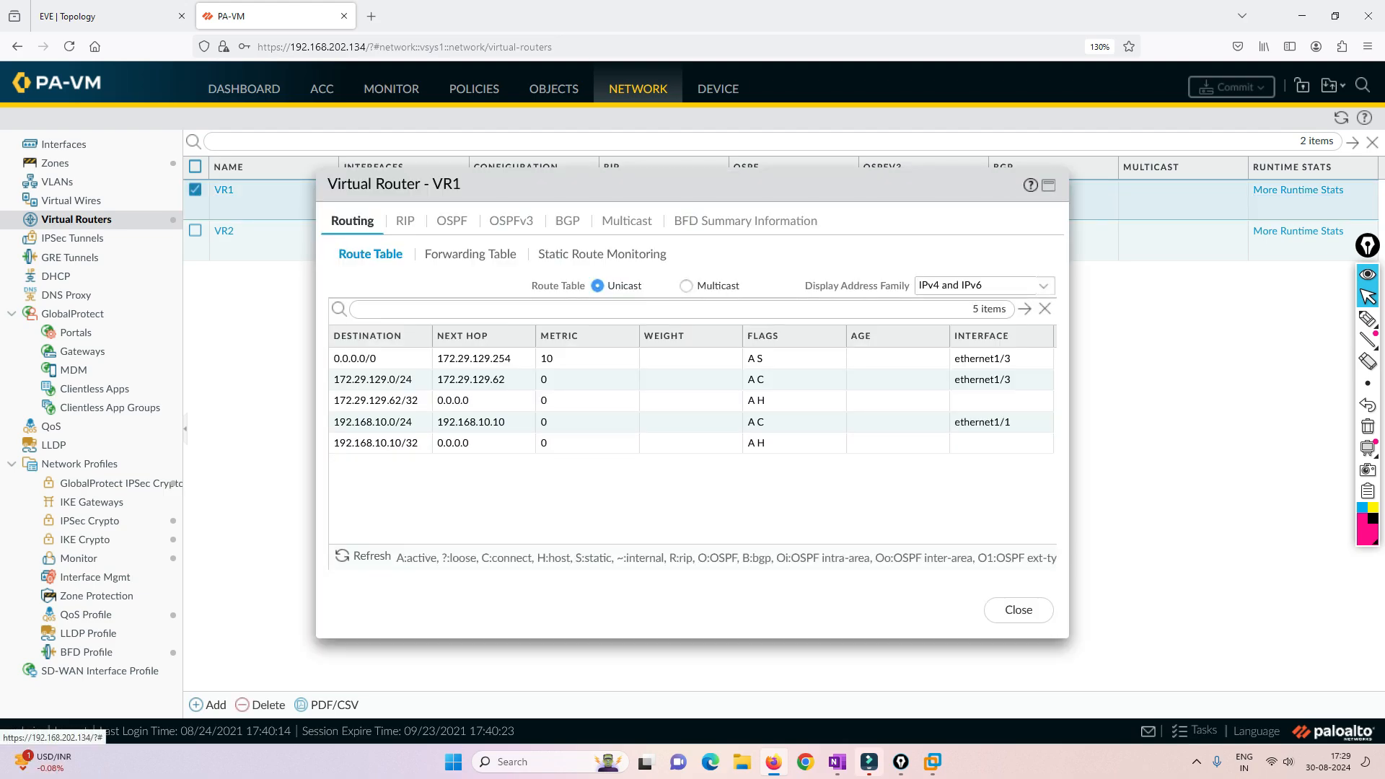
left_click(474, 359)
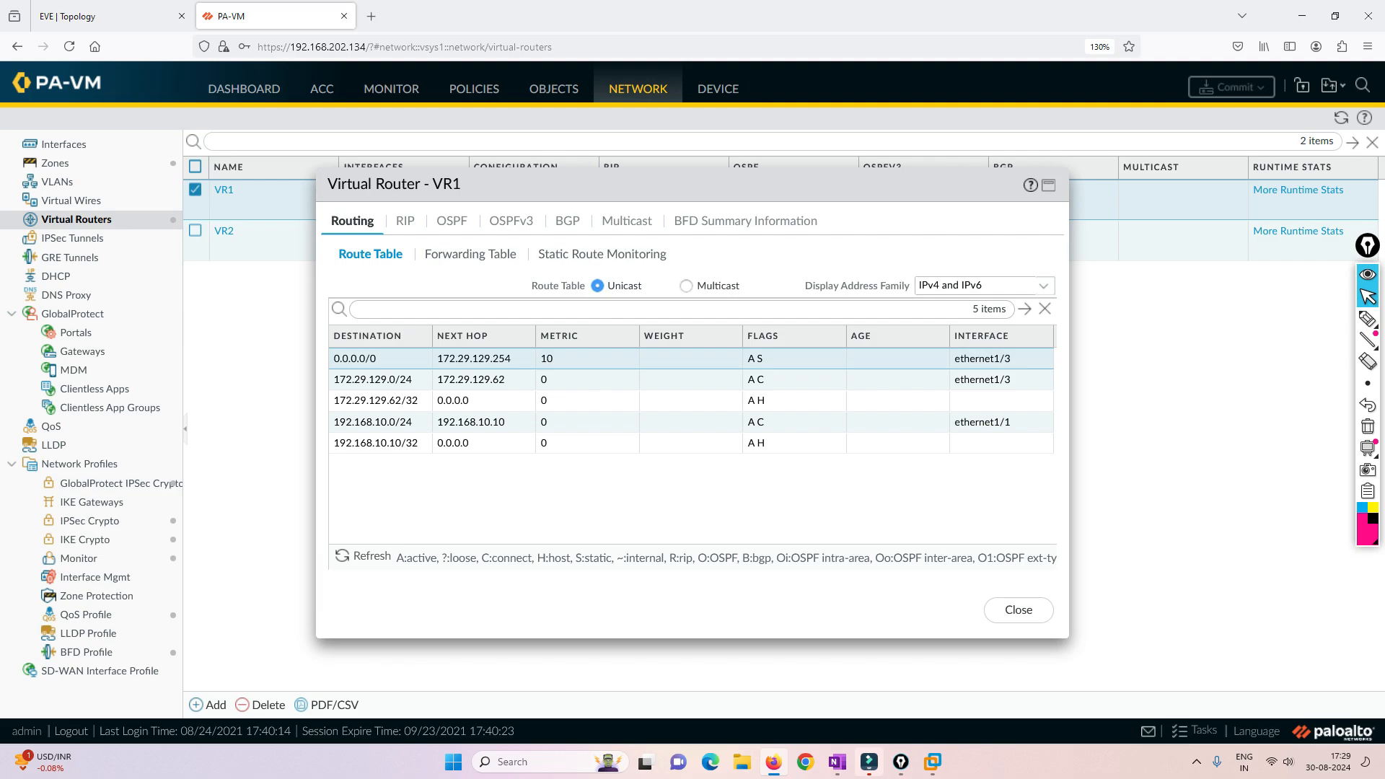
key("ctrl+Tab")
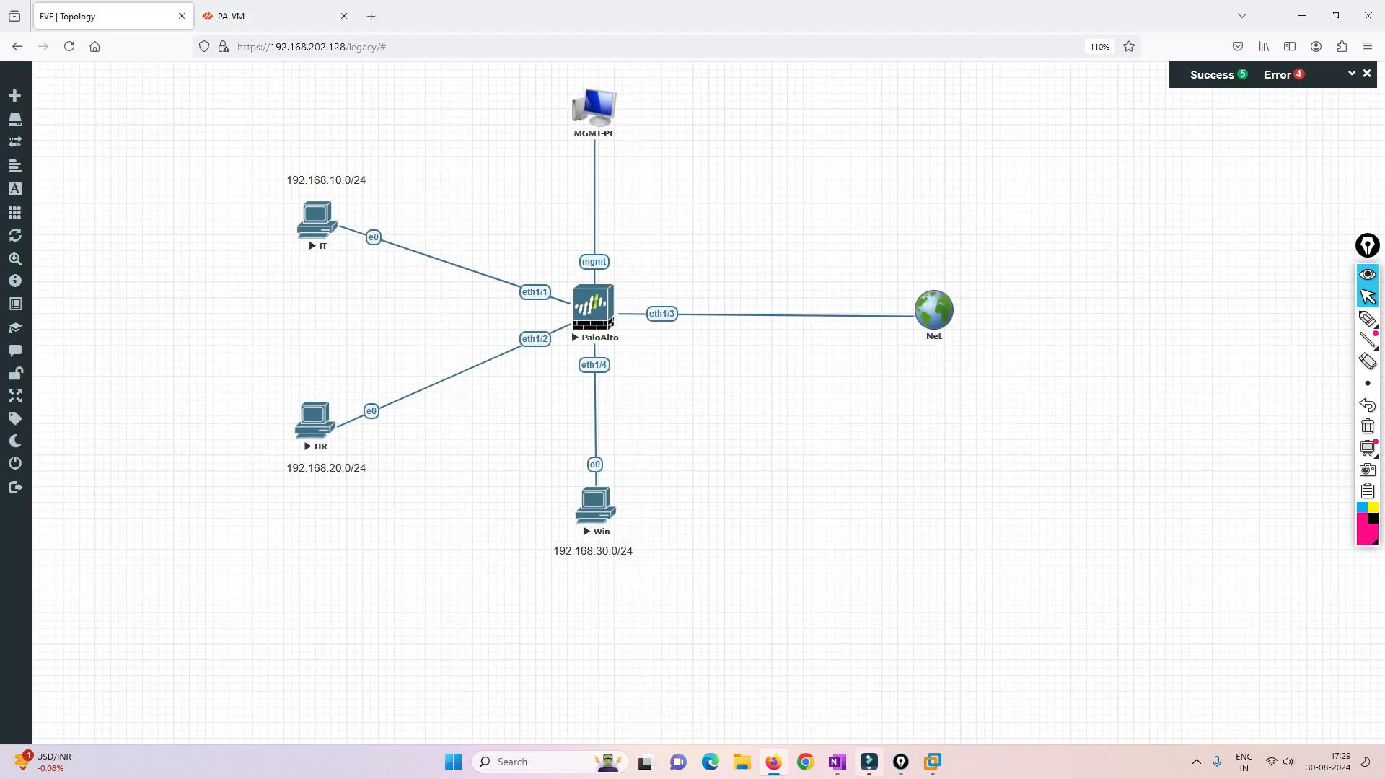
key("ctrl+Tab")
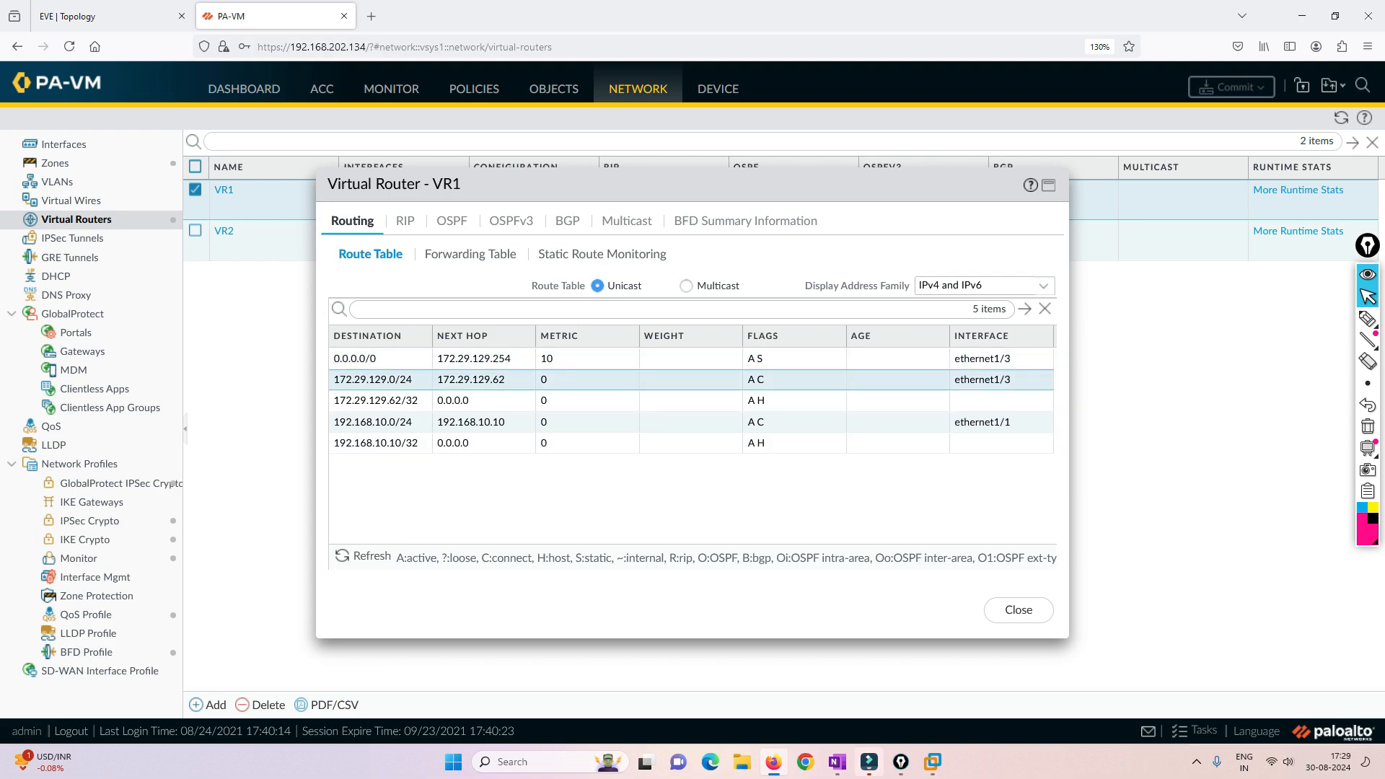
left_click(1019, 610)
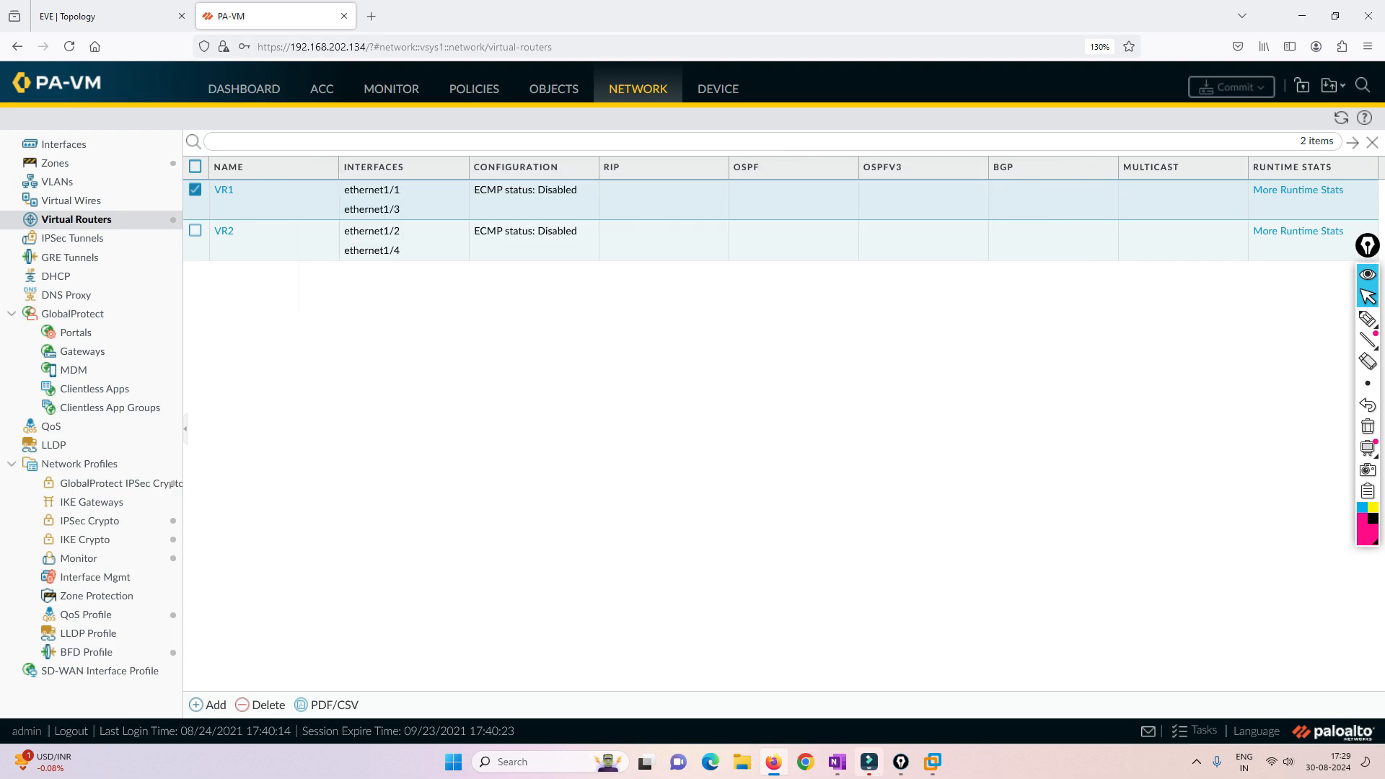
- Examine the runtime route table of virtual router VR2 and close it
left_click(1298, 231)
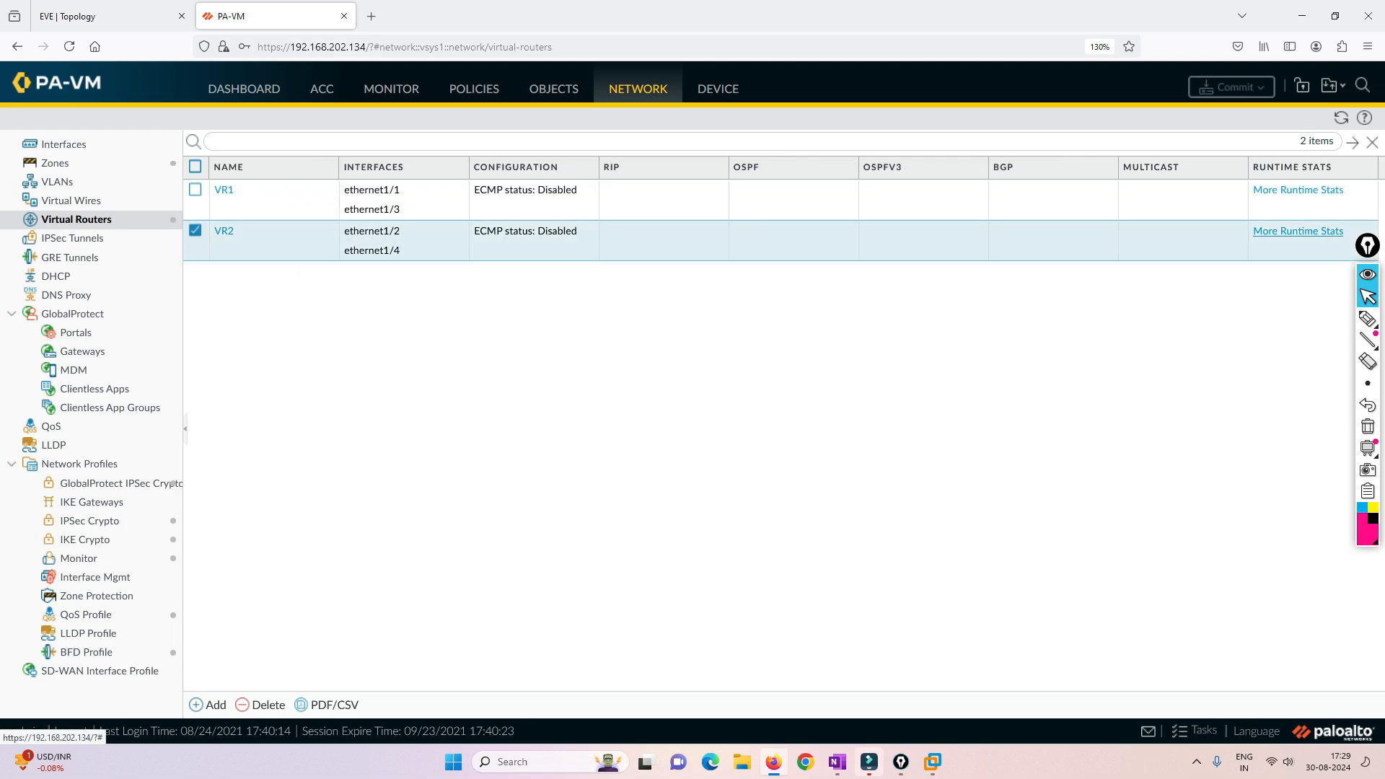
left_click(692, 358)
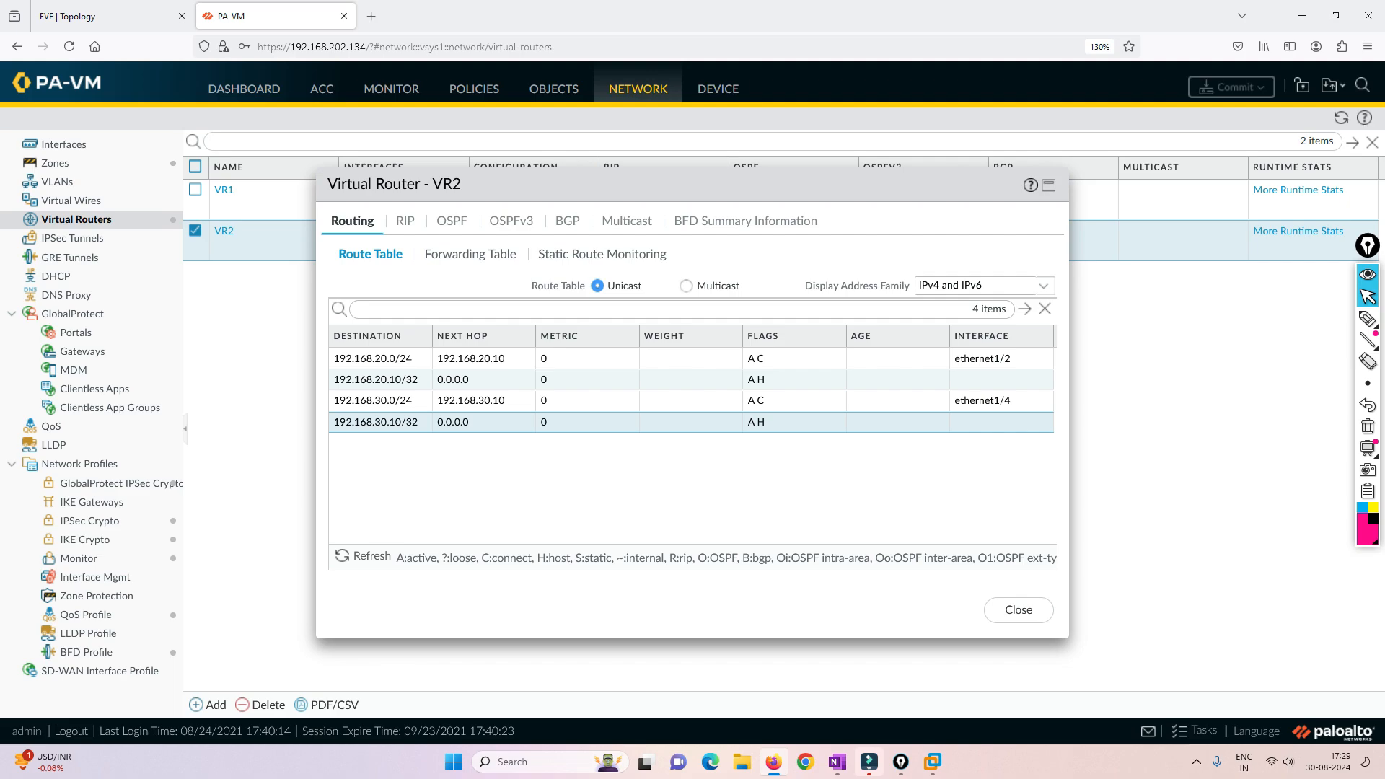
left_click(1019, 610)
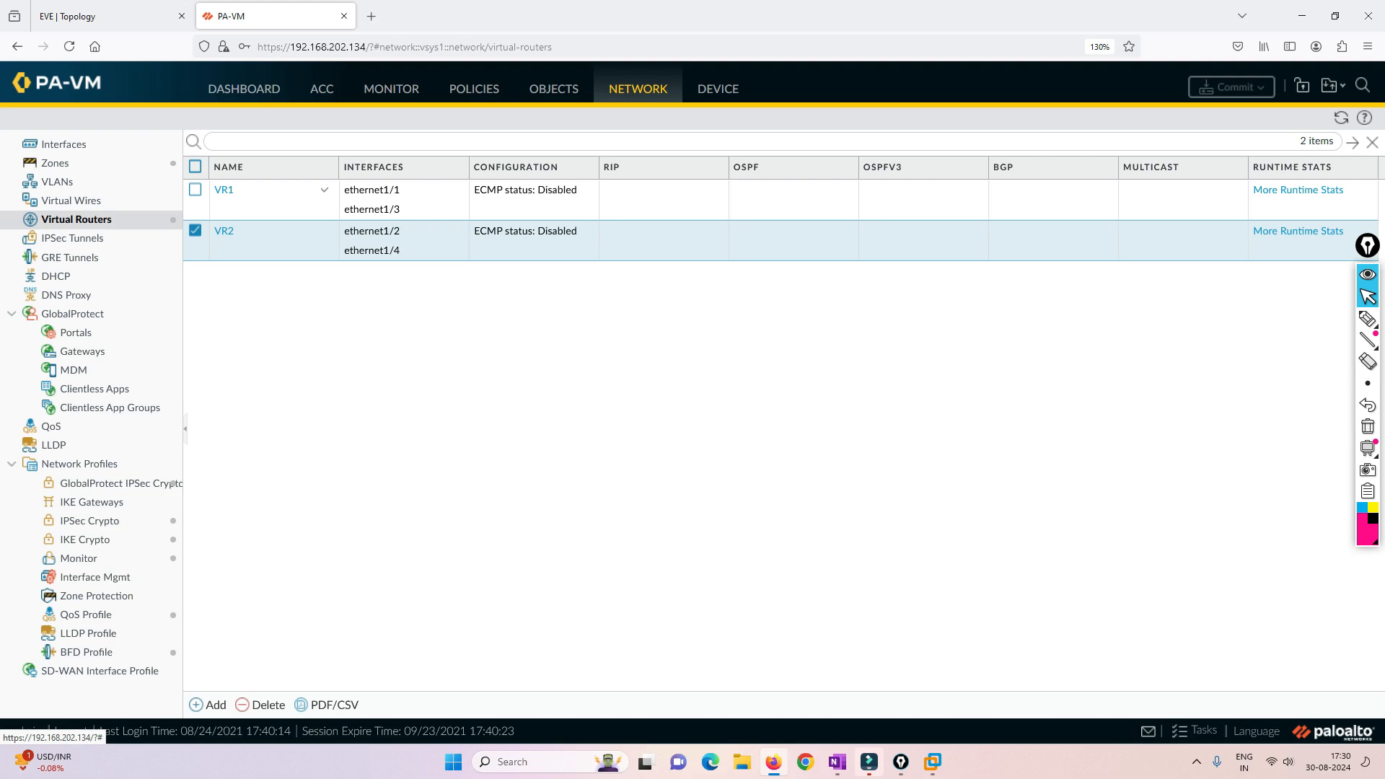
- Start a new security policy rule named LAN1-Internet, checking the network layout in the EVE topology on the way
left_click(474, 89)
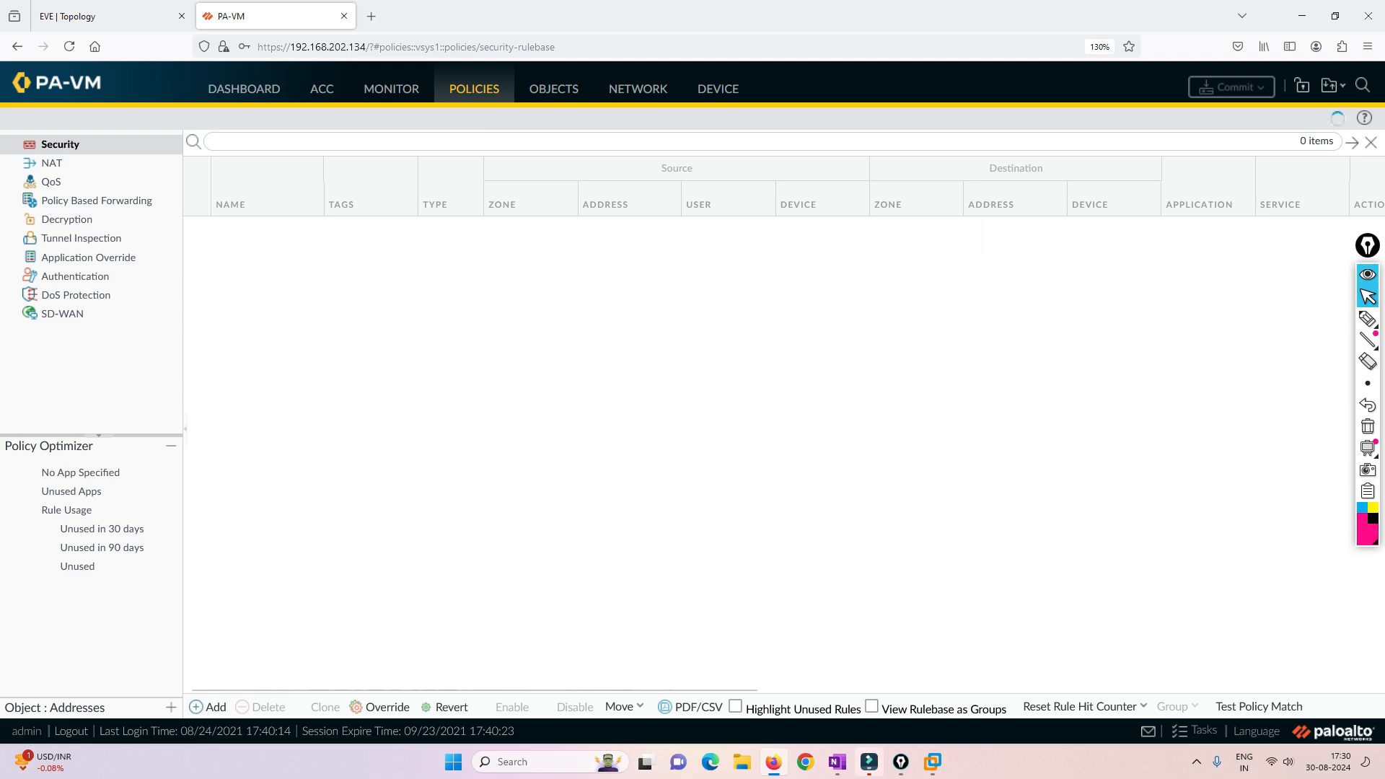
key("ctrl+Tab")
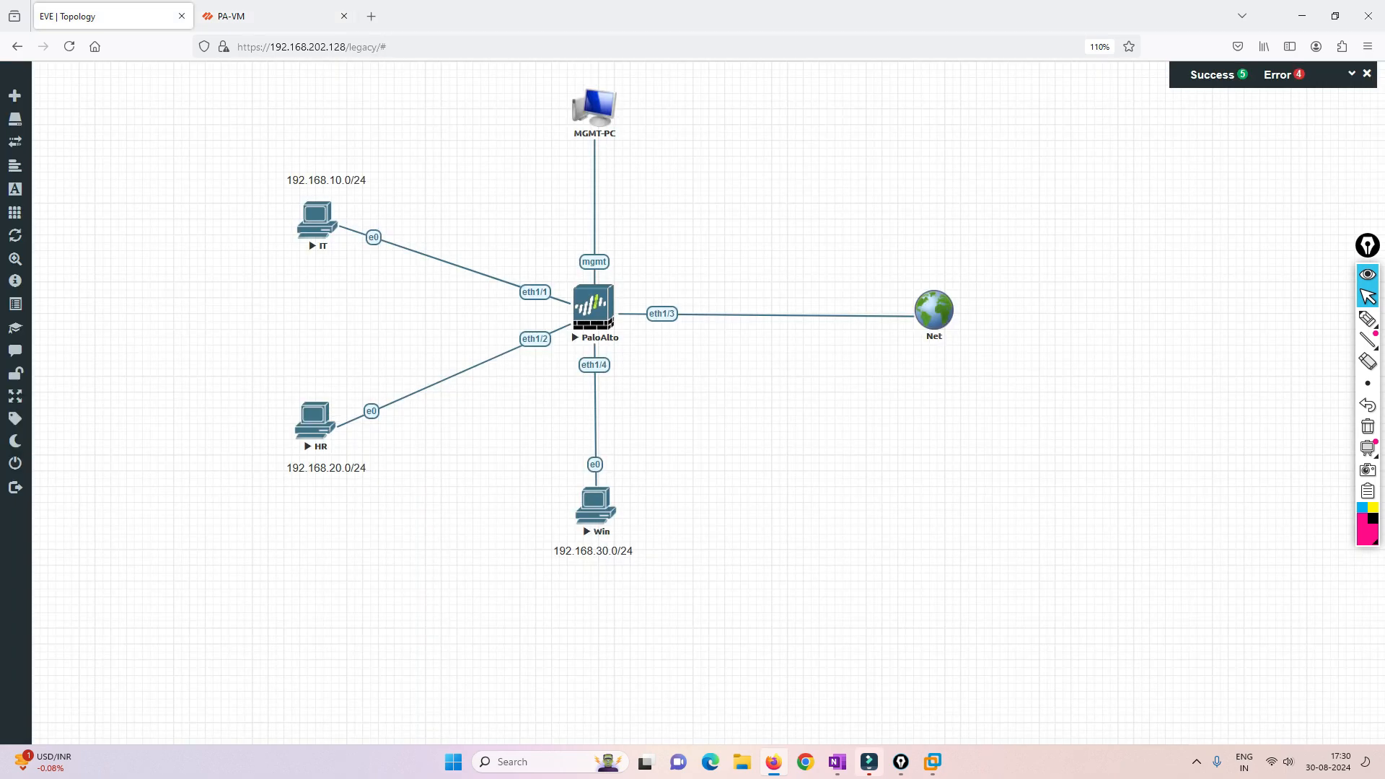
key("ctrl+Tab")
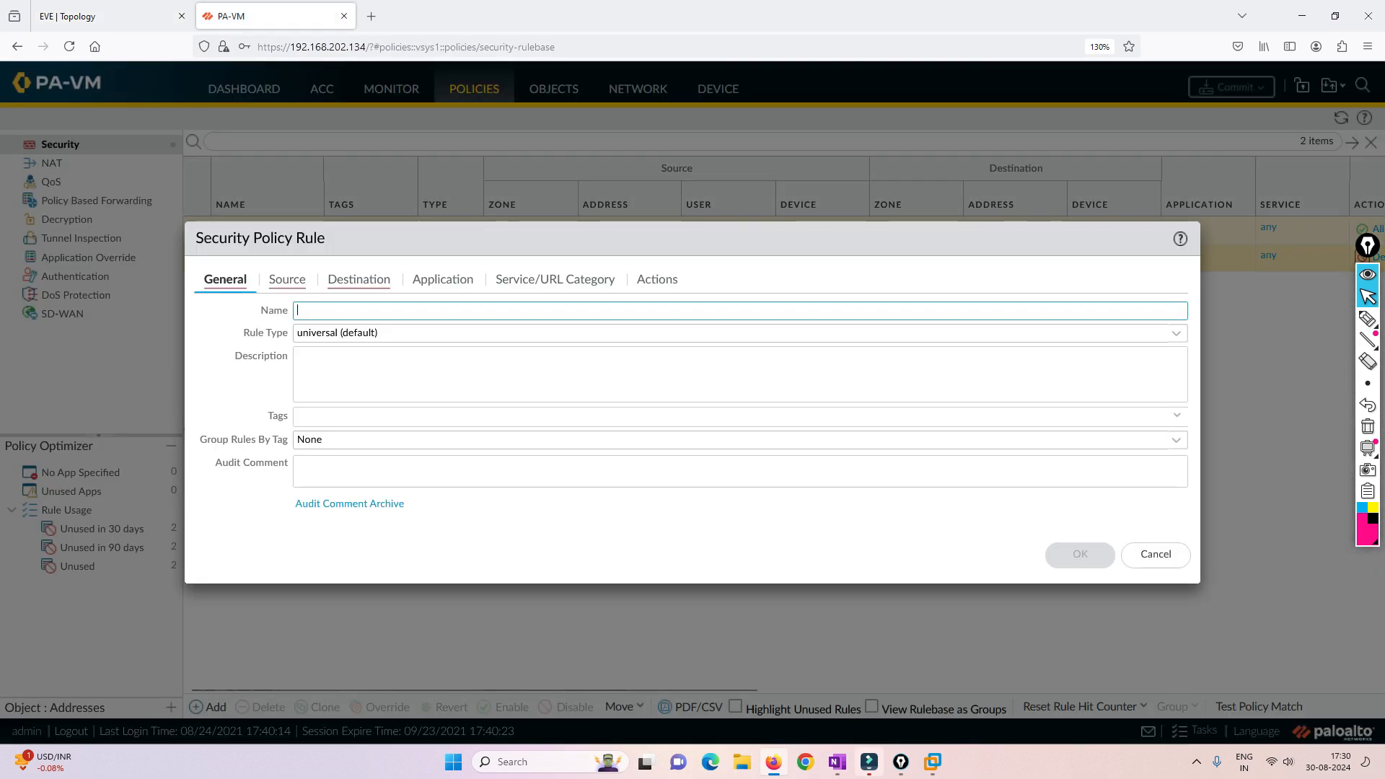
type("LAN2")
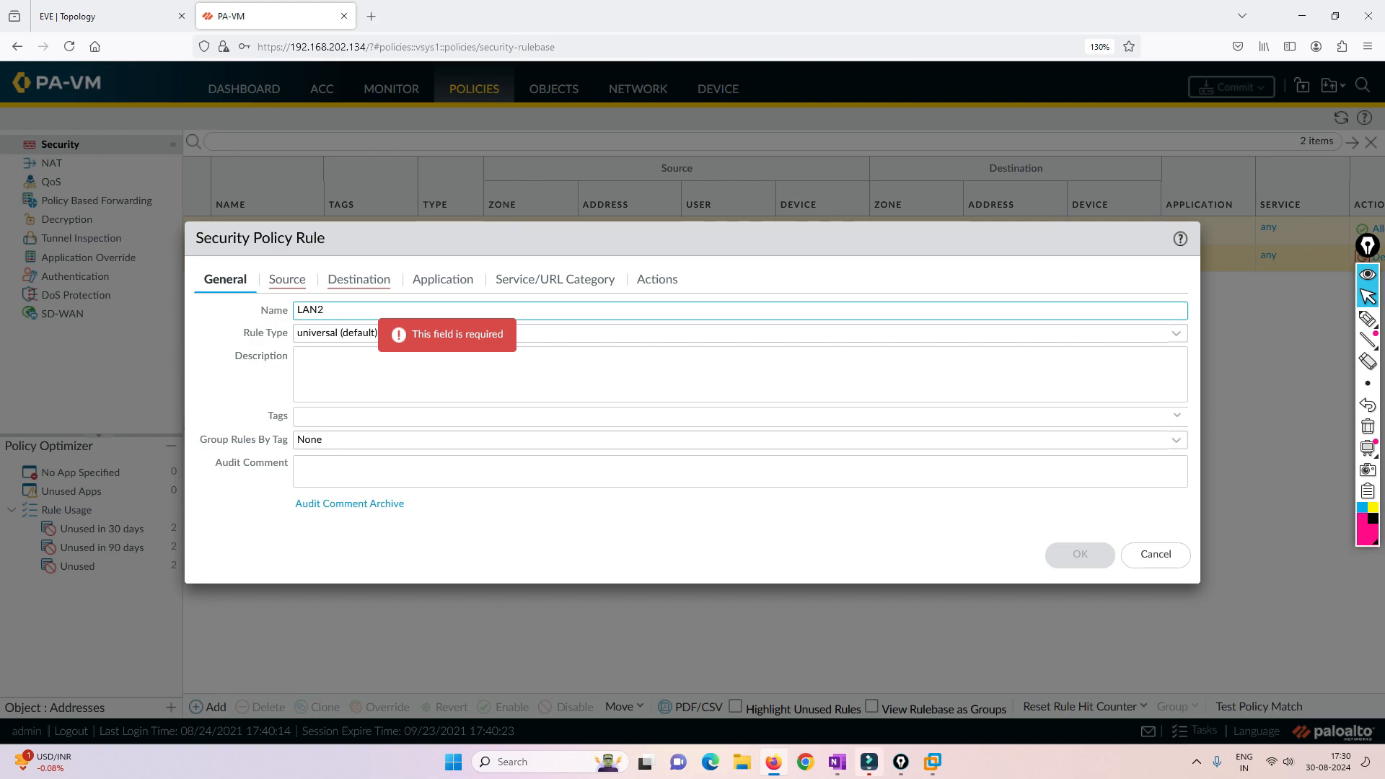
key("BackSpace")
type("1-")
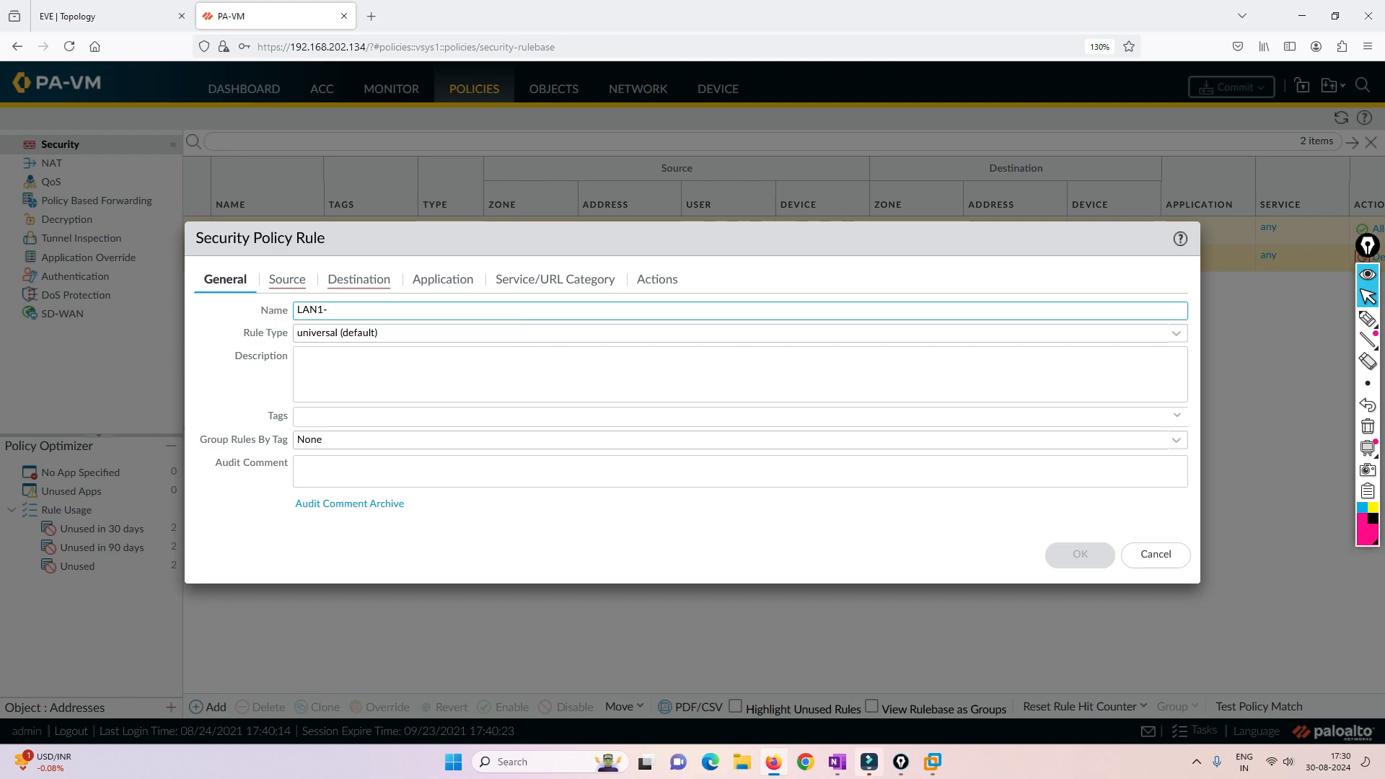
type("Internet")
- Set the security rule's source zone to LAN1 and its destination zone to Outside
left_click(287, 280)
left_click(227, 512)
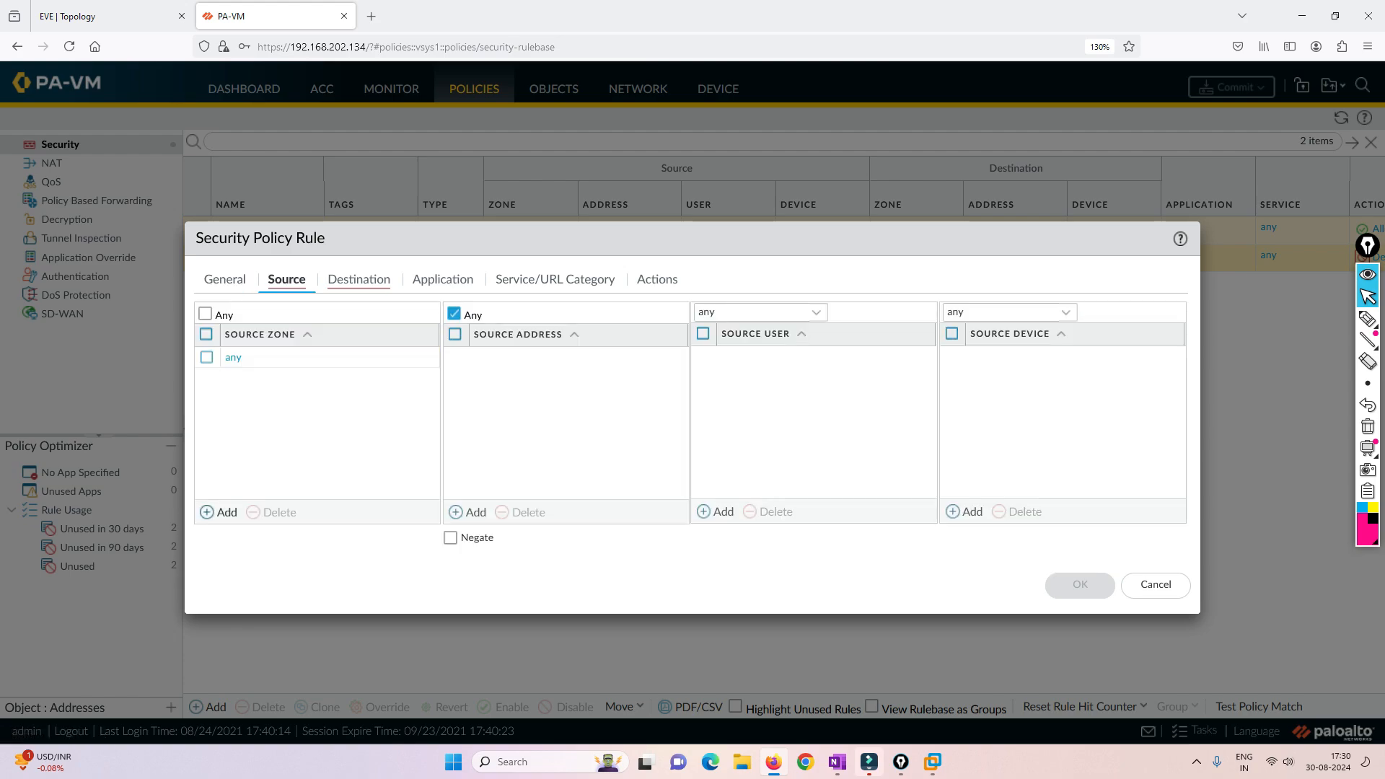
left_click(244, 401)
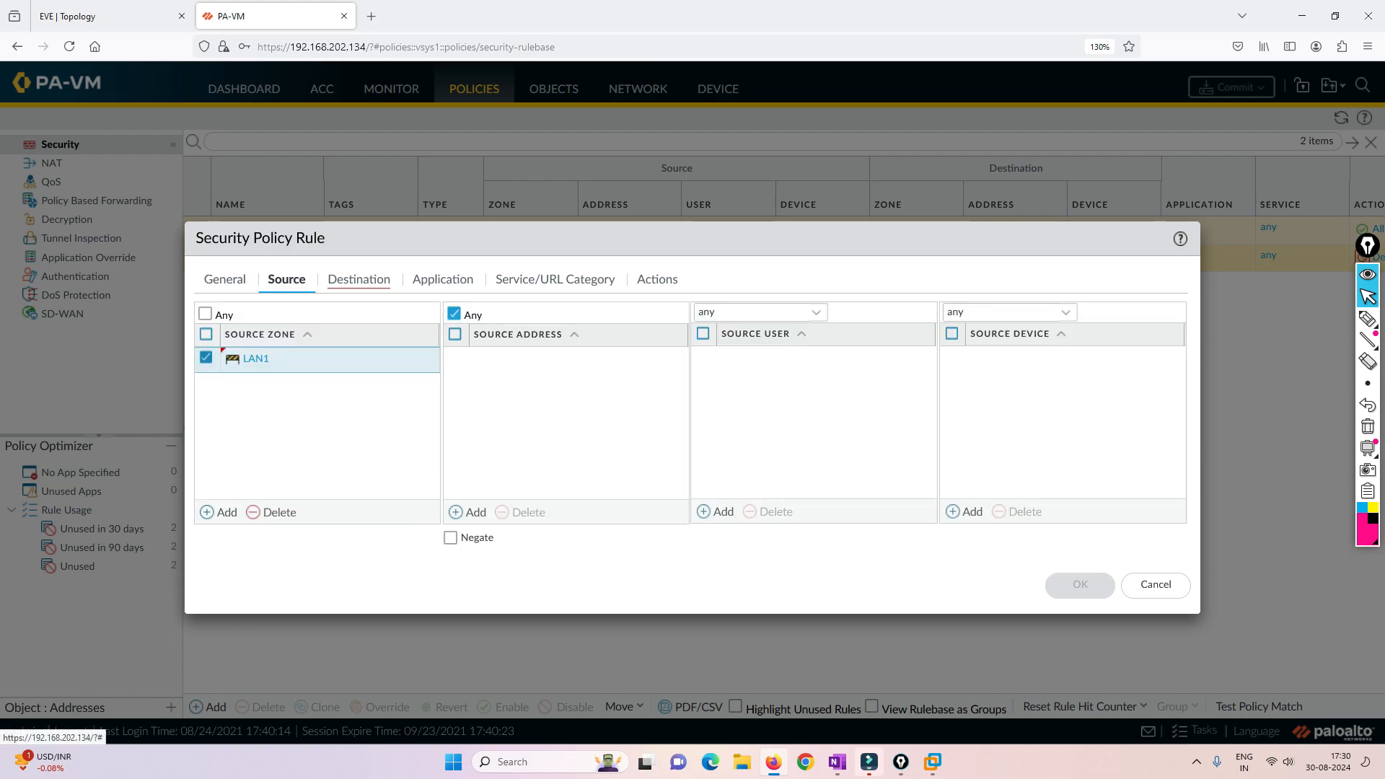
left_click(358, 279)
left_click(227, 512)
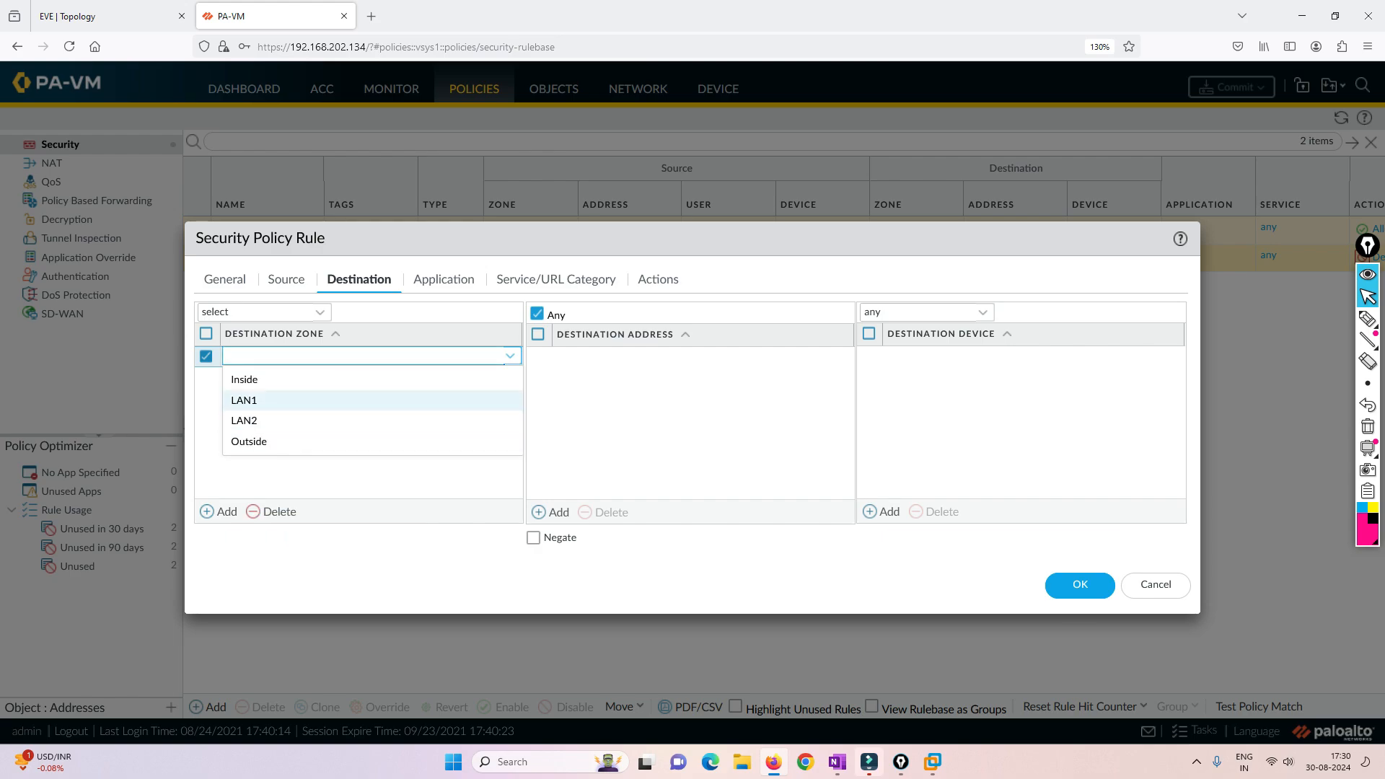
left_click(245, 442)
- Review the security rule's application, service and action settings, keep the Allow action and save the rule
left_click(444, 280)
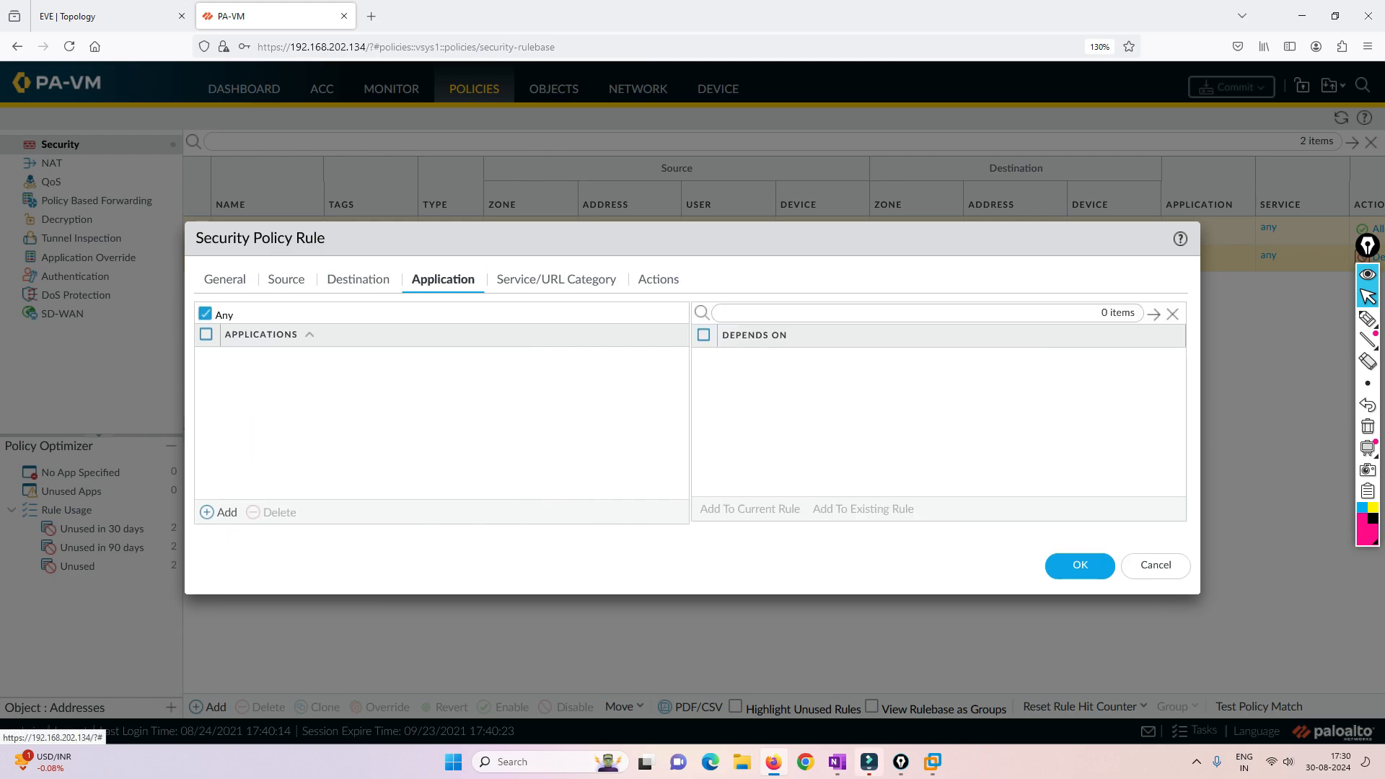
left_click(557, 280)
left_click(659, 279)
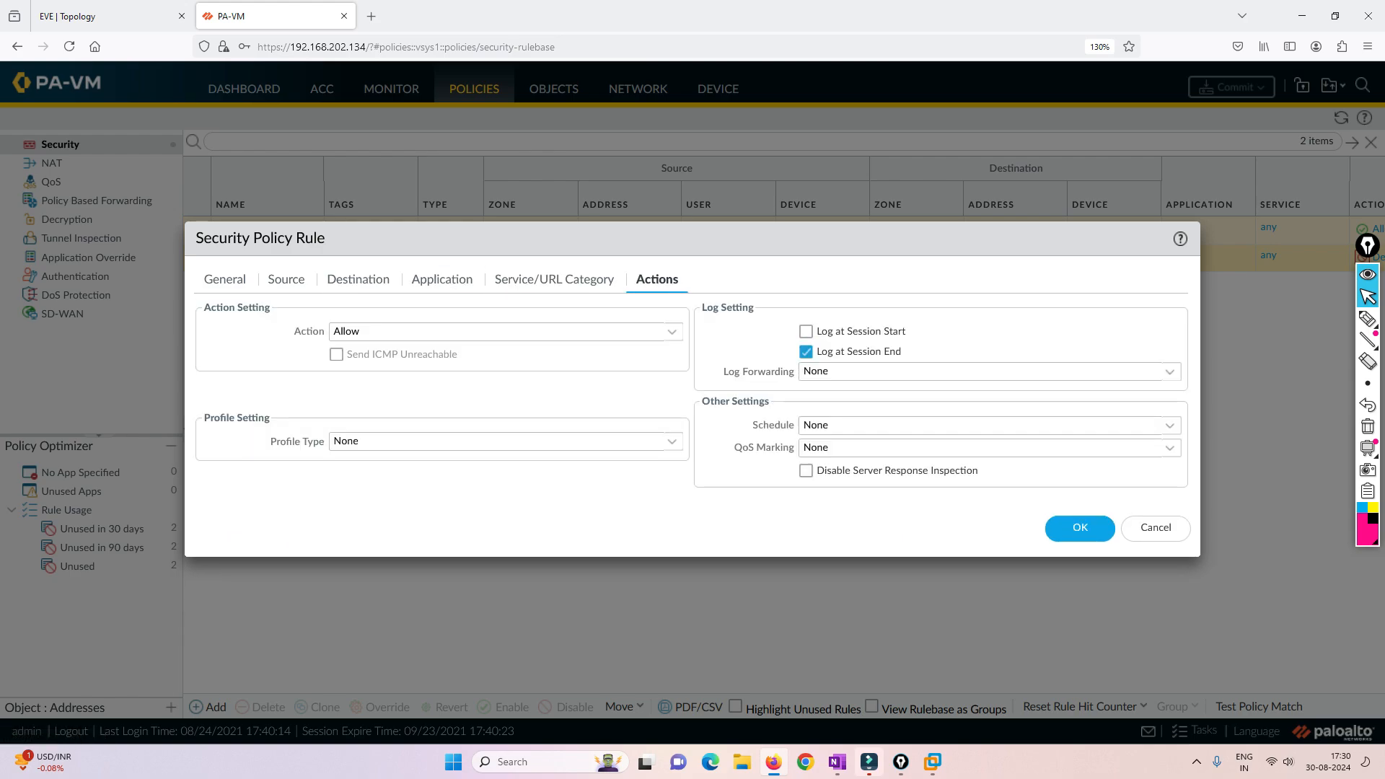
left_click(1075, 527)
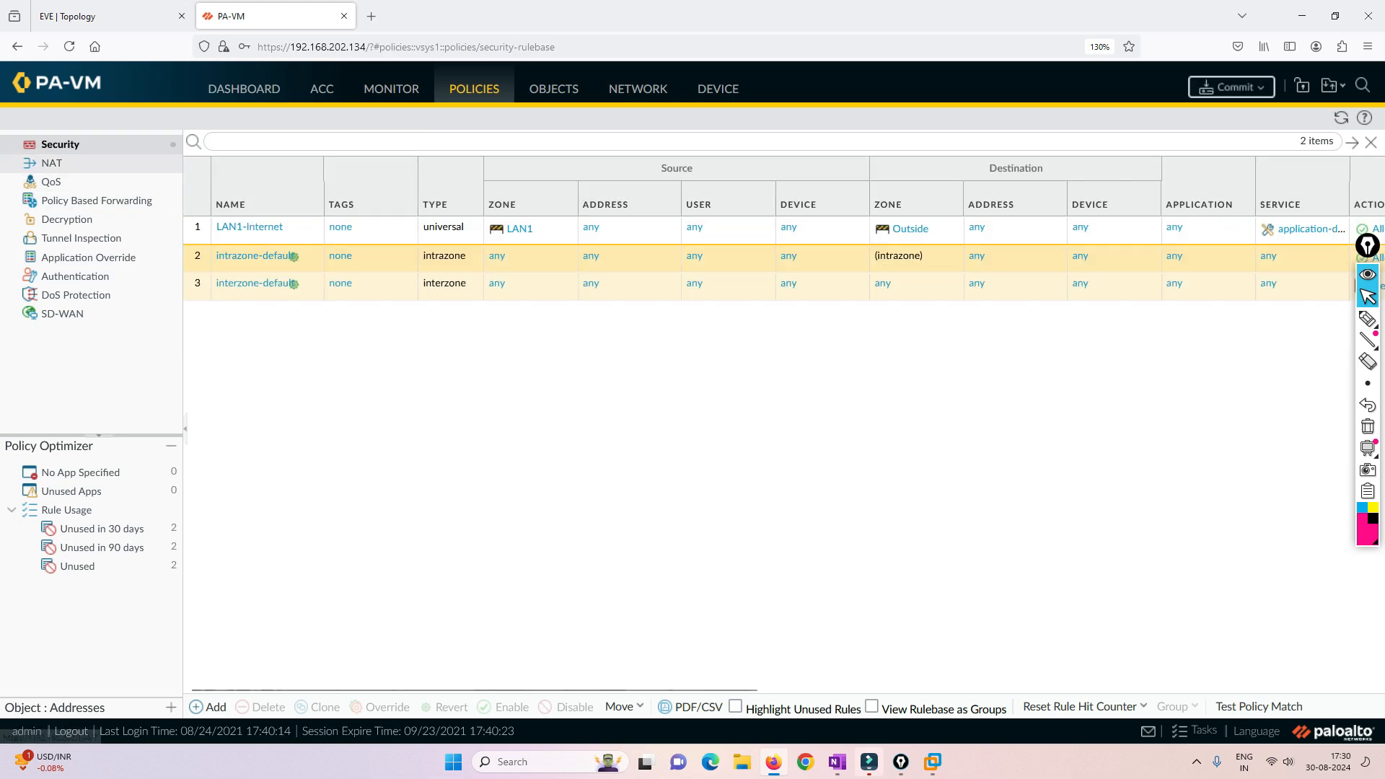
- Start a new NAT policy rule named LAN-OUT
left_click(52, 164)
left_click(209, 707)
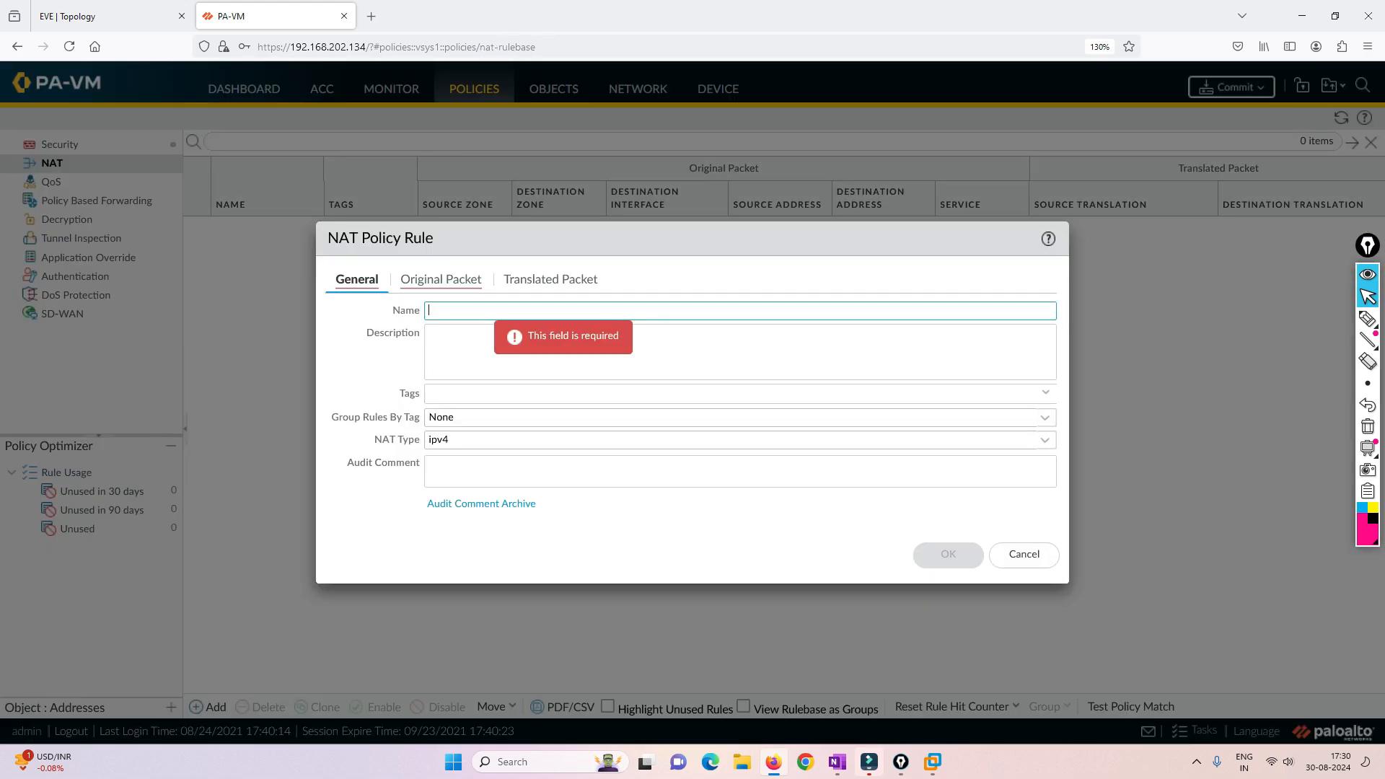
type("LAN-OUT")
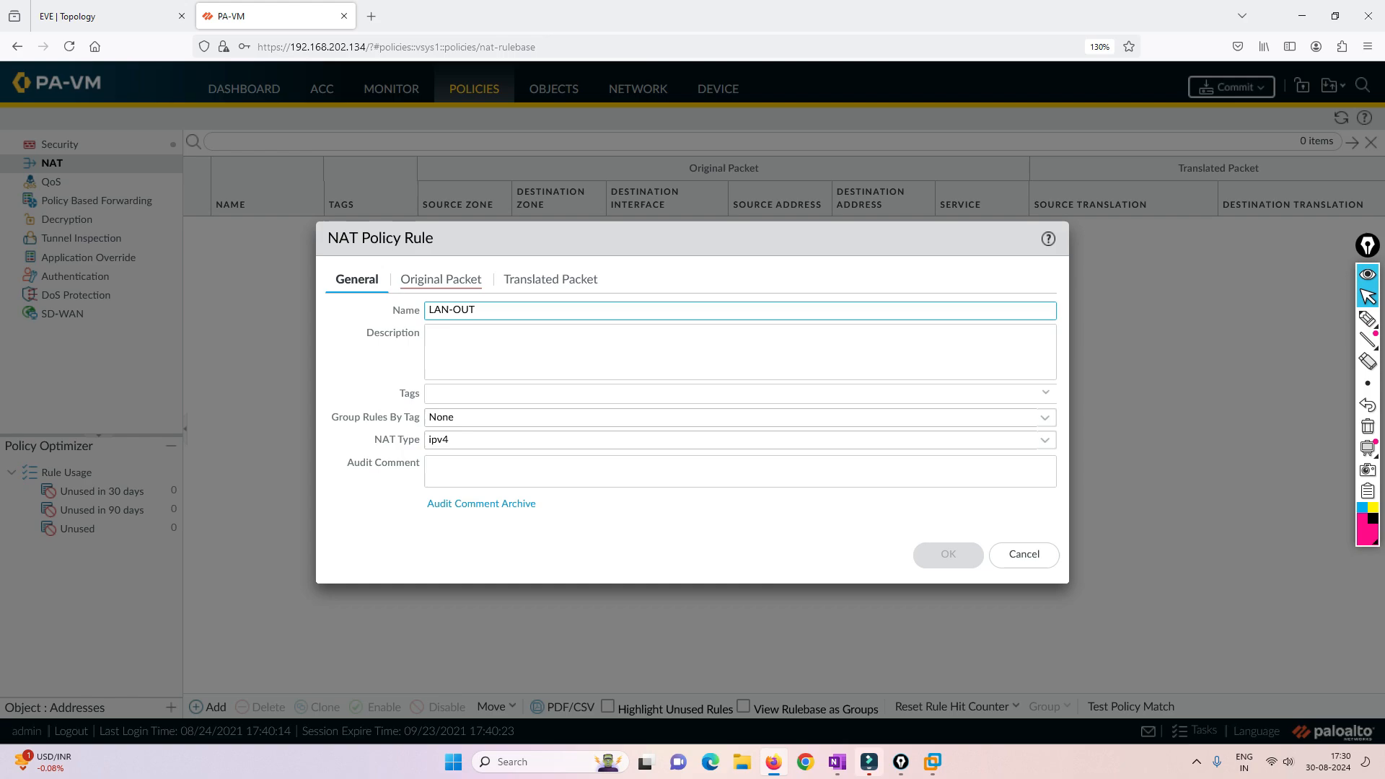
- Match the NAT rule's original packet on source zone LAN1 and destination zone Outside
left_click(441, 280)
left_click(358, 513)
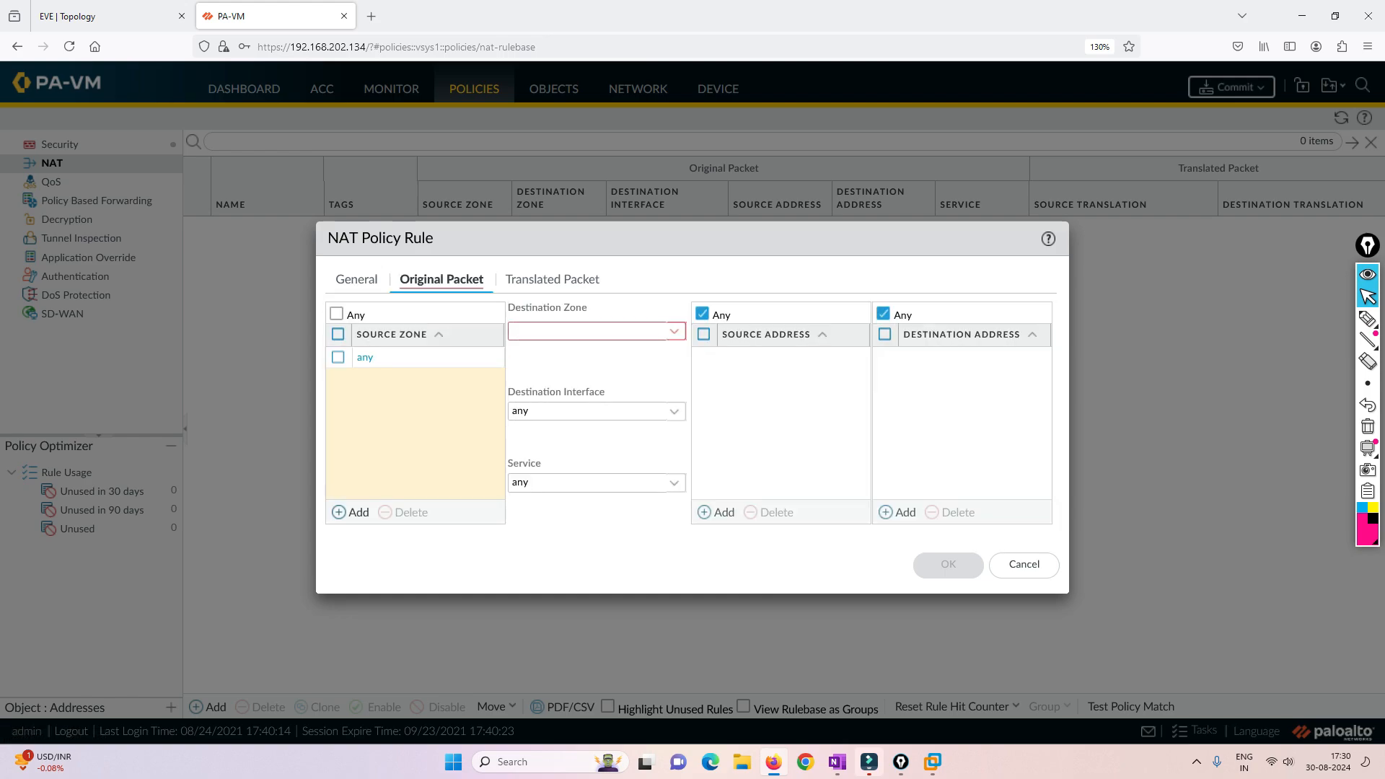
left_click(376, 402)
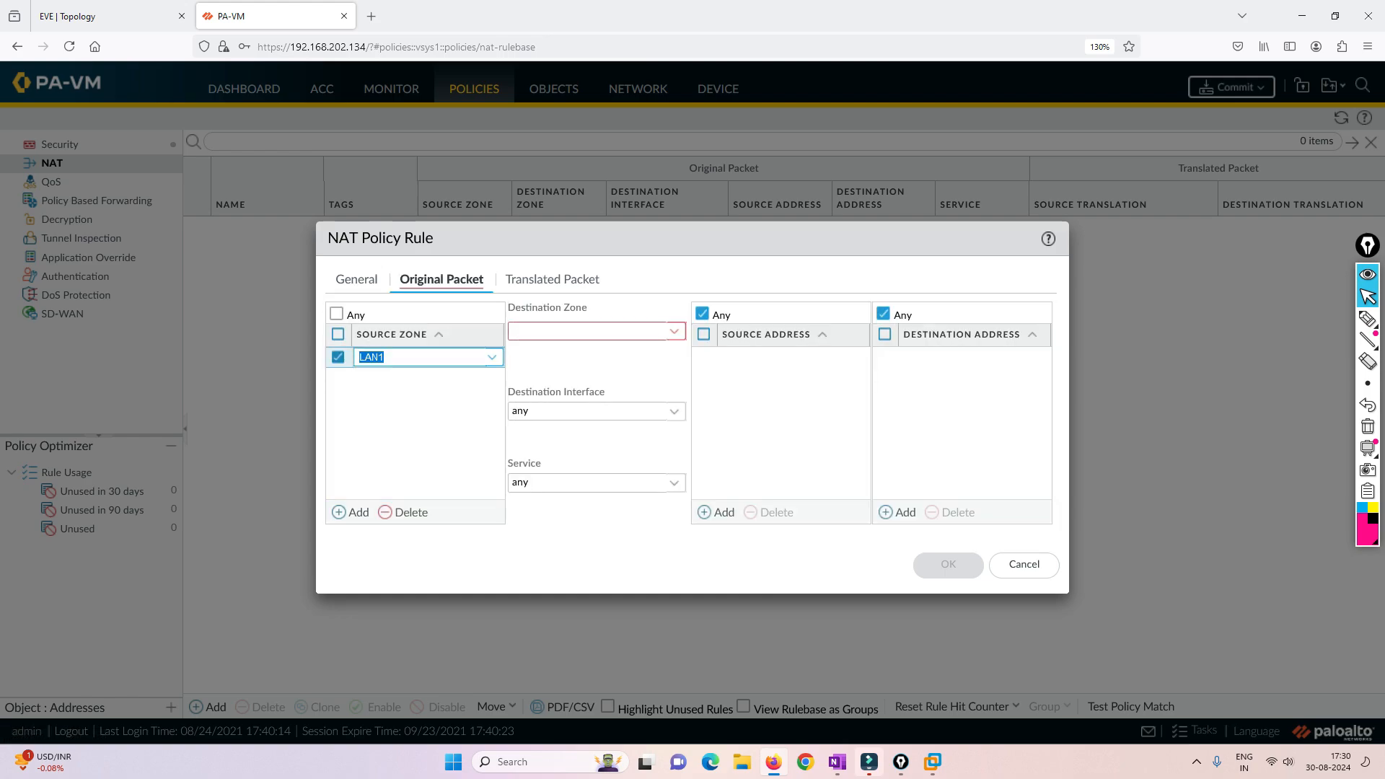
left_click(675, 332)
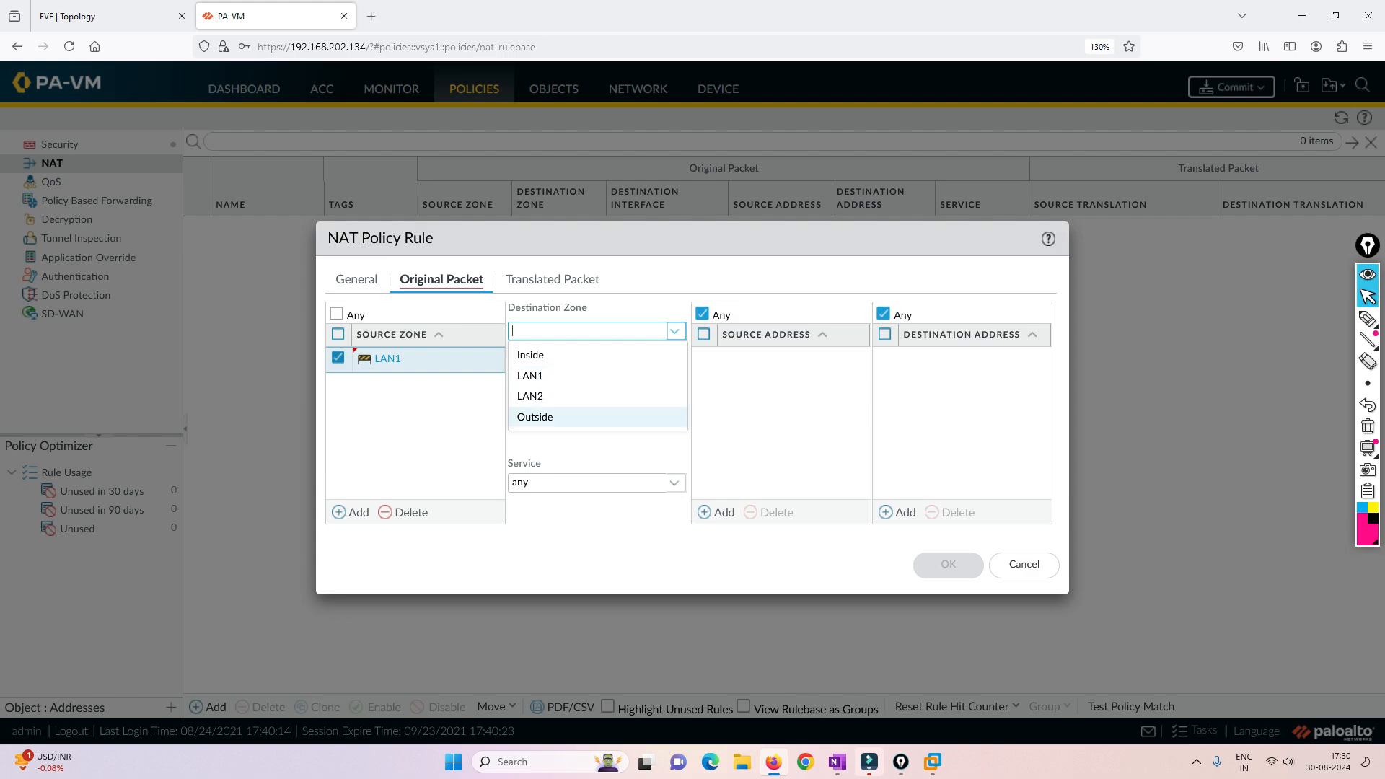
left_click(537, 417)
- Set the NAT source translation to Dynamic IP And Port with the interface address of ethernet1/3, leaving the IP address at None
left_click(552, 280)
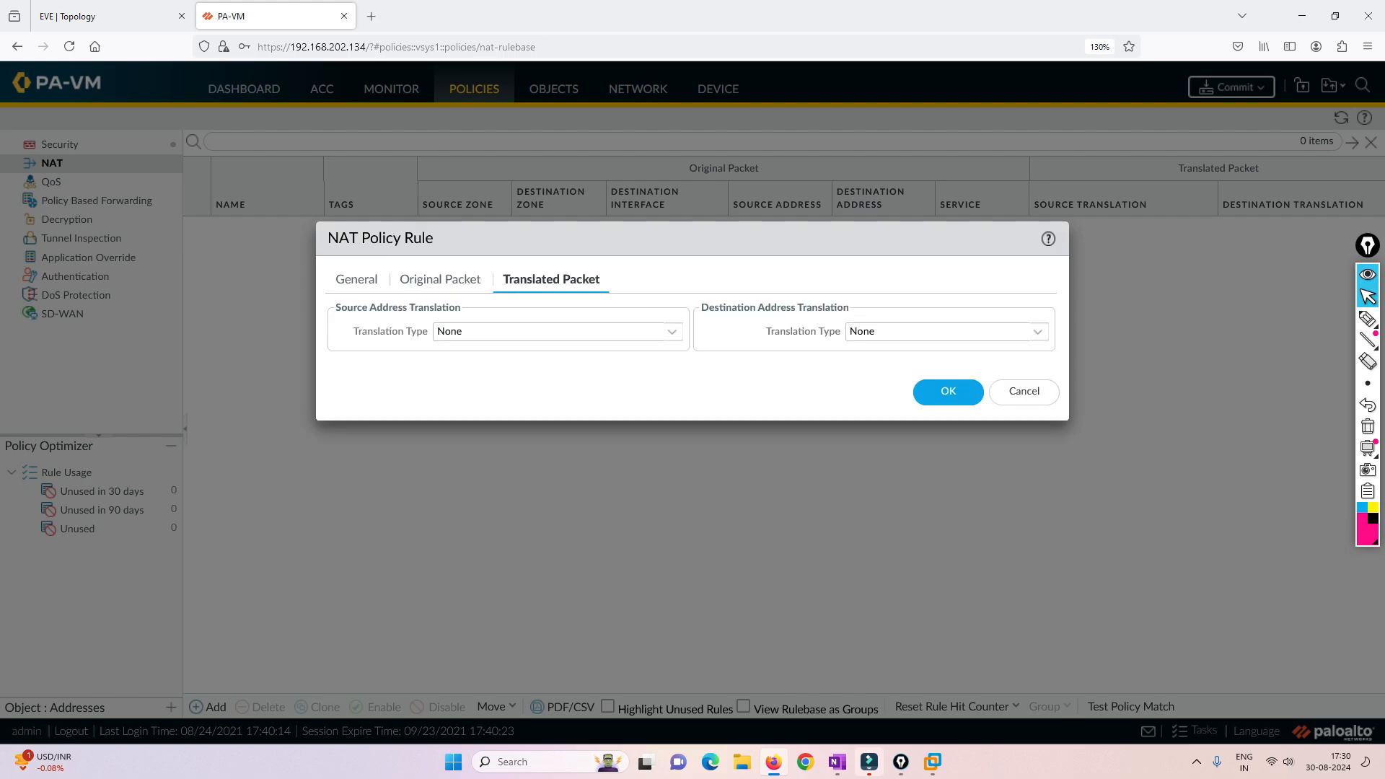
left_click(671, 331)
left_click(489, 355)
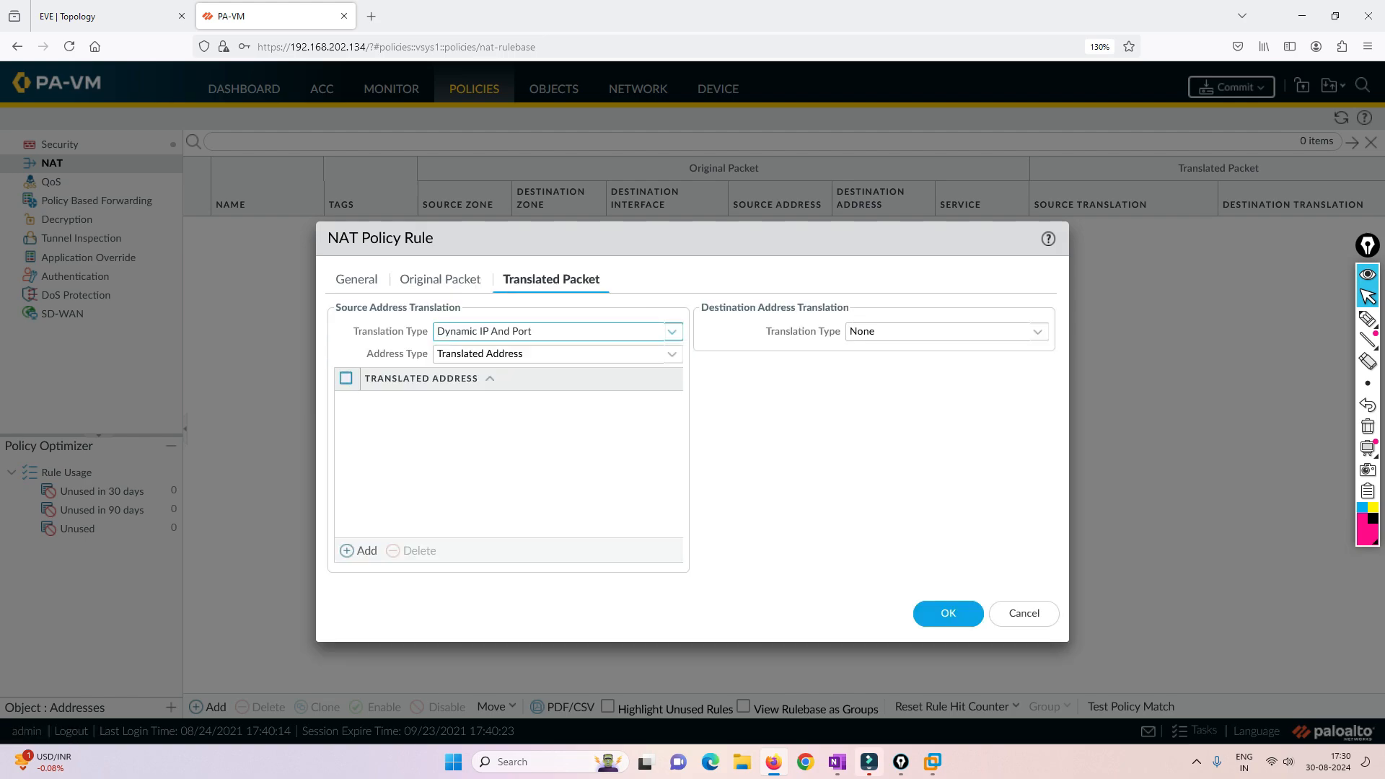
left_click(672, 354)
left_click(482, 398)
left_click(672, 378)
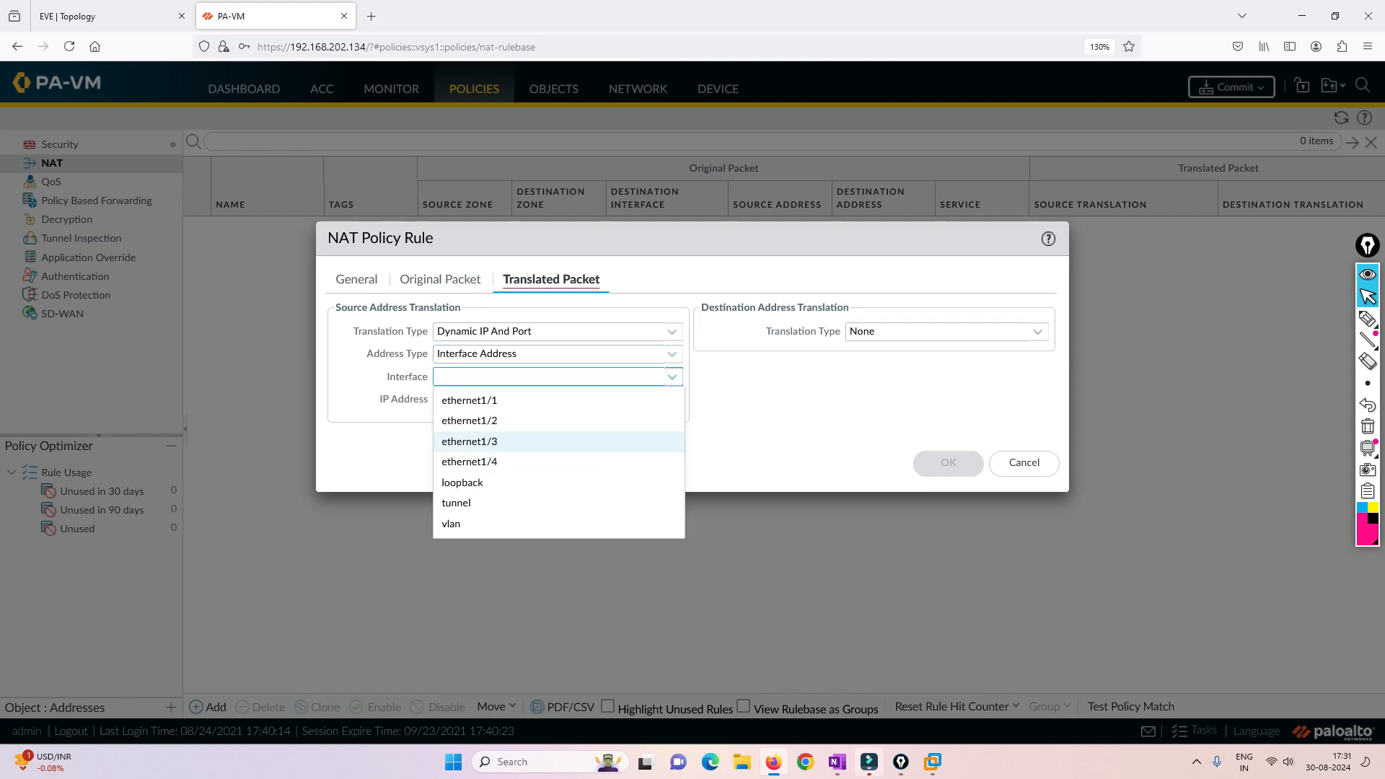
left_click(469, 441)
left_click(672, 400)
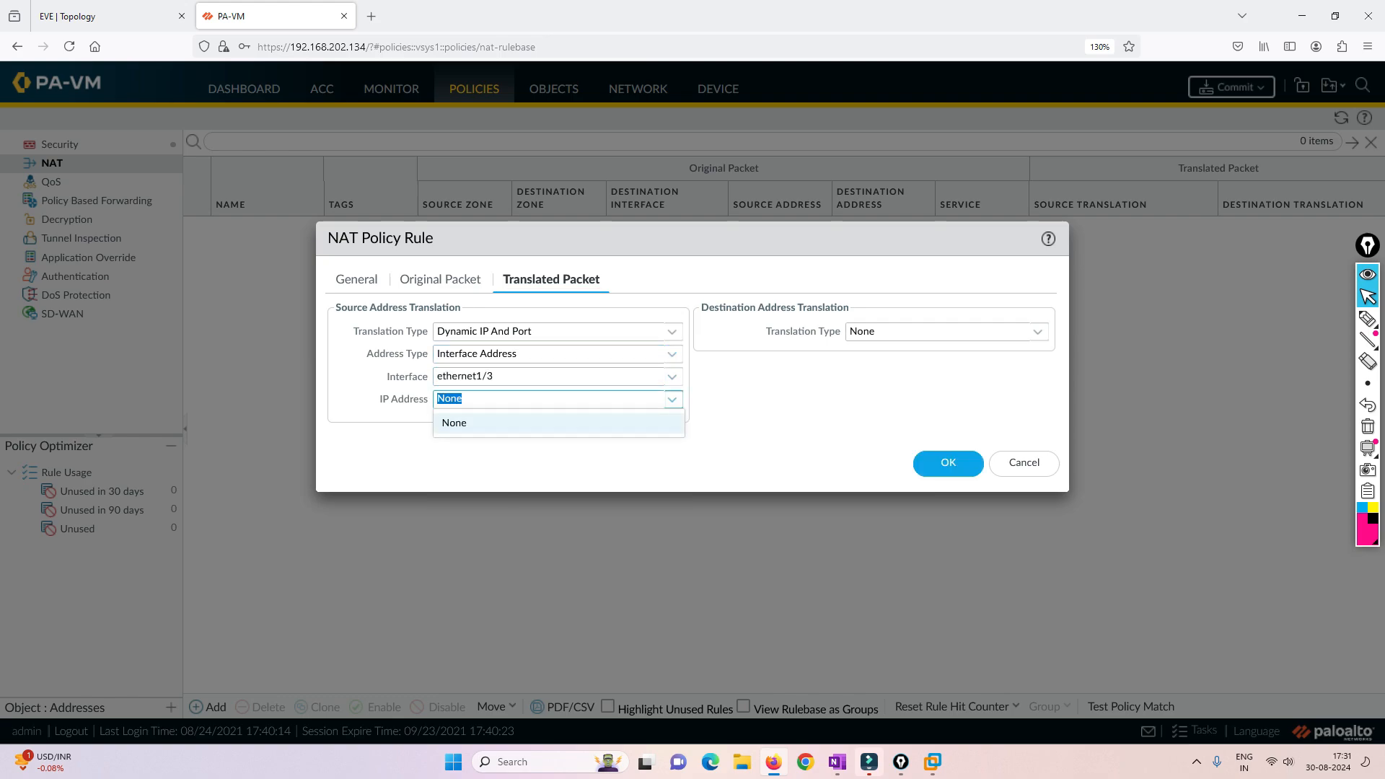
- Save the NAT rule and commit all changes to the firewall
left_click(948, 462)
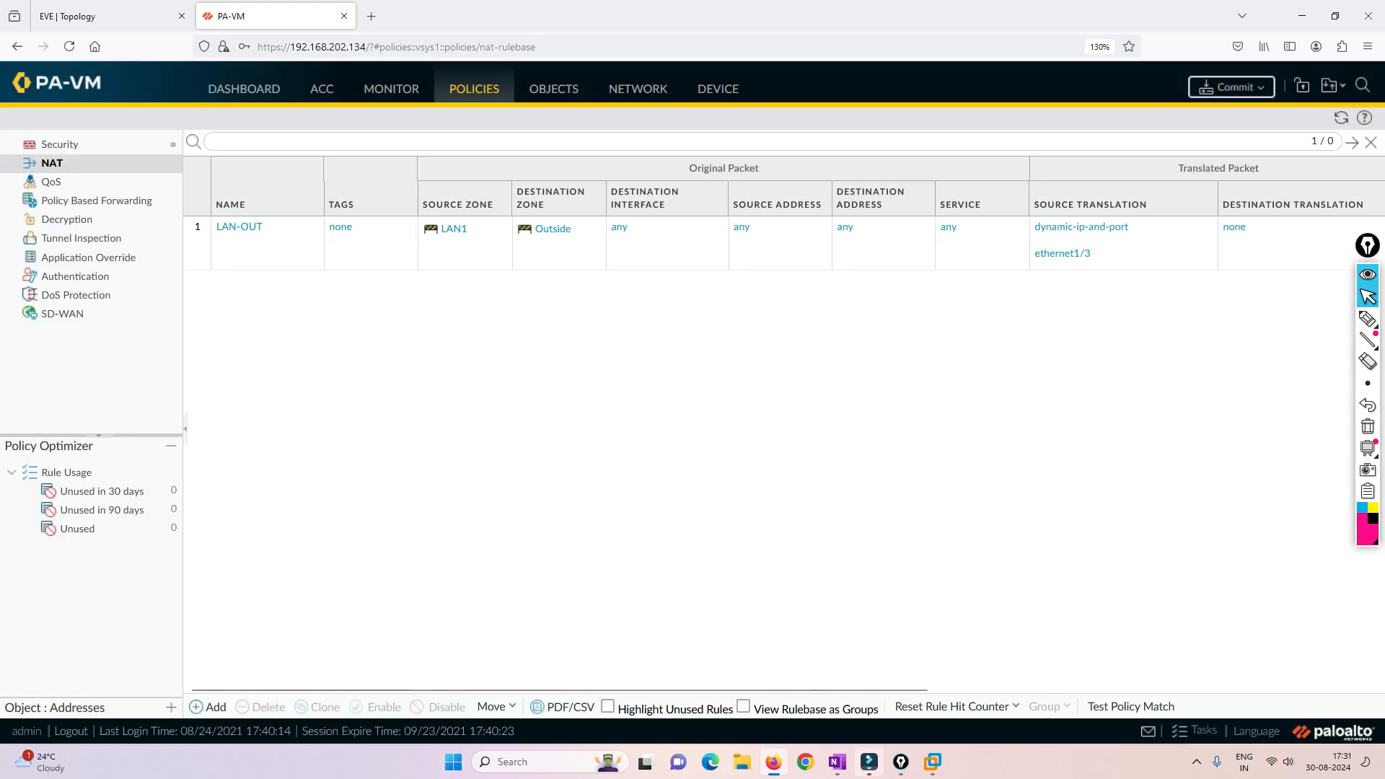
left_click(1232, 87)
left_click(858, 611)
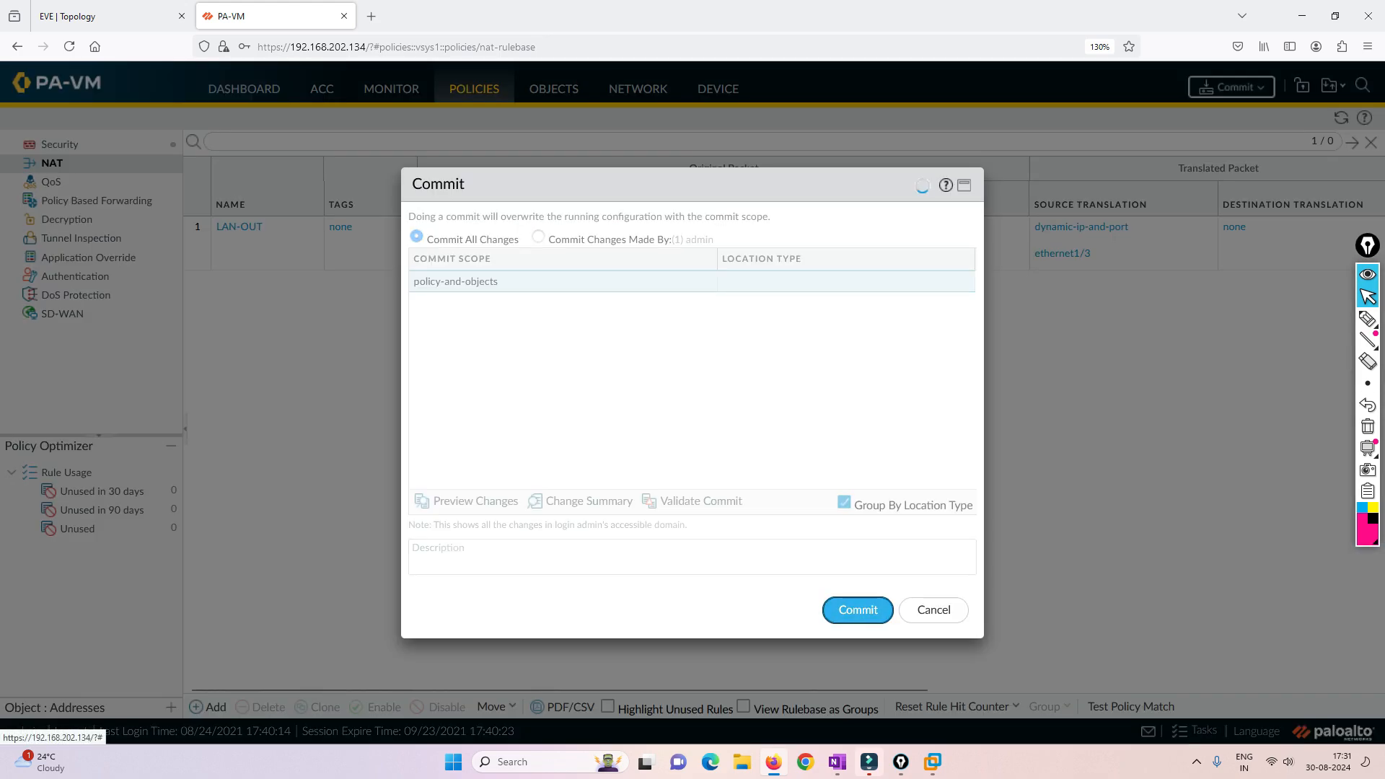
- Switch to the EVE topology and open the HR computer's remote desktop, reconnecting and reopening its console as needed
left_click(104, 16)
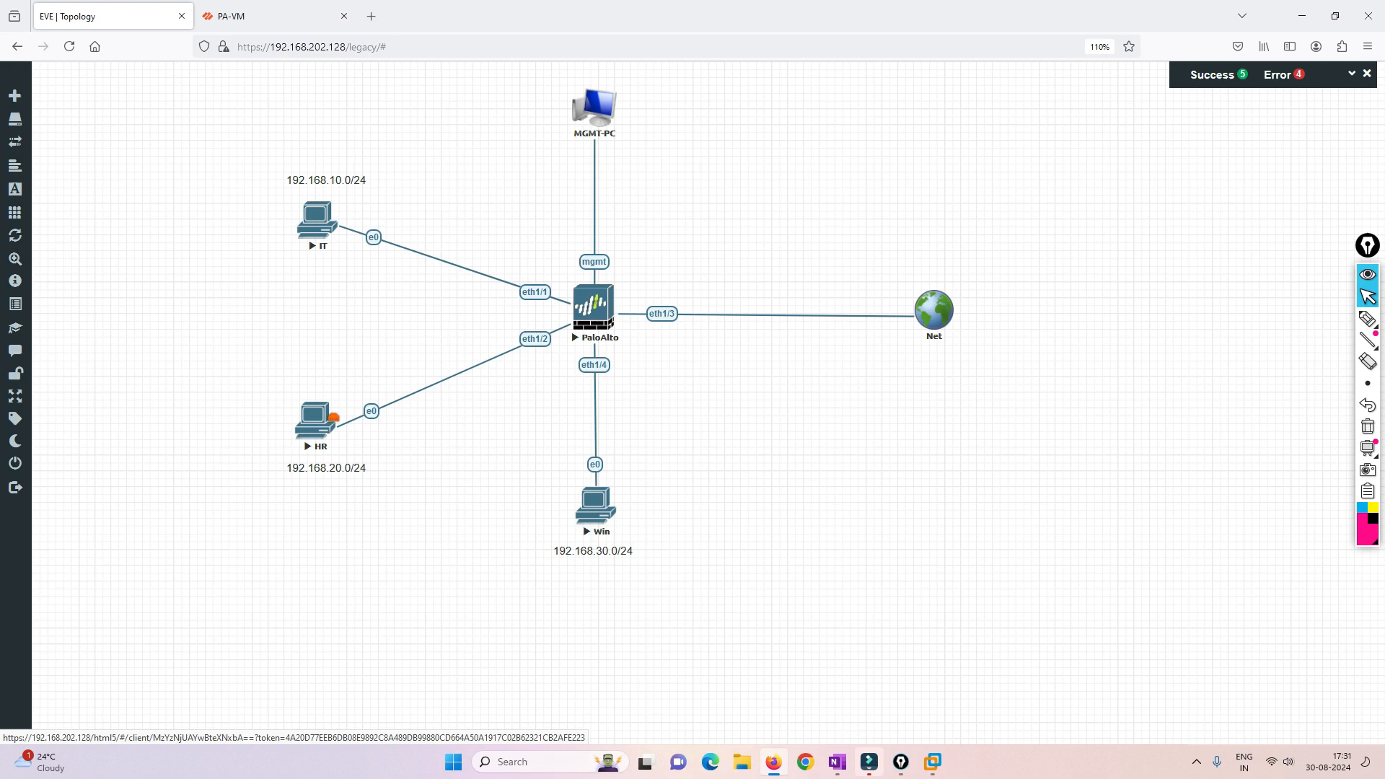
left_click(314, 421)
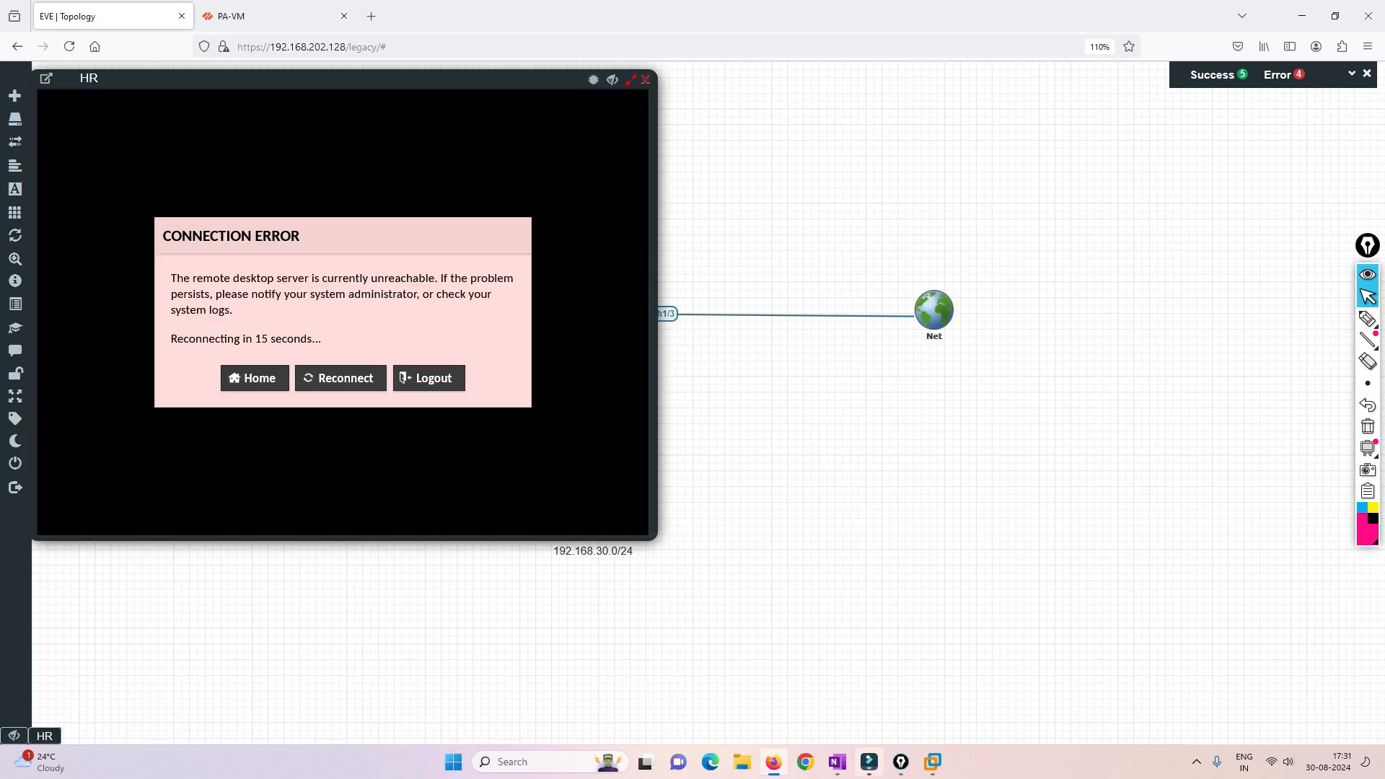
left_click(340, 378)
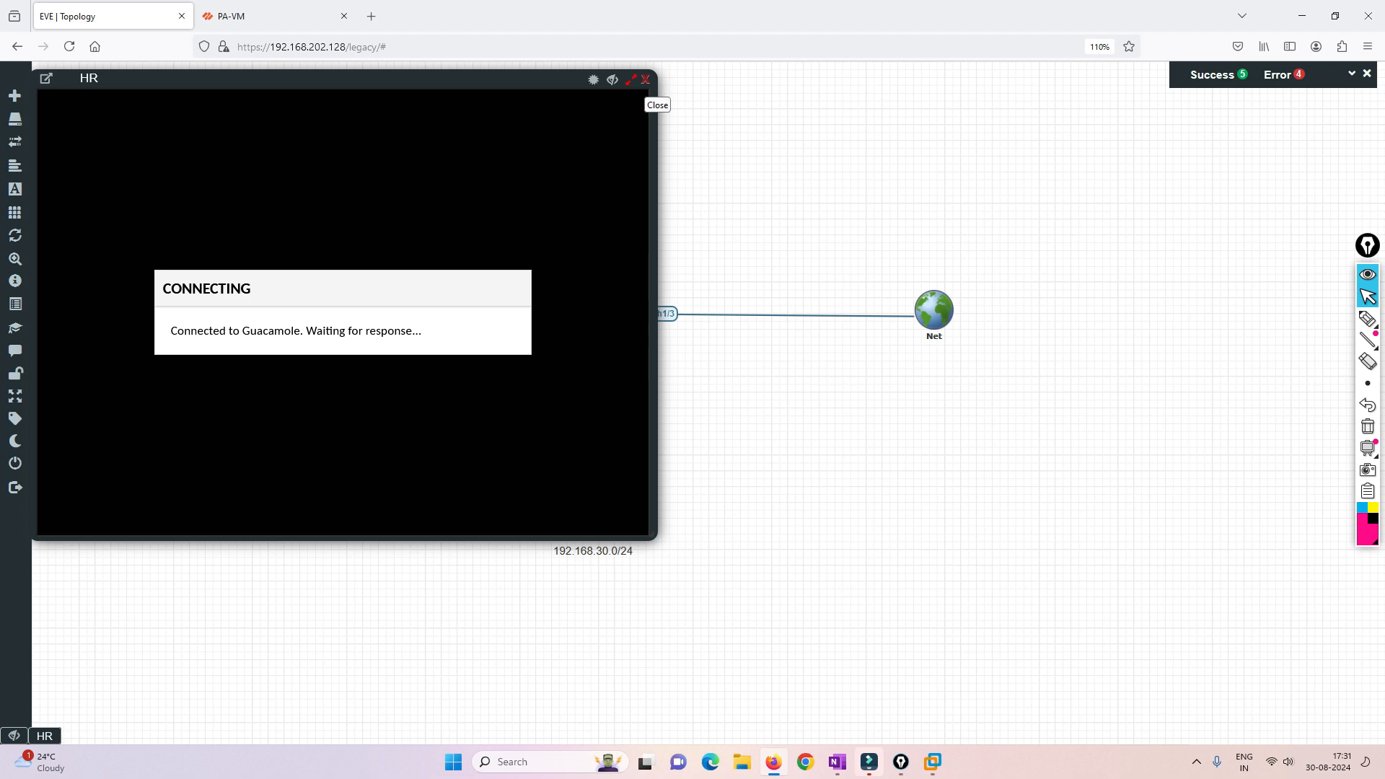
left_click(646, 79)
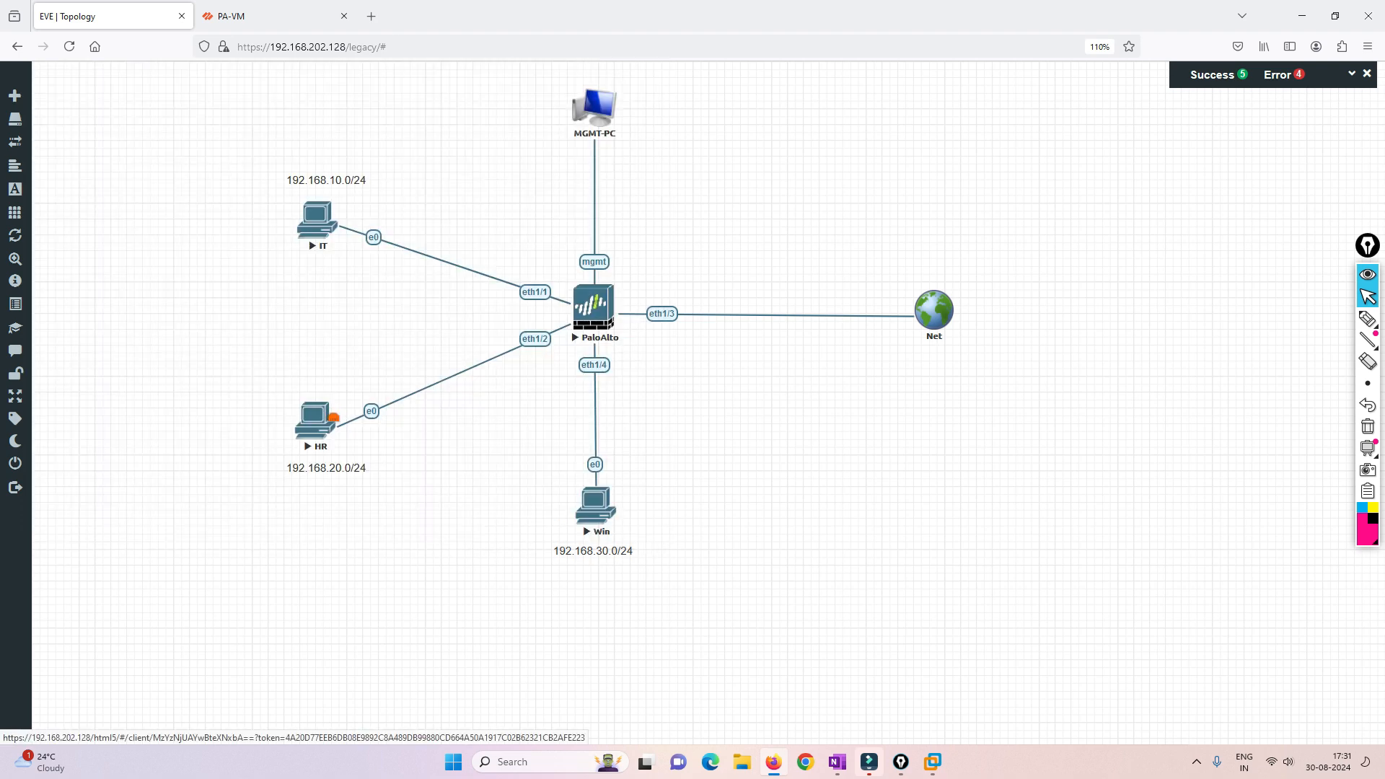
left_click(316, 421)
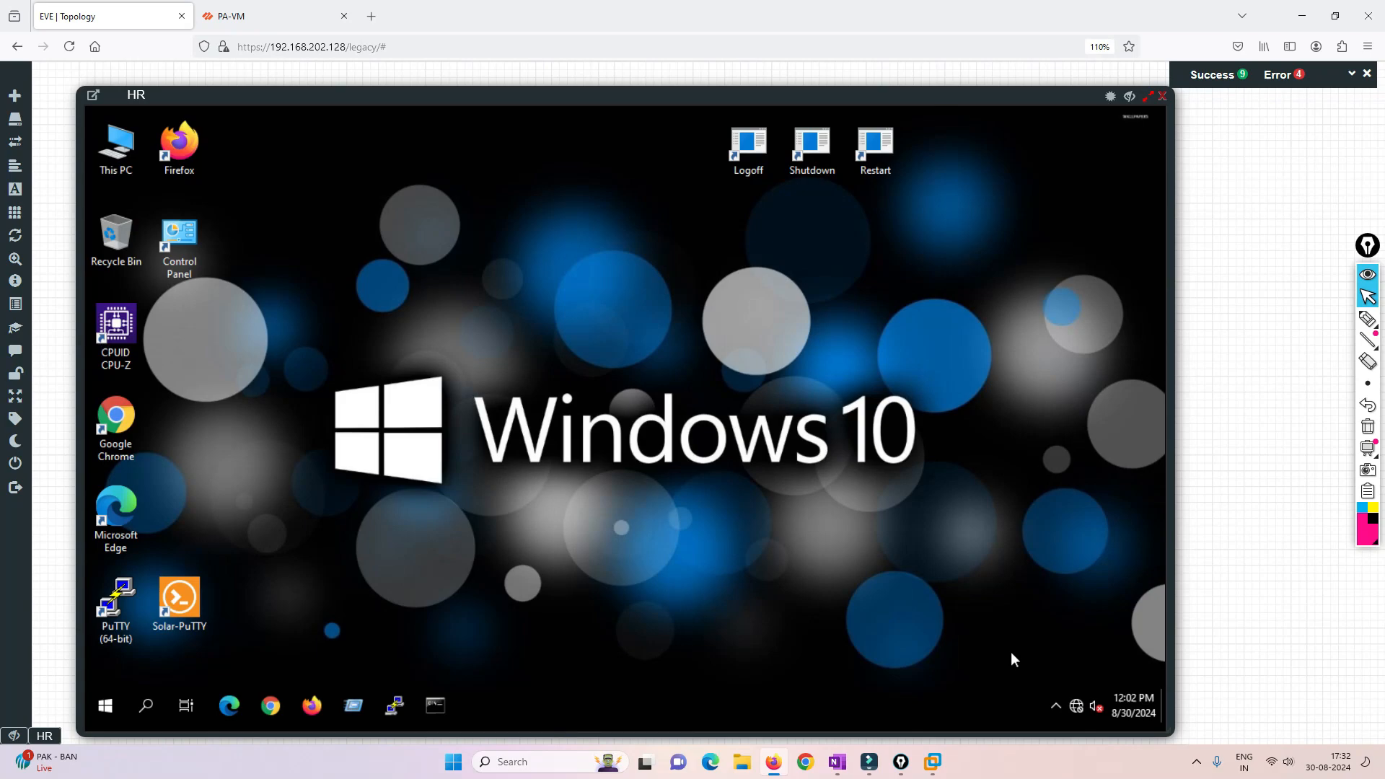
- Open the TCP/IPv4 properties of the HR computer's Ethernet adapter
right_click(1081, 704)
left_click(1059, 682)
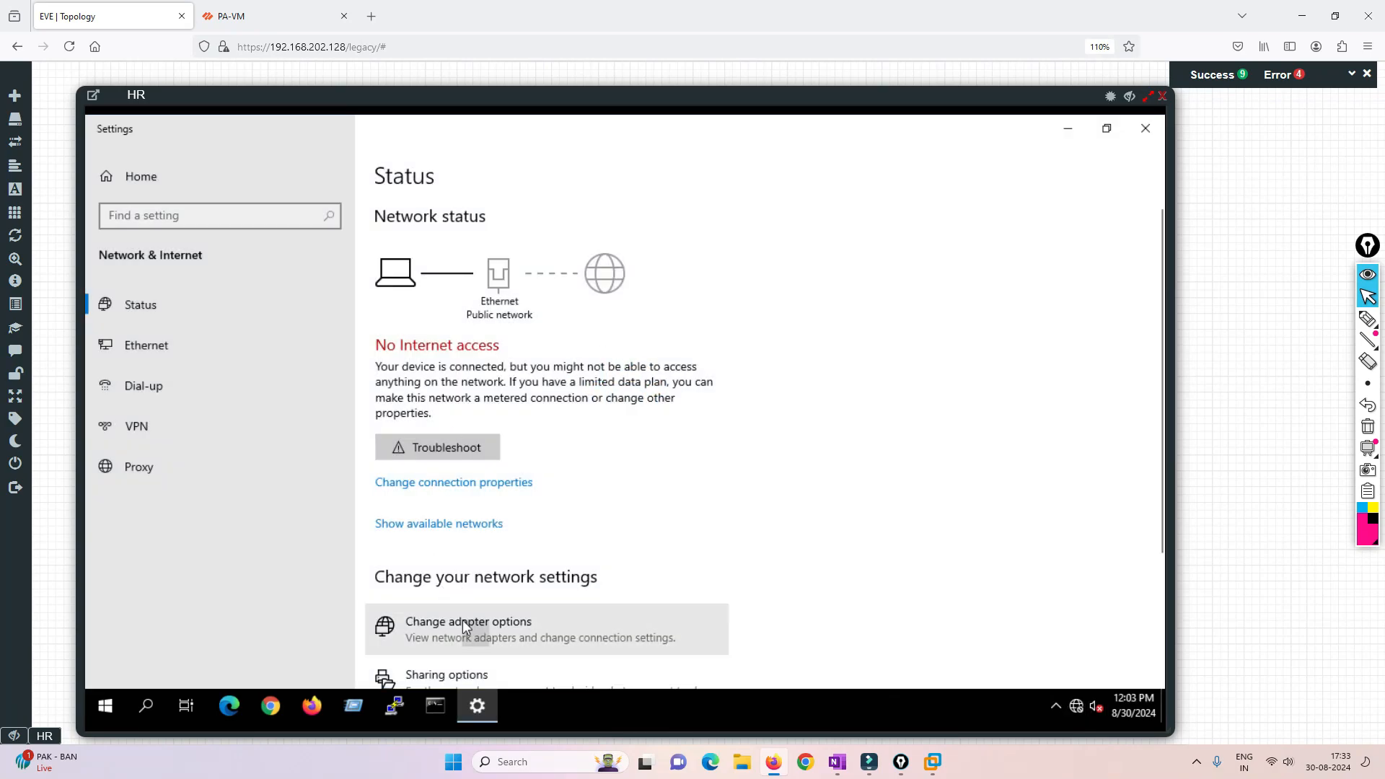
left_click(462, 621)
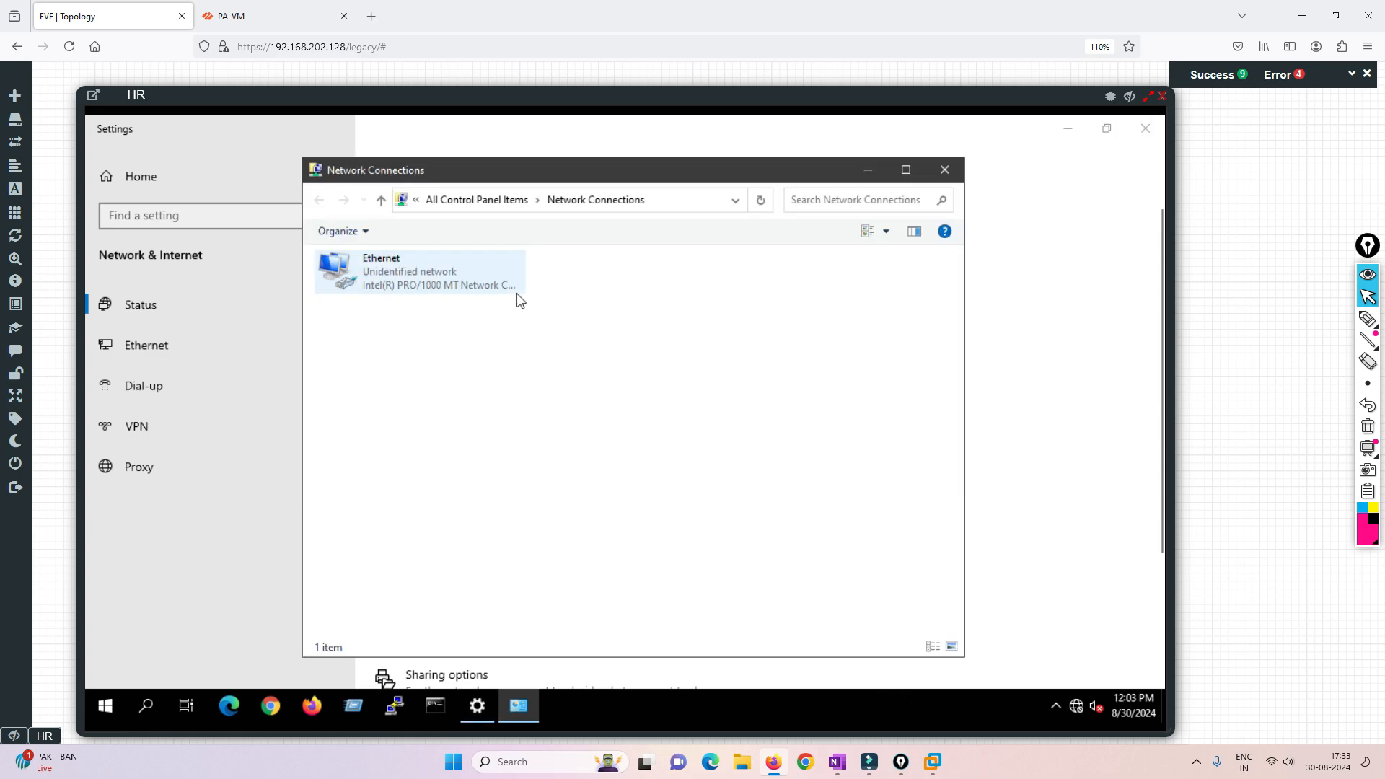
right_click(427, 271)
left_click(475, 440)
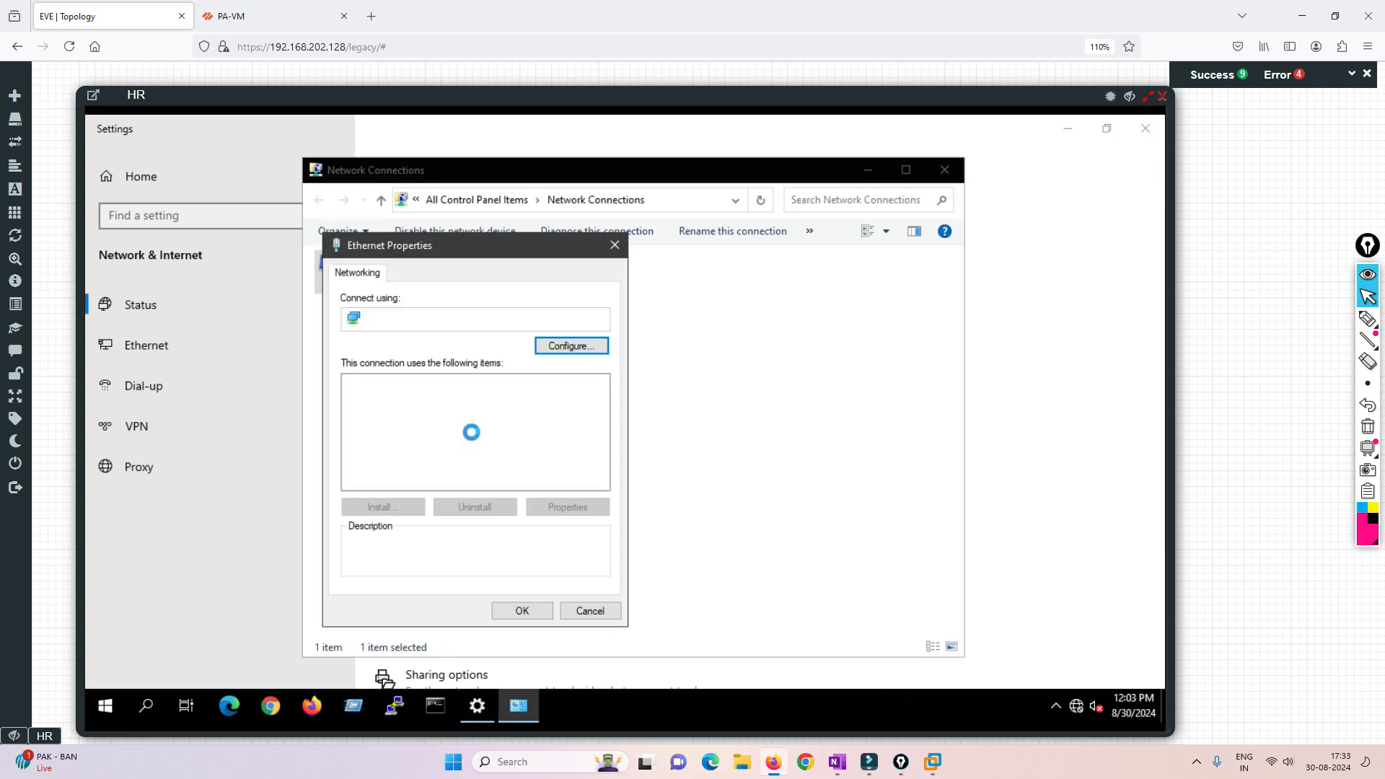
left_click(465, 426)
double_click(468, 432)
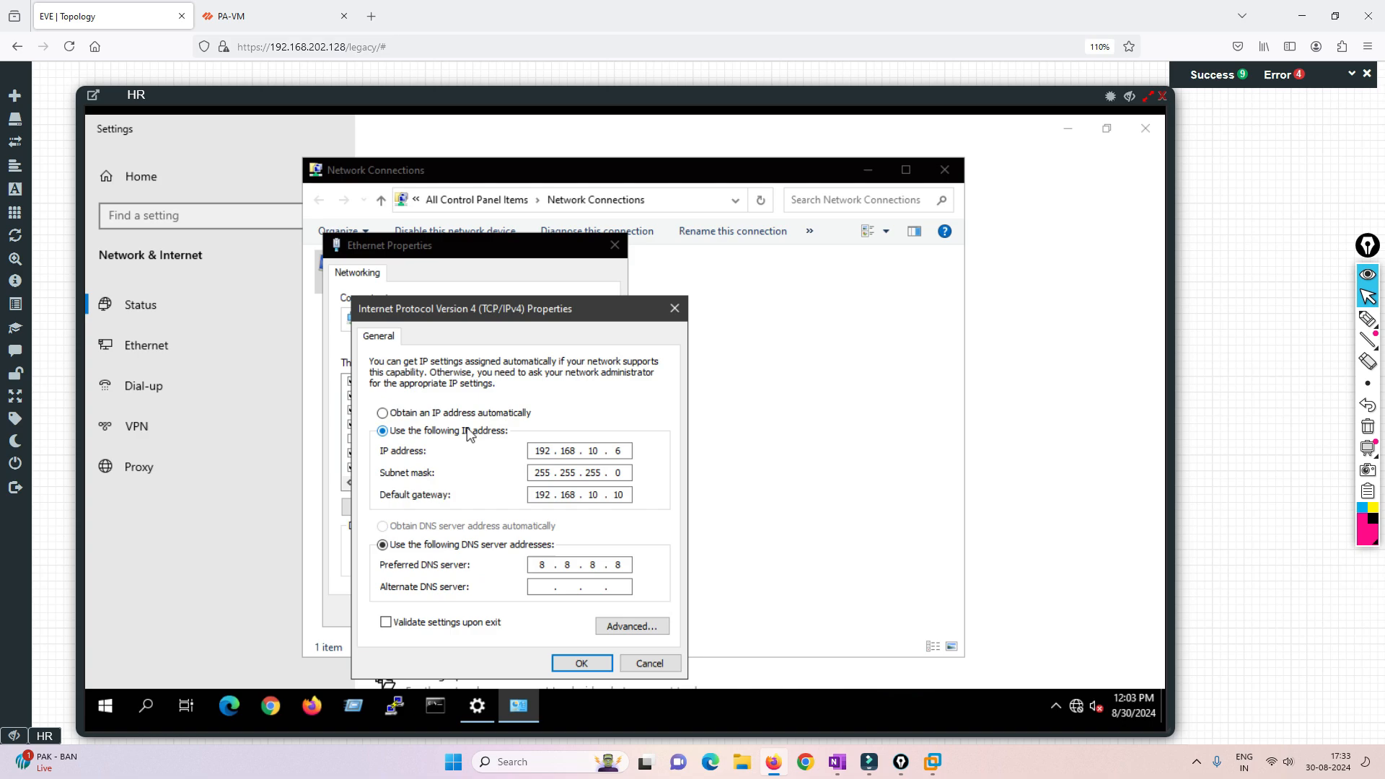
- Clear HR's existing static addressing and set its IP address to 192.168.20.5
left_click(417, 415)
left_click(417, 433)
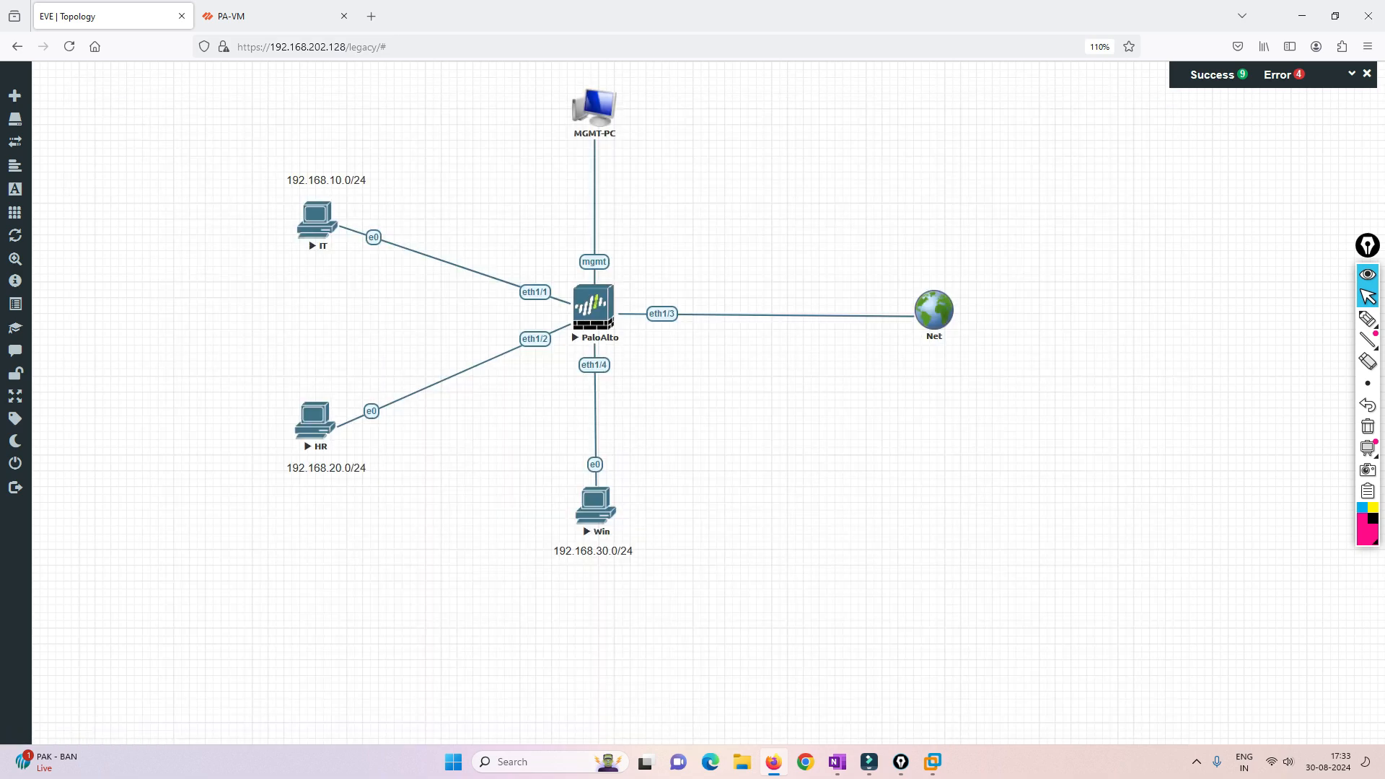
left_click(328, 417)
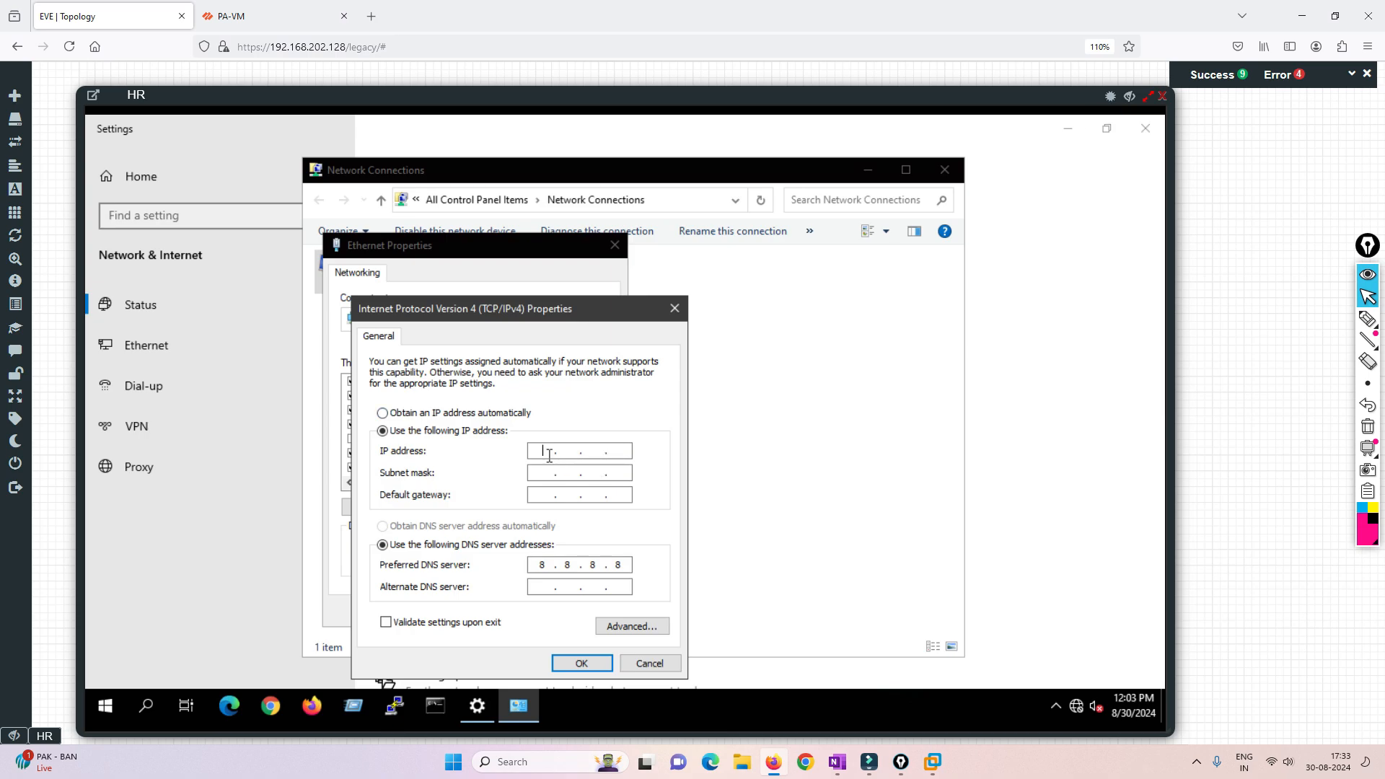
type("192 . 168 . 20 . 5")
- Use subnet mask 255.255.255.0, set HR's default gateway to 192.168.20.10 and close its console
key("Tab")
key("Tab")
type("192 . 168 . 20 . ")
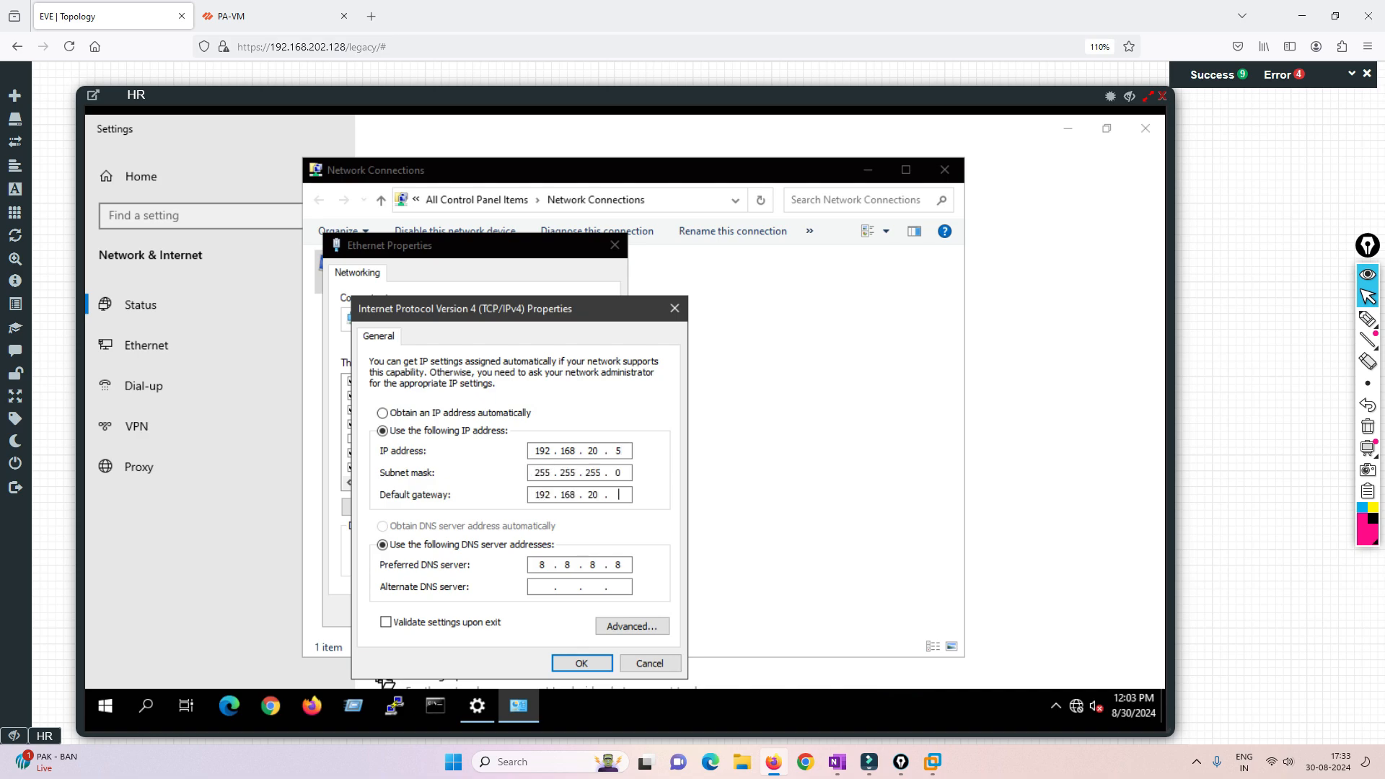
type("10")
left_click(1162, 96)
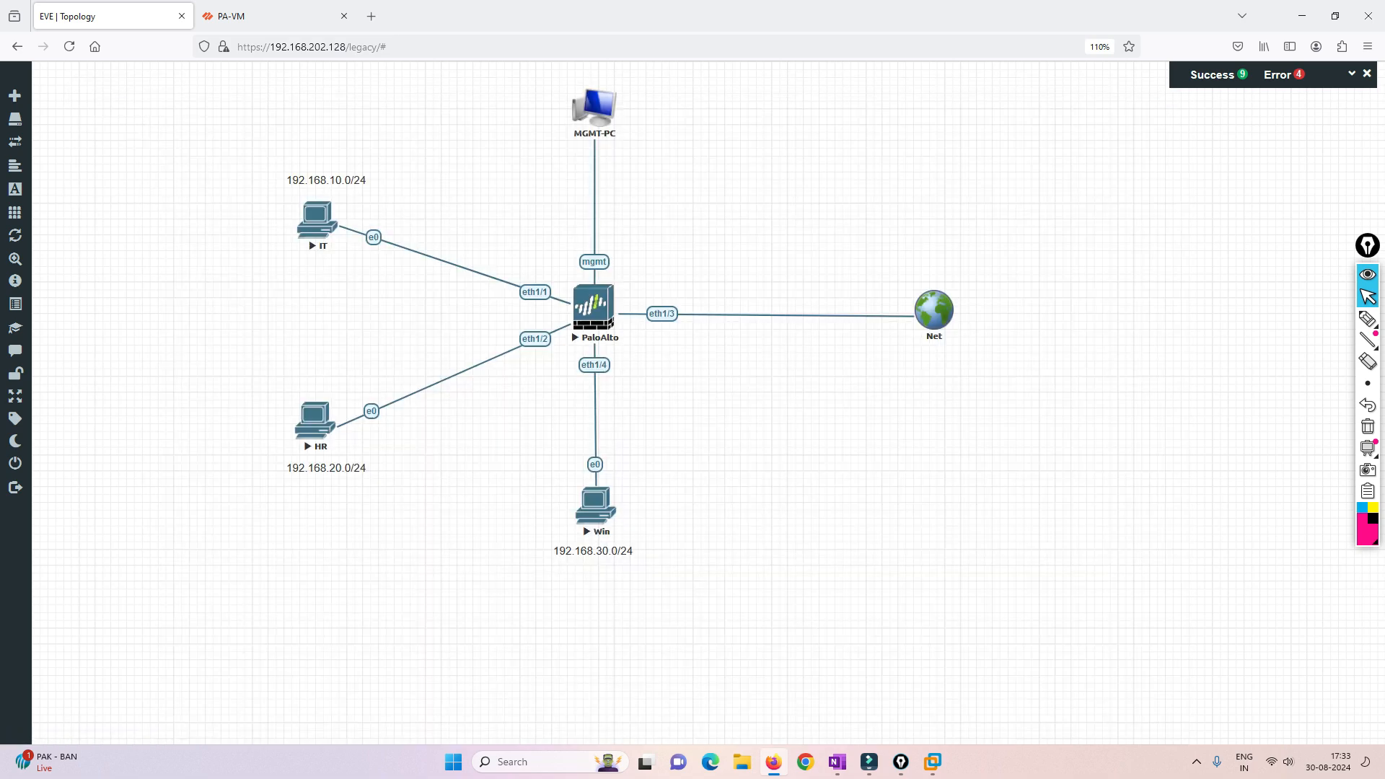
- Reopen HR's console, switch to the firewall's web interface, dismiss the commit status and review the Ethernet interface addresses
left_click(330, 416)
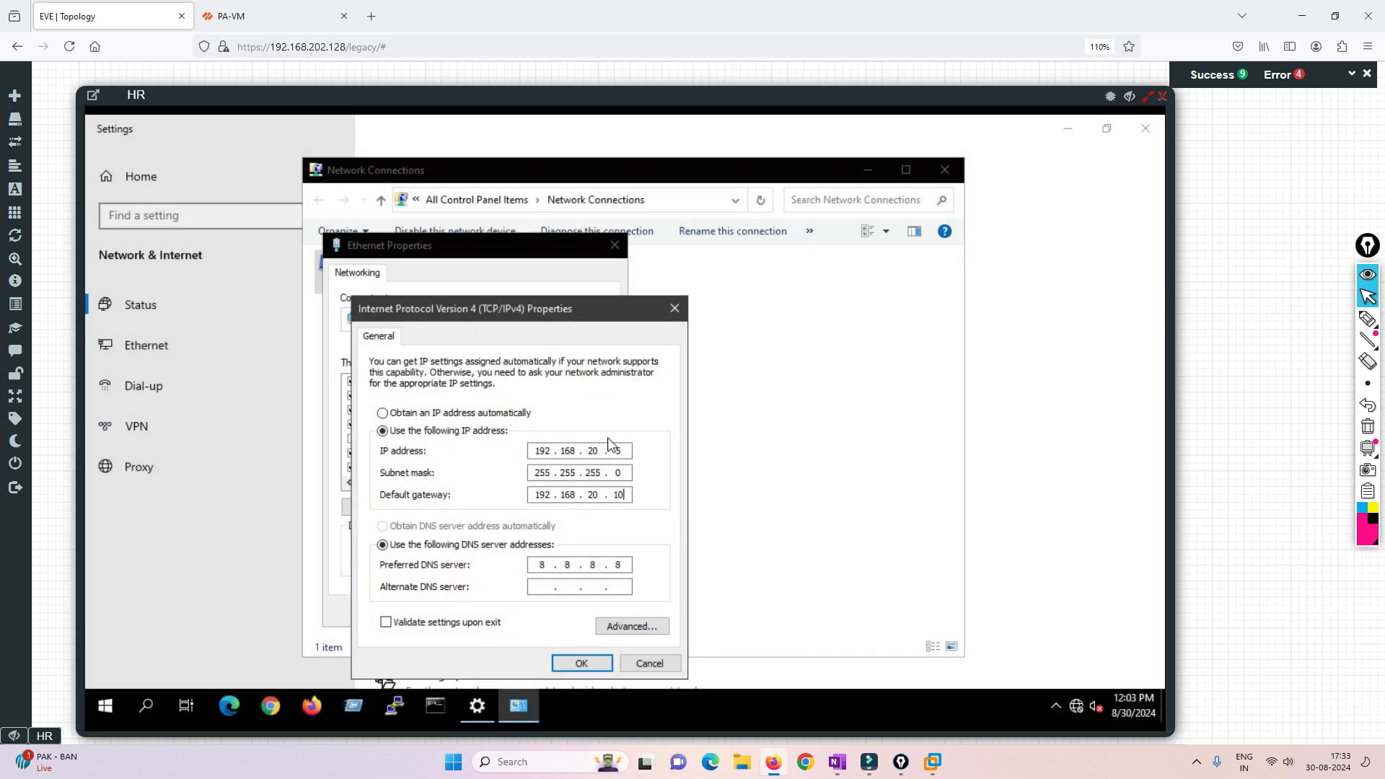
left_click(260, 16)
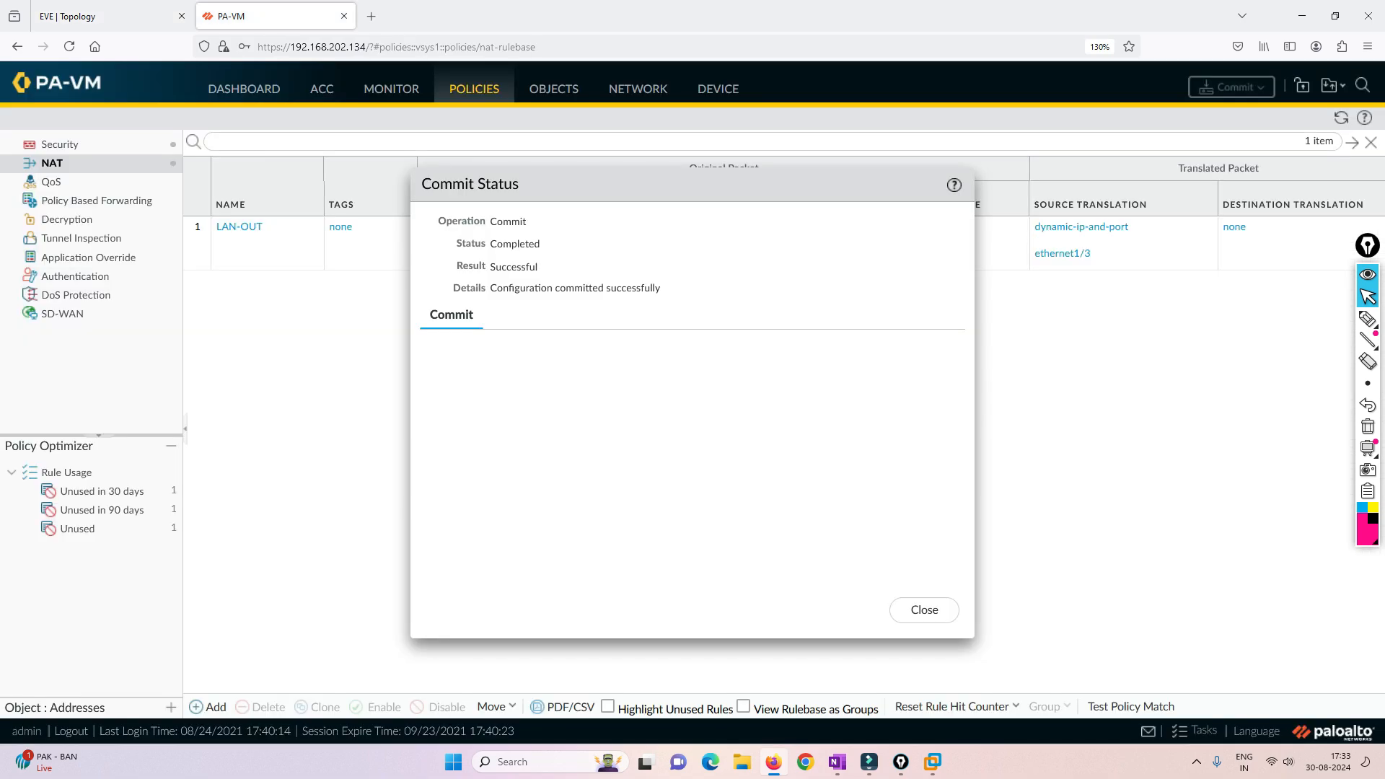
left_click(637, 89)
left_click(924, 610)
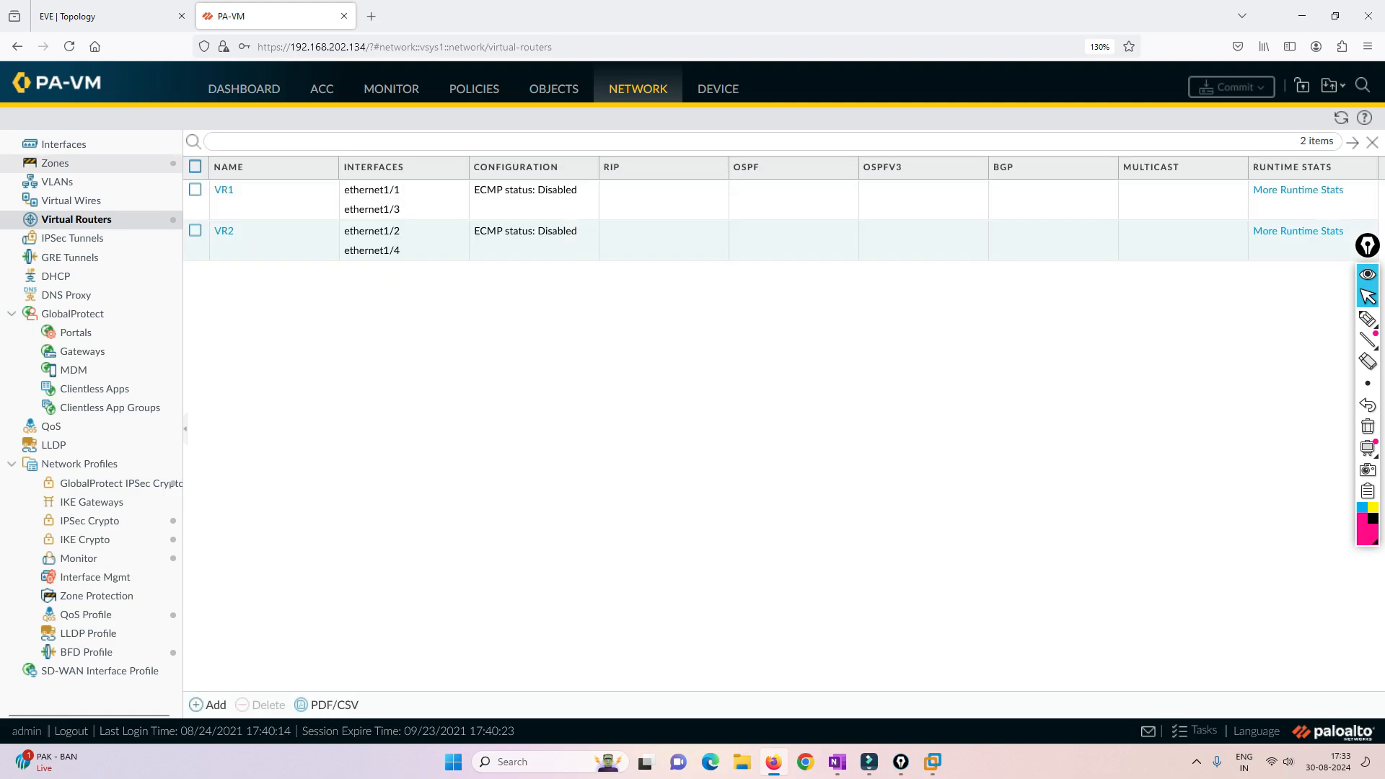
left_click(63, 145)
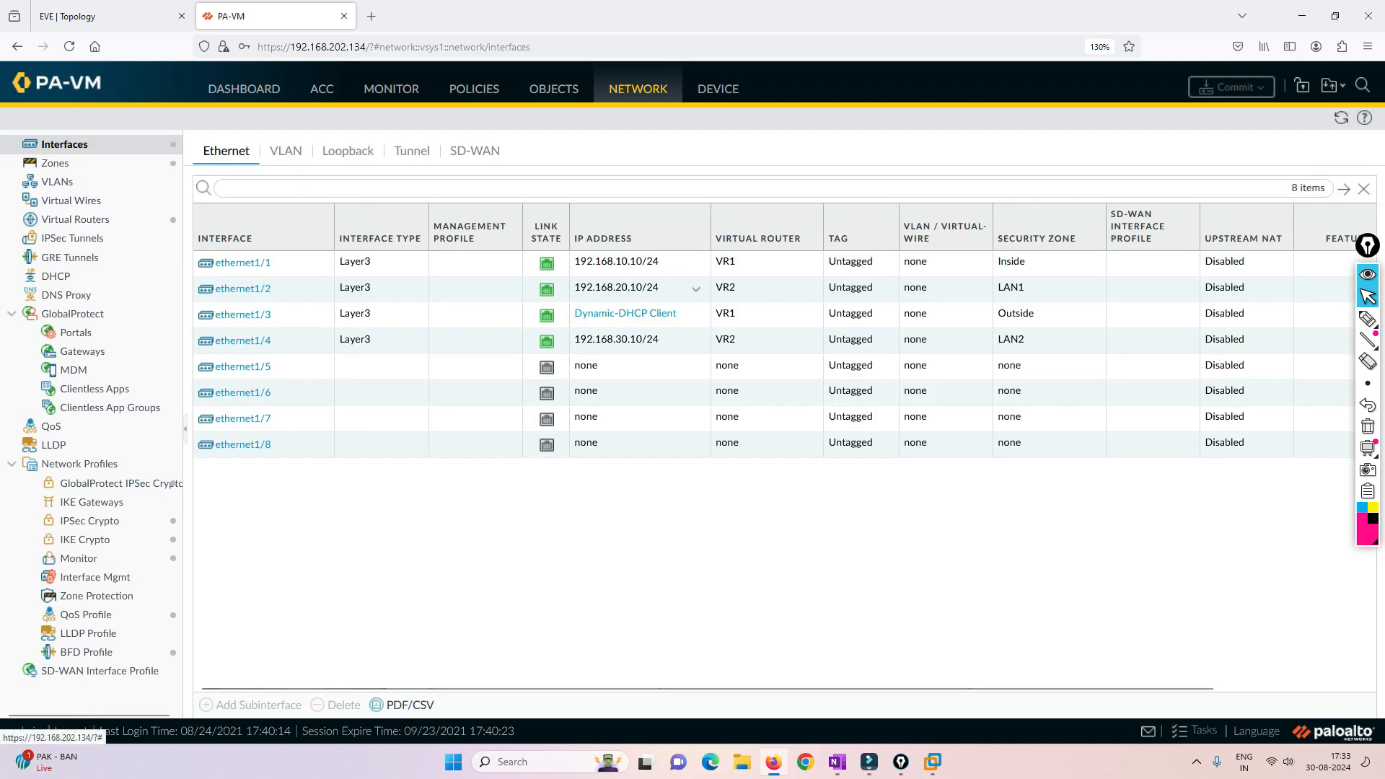
- Return to HR's console, save the IPv4 and Ethernet properties, and close the network connections and settings windows
left_click(108, 16)
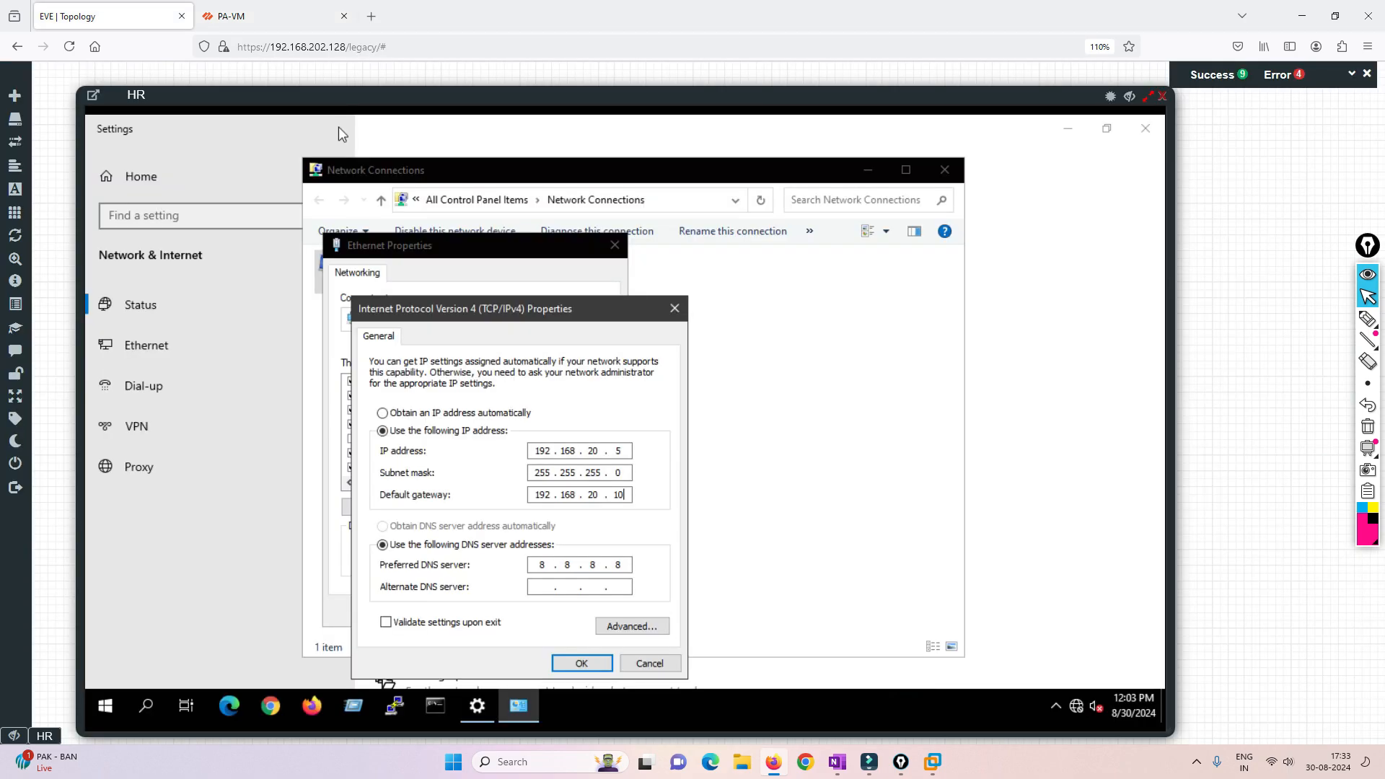
left_click(577, 660)
left_click(524, 610)
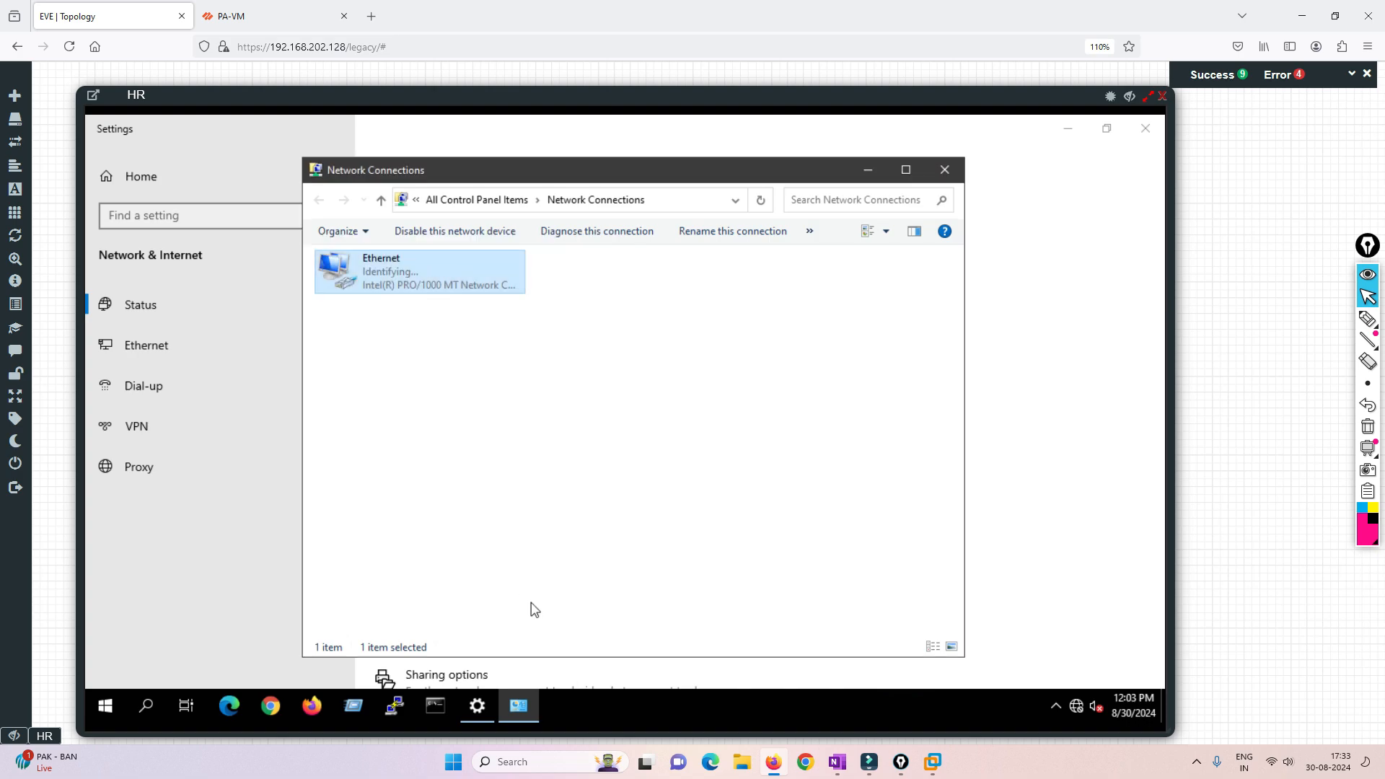
left_click(942, 167)
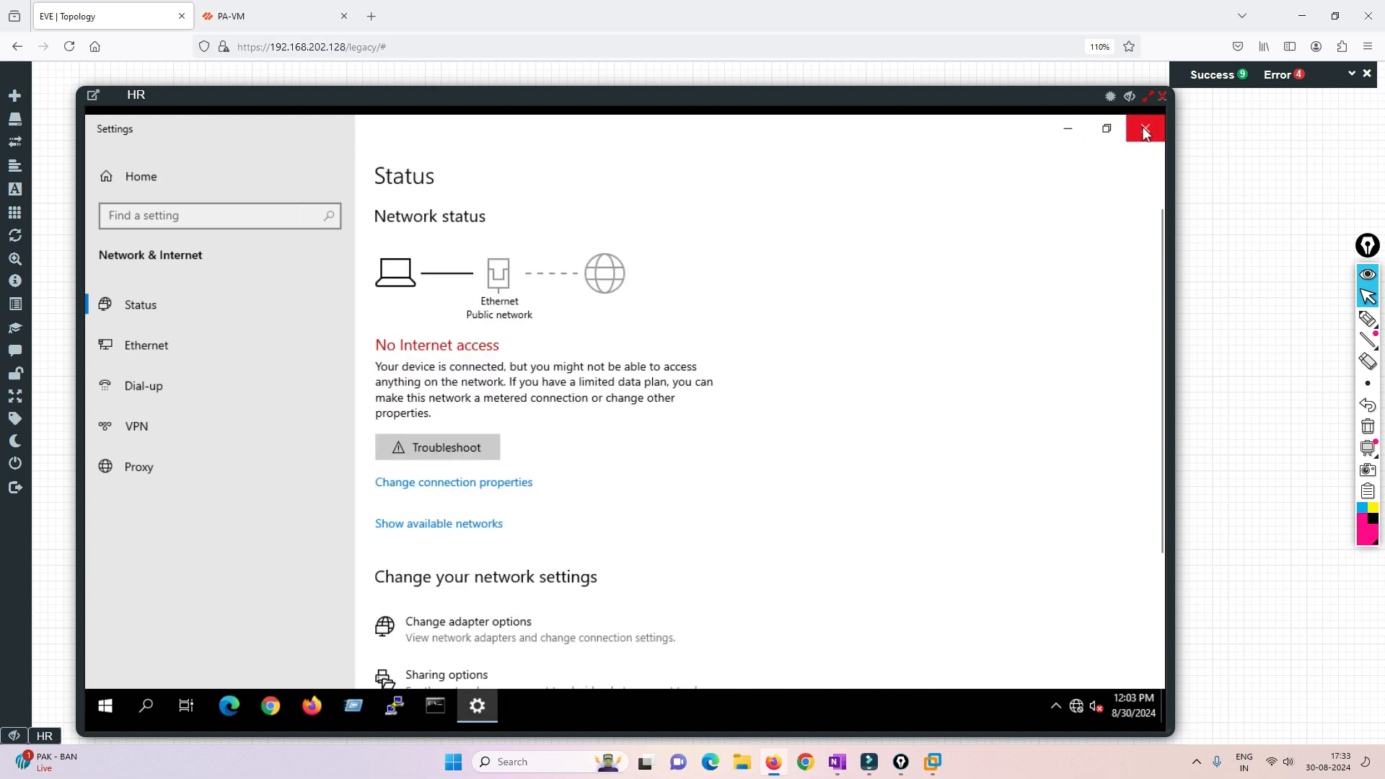
left_click(1146, 128)
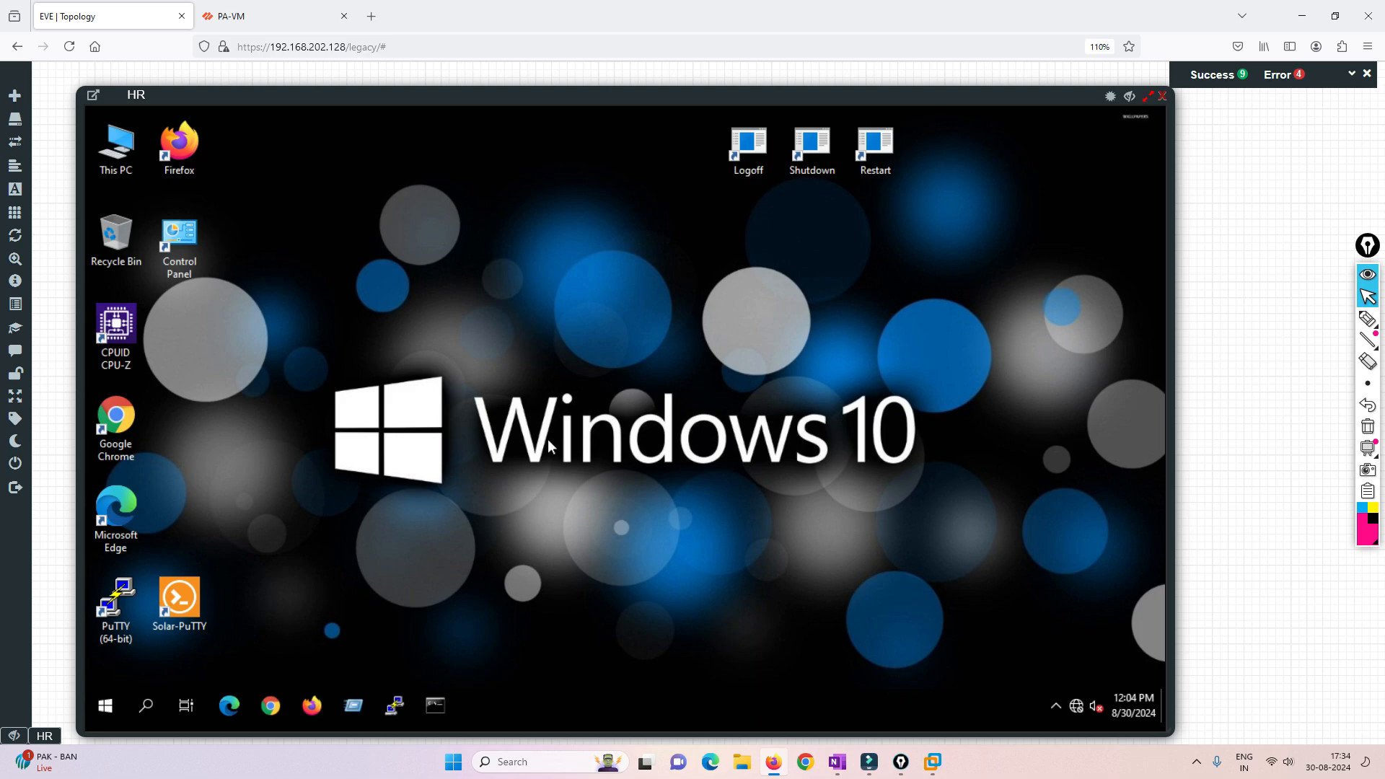
- Launch Firefox on the HR computer, and switch to the firewall's web interface to open its session browser
left_click(311, 706)
left_click(273, 16)
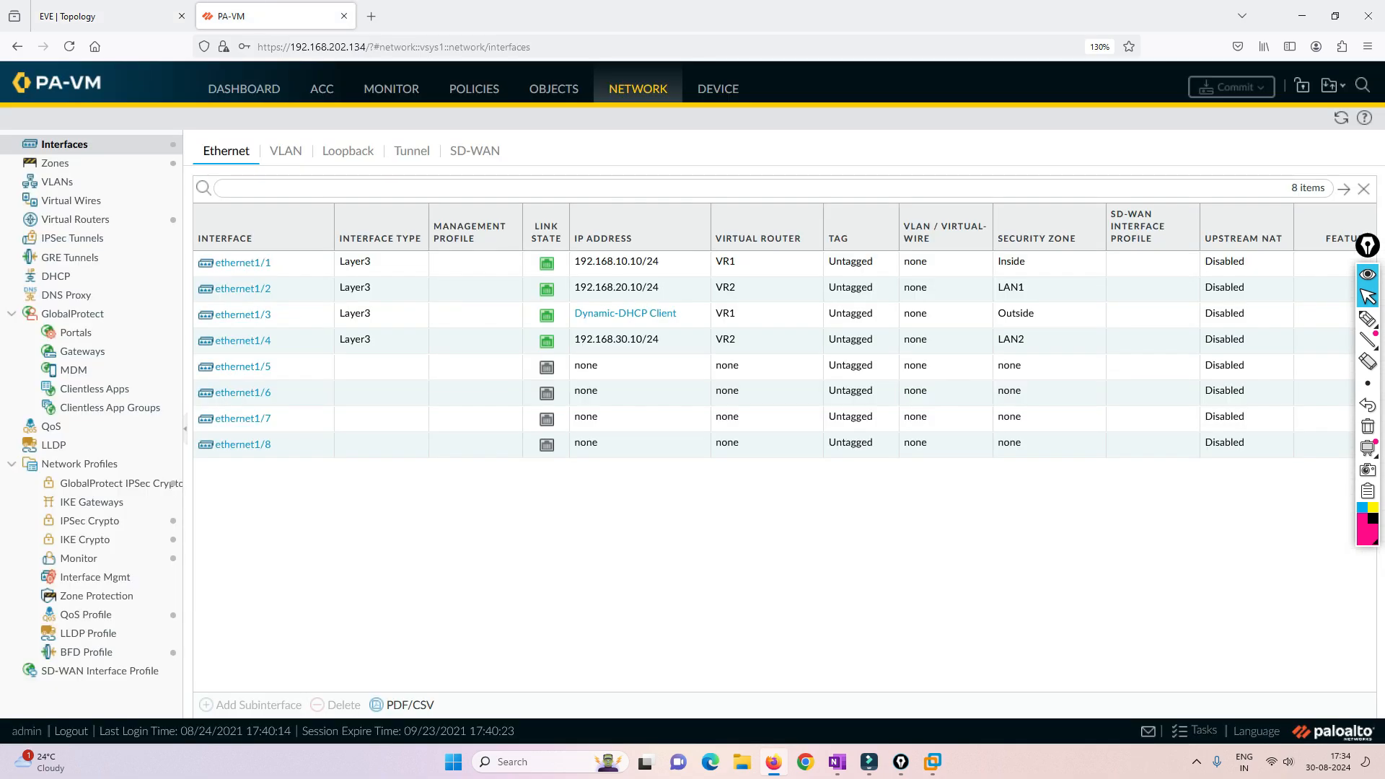
left_click(474, 89)
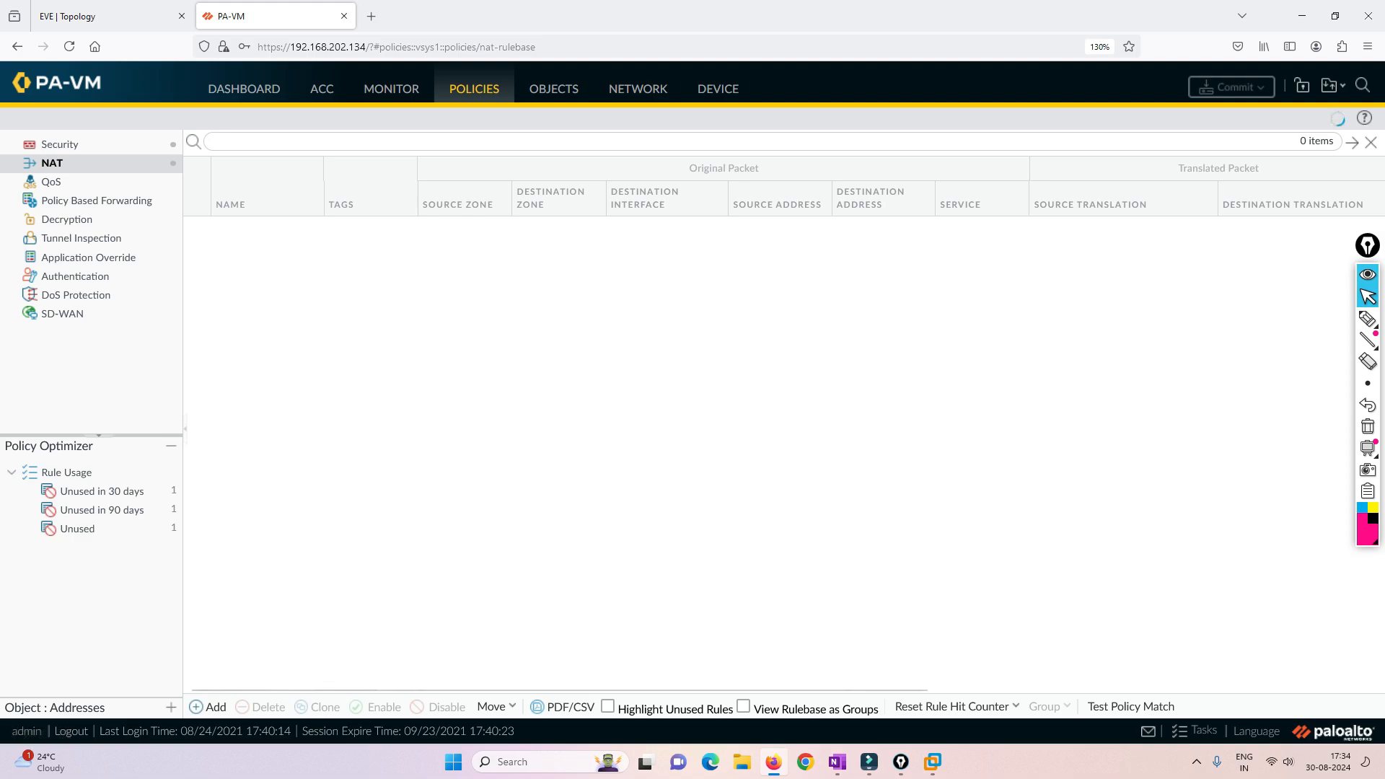
left_click(391, 89)
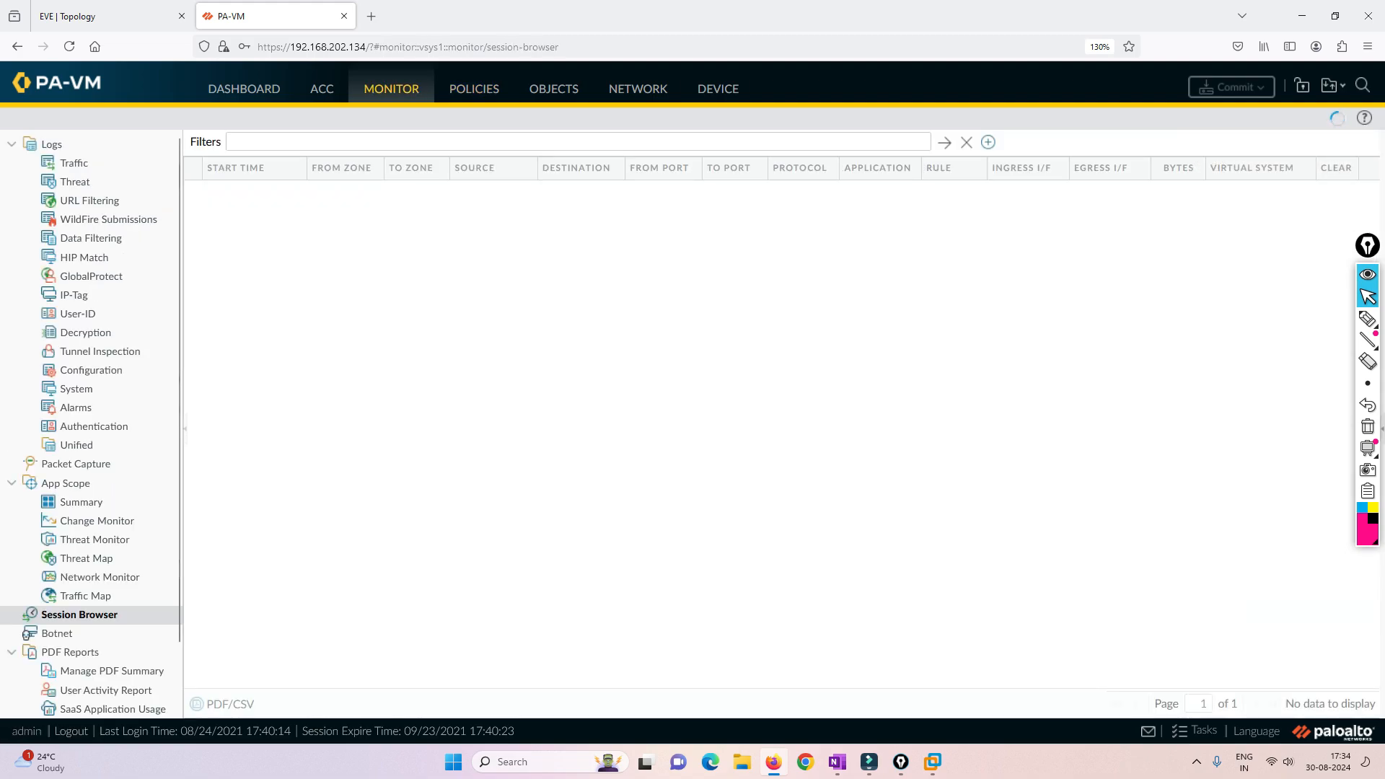
- Return to the HR computer and browse to google.com in Firefox to test internet access
left_click(101, 15)
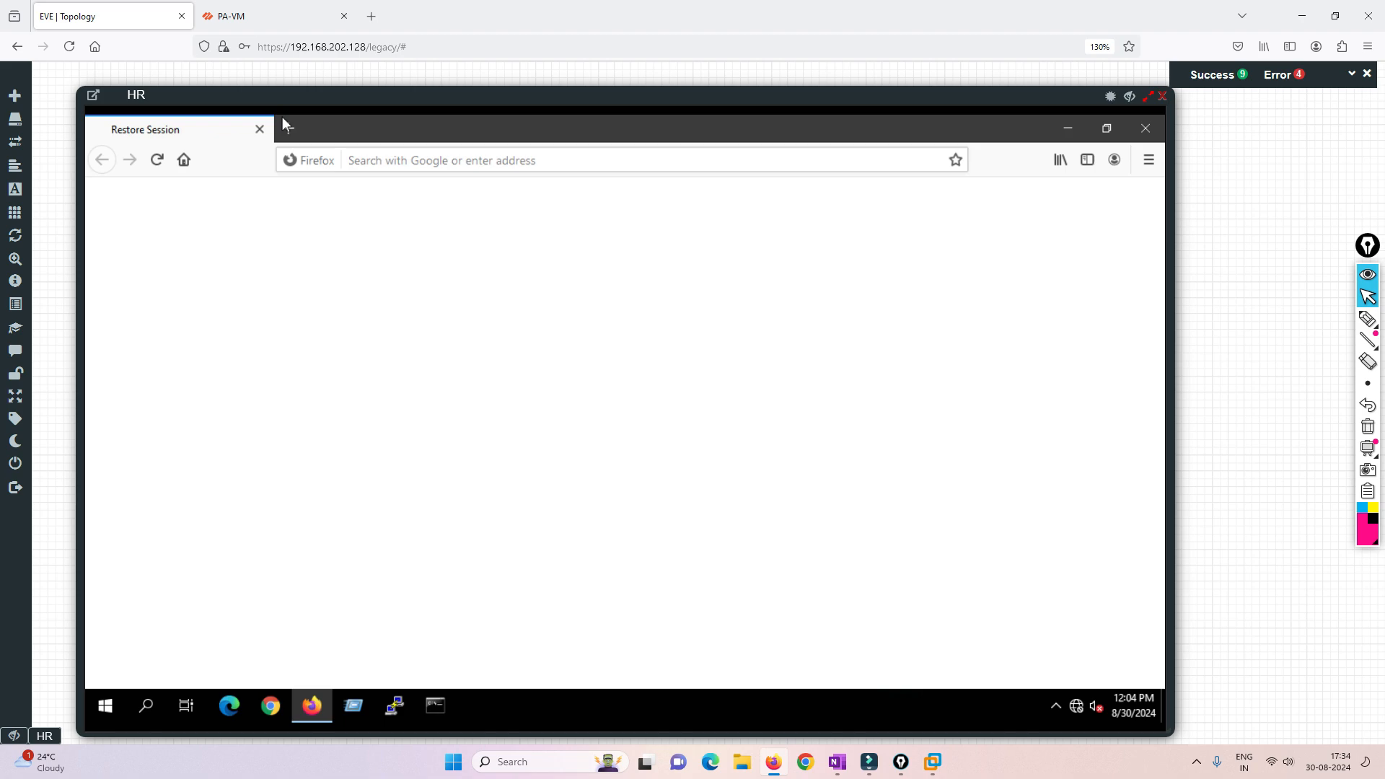
left_click(414, 160)
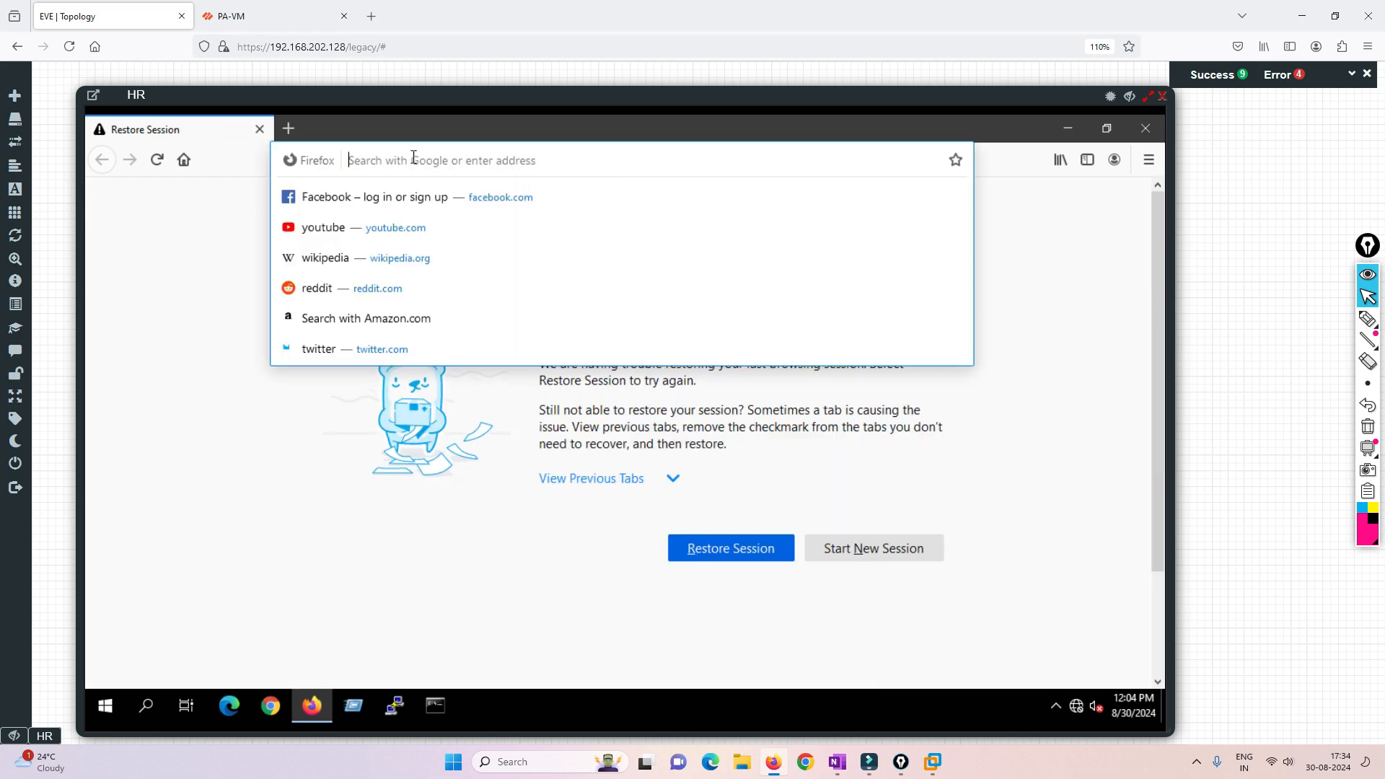
type("googlwe")
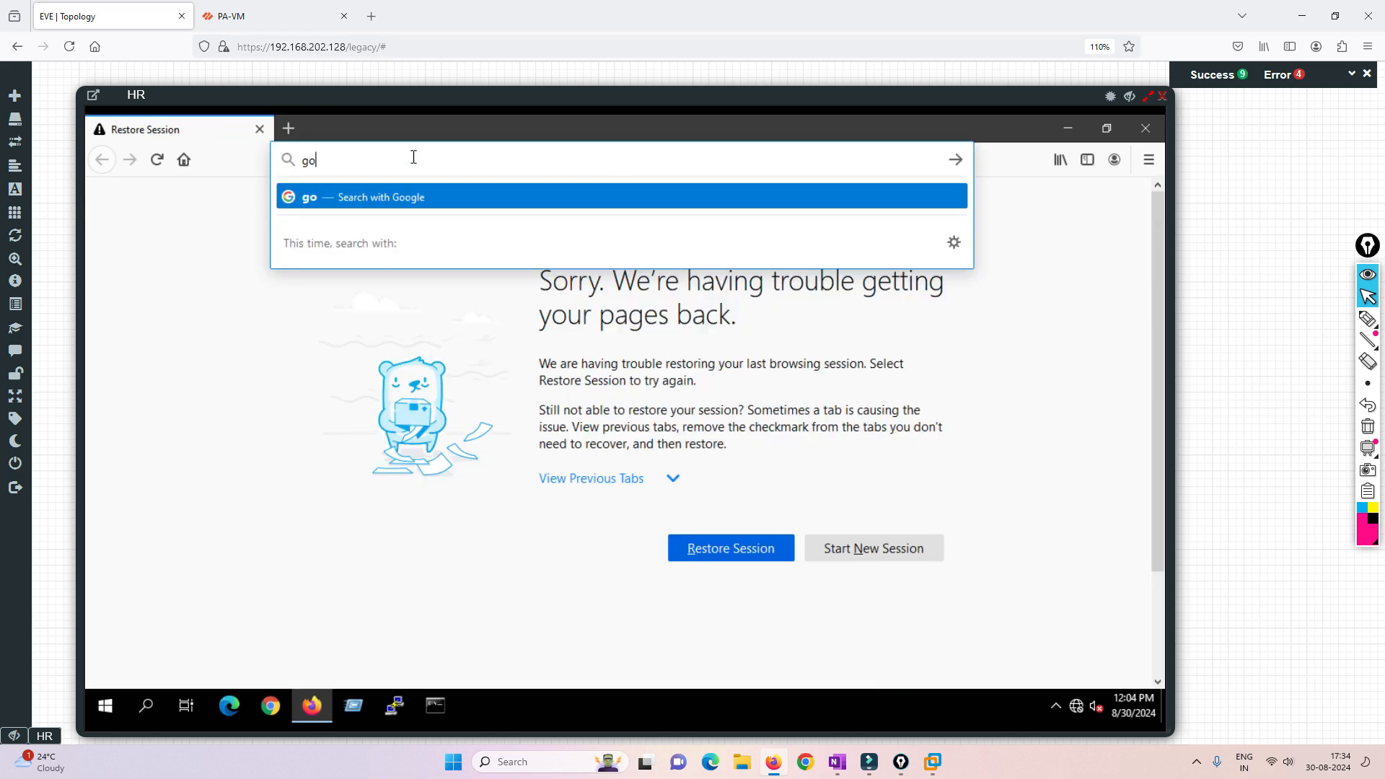
key("BackSpace")
key("BackSpace")
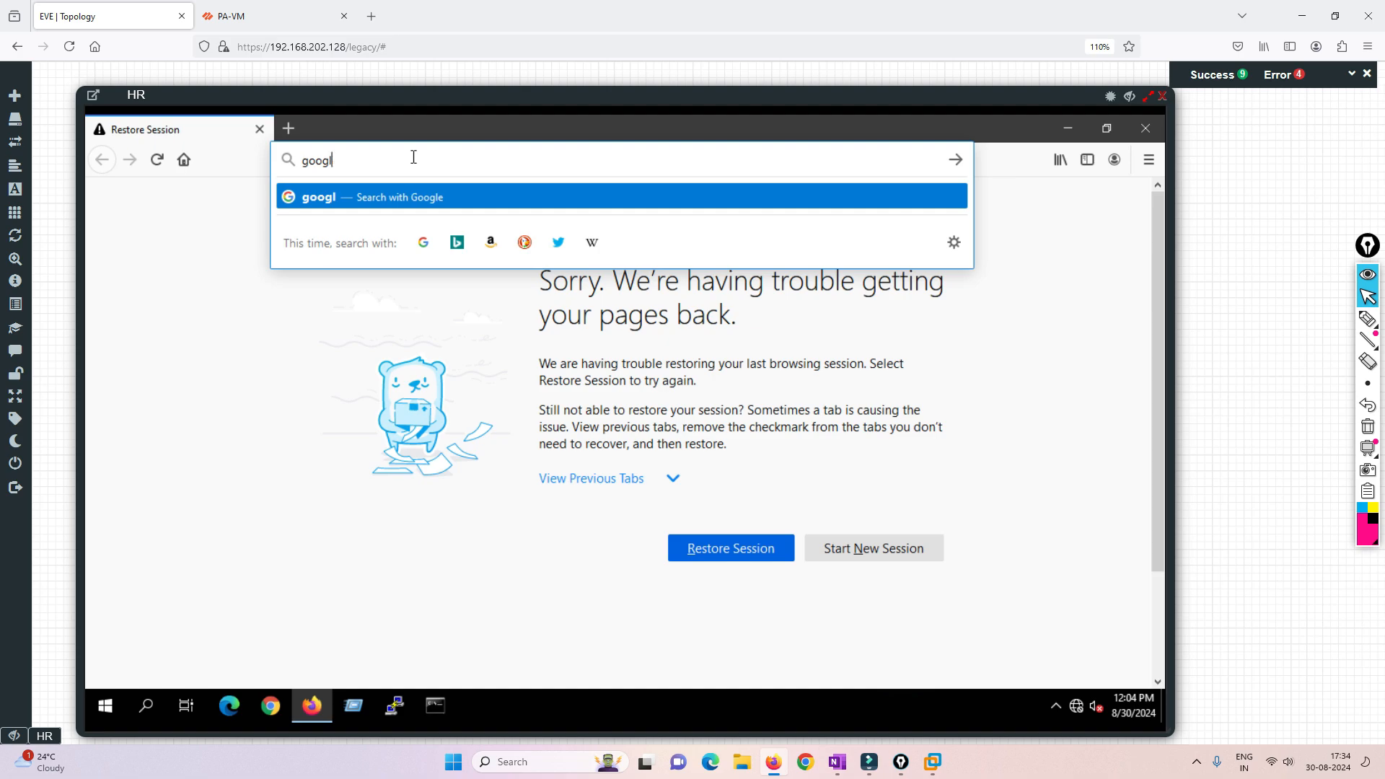
type("e.com")
key("Return")
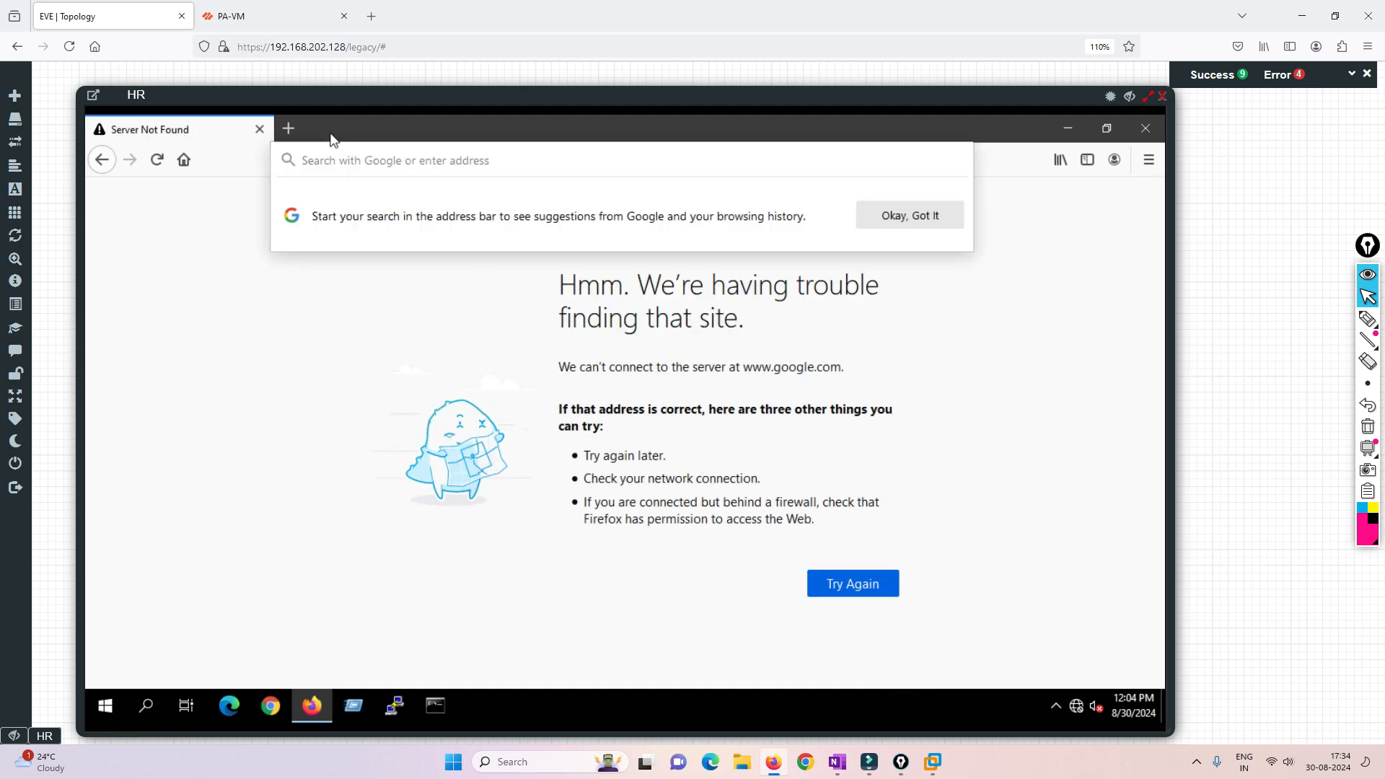
- Switch to the firewall, refresh its session browser and open the traffic log to look for HR's traffic
left_click(257, 16)
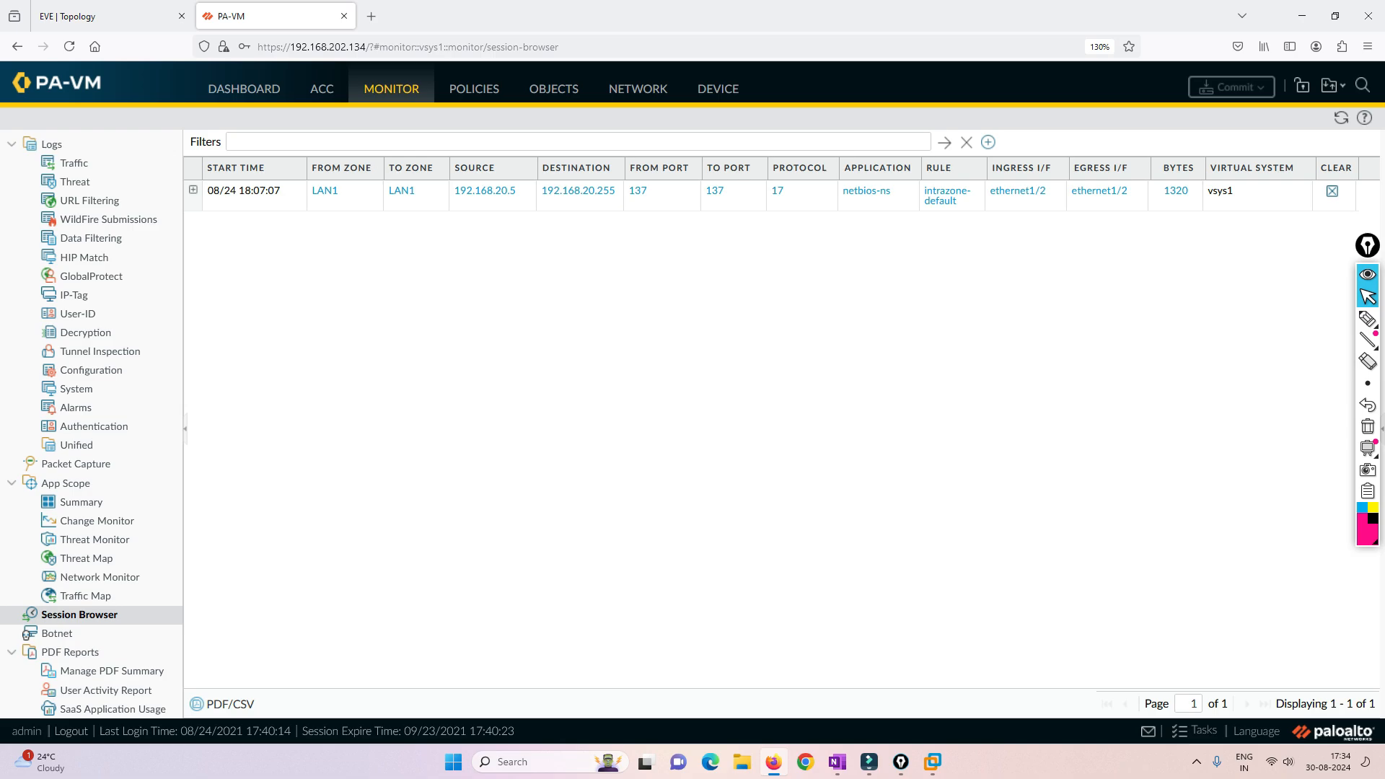
left_click(1342, 118)
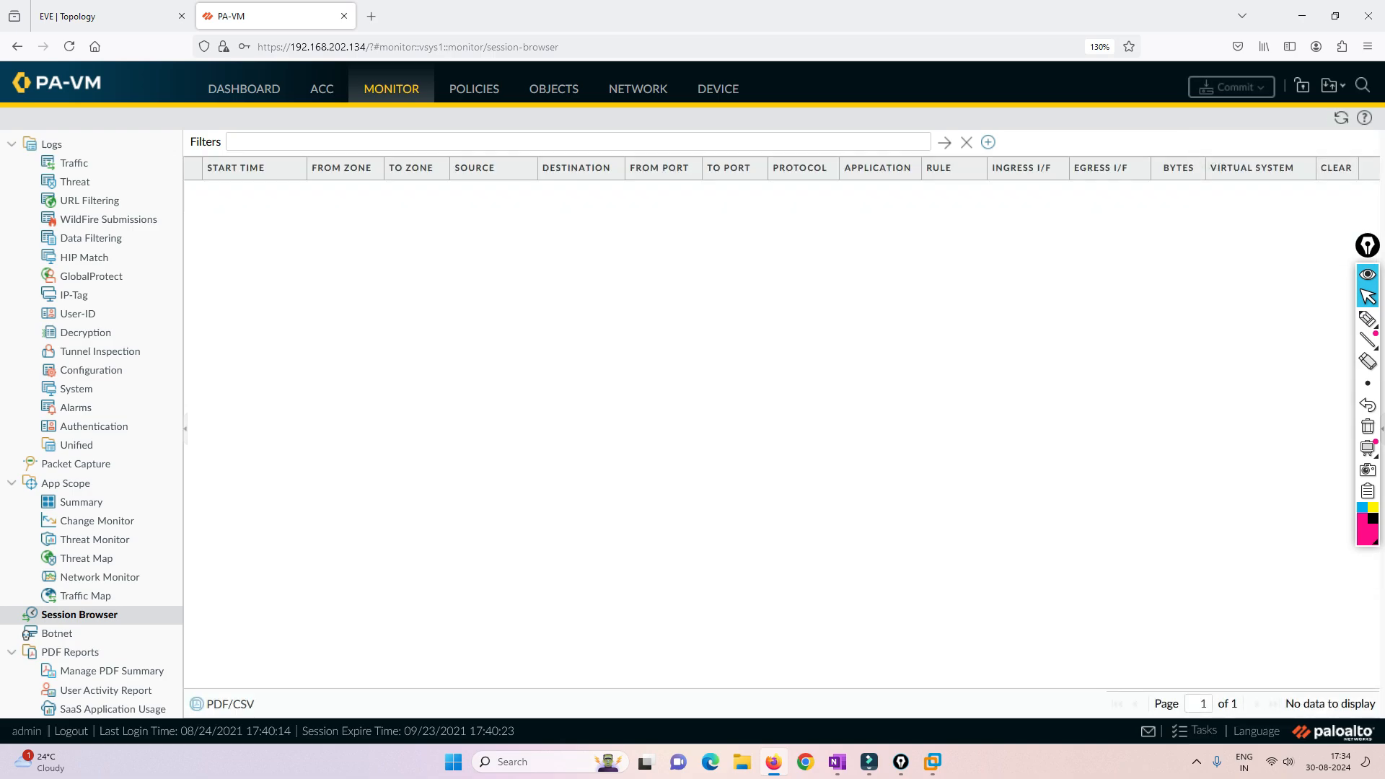
left_click(74, 164)
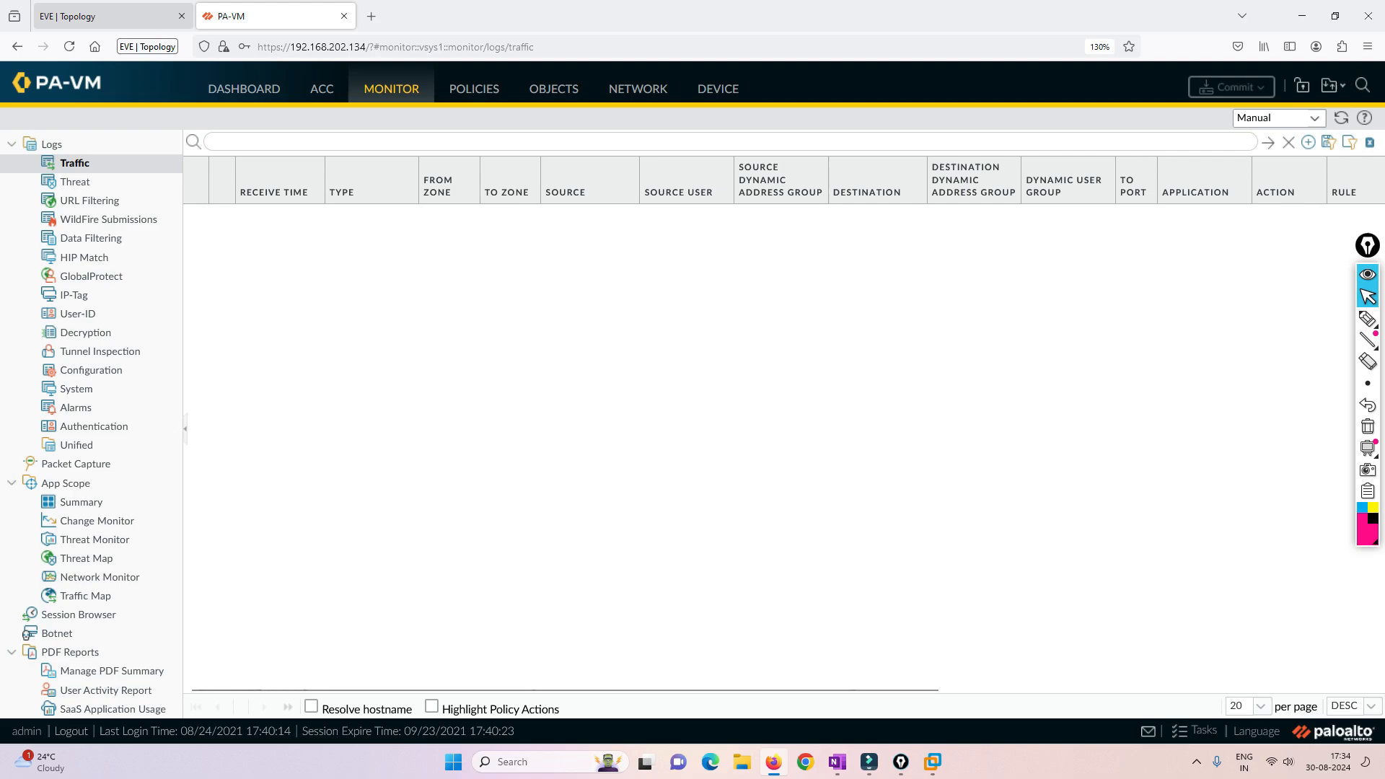
- Return to the topology, switch to the firewall's PuTTY session and list the CLI options matching "show co"
left_click(112, 17)
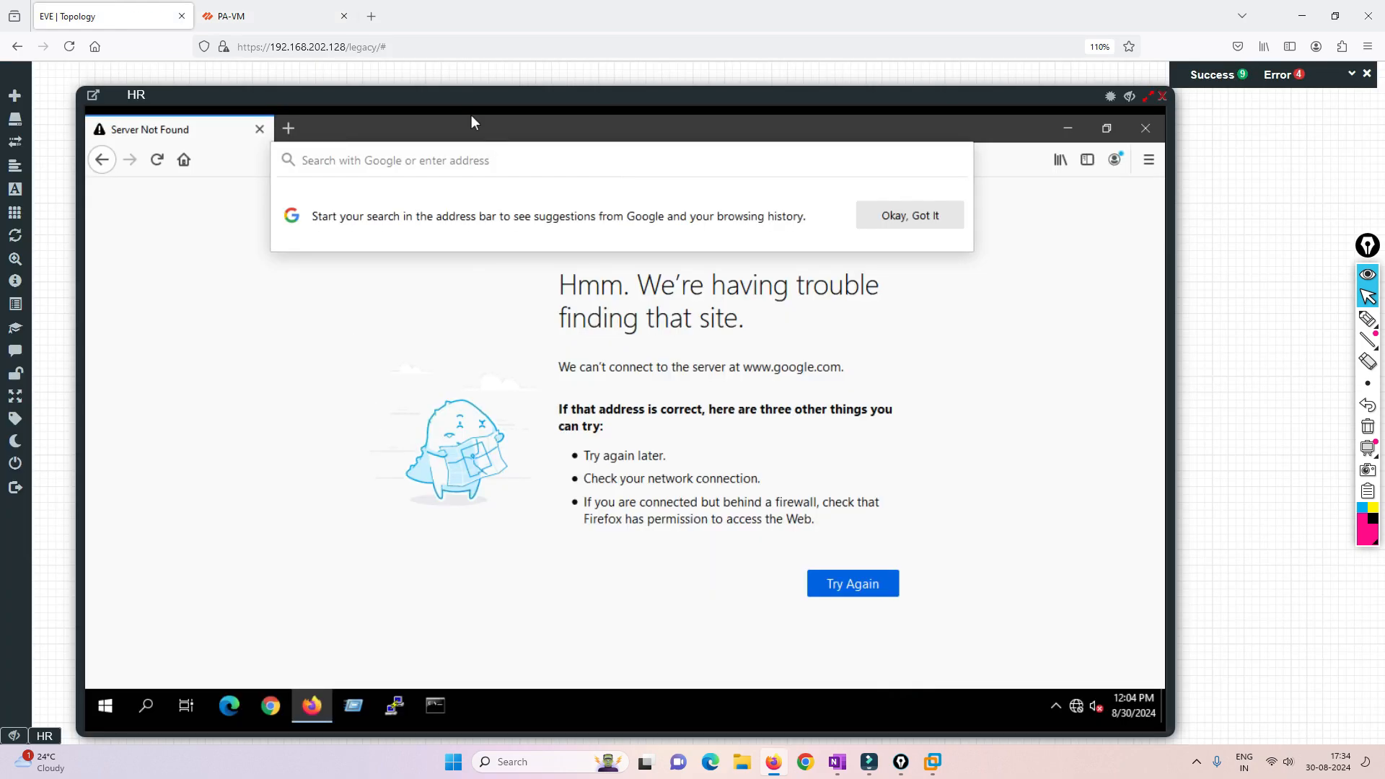
left_click_drag(471, 114, 471, 95)
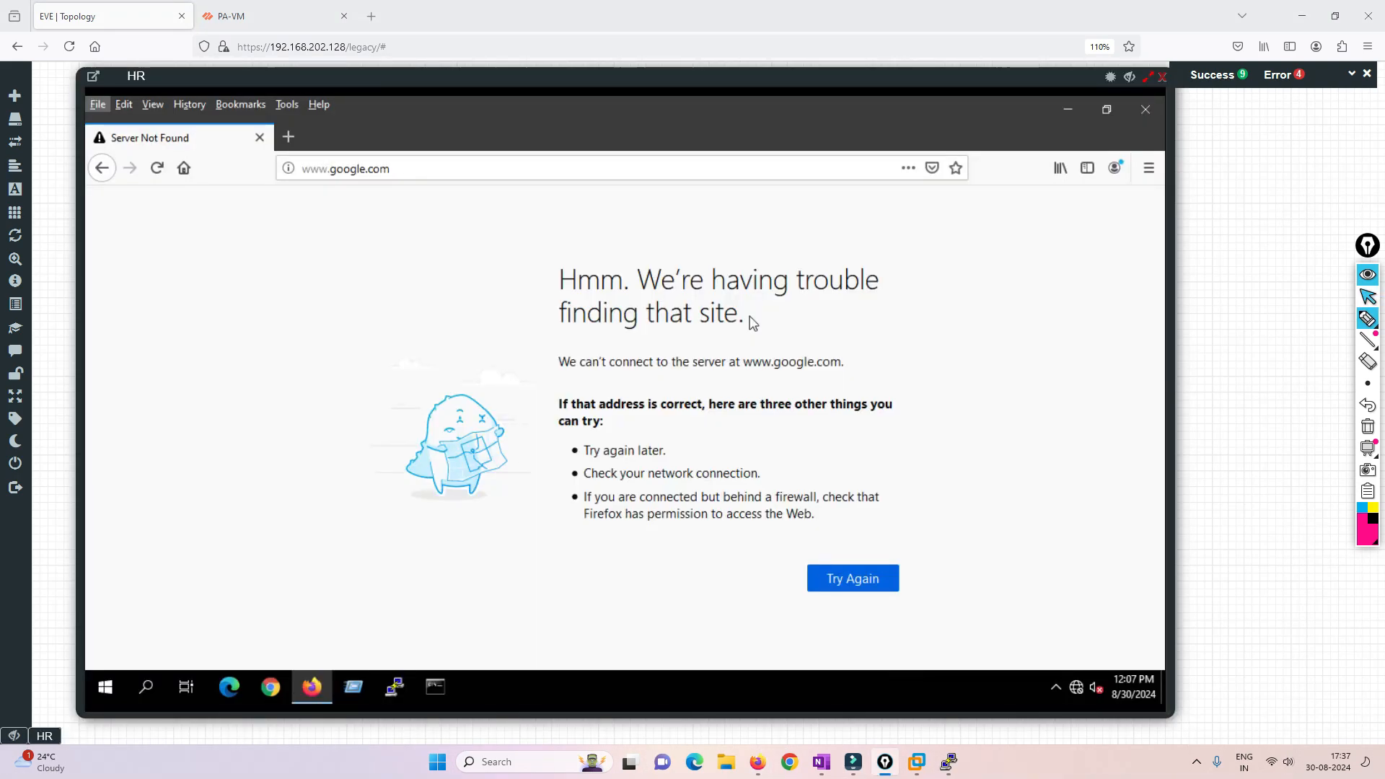
left_click(1368, 296)
left_click(949, 762)
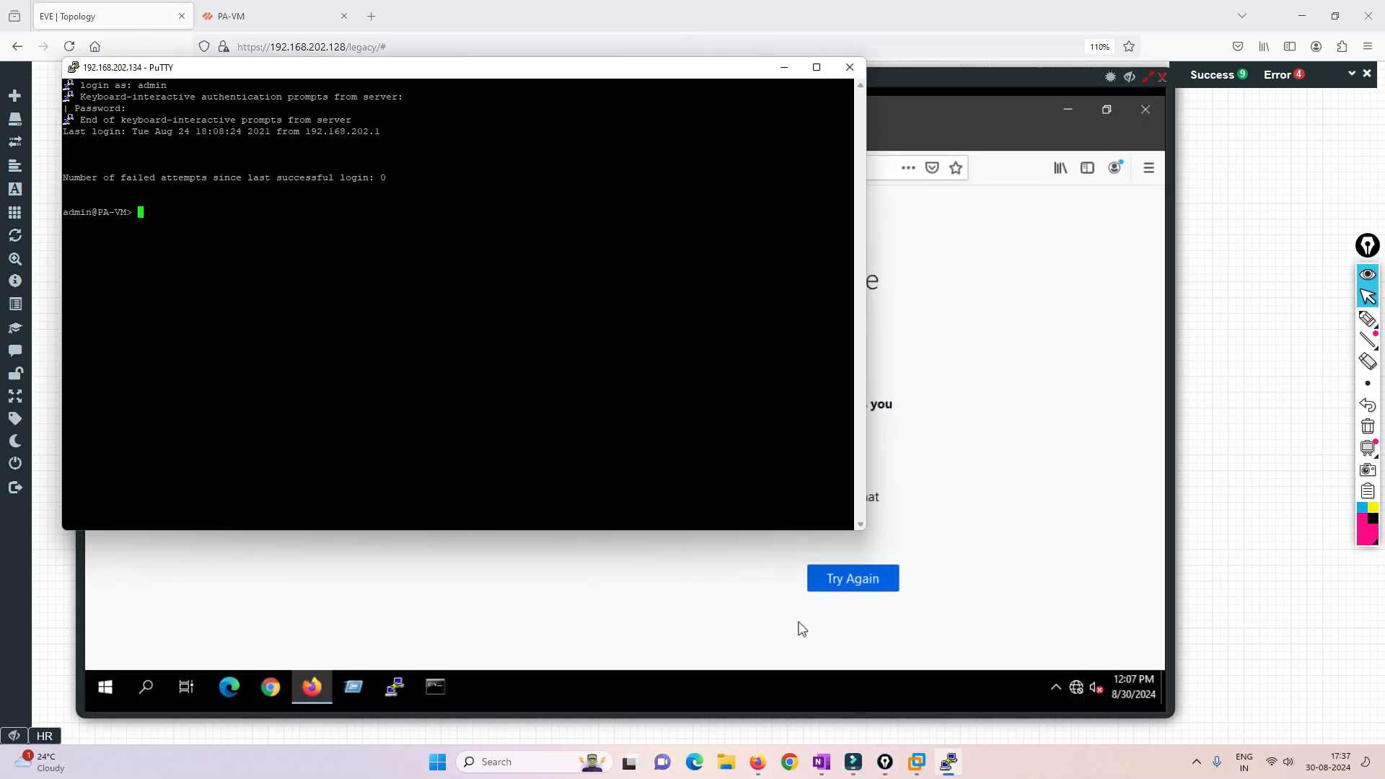
type("show ")
type("global-protect")
key("BackSpace")
key("BackSpace")
key("BackSpace")
key("BackSpace")
key("BackSpace")
key("BackSpace")
key("BackSpace")
key("BackSpace")
key("BackSpace")
key("BackSpace")
key("BackSpace")
key("BackSpace")
key("BackSpace")
key("BackSpace")
type("co")
key("question")
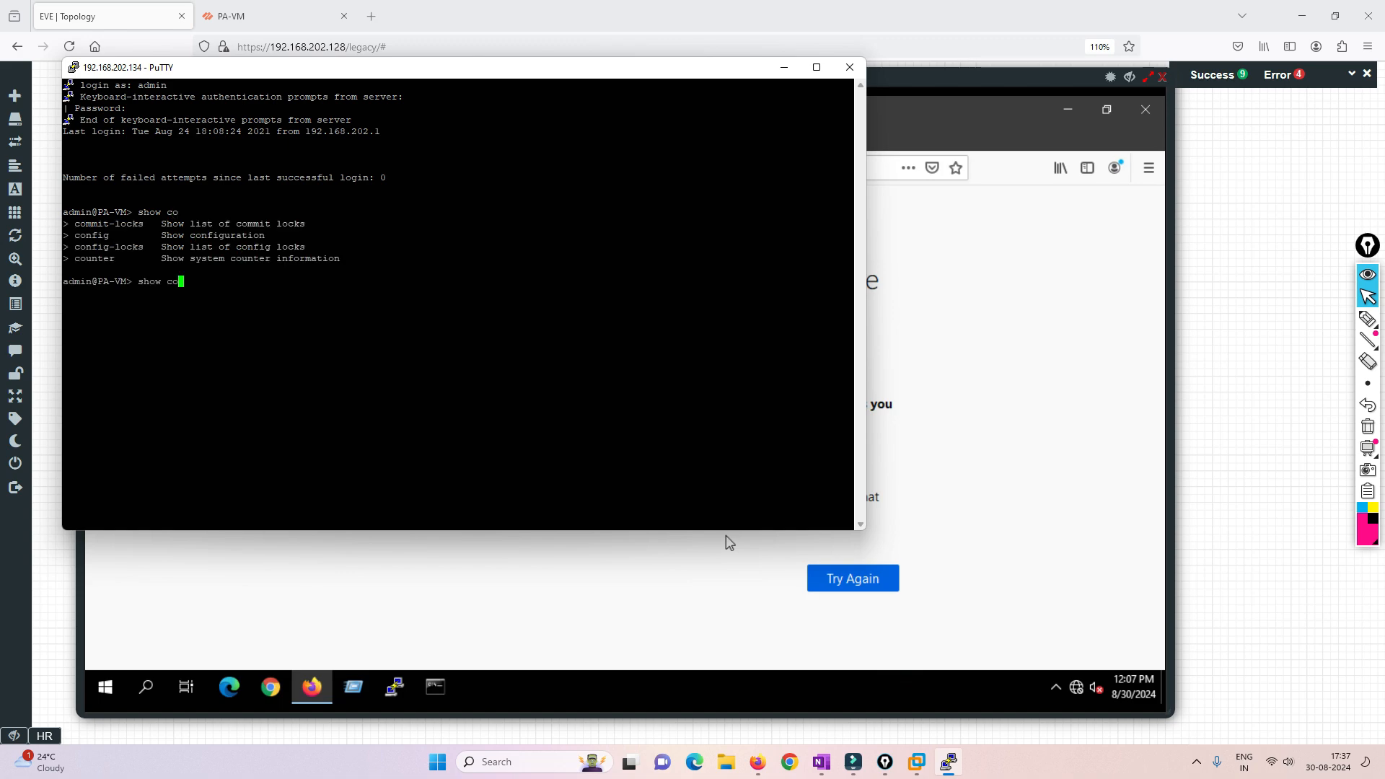
- Run "show counter global filter packet-filter yes delta yes" and highlight the flow_policy_nofwd drop counter
type("unter global ")
type("pac")
key("BackSpace")
key("BackSpace")
key("BackSpace")
type("filter packet-filter ")
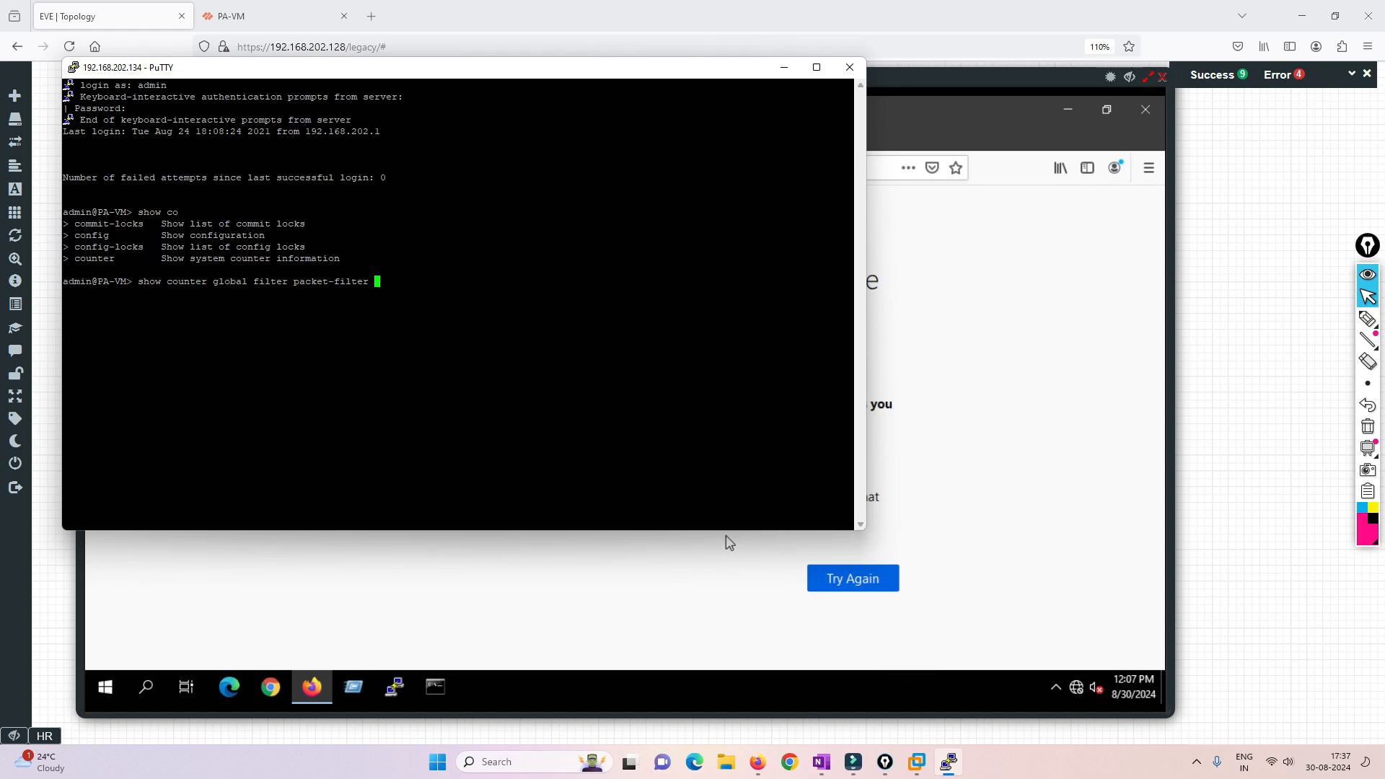
type("yes delta yes")
key("Return")
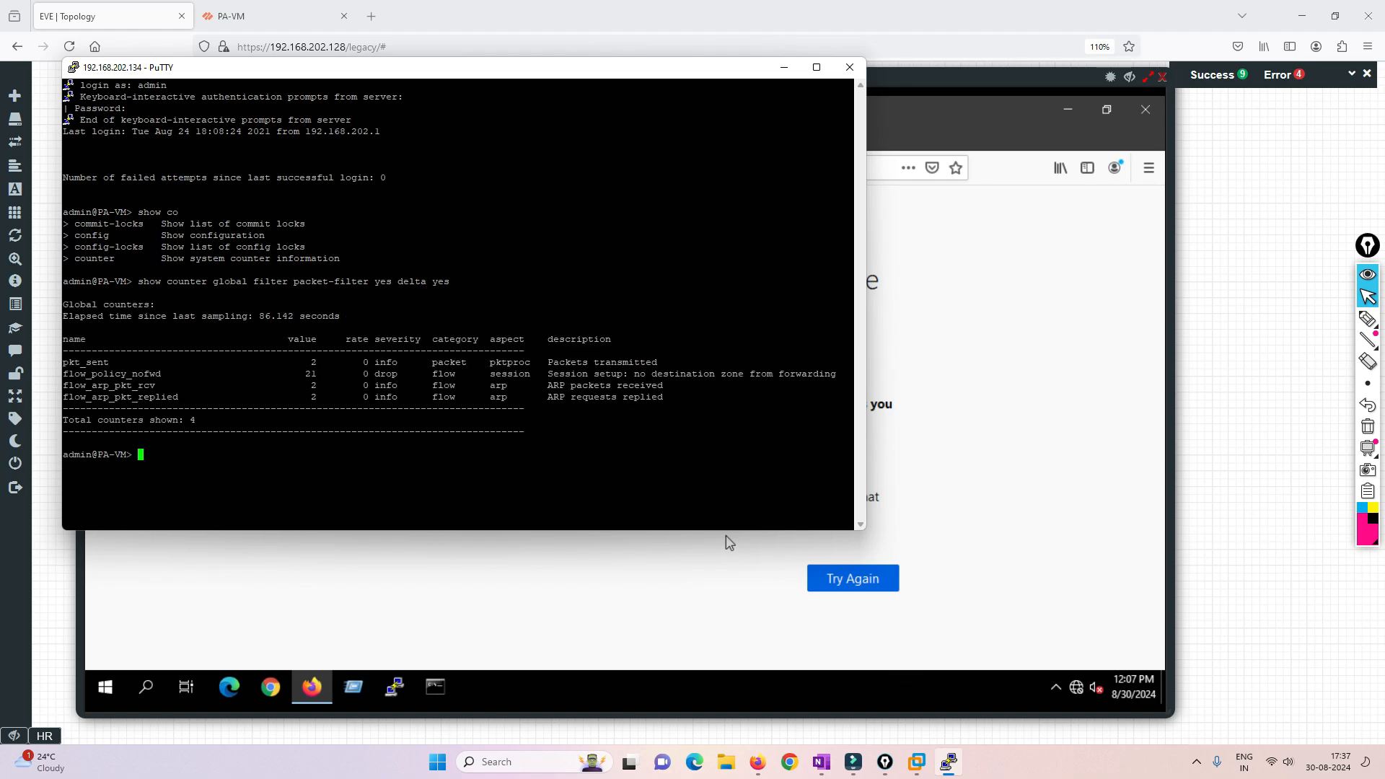
left_click_drag(63, 374, 837, 374)
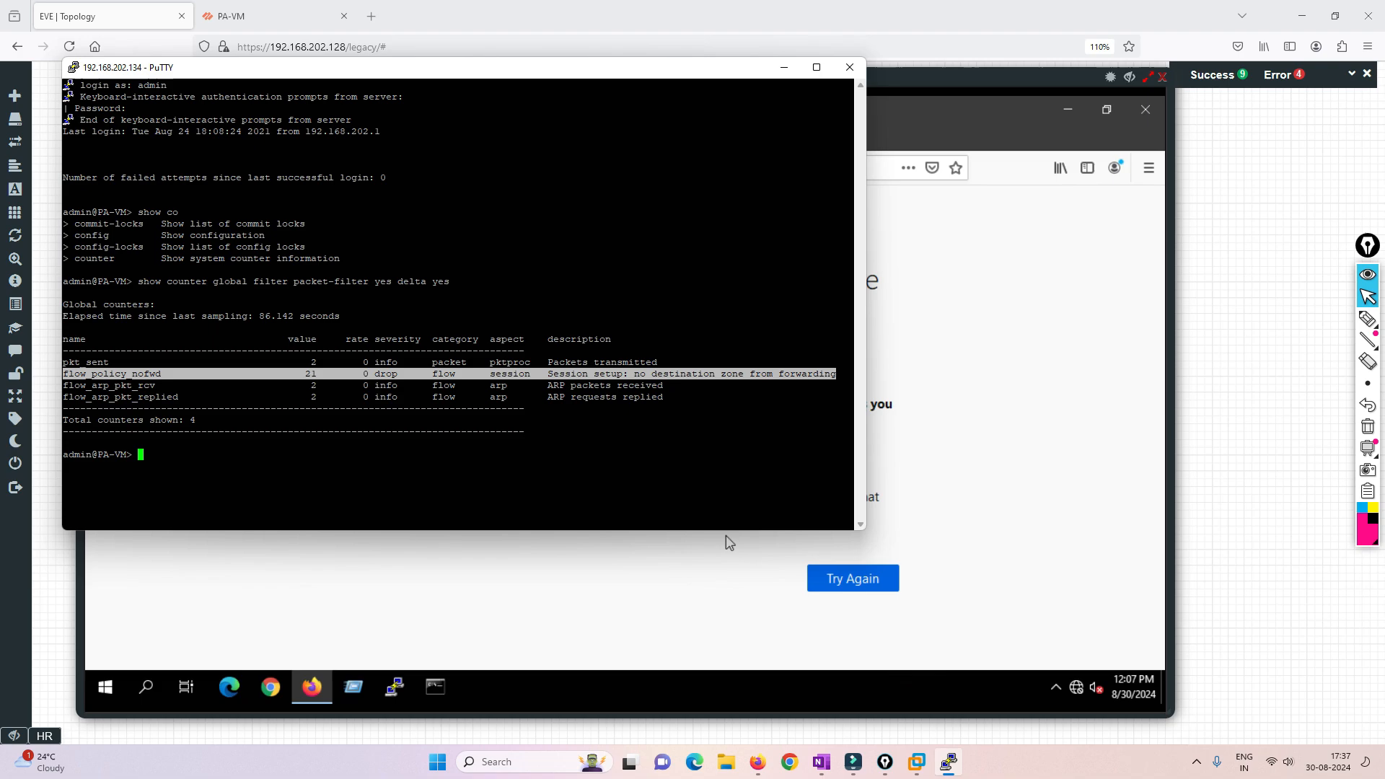
left_click_drag(322, 72, 647, 278)
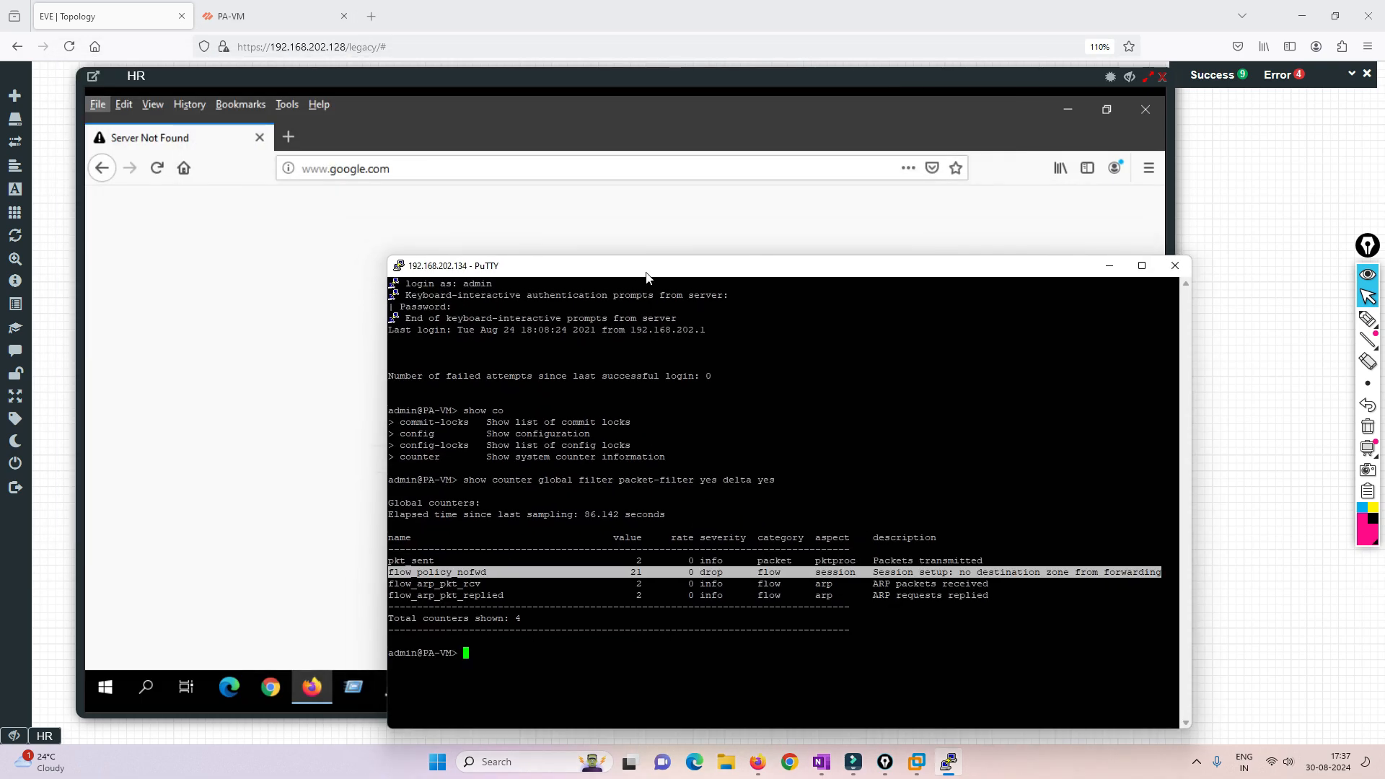
left_click(402, 169)
left_click(402, 168)
key("Return")
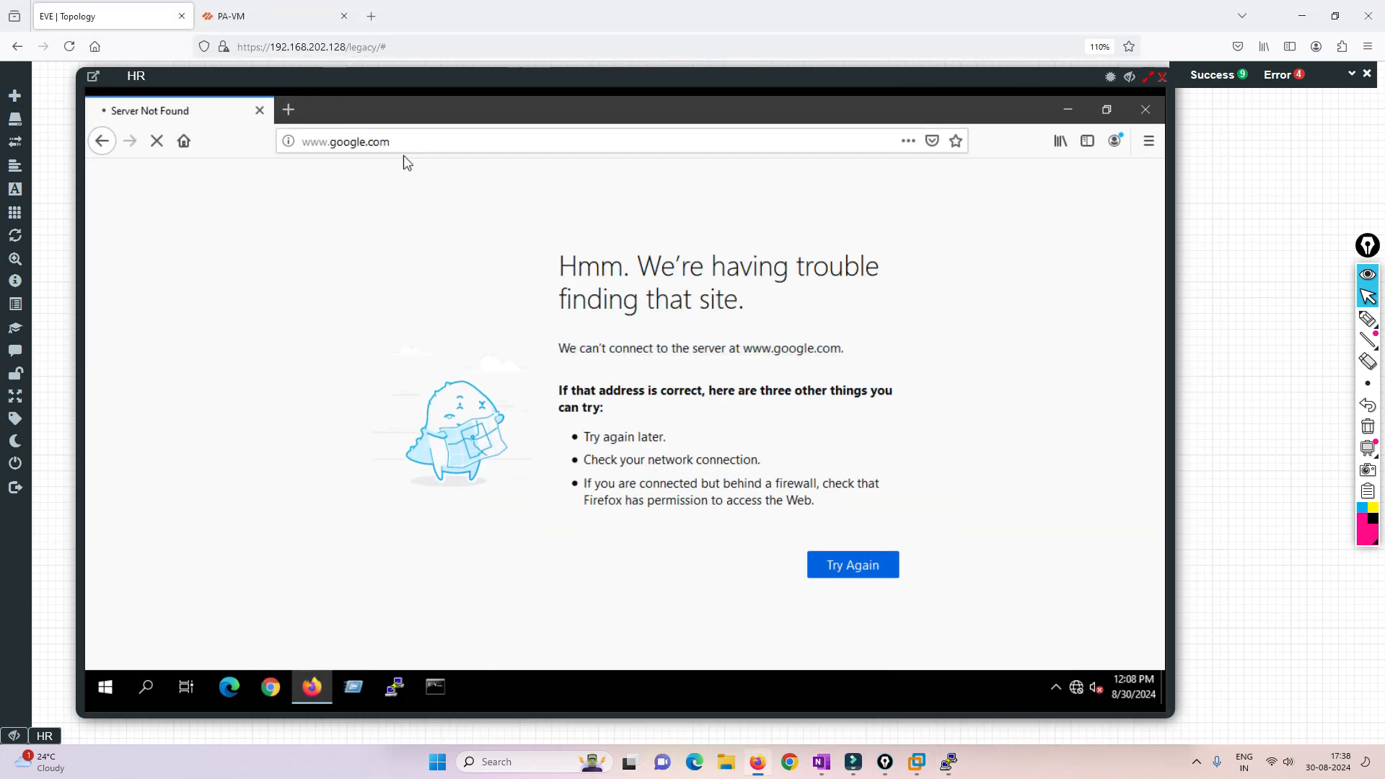
left_click(406, 141)
key("Return")
left_click(300, 113)
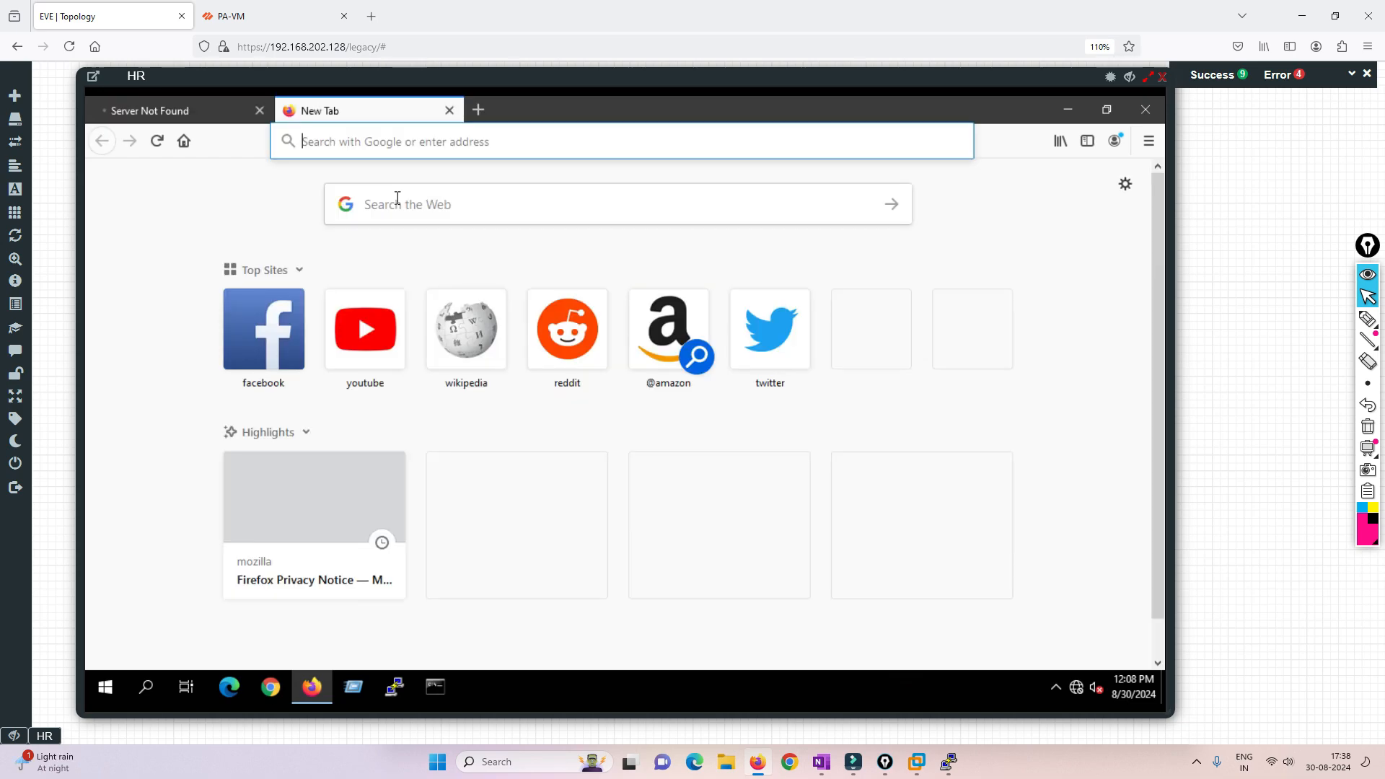
left_click(478, 111)
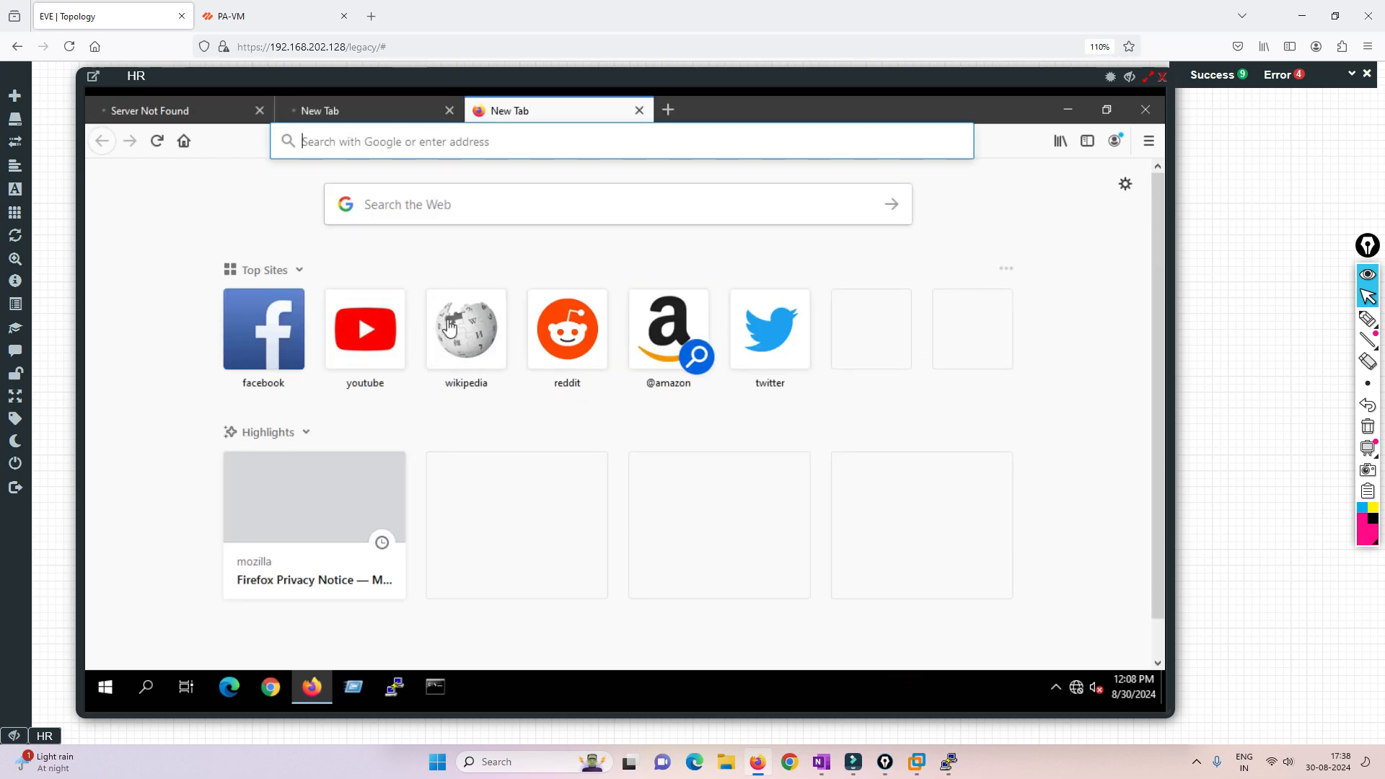
- Return to PuTTY, rerun the filtered global counter command twice and highlight the latest flow_policy_nofwd entry
key("alt+Tab")
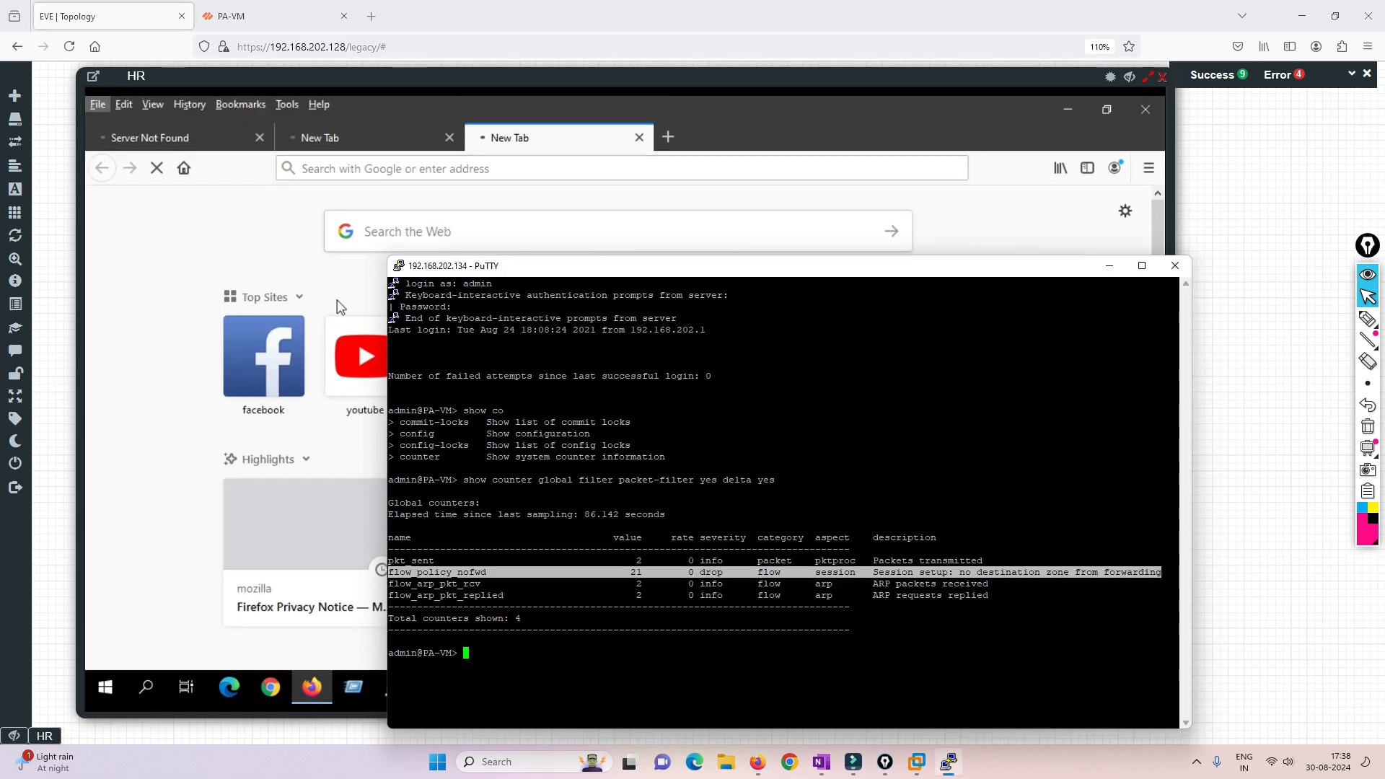
left_click_drag(629, 268, 482, 192)
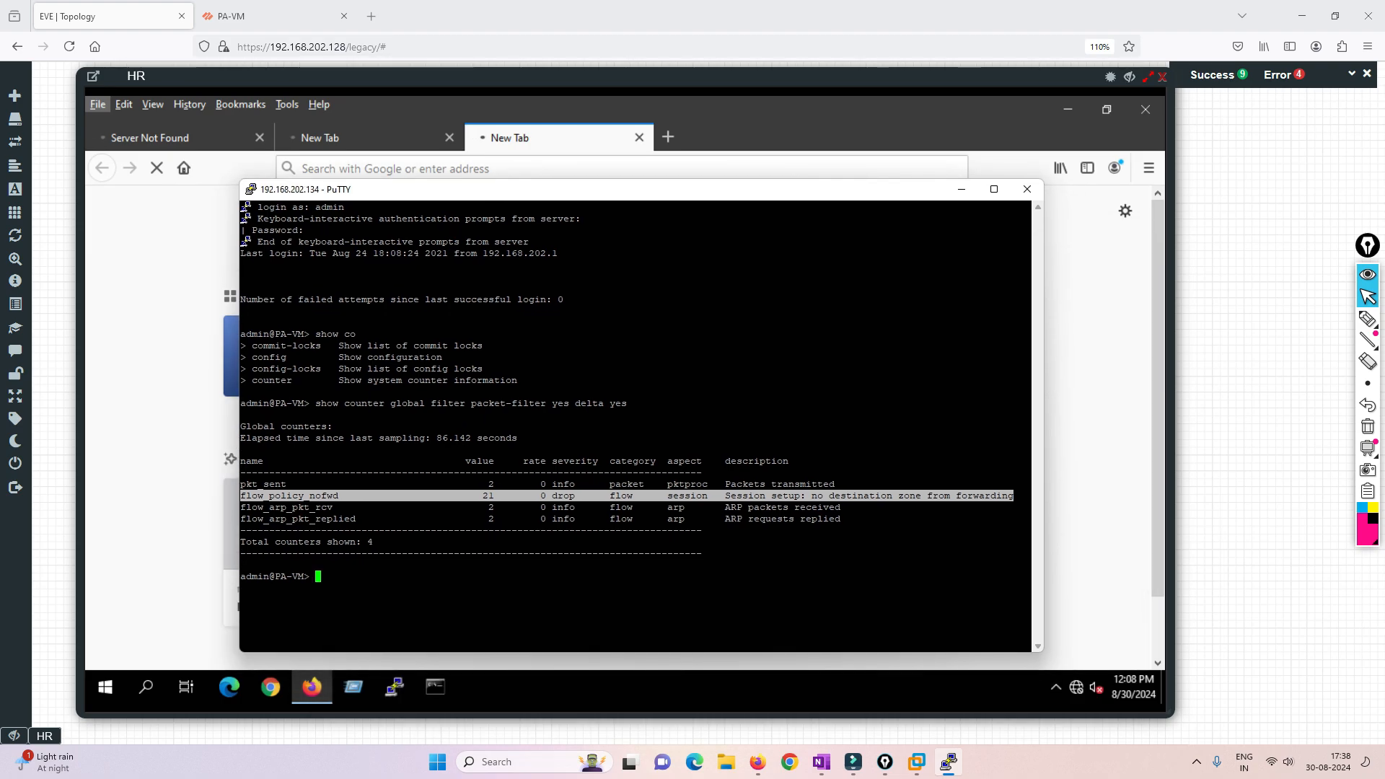
key("Up")
key("Return")
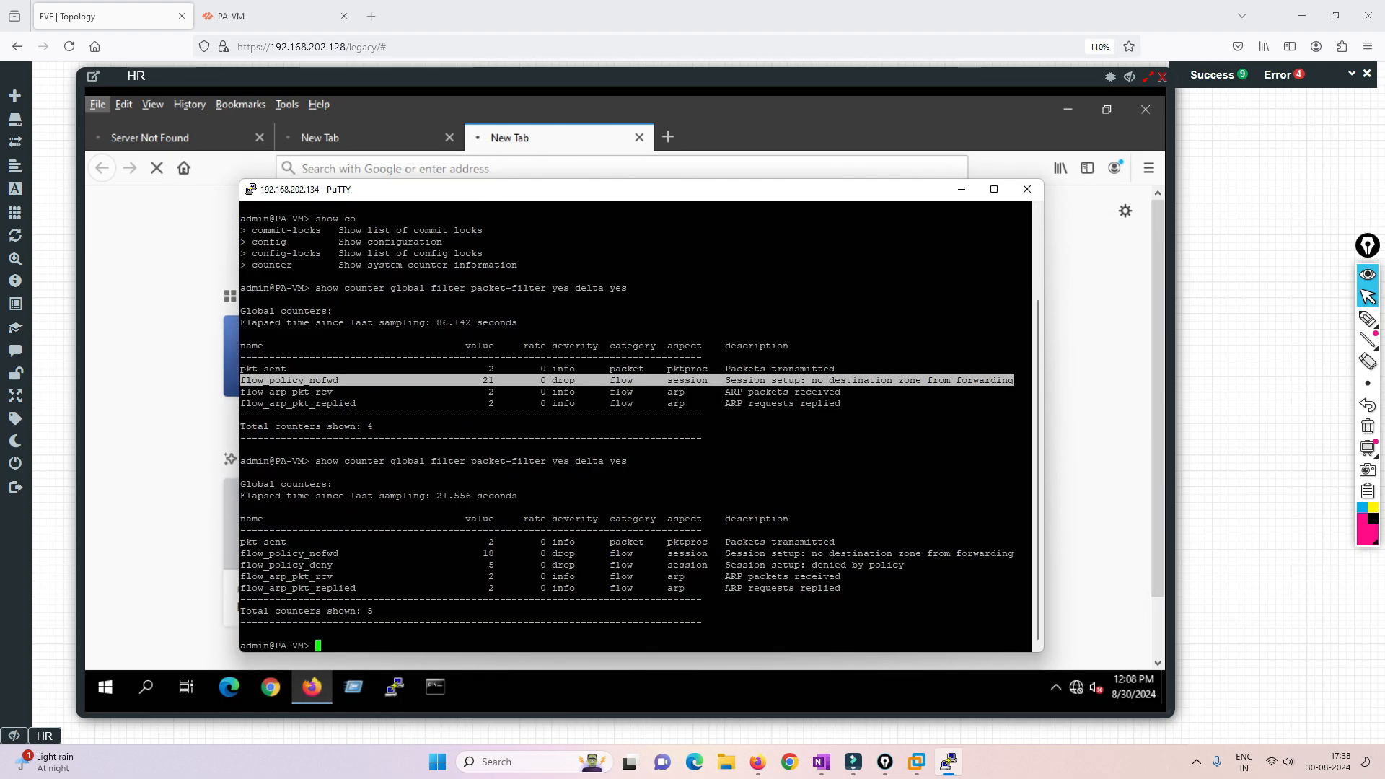
key("Up")
key("Return")
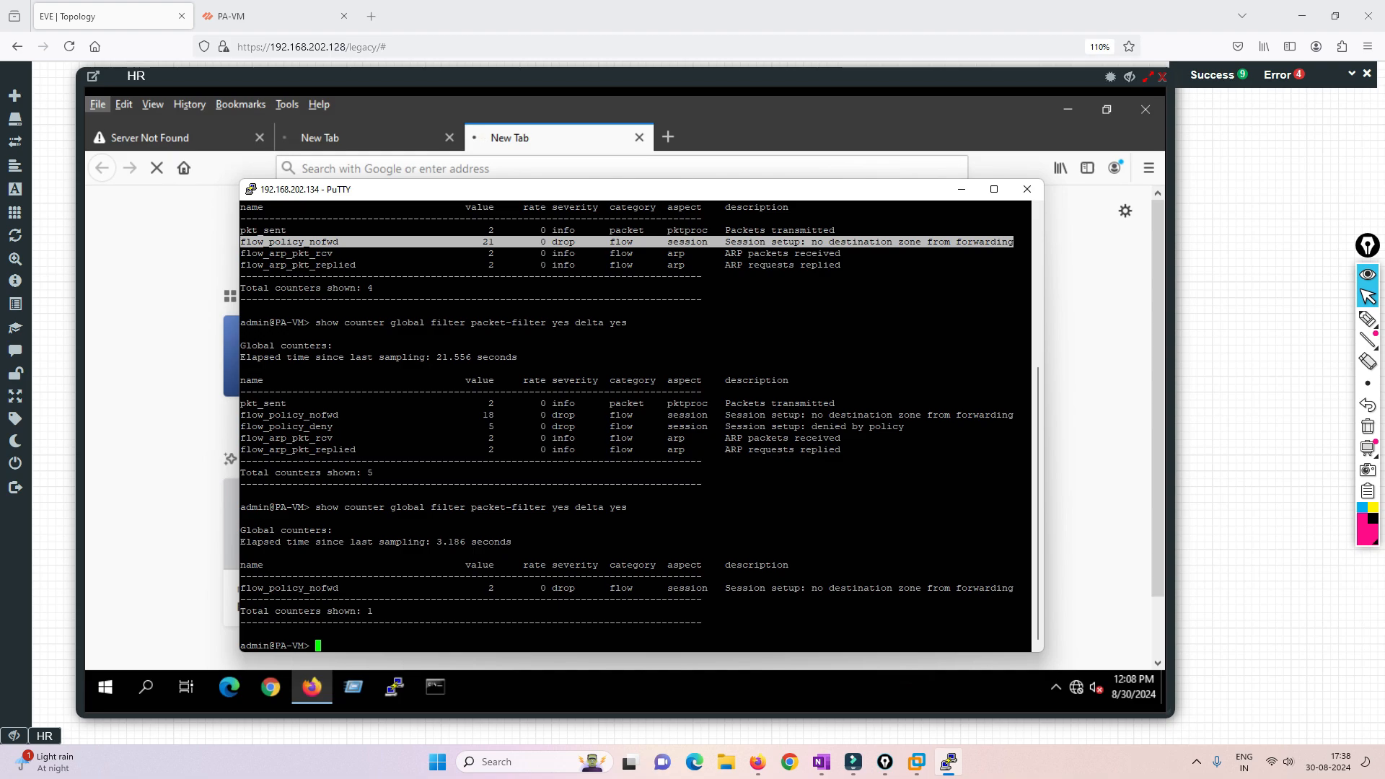
left_click(243, 590)
left_click_drag(243, 589, 1014, 589)
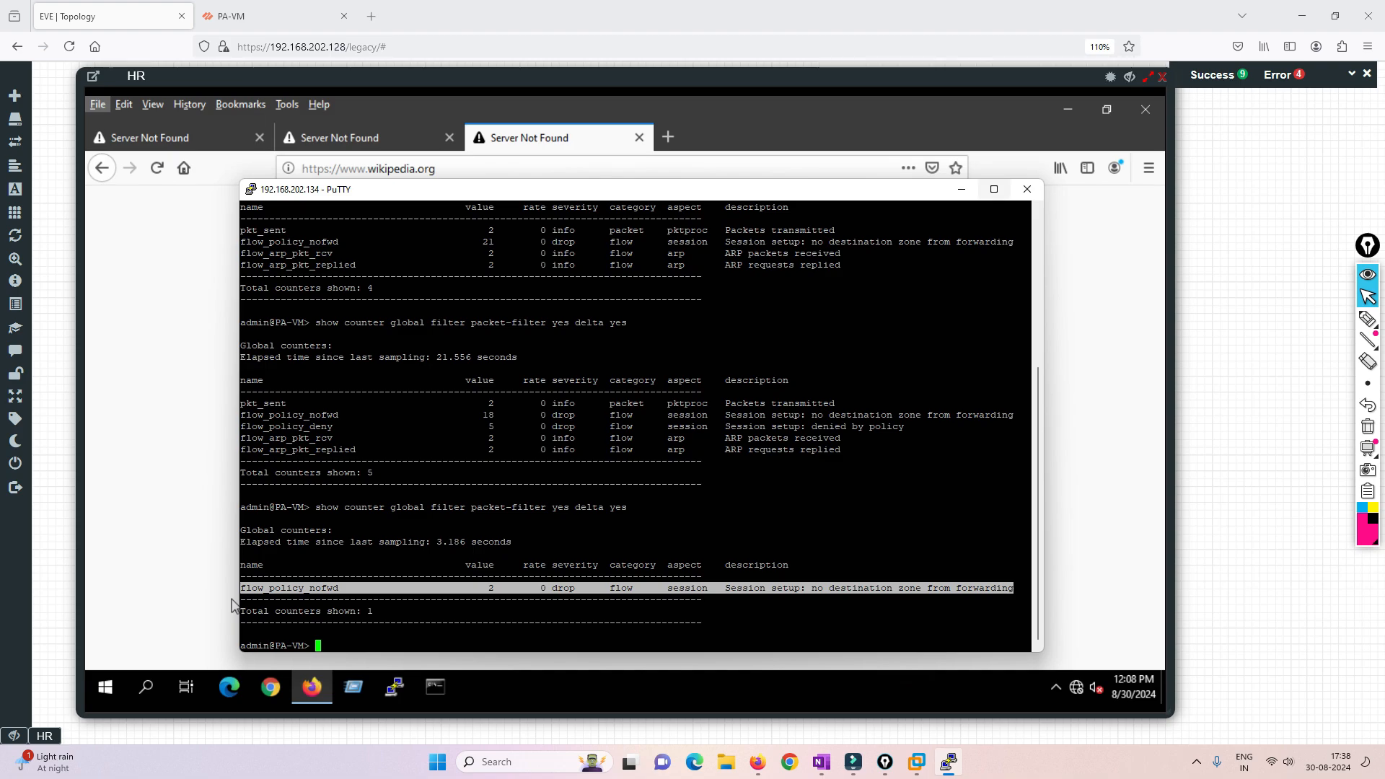
- Close the firewall's PuTTY session and the HR console window
left_click(1027, 189)
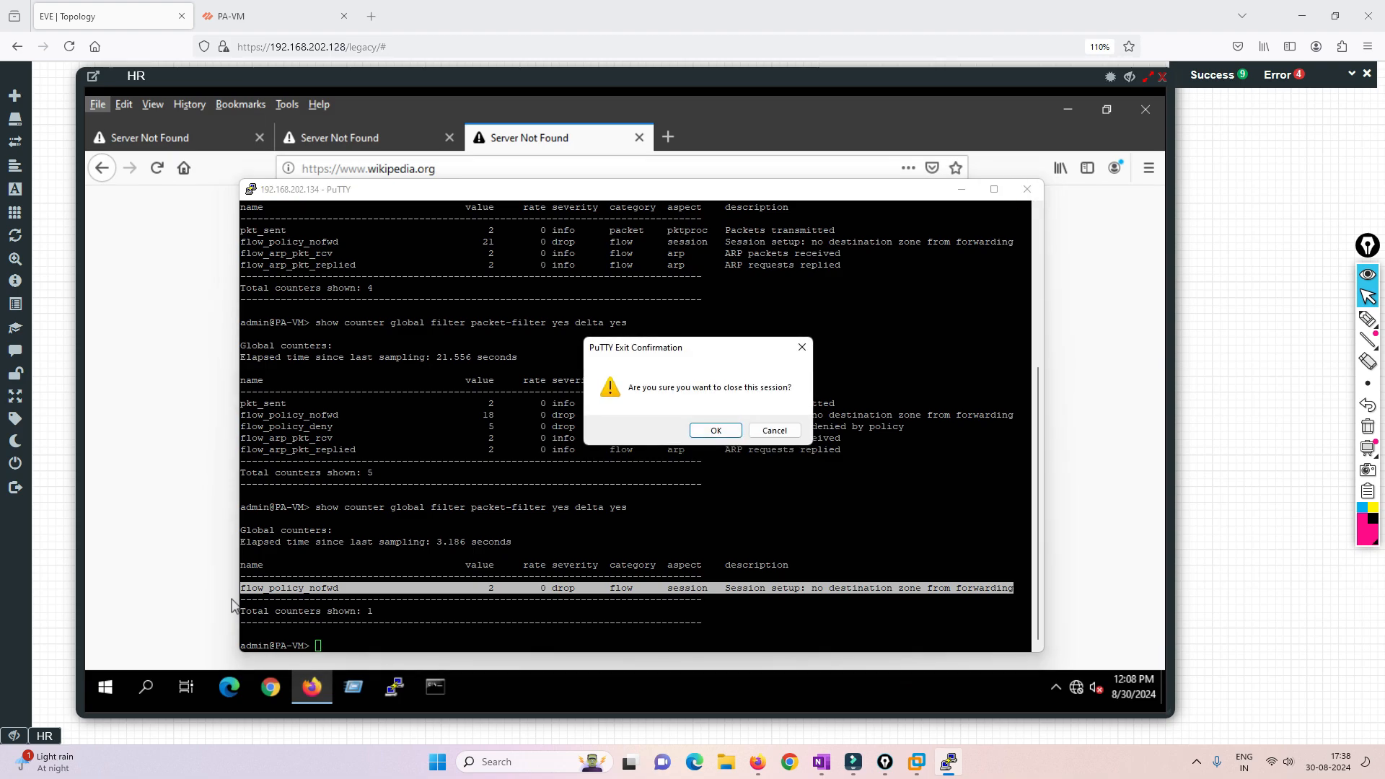
key("Return")
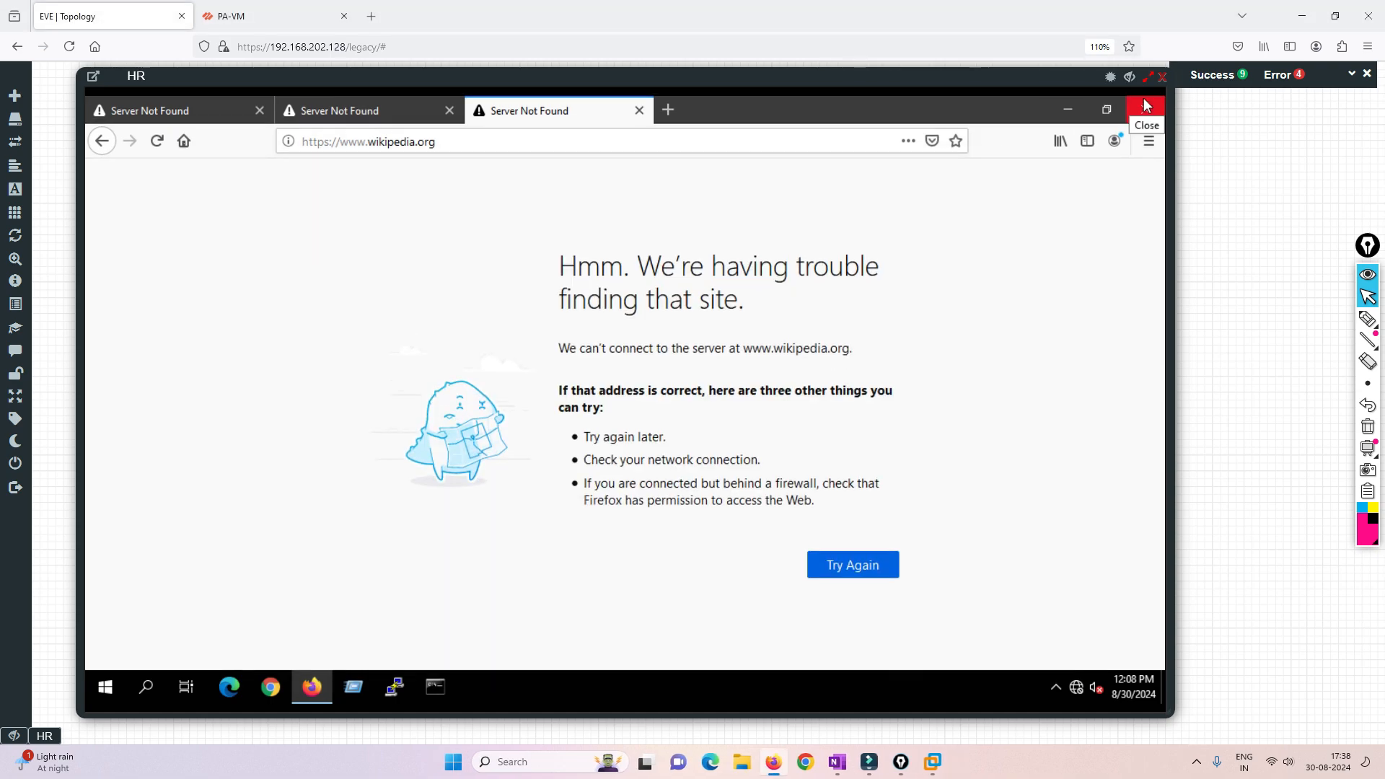
left_click(1162, 76)
- Switch to the PA-VM web interface and add Inside as a source zone in the LAN-OUT NAT rule's original packet settings
left_click(268, 16)
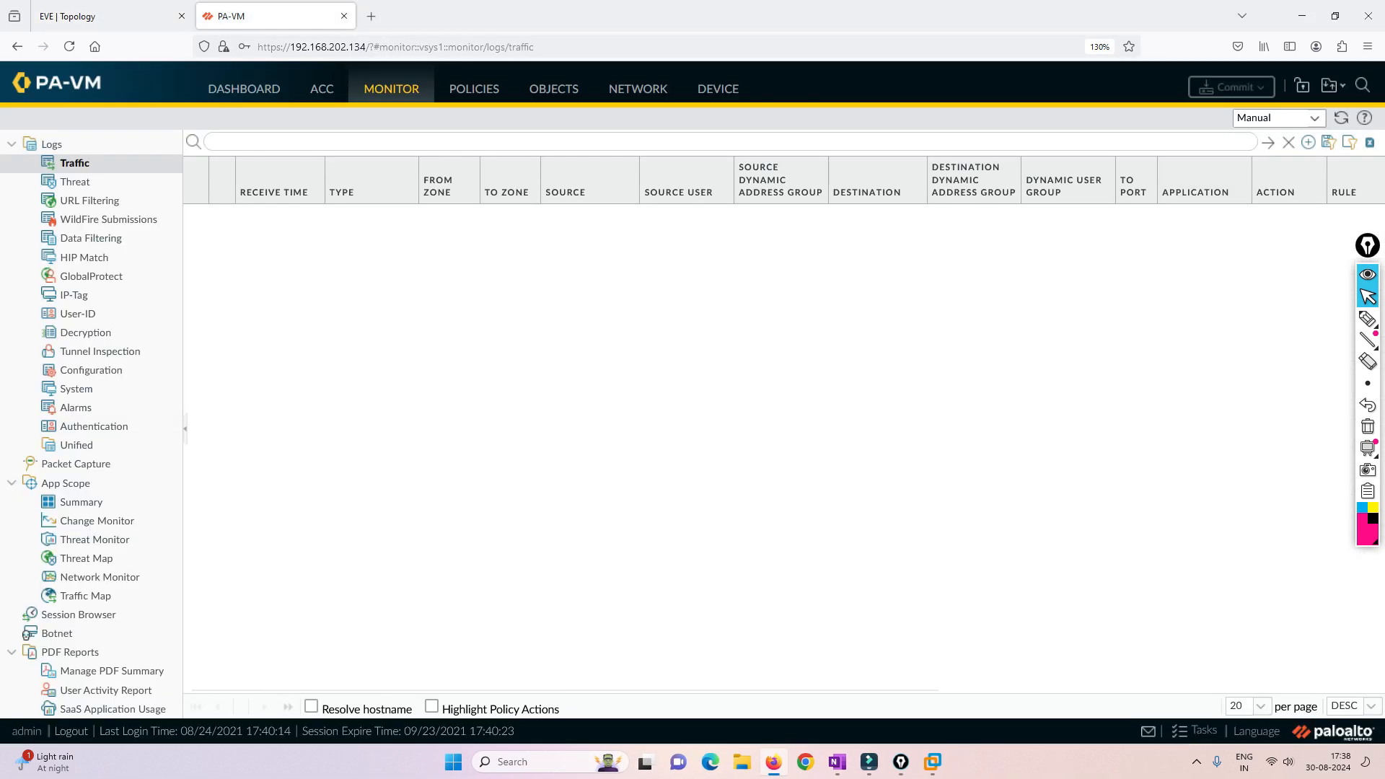
left_click(474, 89)
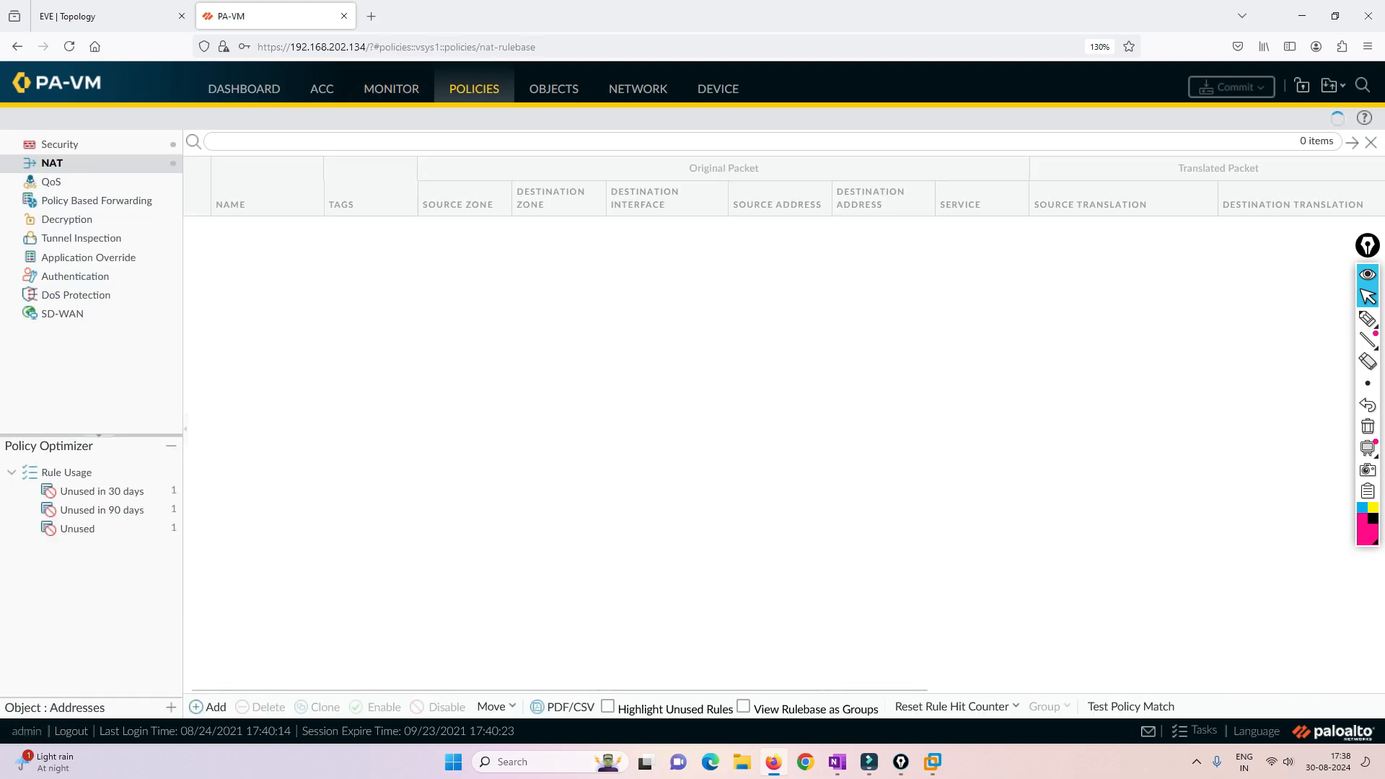
left_click(239, 227)
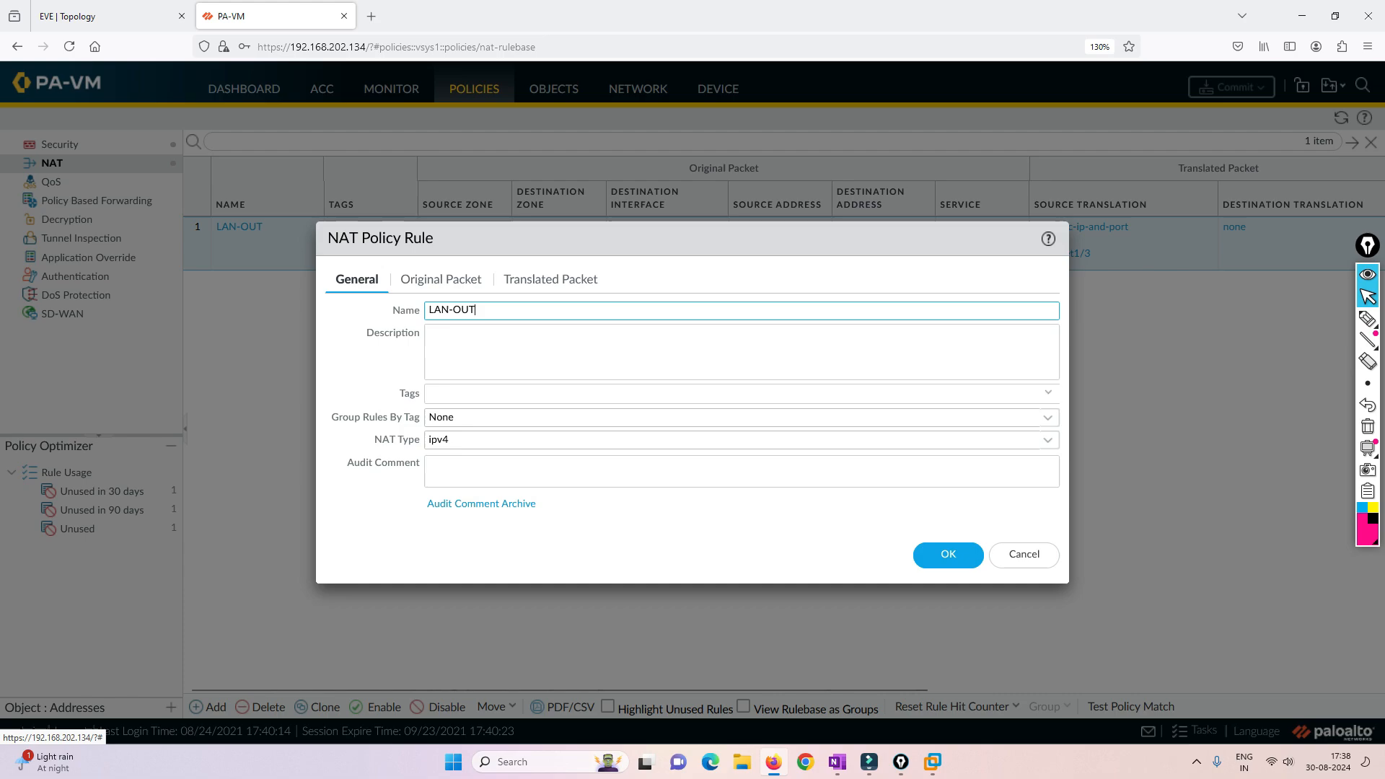
left_click(441, 279)
left_click(350, 512)
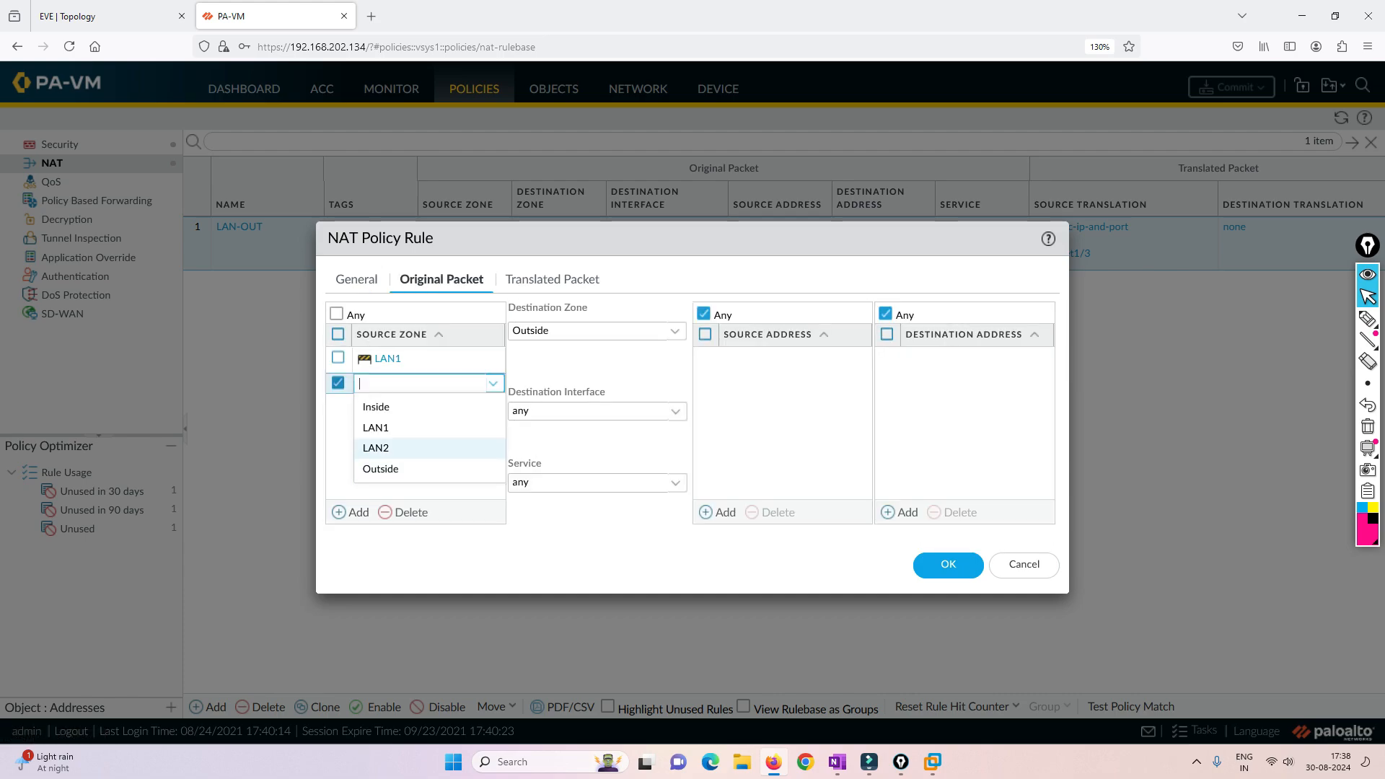
left_click(378, 407)
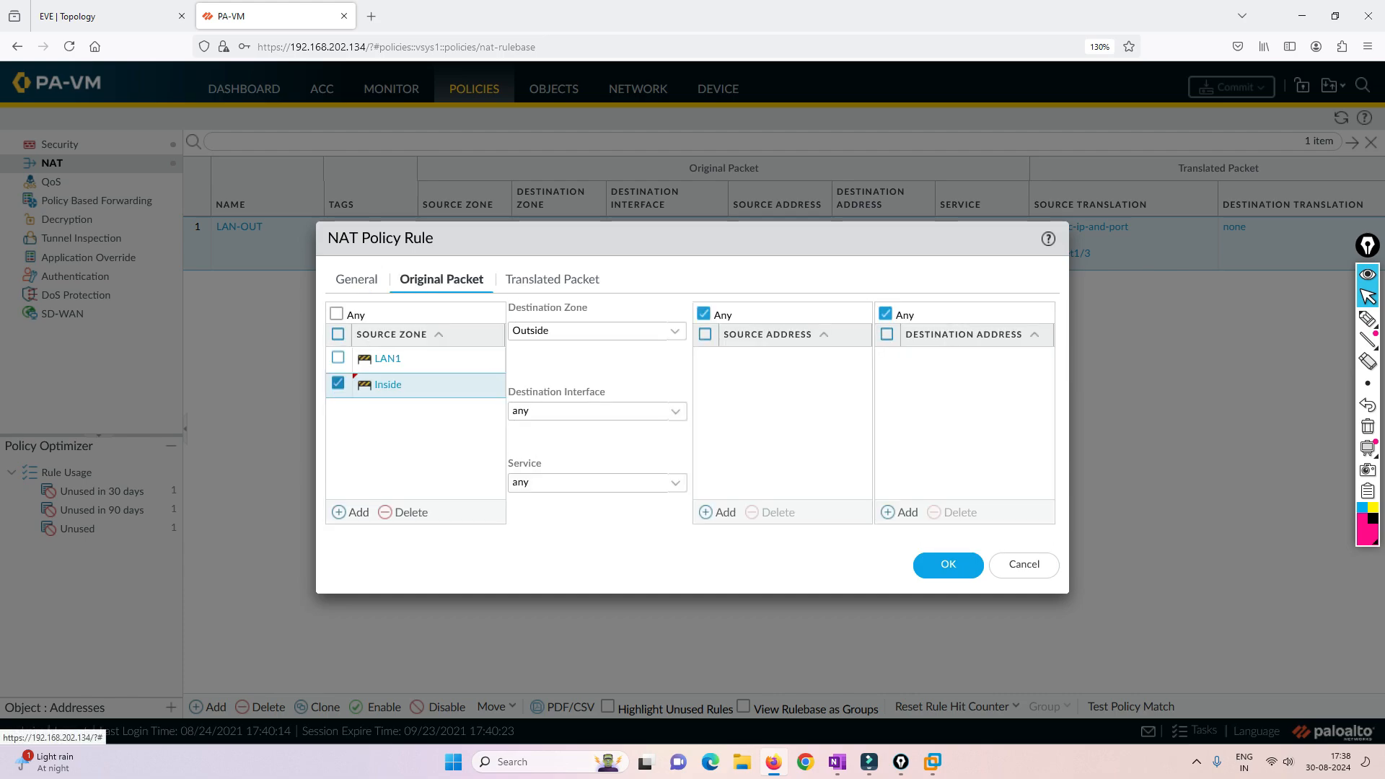
left_click(948, 565)
- Open the firewall's security policy rules
left_click(60, 144)
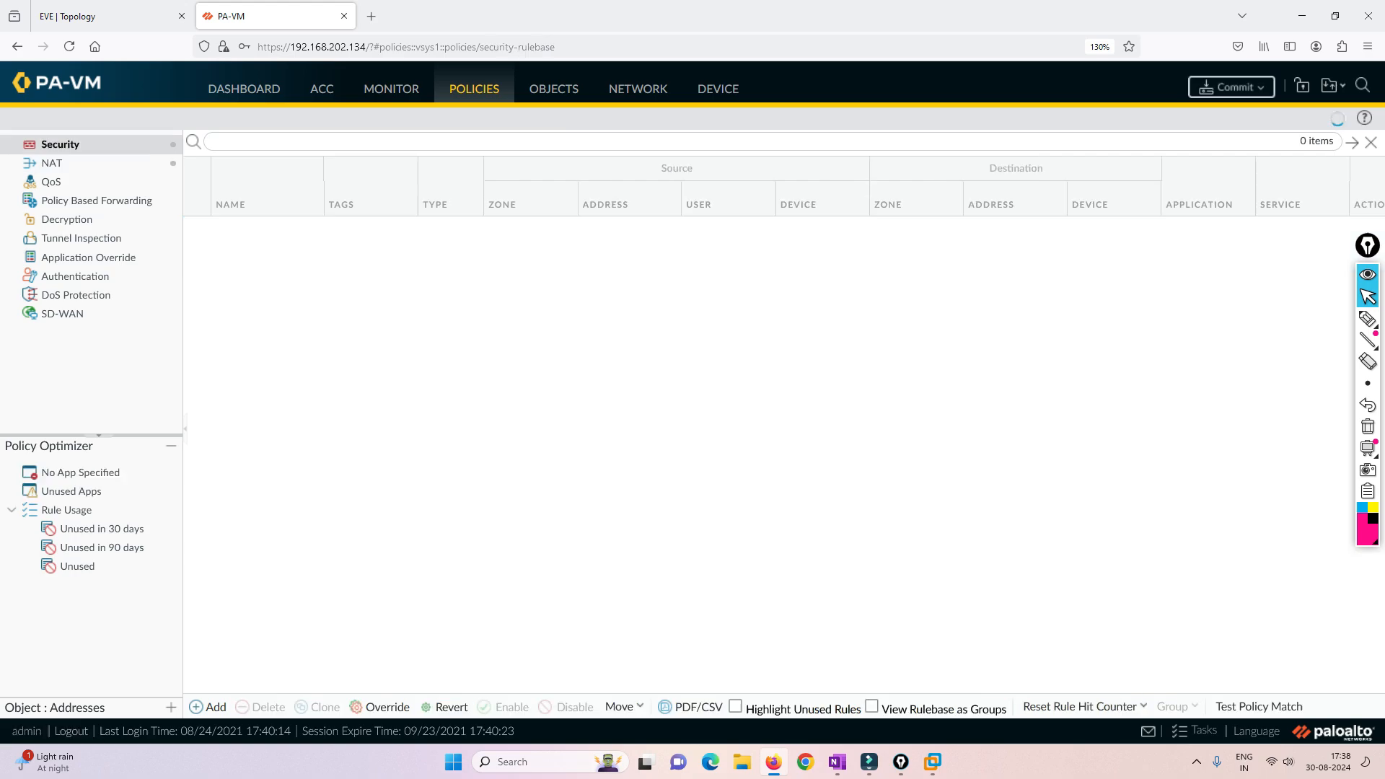
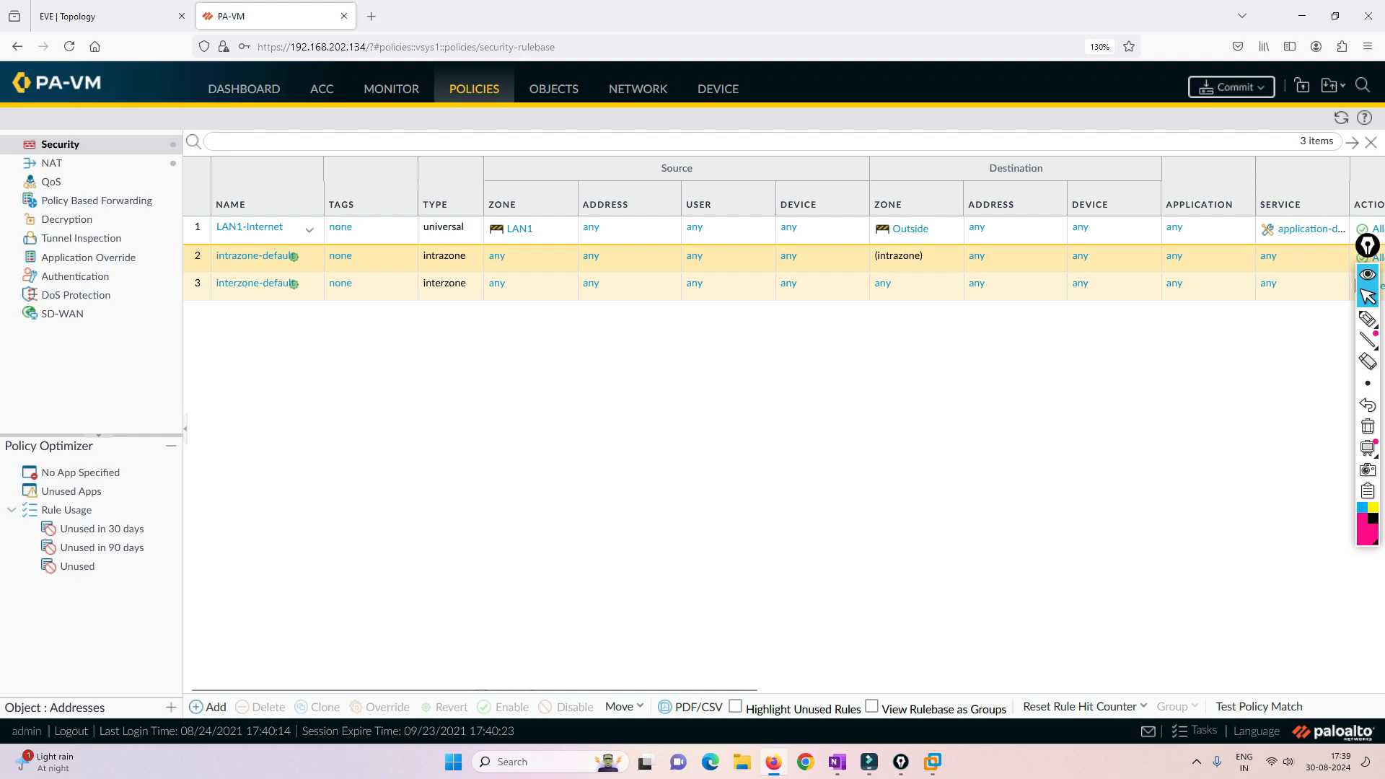
- Add Inside as a source zone in the LAN1-Internet security rule and commit all changes
left_click(253, 228)
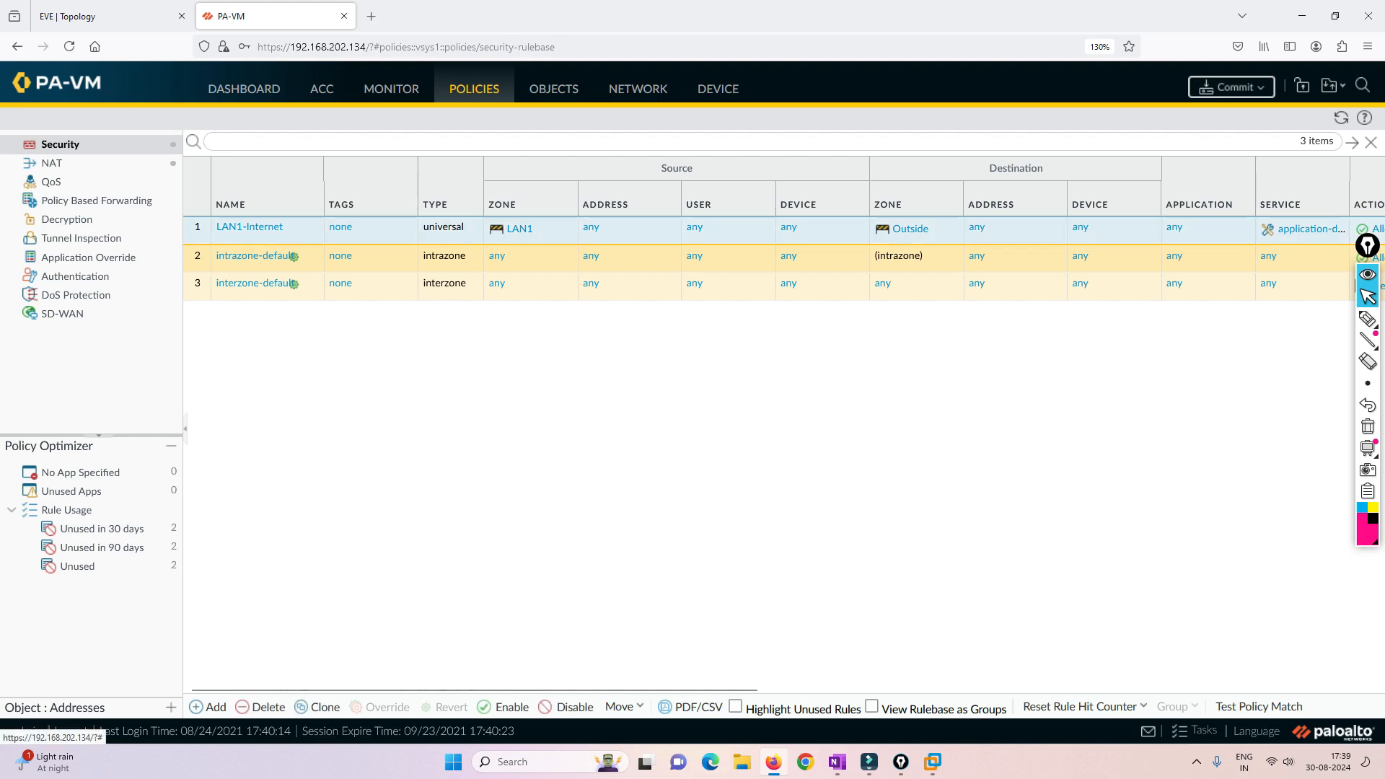
left_click(250, 227)
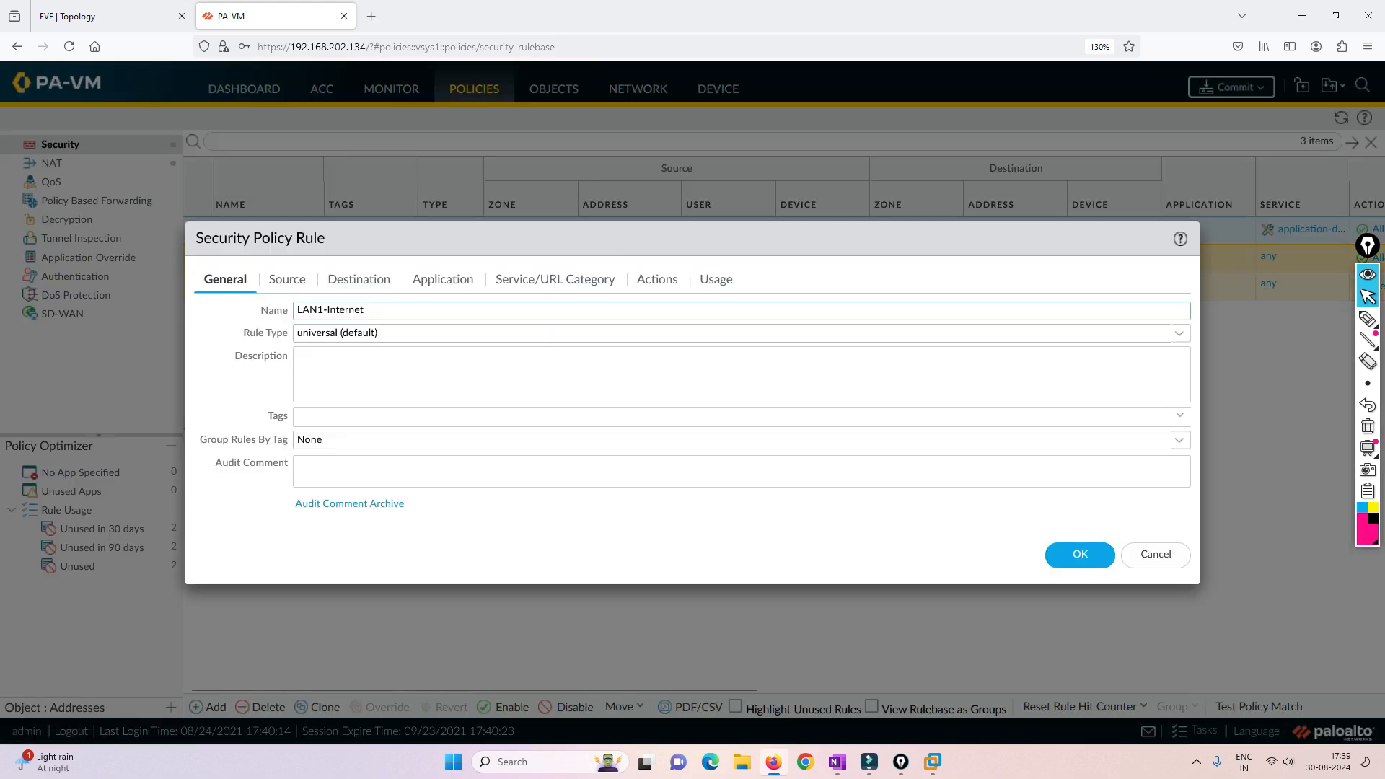
left_click(287, 279)
left_click(219, 513)
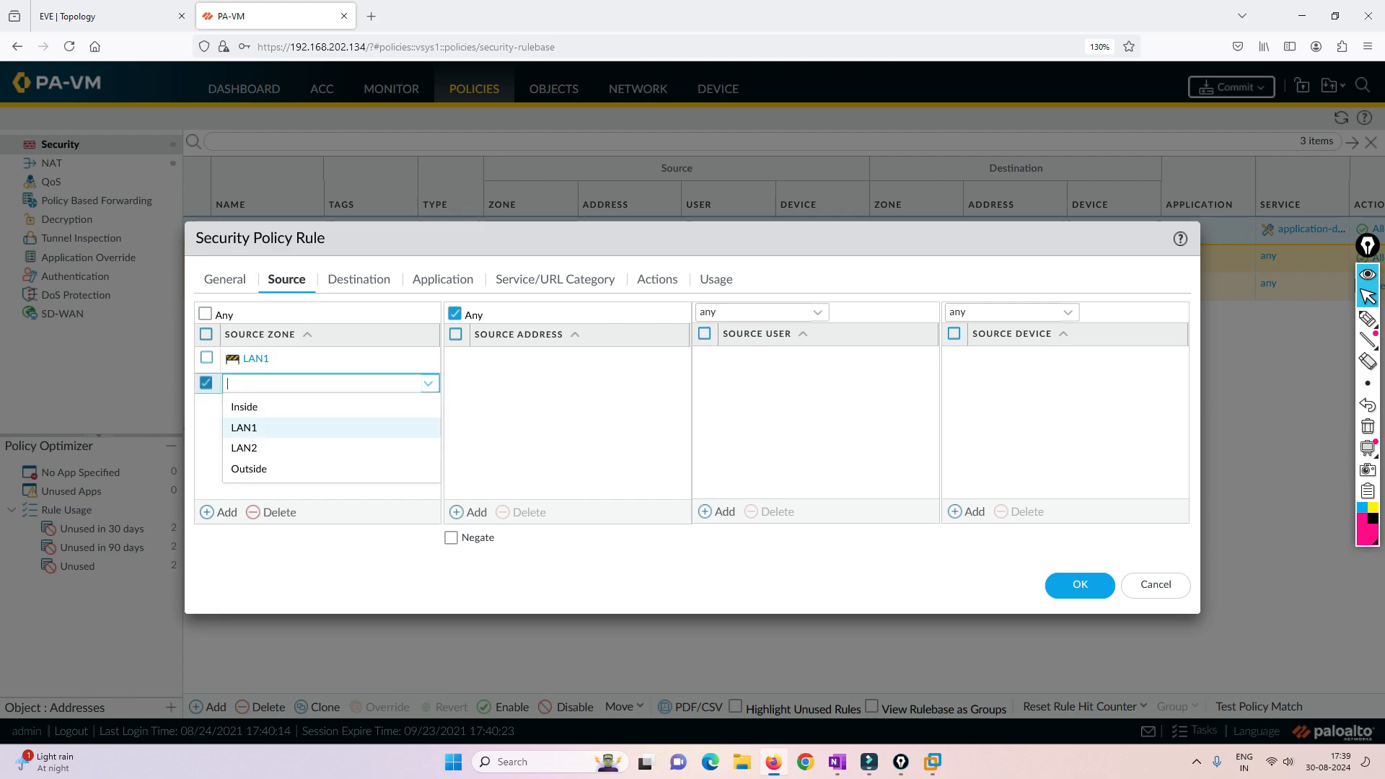
left_click(244, 407)
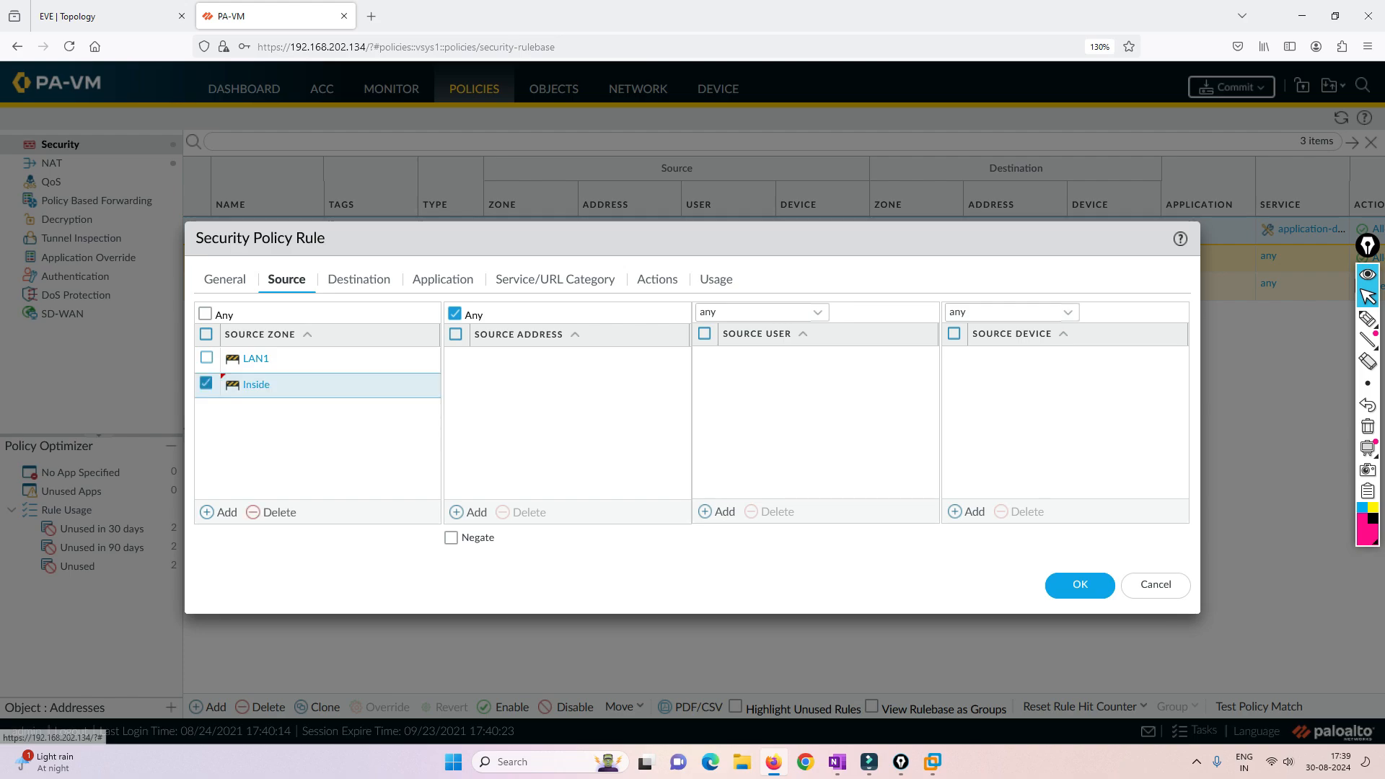
left_click(1080, 584)
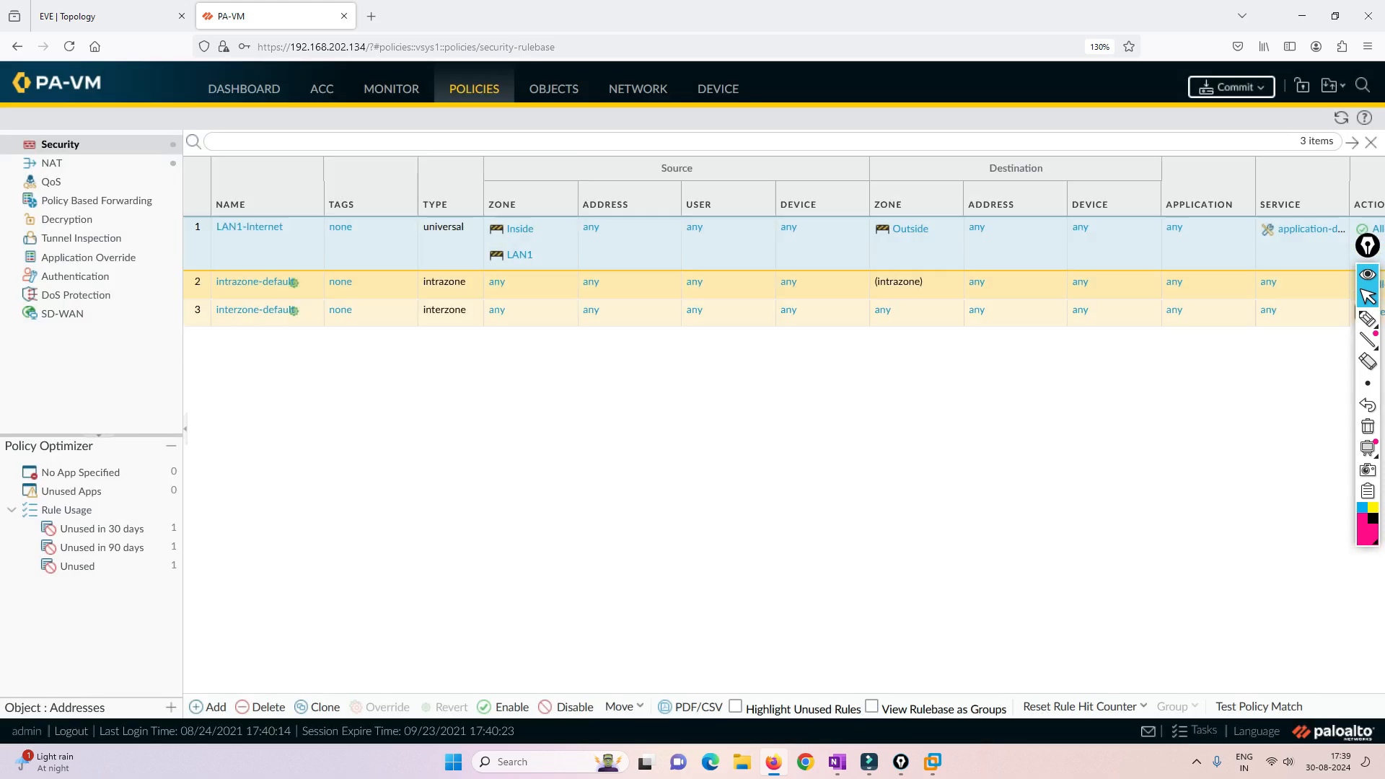
left_click(1231, 86)
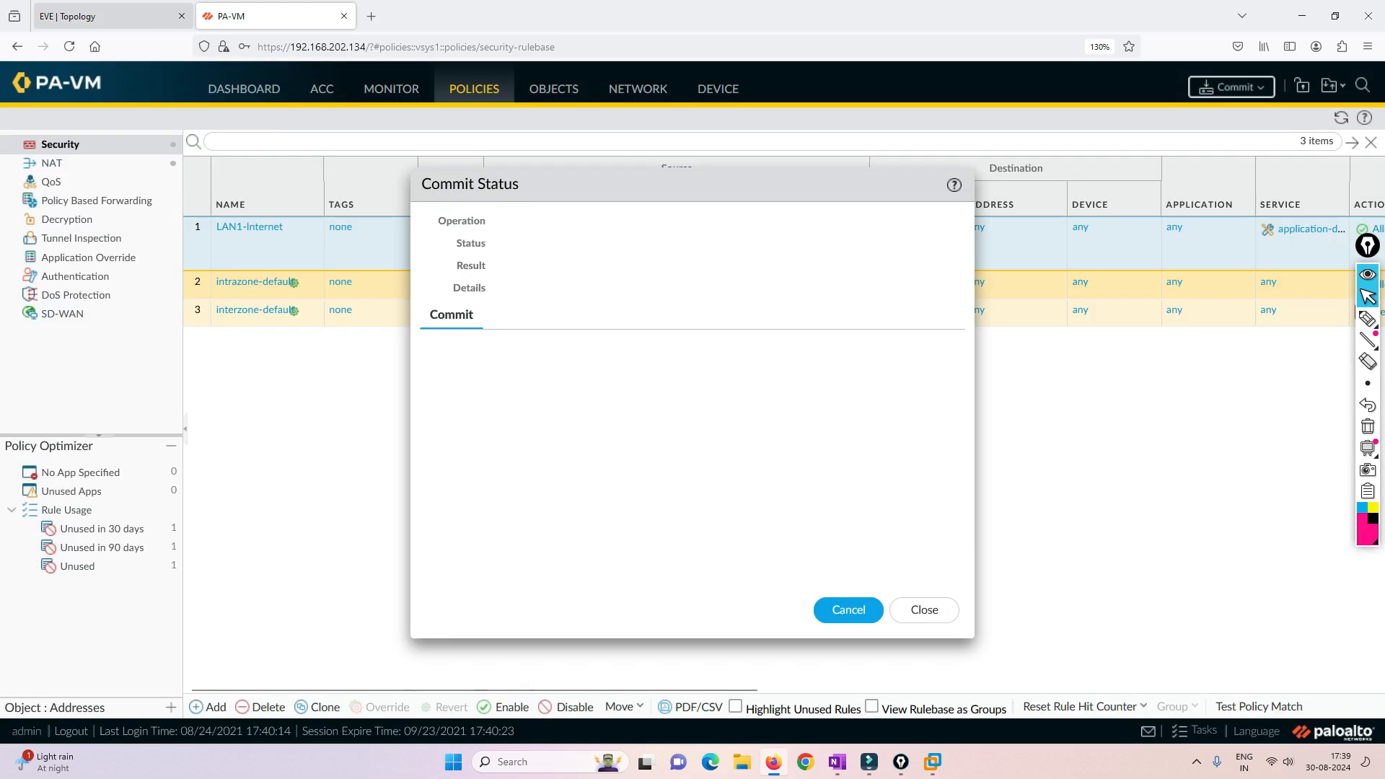
- Switch to the EVE topology, open the IT machine's console and decline making the PC discoverable on the network
left_click(108, 16)
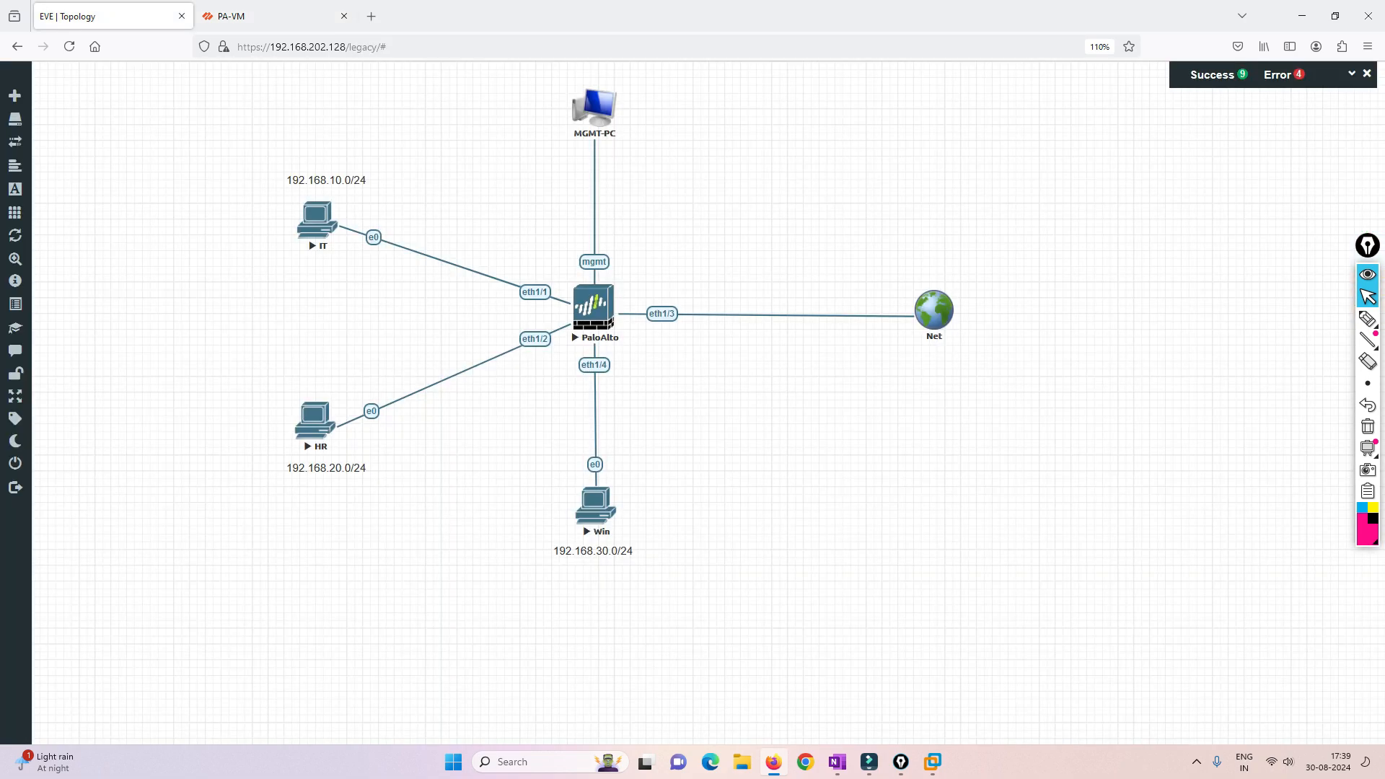
left_click(333, 217)
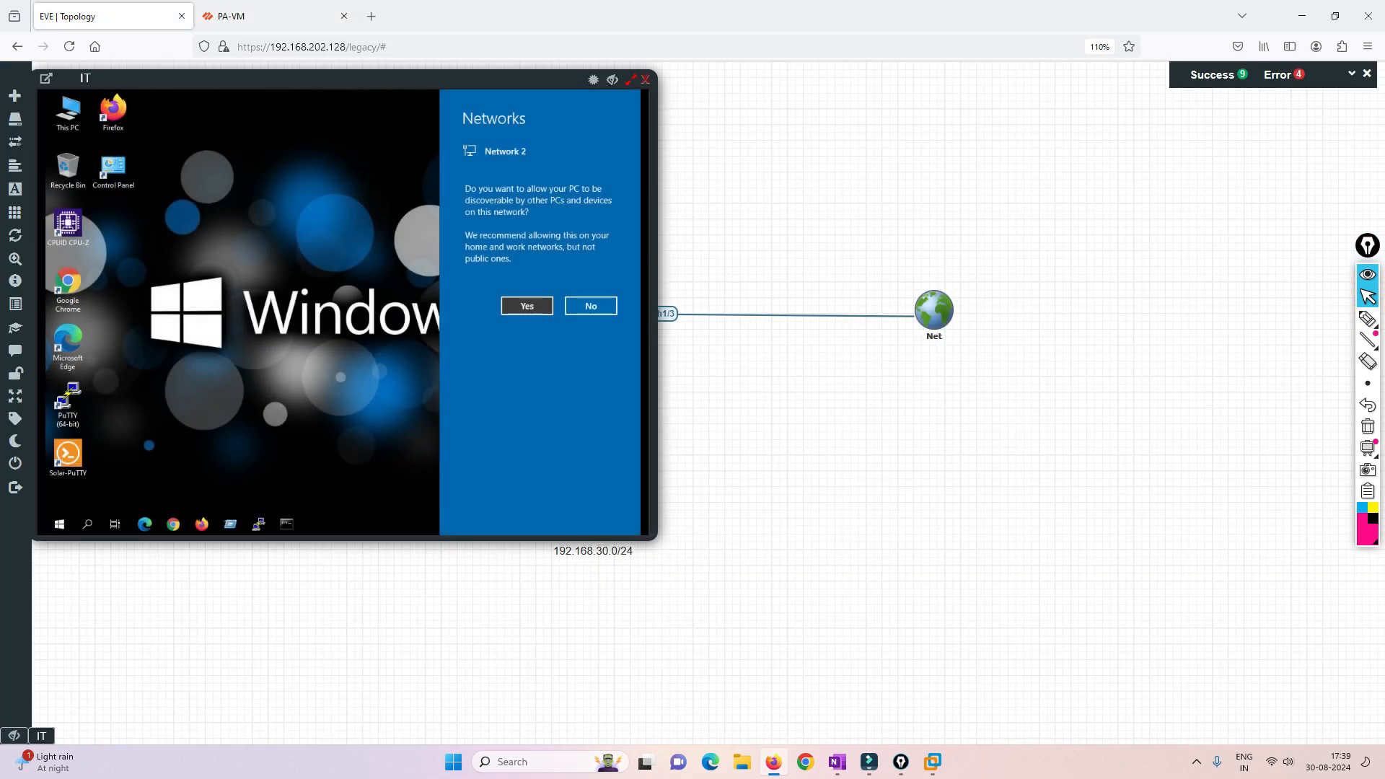
left_click(591, 306)
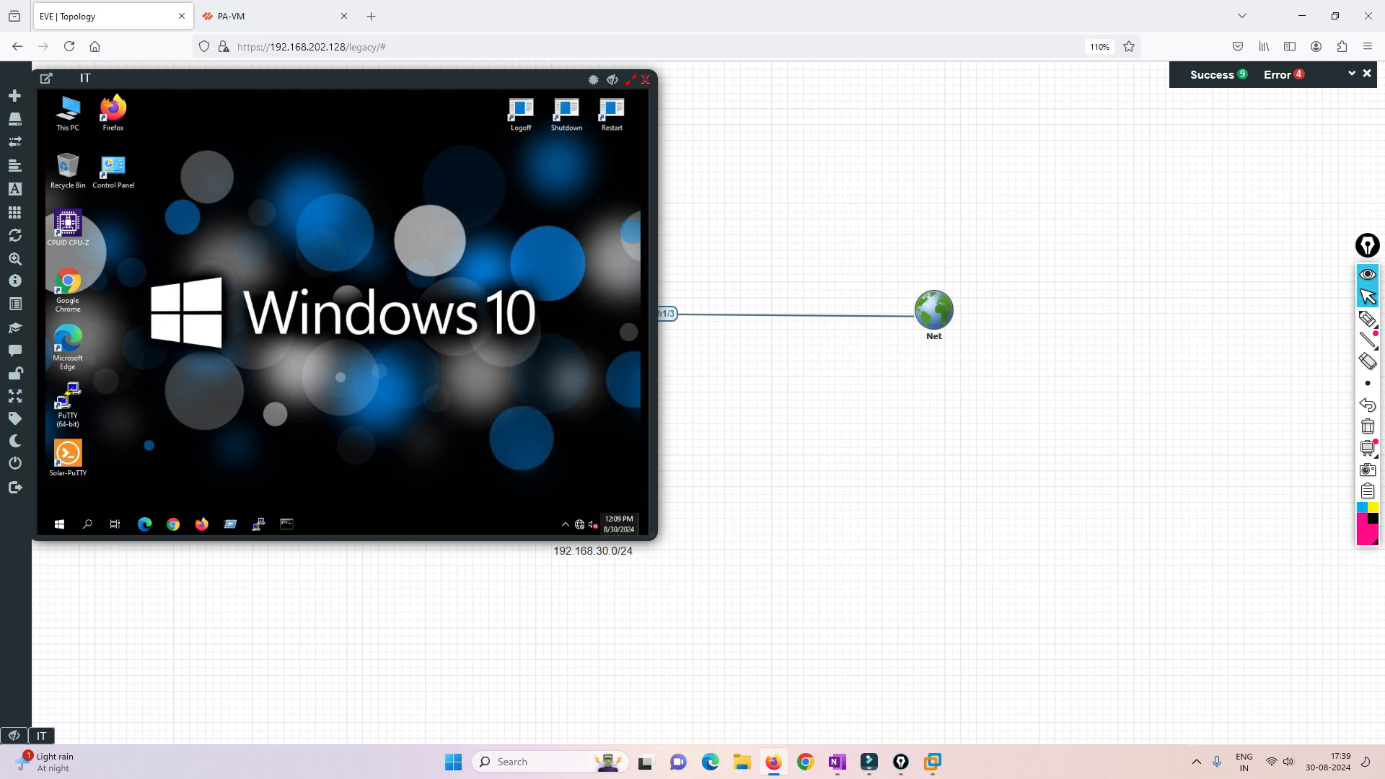
- Open the network status settings on the IT machine and enlarge its console window
right_click(612, 531)
left_click(355, 458)
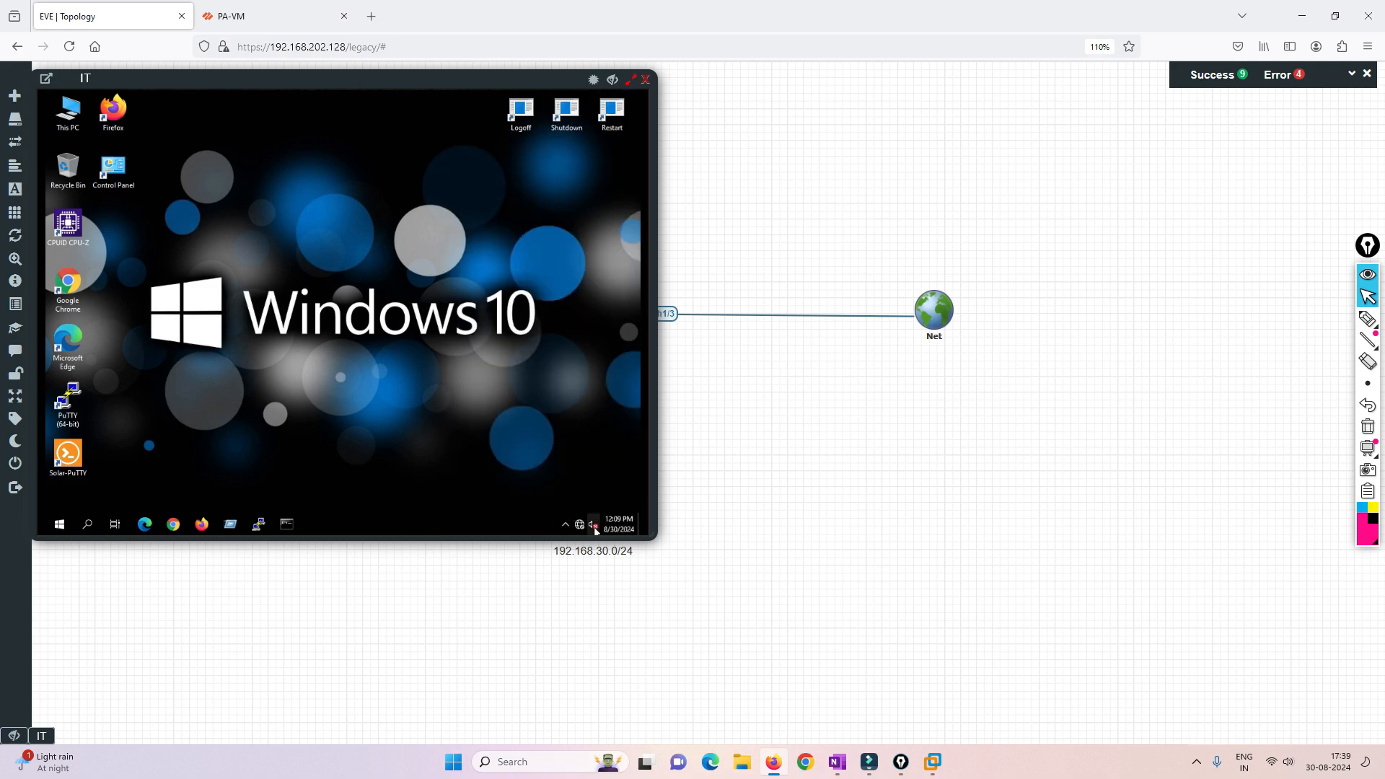
right_click(578, 530)
left_click(564, 514)
left_click_drag(653, 536, 1248, 752)
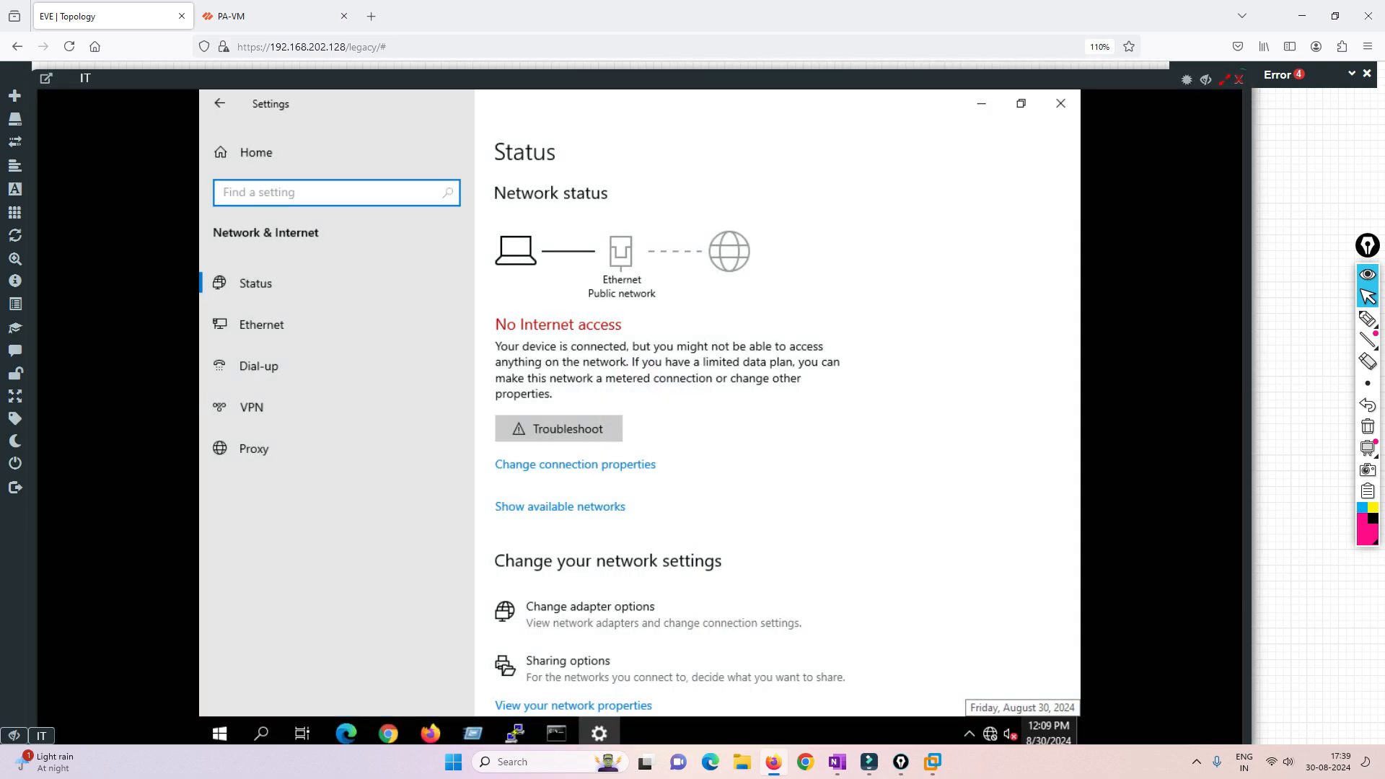
left_click(1239, 79)
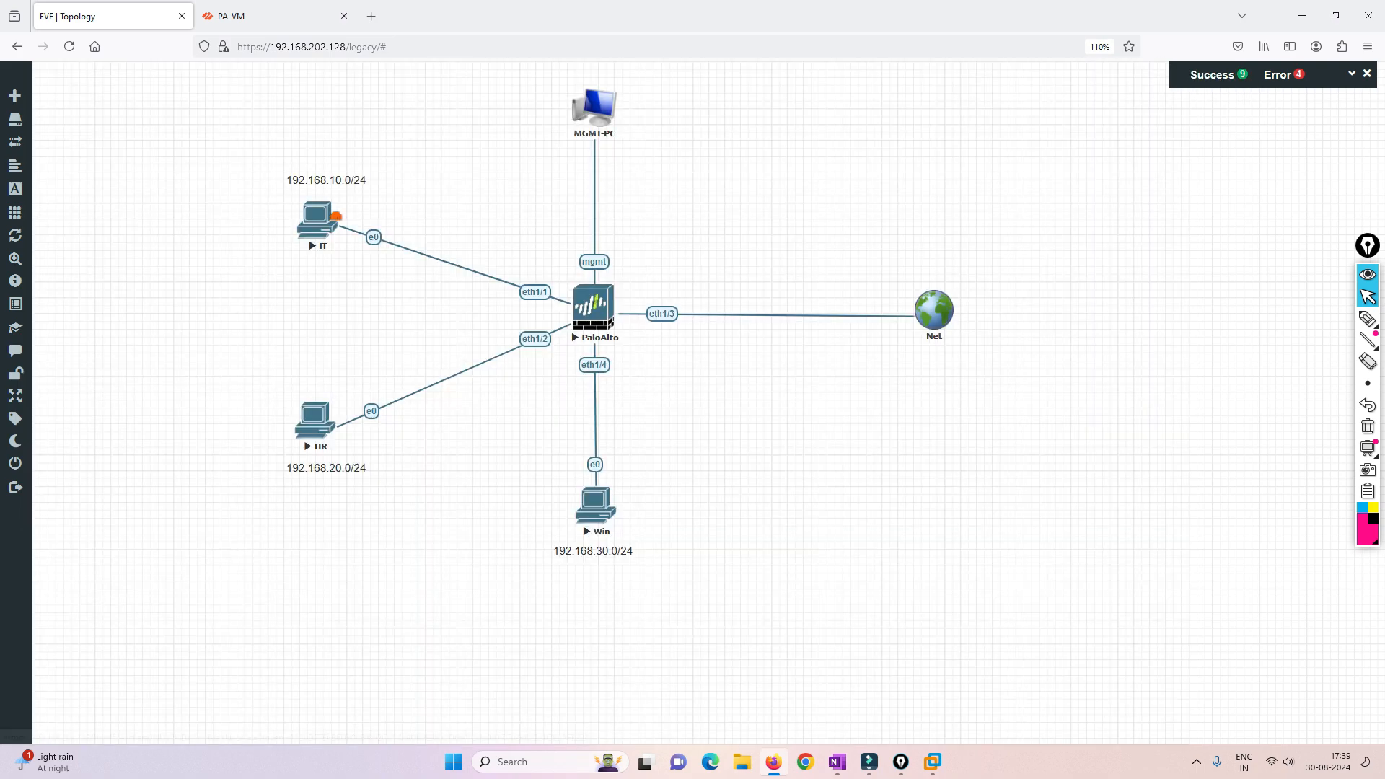
left_click(316, 223)
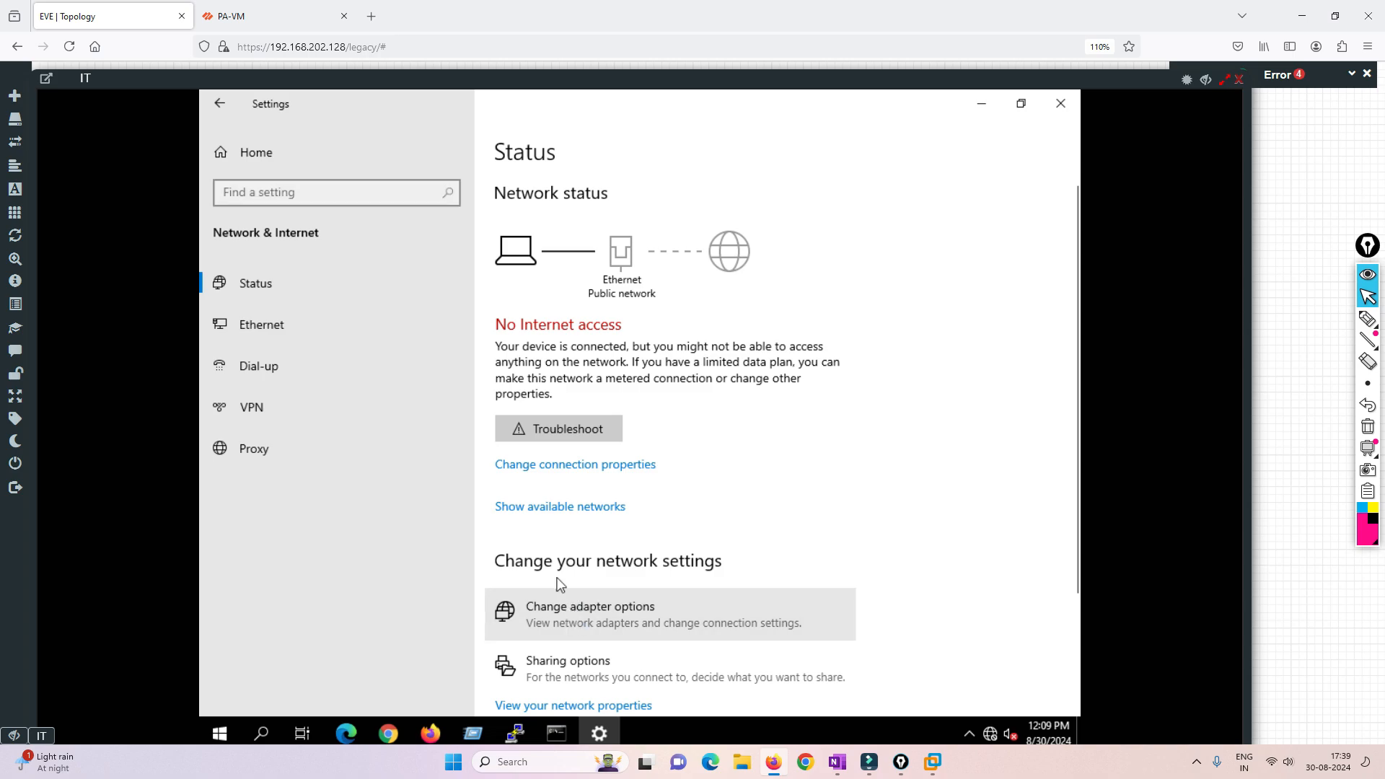
- Check the Ethernet adapter's IPv4 address, gateway and DNS settings on the IT machine, leaving them as they are, and close the network windows
double_click(444, 293)
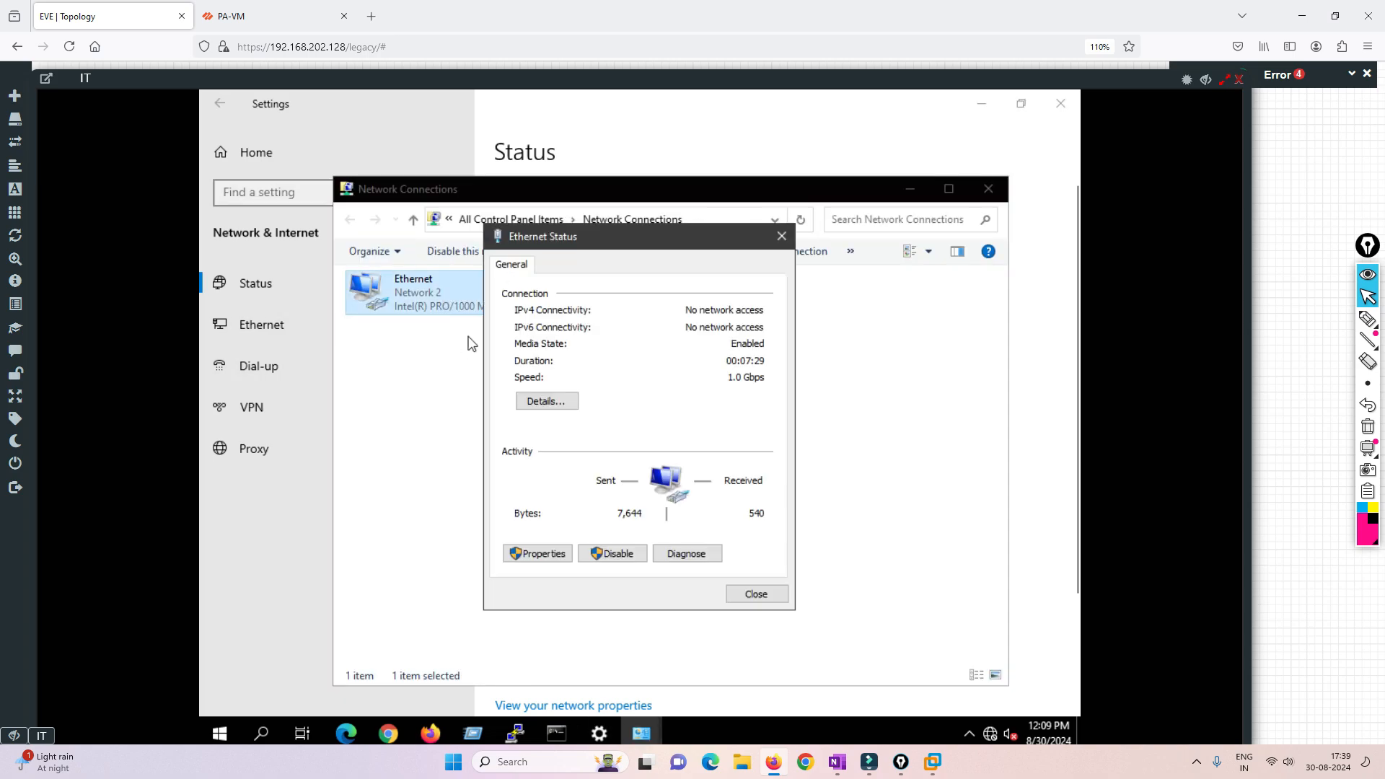
left_click(521, 554)
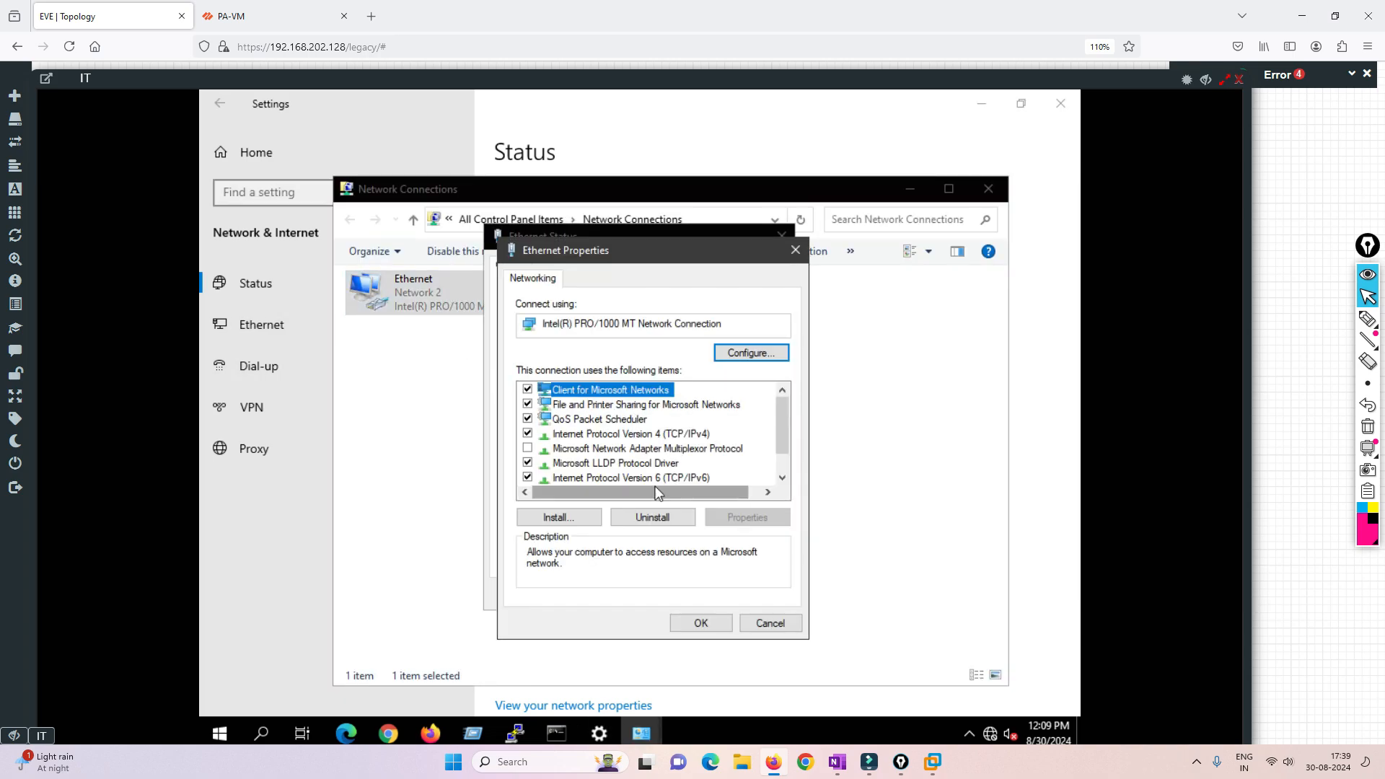
double_click(662, 436)
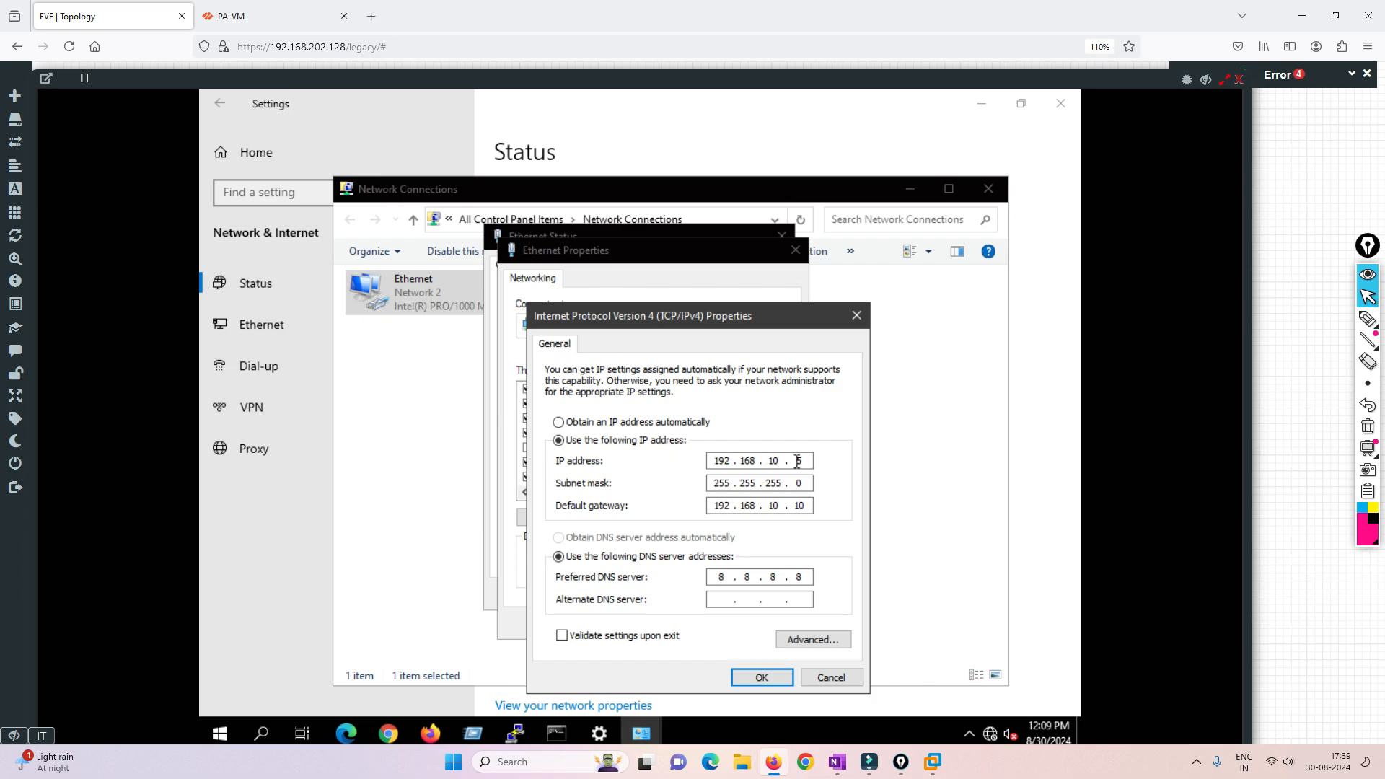
left_click(830, 679)
left_click(768, 622)
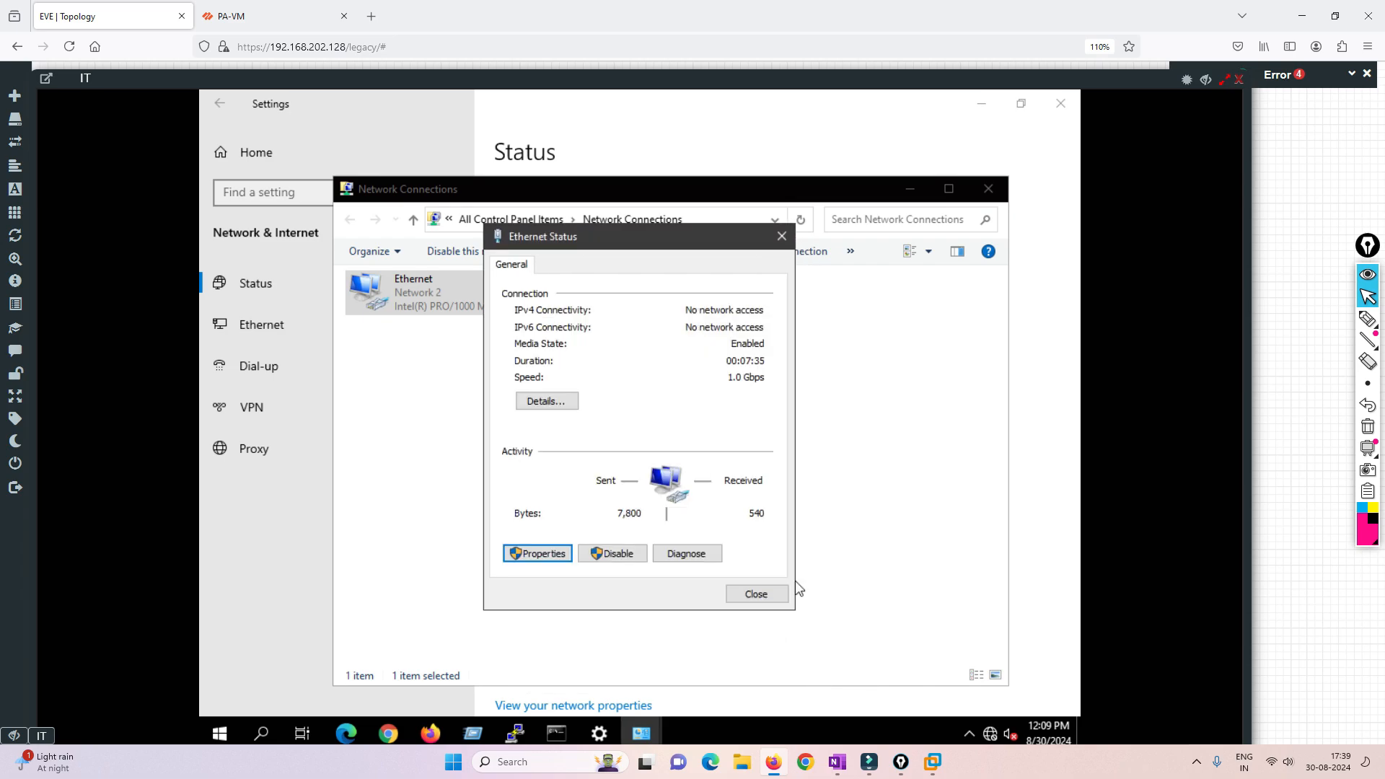
left_click(768, 594)
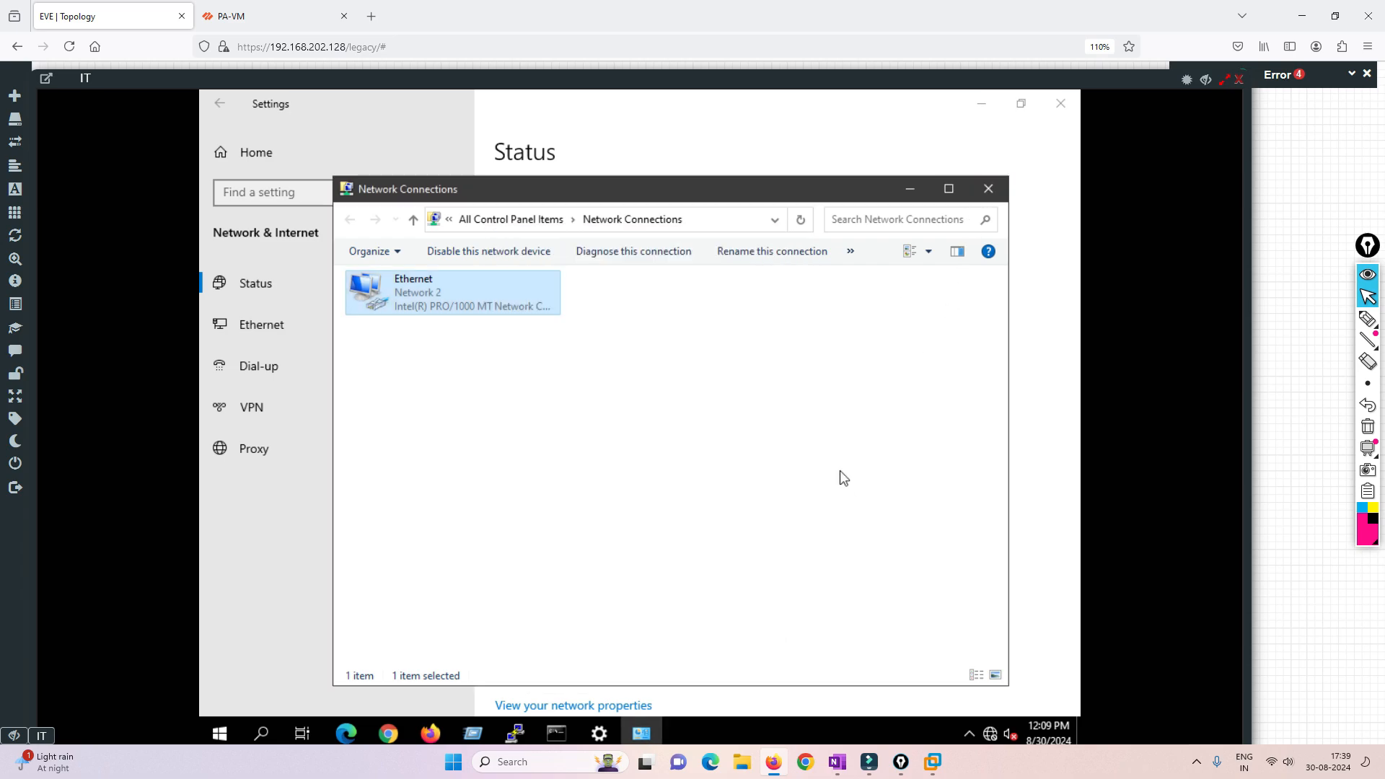
left_click(988, 190)
left_click(1061, 103)
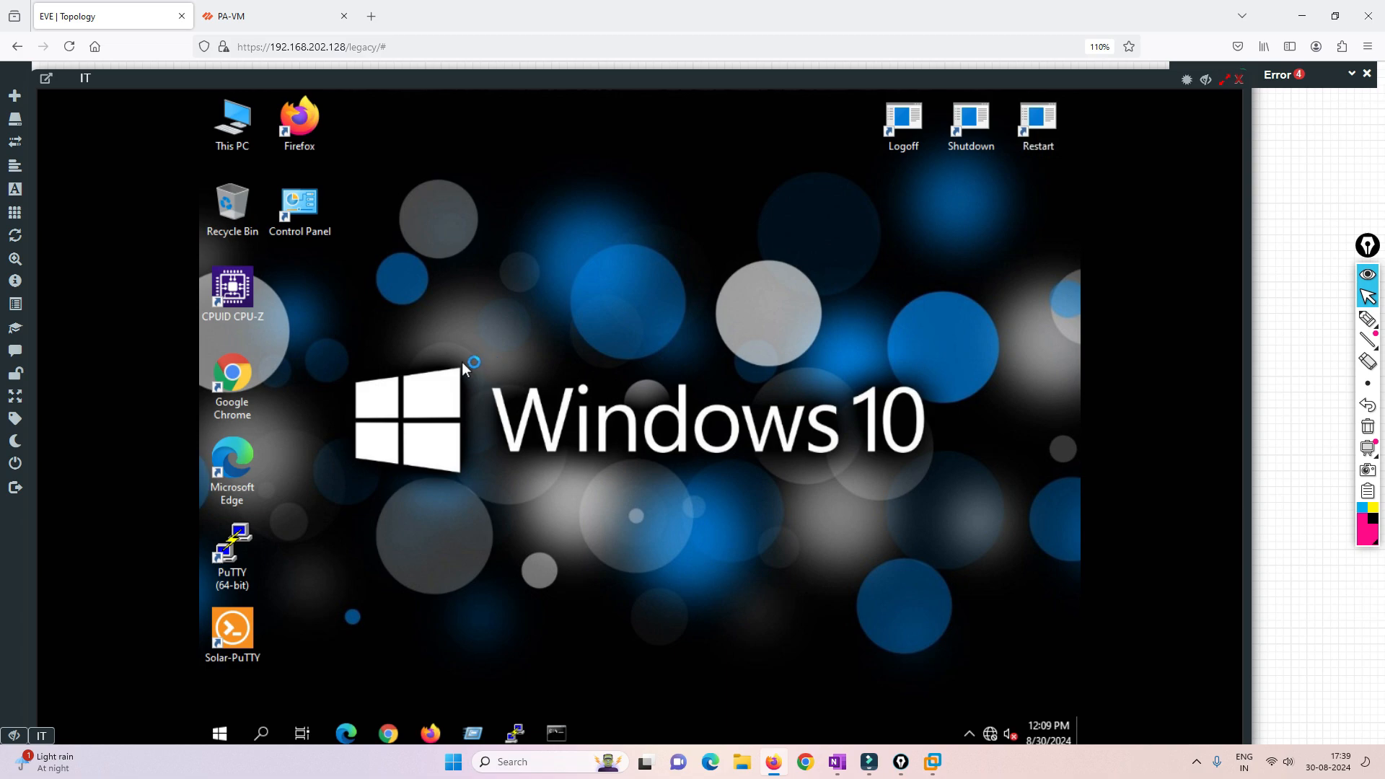
- Return to PA-VM, close the commit status and examine VR1's route table in its runtime stats
left_click(267, 16)
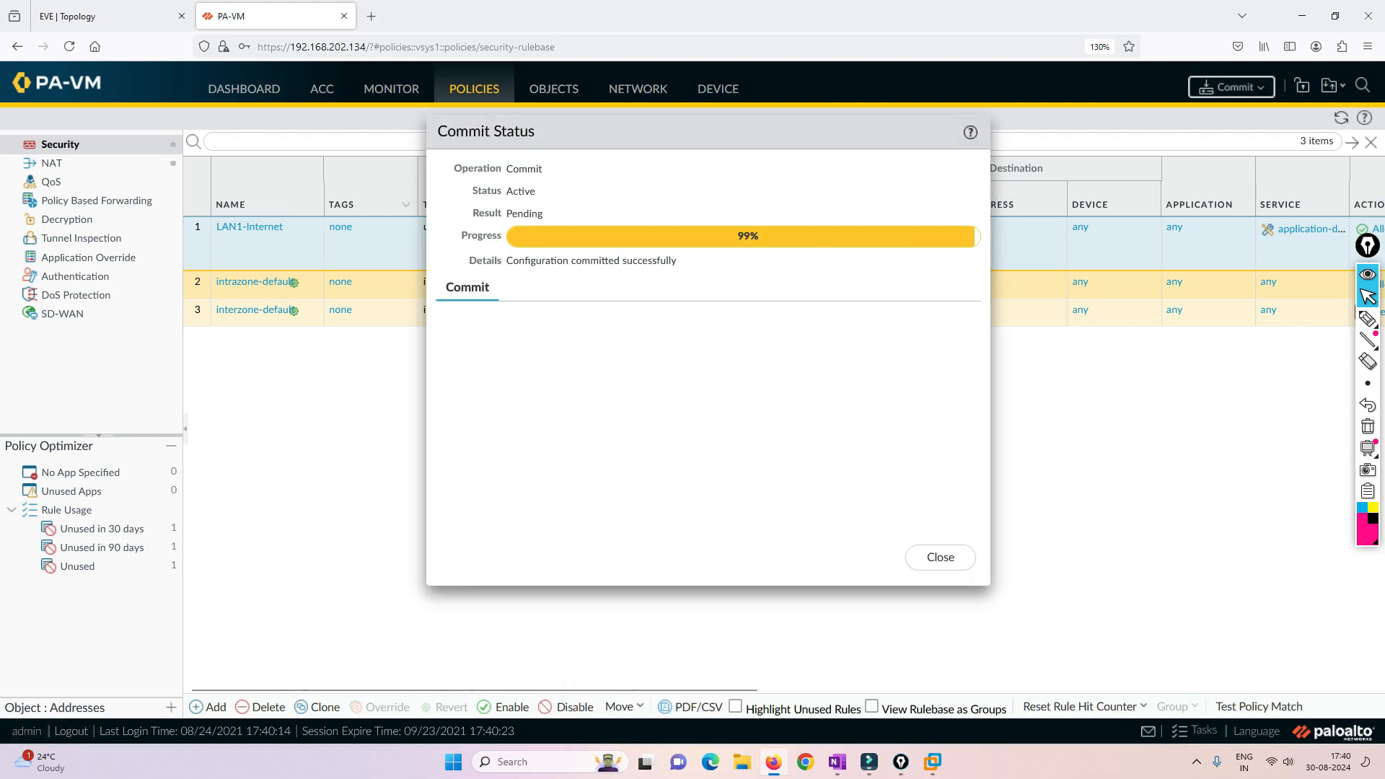
left_click(941, 558)
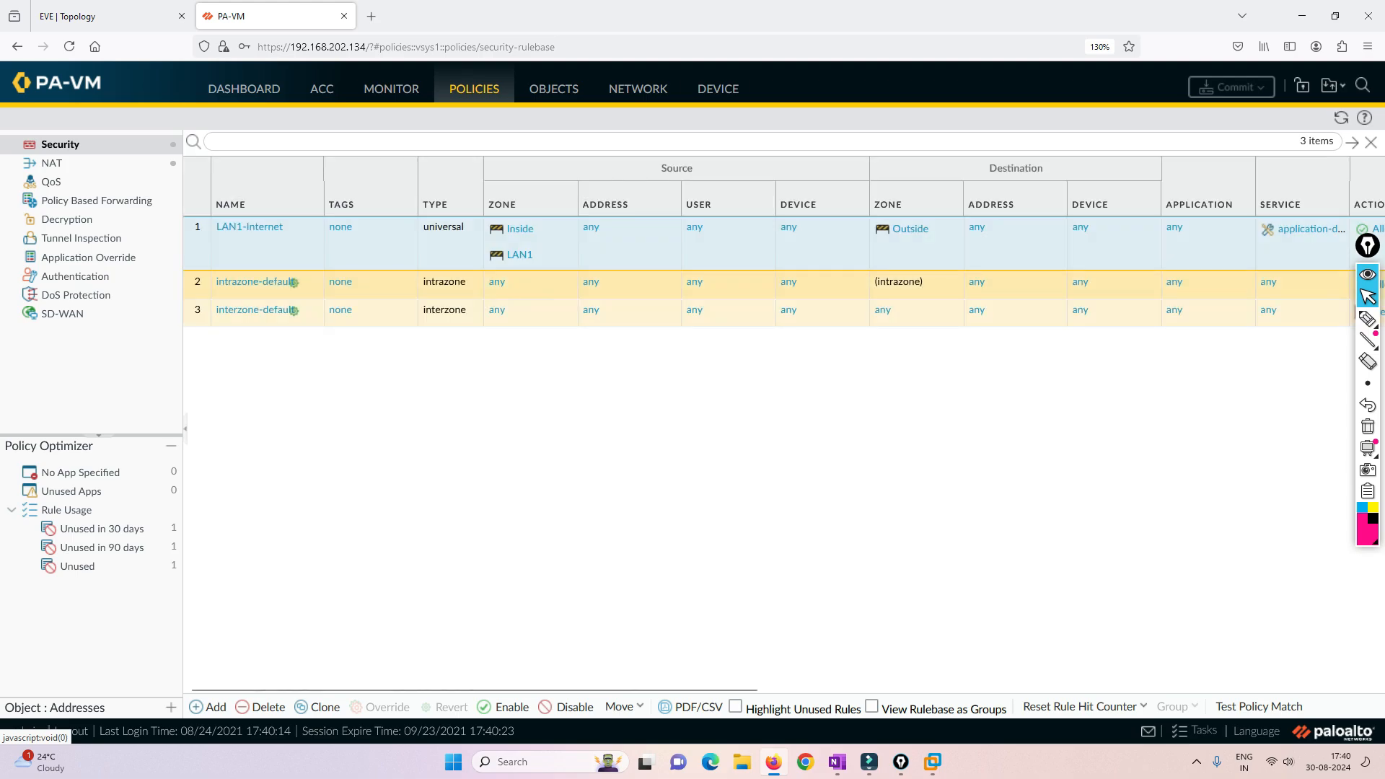
left_click(638, 89)
left_click(75, 219)
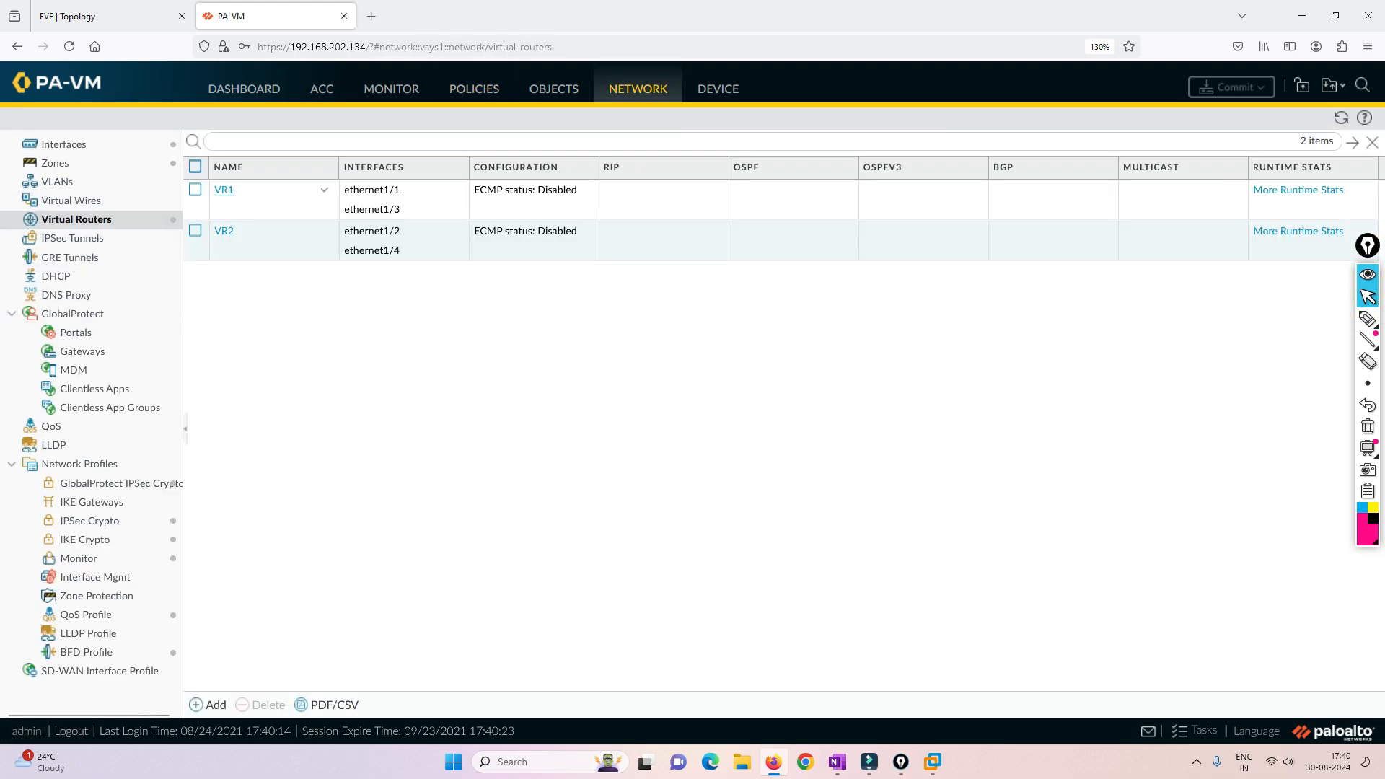
left_click(1298, 190)
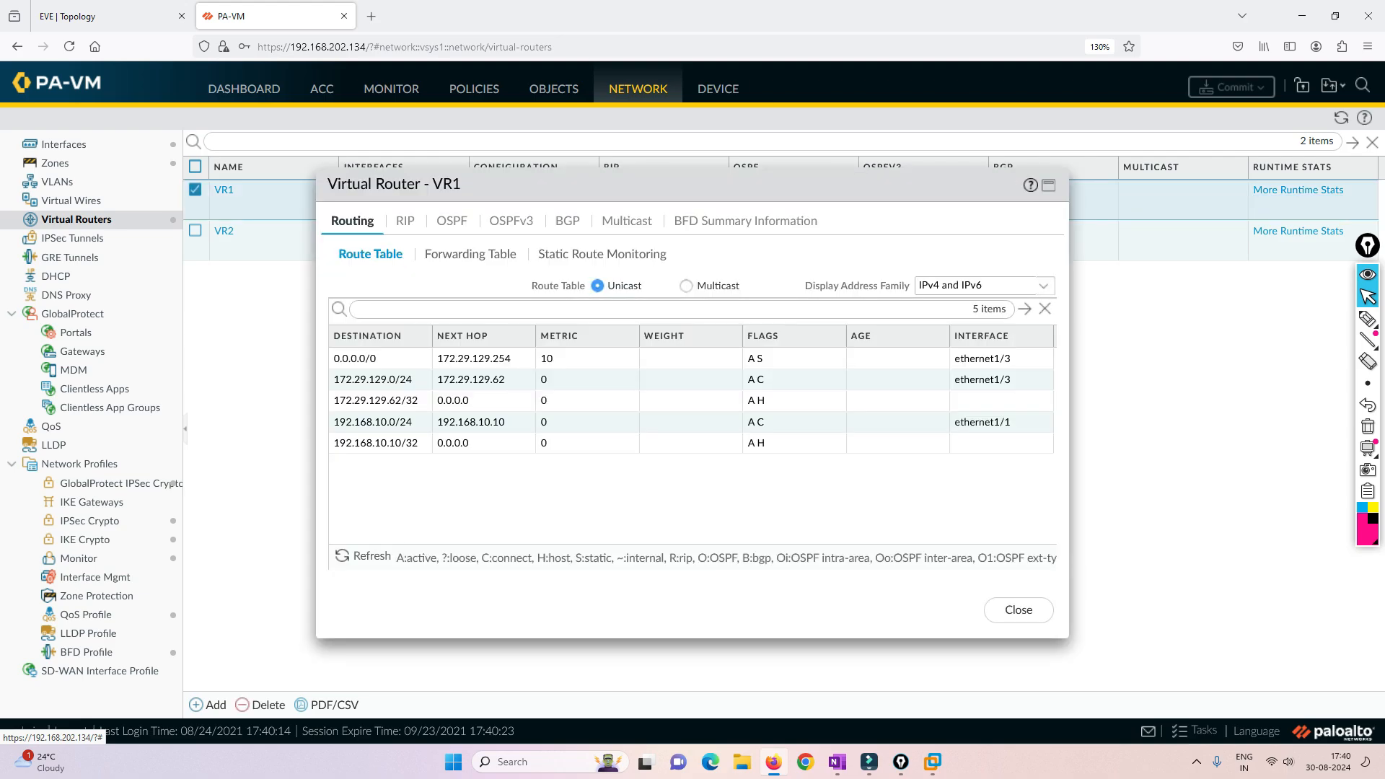
left_click(1019, 609)
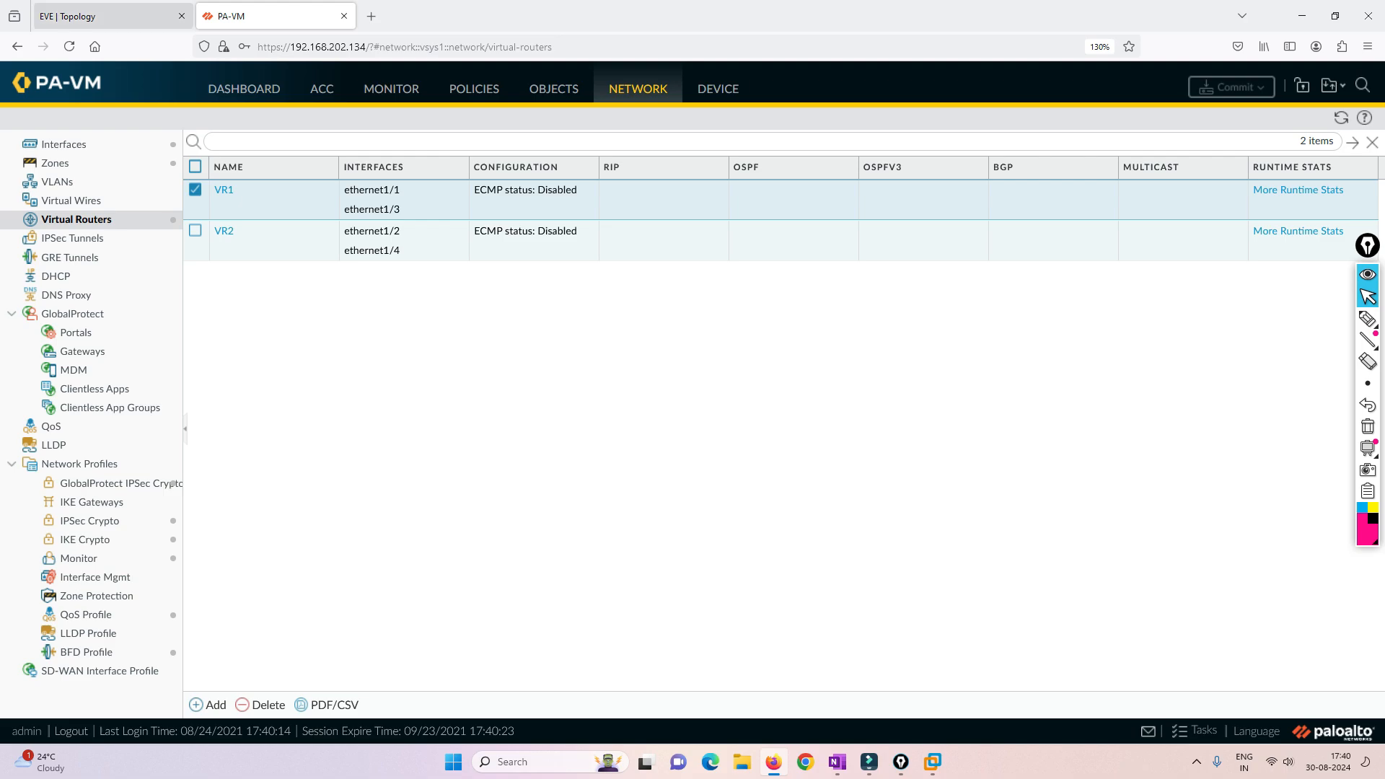
- Return to the IT machine's console and load facebook.com in its Firefox to test internet access
left_click(108, 16)
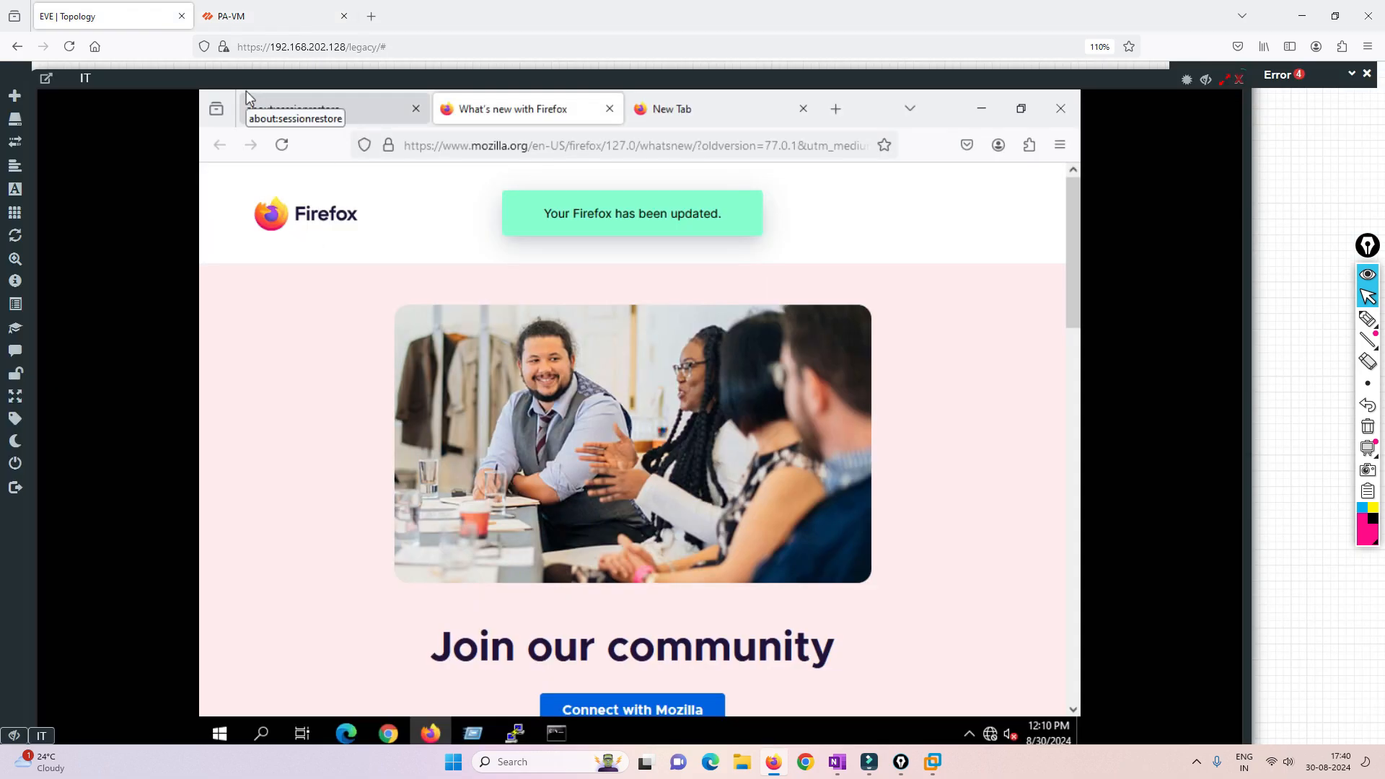
left_click(1239, 80)
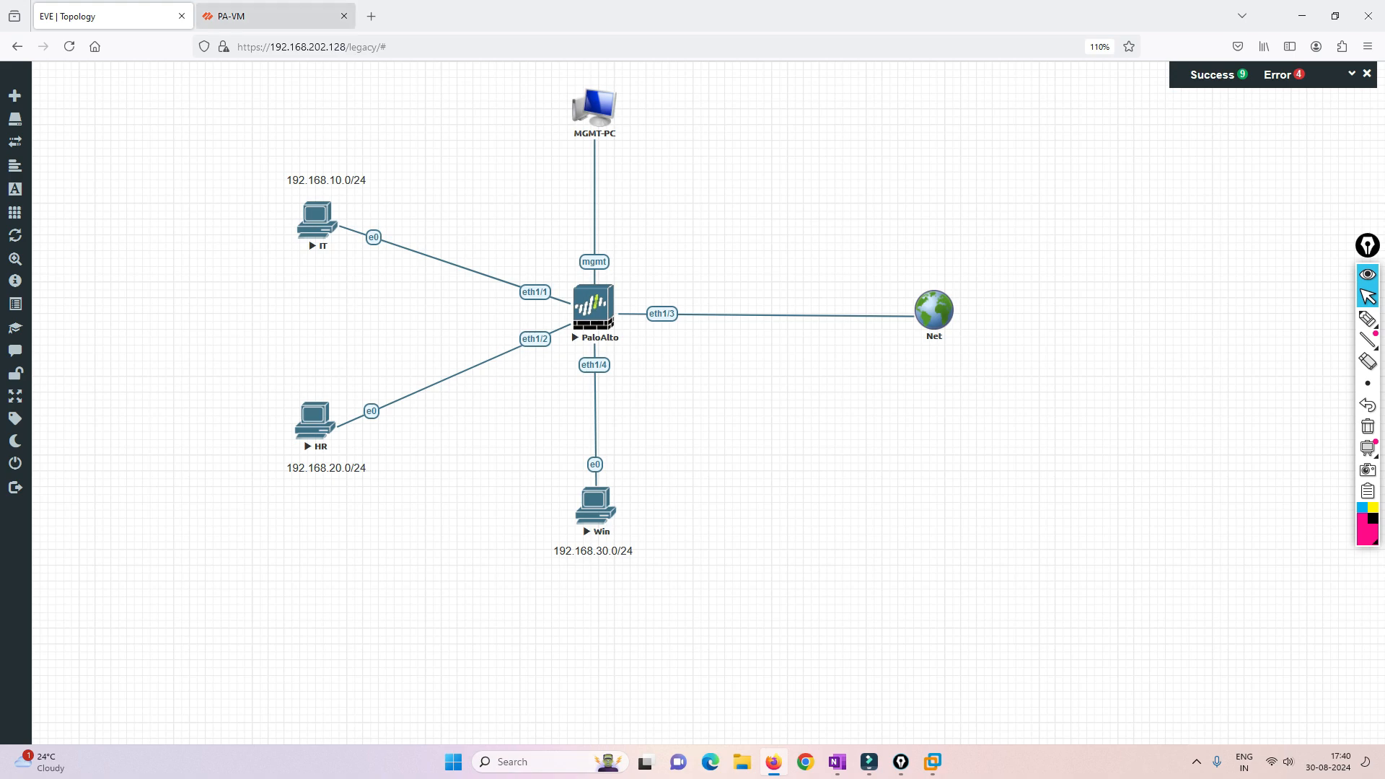
left_click(330, 216)
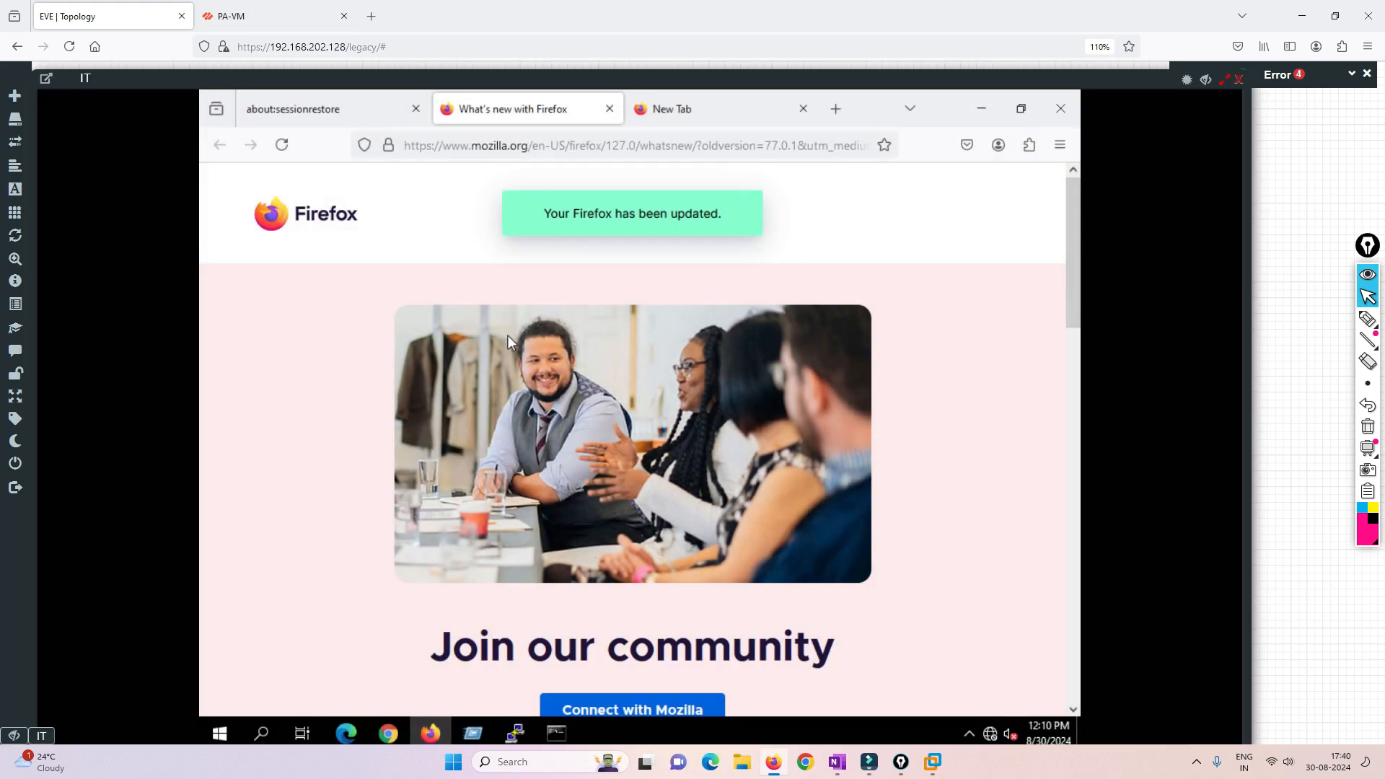
left_click(477, 144)
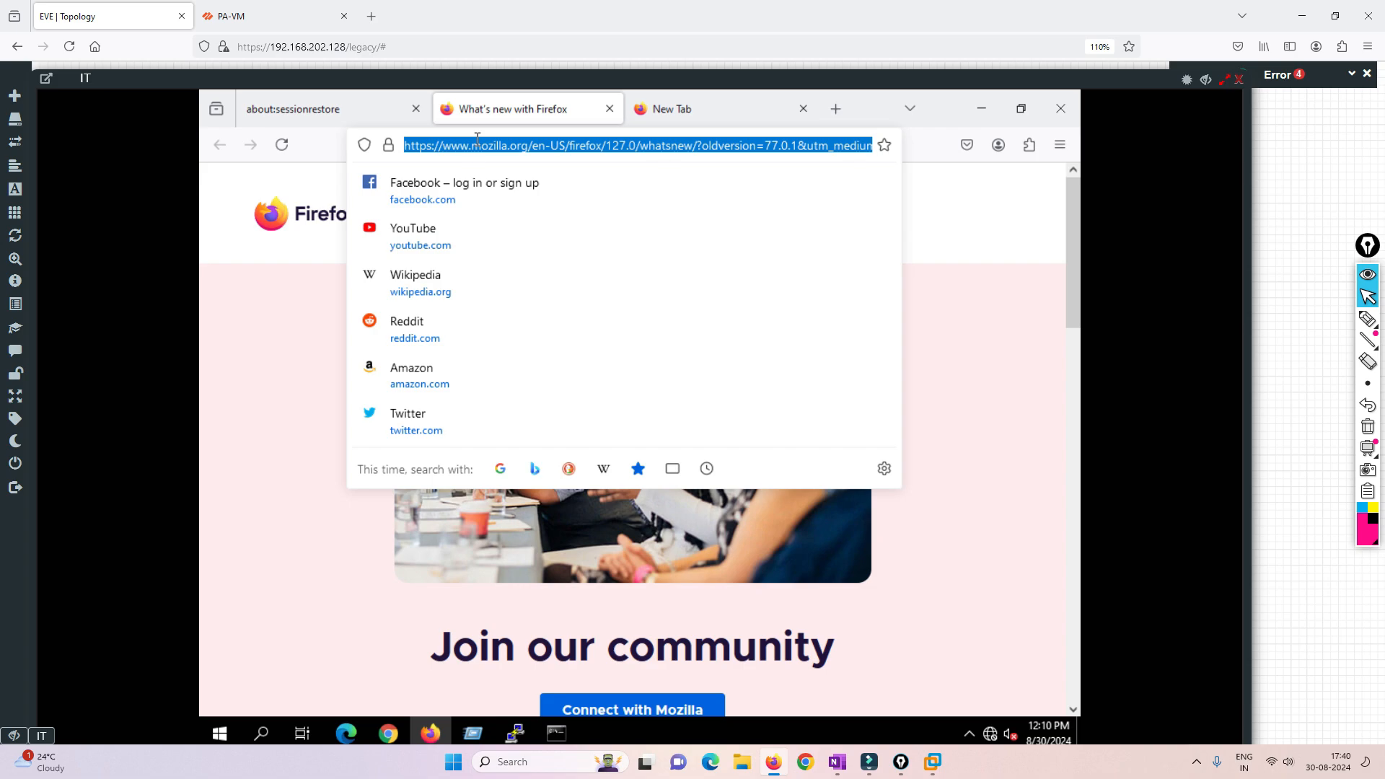
type("go")
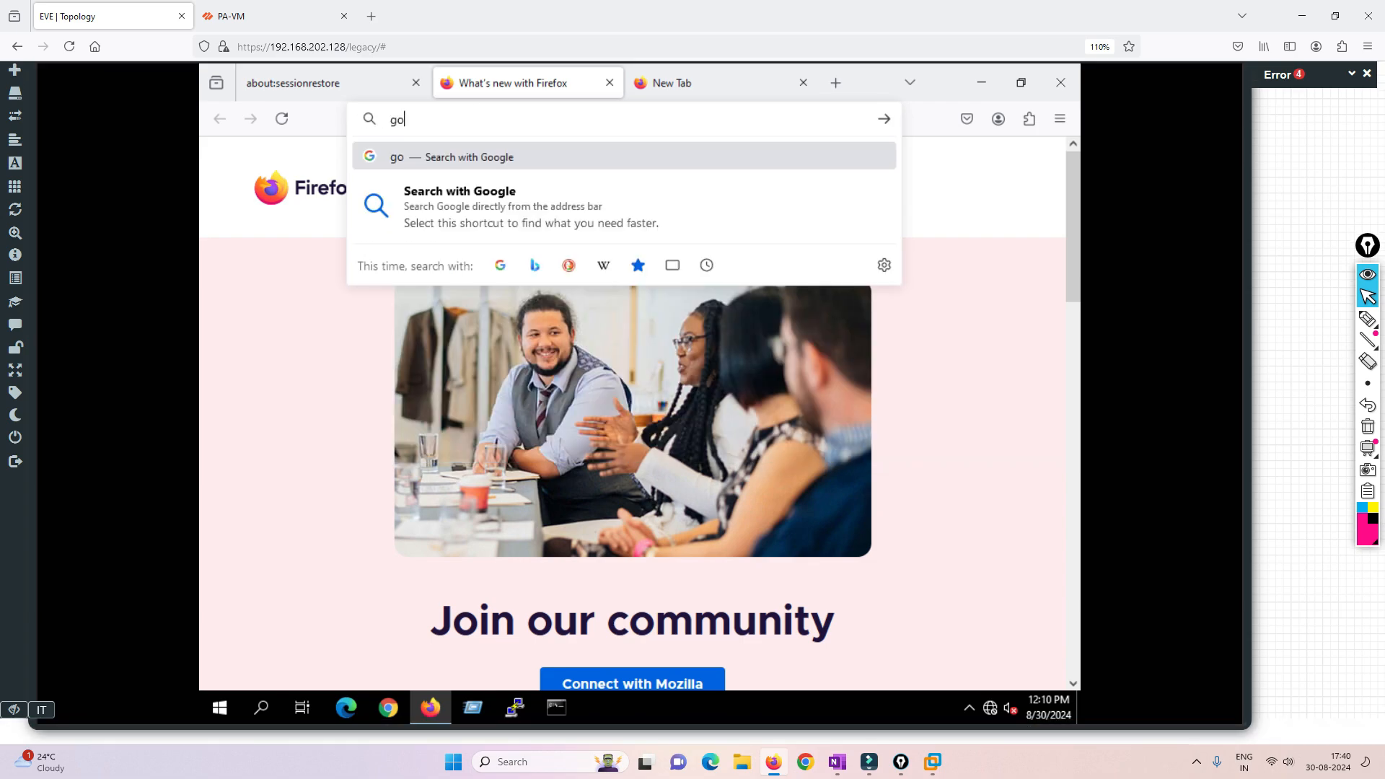
key("BackSpace")
key("BackSpace")
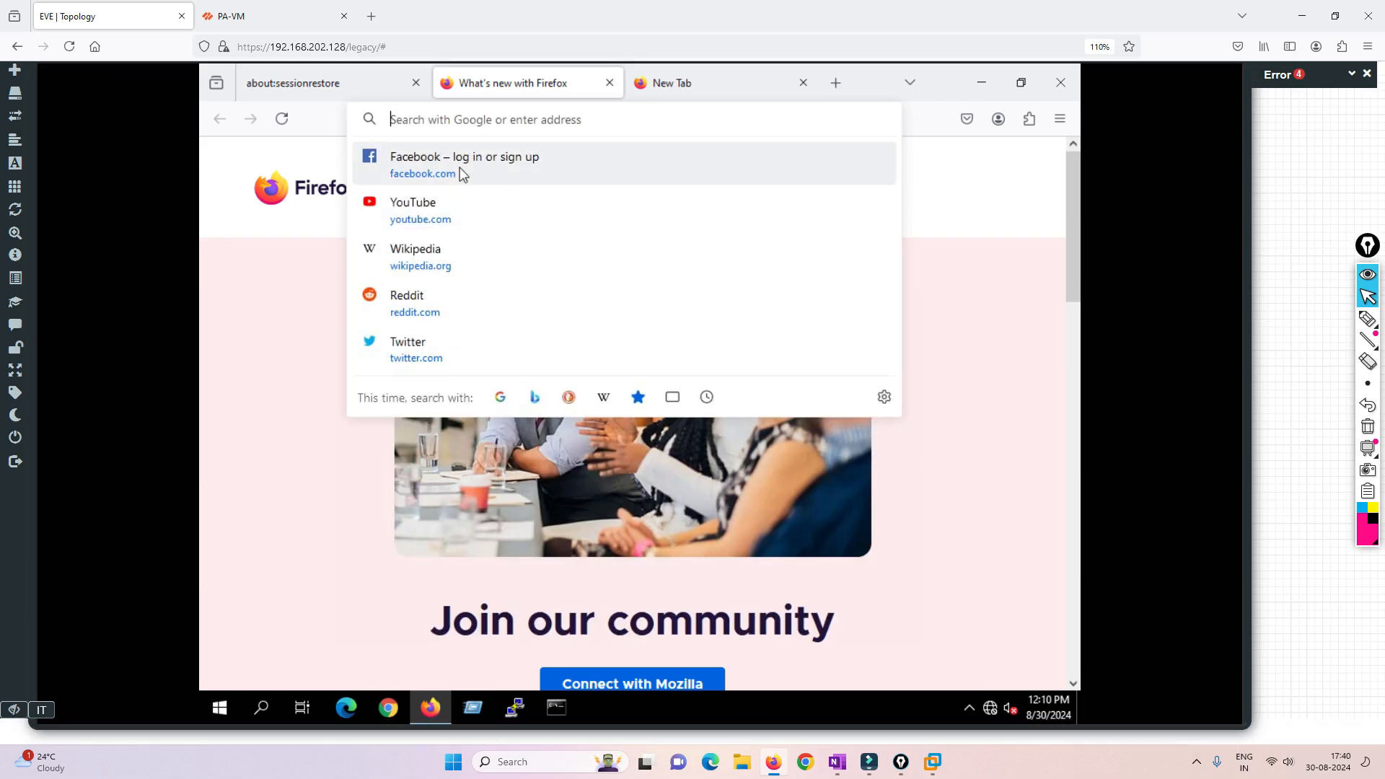
left_click(463, 176)
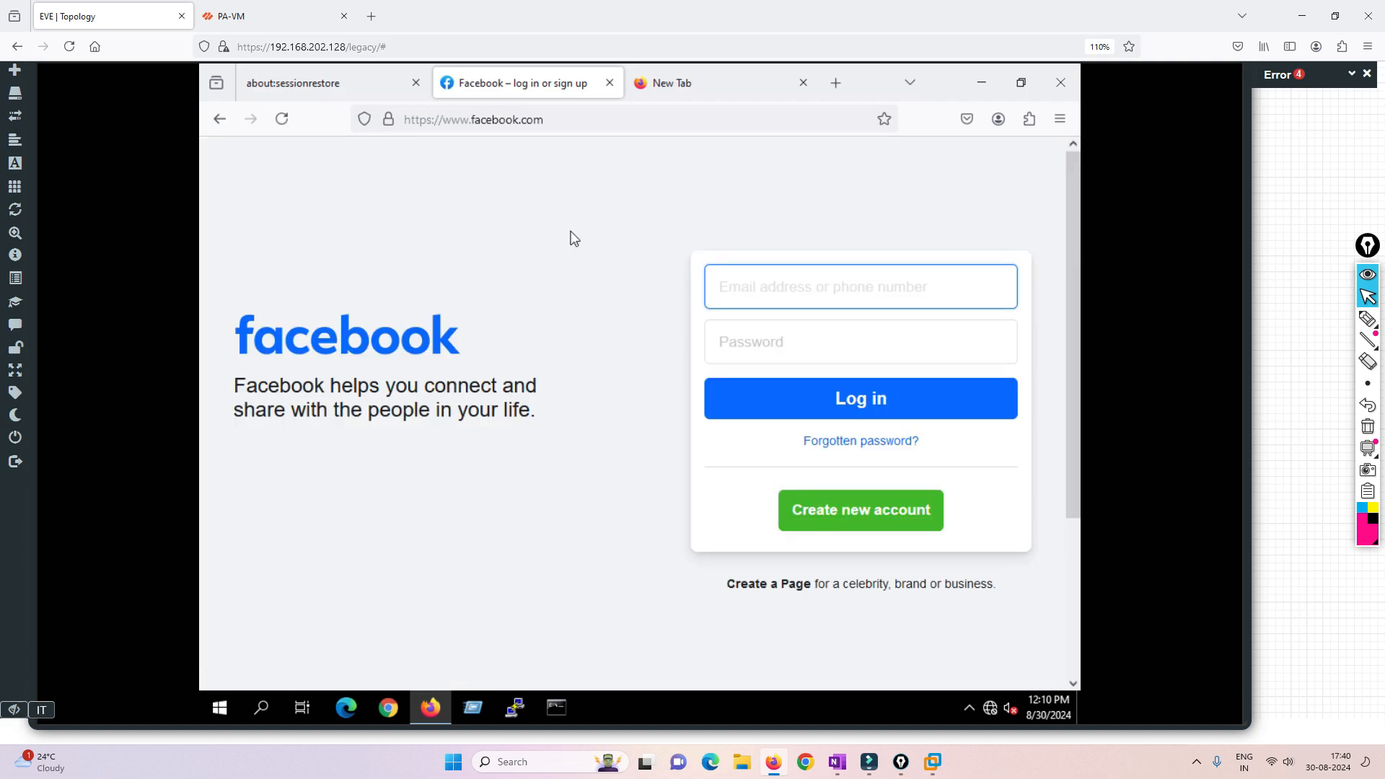
- Close Firefox on the IT machine and hide its console to show the topology
left_click(259, 16)
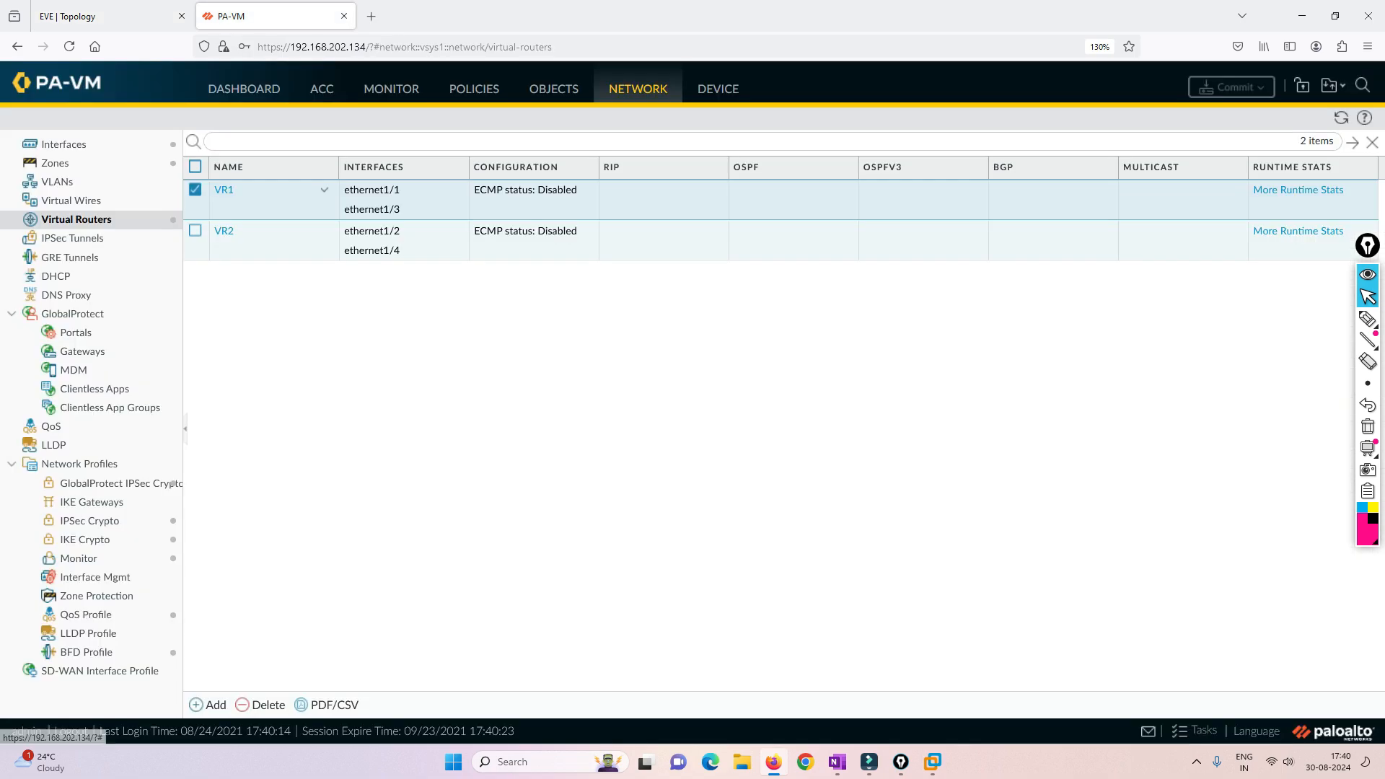
left_click(108, 16)
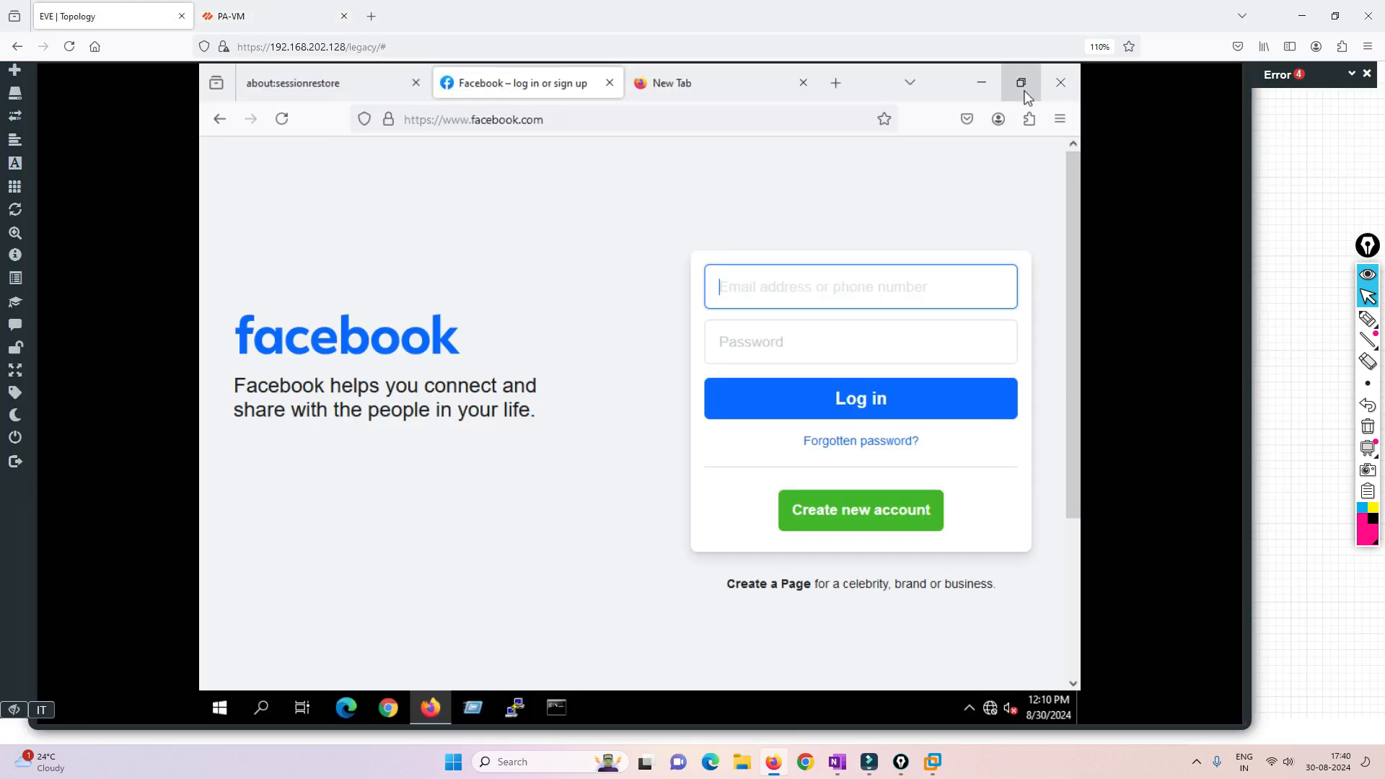
left_click(1053, 79)
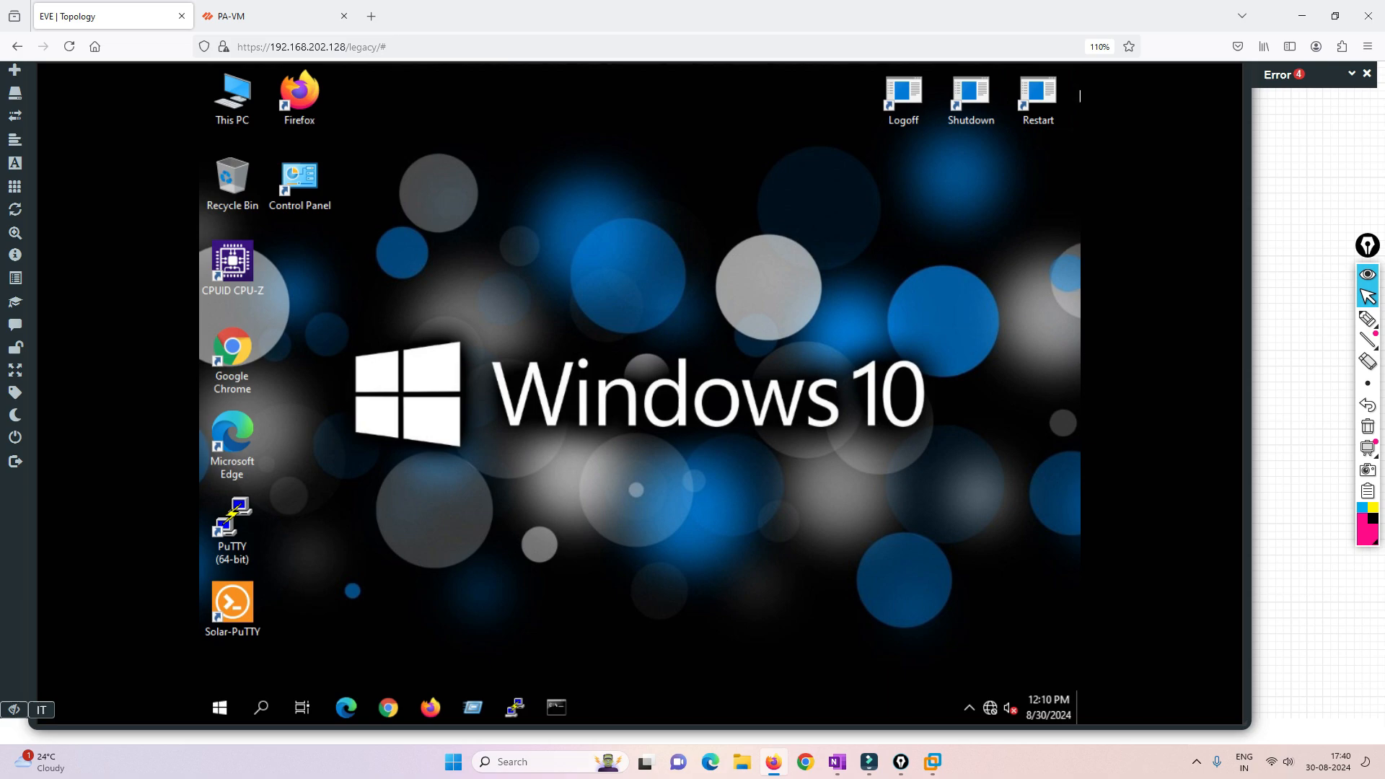
left_click(1299, 116)
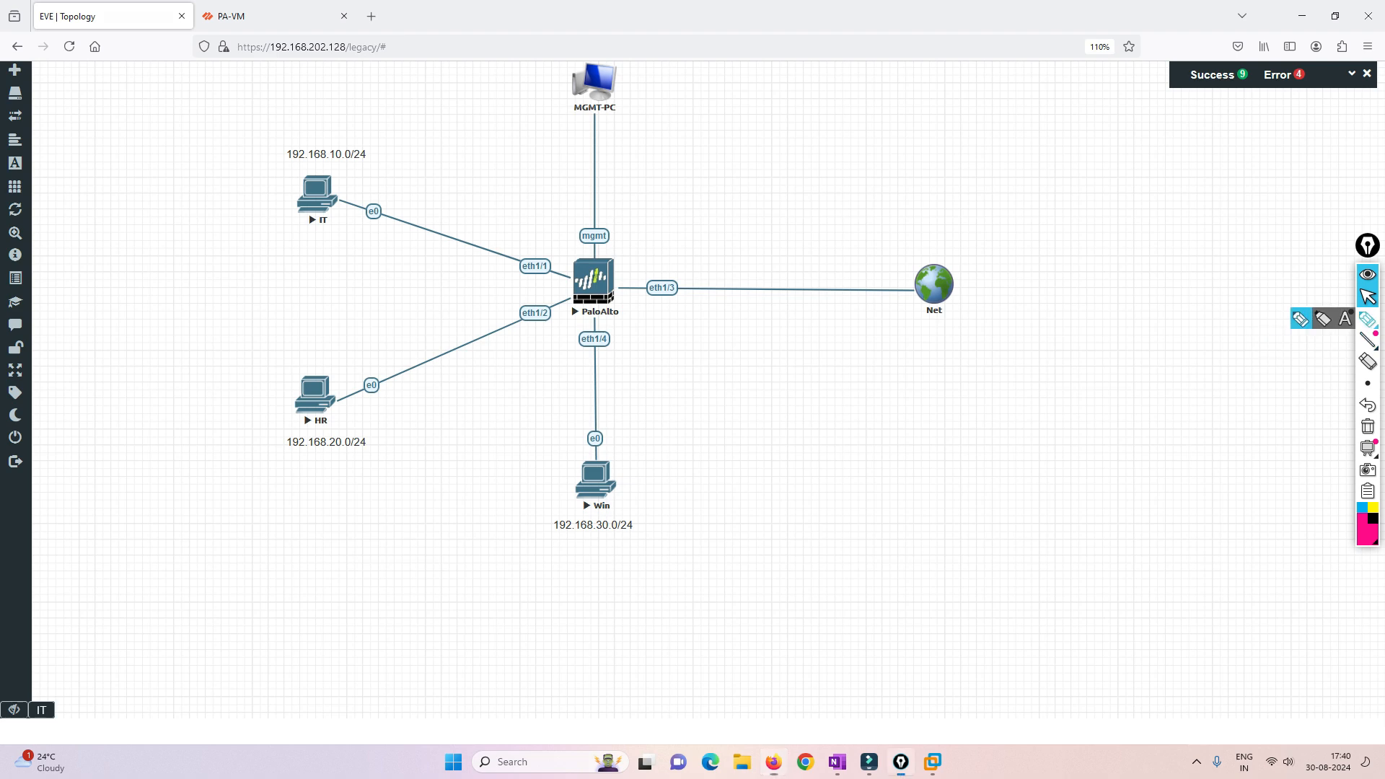
- Annotate the topology in pink with an eth1/1 arrow to a box, a circled R, the word Routing, and ovals around the firewall's upper and lower parts
left_click(1368, 319)
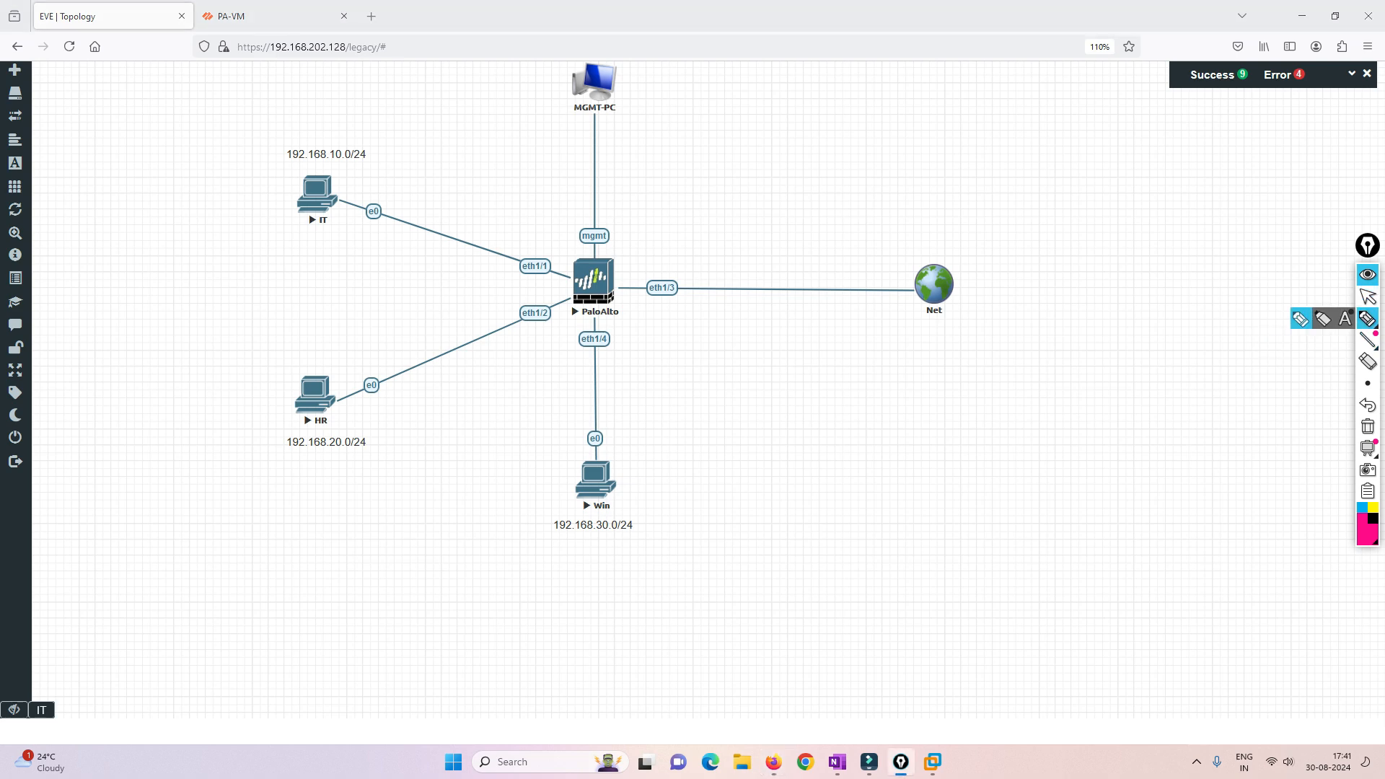
mouse_move(540, 257)
left_mouse_down()
mouse_move(556, 225)
mouse_move(563, 236)
mouse_move(569, 199)
mouse_move(638, 148)
mouse_move(652, 180)
mouse_move(582, 222)
left_mouse_up()
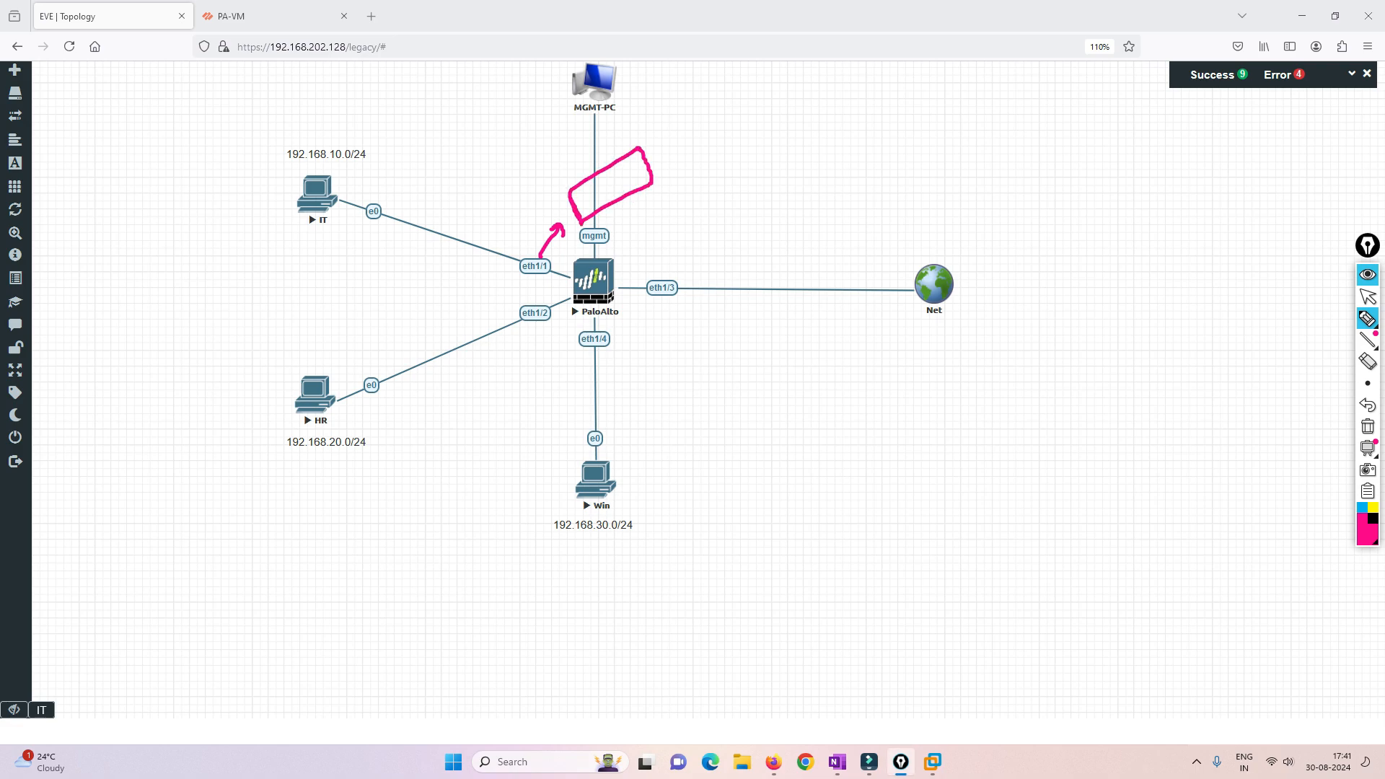
mouse_move(509, 257)
left_mouse_down()
mouse_move(497, 271)
mouse_move(614, 272)
mouse_move(608, 232)
mouse_move(505, 261)
left_mouse_up()
mouse_move(635, 222)
left_mouse_down()
mouse_move(645, 231)
mouse_move(650, 211)
left_mouse_up()
mouse_move(658, 205)
left_mouse_down()
mouse_move(657, 221)
mouse_move(674, 214)
left_mouse_up()
mouse_move(671, 188)
left_mouse_down()
mouse_move(647, 187)
mouse_move(719, 163)
mouse_move(778, 120)
left_mouse_up()
mouse_move(577, 288)
left_mouse_down()
mouse_move(599, 353)
mouse_move(575, 293)
left_mouse_up()
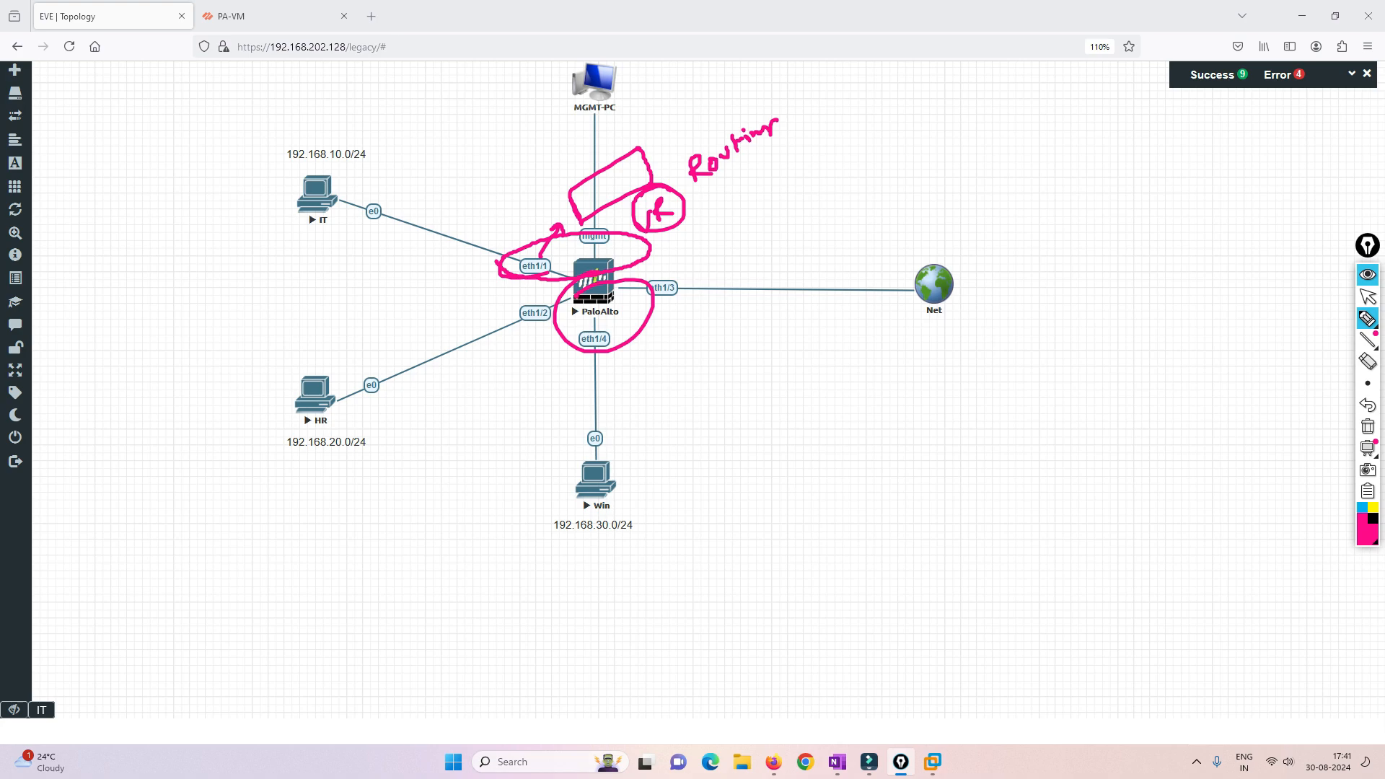
- Draw pink arrows from the circled R to the eth1/3 link, toward the firewall's lower oval, and down above the Net link
left_click_drag(679, 225, 700, 267)
left_click_drag(675, 252, 662, 273)
mouse_move(772, 215)
left_mouse_down()
mouse_move(773, 261)
mouse_move(792, 250)
left_mouse_up()
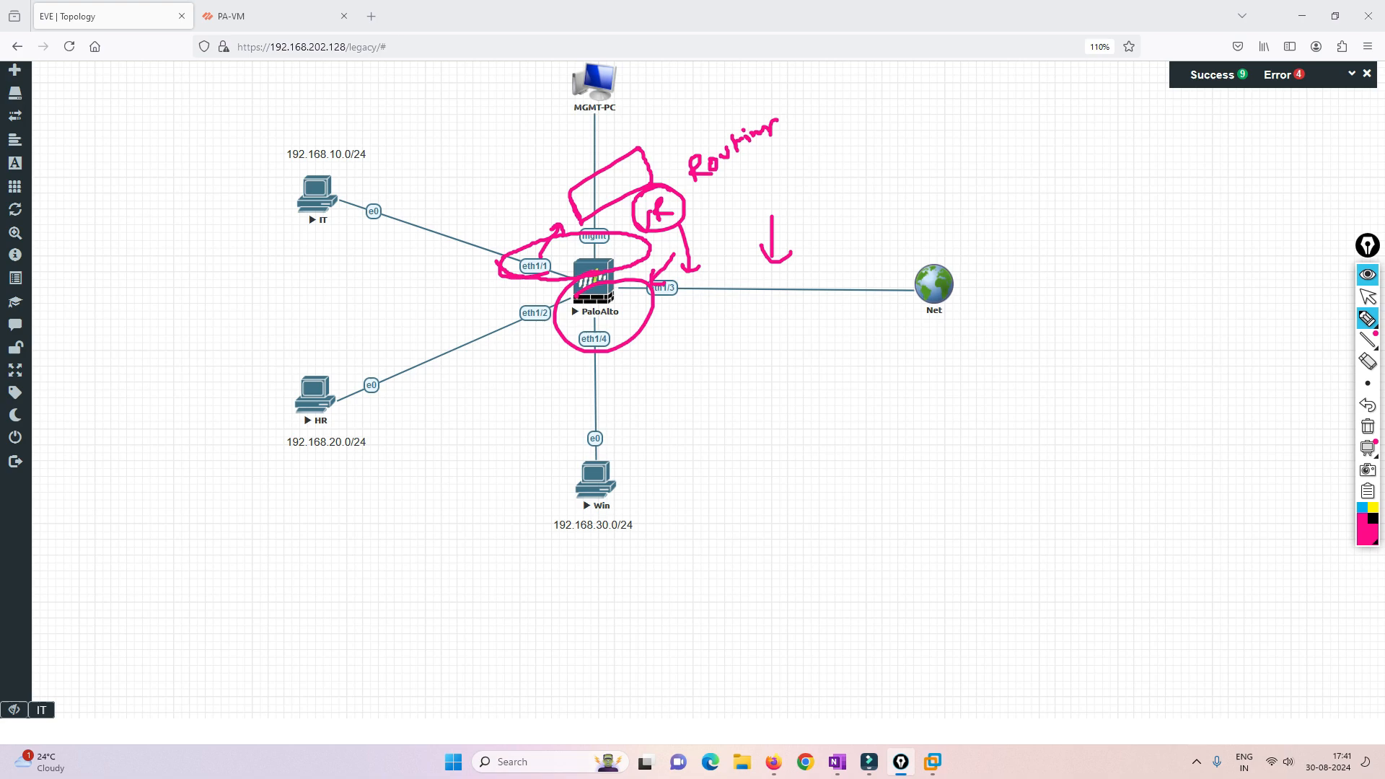